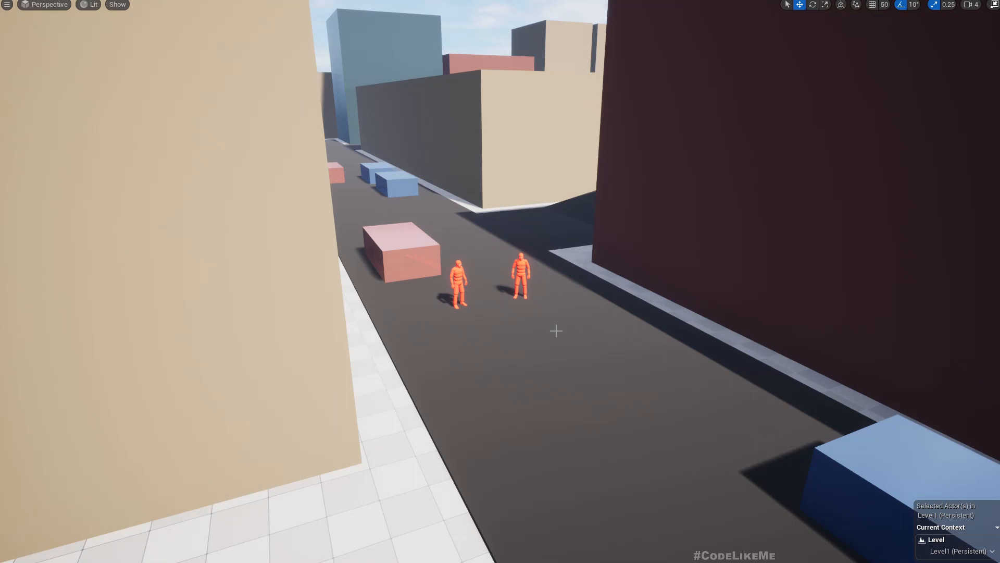
# Inspect the street around the two orange mannequins, including the nearby car boxes and side road.
pyautogui.moveTo(545, 330); pyautogui.dragTo(541, 172, button='right')
pyautogui.press('w')
pyautogui.press('e')
pyautogui.press('a')
pyautogui.press('w')
pyautogui.press('w')
pyautogui.press('q')
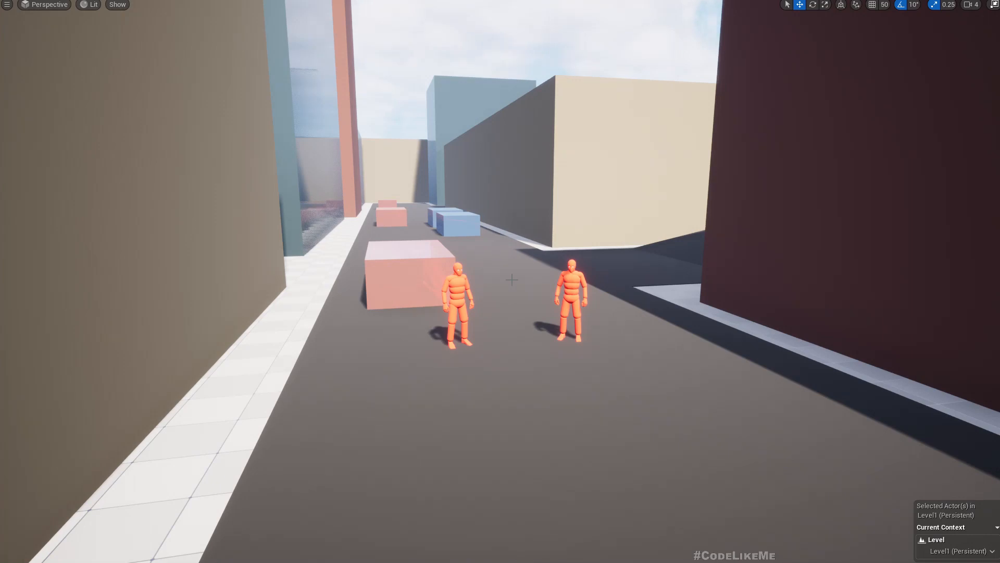
pyautogui.press('w')
pyautogui.moveTo(500, 281); pyautogui.dragTo(688, 282, button='right')
pyautogui.press('e')
pyautogui.press('w')
pyautogui.press('w')
pyautogui.press('s')
pyautogui.press('q')
pyautogui.press('w')
pyautogui.press('a')
pyautogui.press('d')
# Survey the blockout city from street level up over the building rooftops.
pyautogui.moveTo(521, 257); pyautogui.dragTo(571, 279, button='right')
pyautogui.press('w')
pyautogui.press('w')
pyautogui.press('e')
pyautogui.press('a')
pyautogui.press('s')
pyautogui.press('w')
pyautogui.press('w')
pyautogui.press('e')
pyautogui.press('w')
pyautogui.press('e')
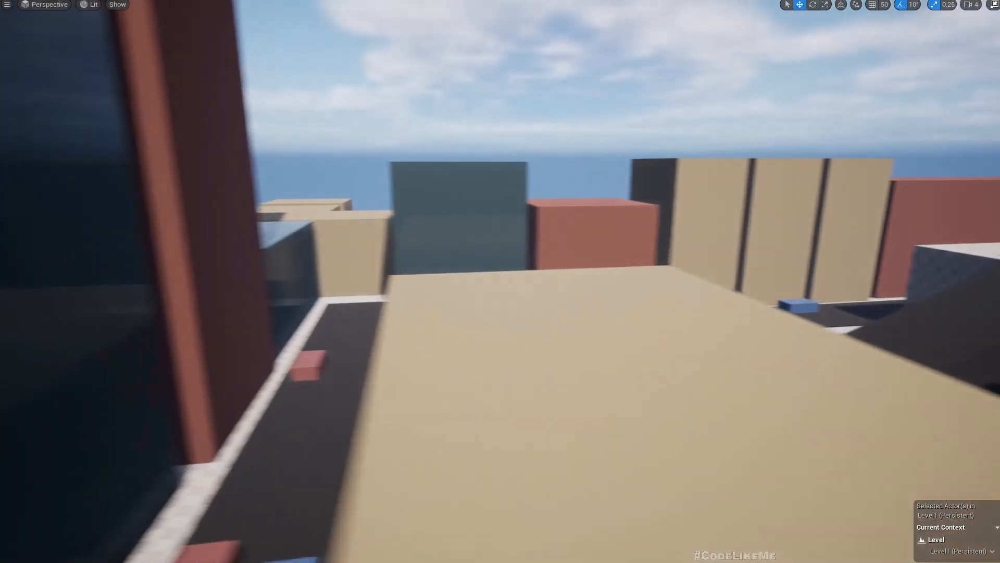
pyautogui.press('w')
pyautogui.press('q')
pyautogui.press('w')
pyautogui.press('e')
pyautogui.press('w')
pyautogui.press('d')
pyautogui.press('q')
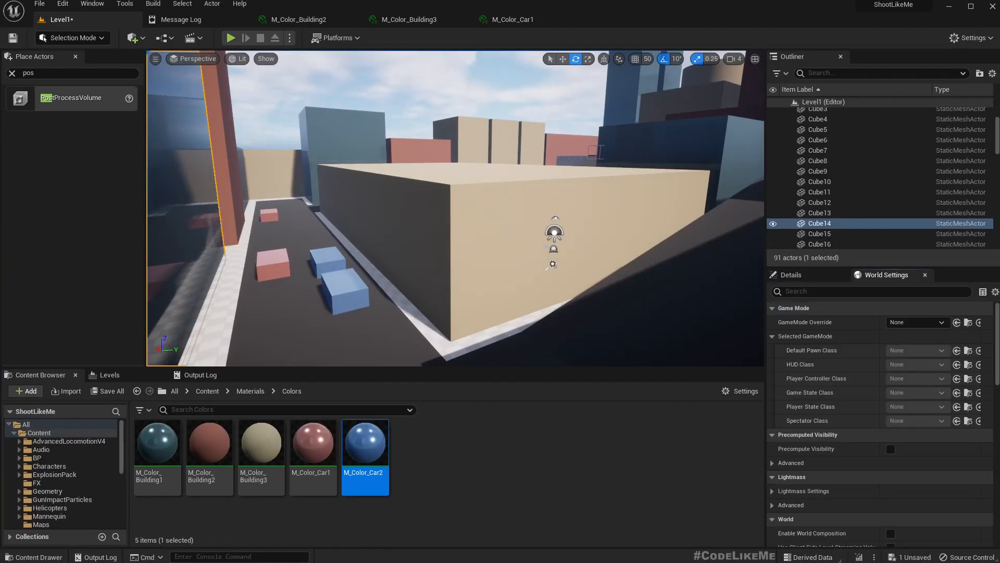
# Examine the city from above in an enlarged viewport, covering the main street, the ramp and the raised plaza.
pyautogui.moveTo(353, 239); pyautogui.dragTo(441, 217, button='right')
pyautogui.press('F11')
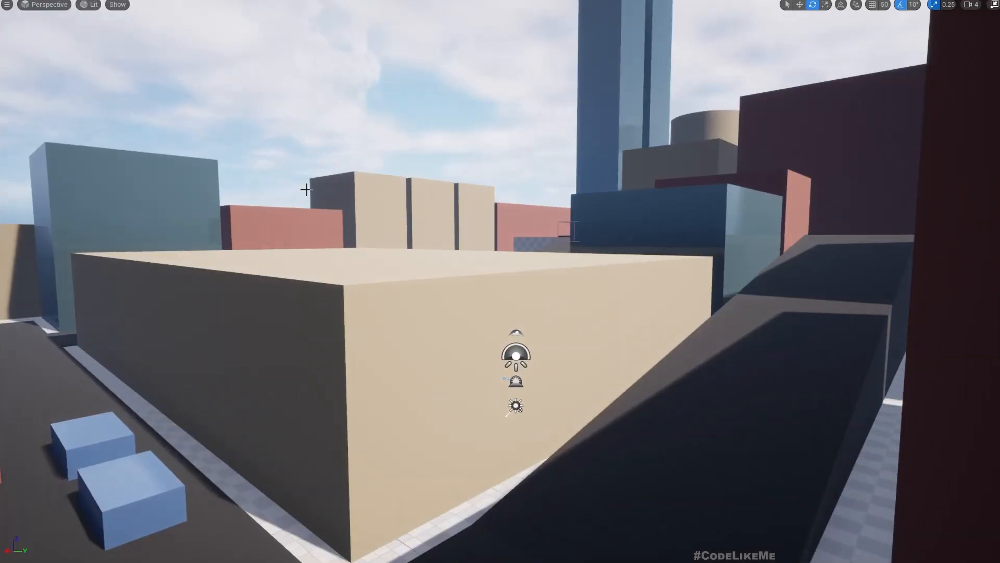
pyautogui.press('e')
pyautogui.moveTo(306, 189); pyautogui.dragTo(177, 190, button='right')
pyautogui.press('w')
pyautogui.press('a')
pyautogui.press('e')
pyautogui.press('w')
pyautogui.press('d')
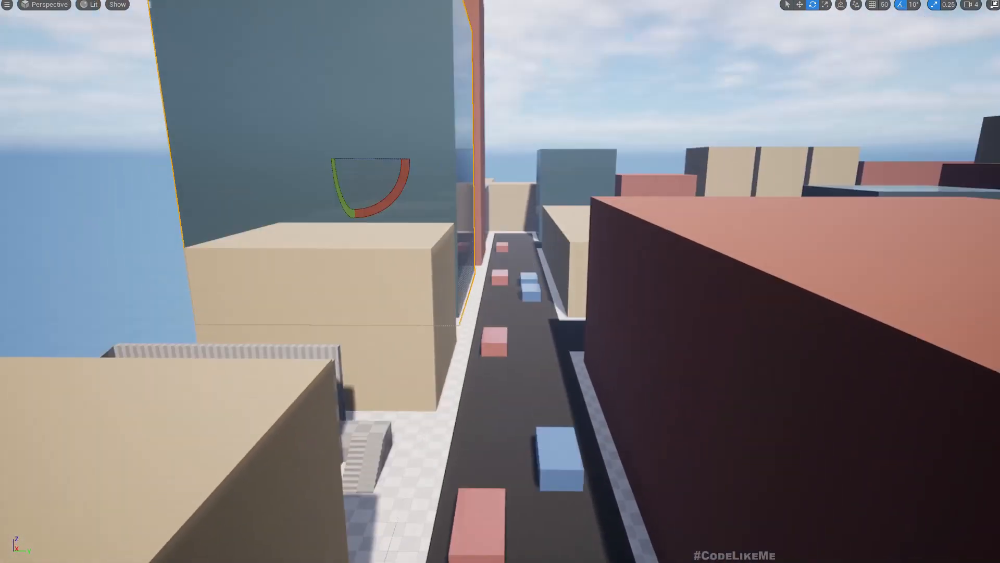
pyautogui.press('w')
pyautogui.moveTo(470, 182); pyautogui.dragTo(480, 147, button='right')
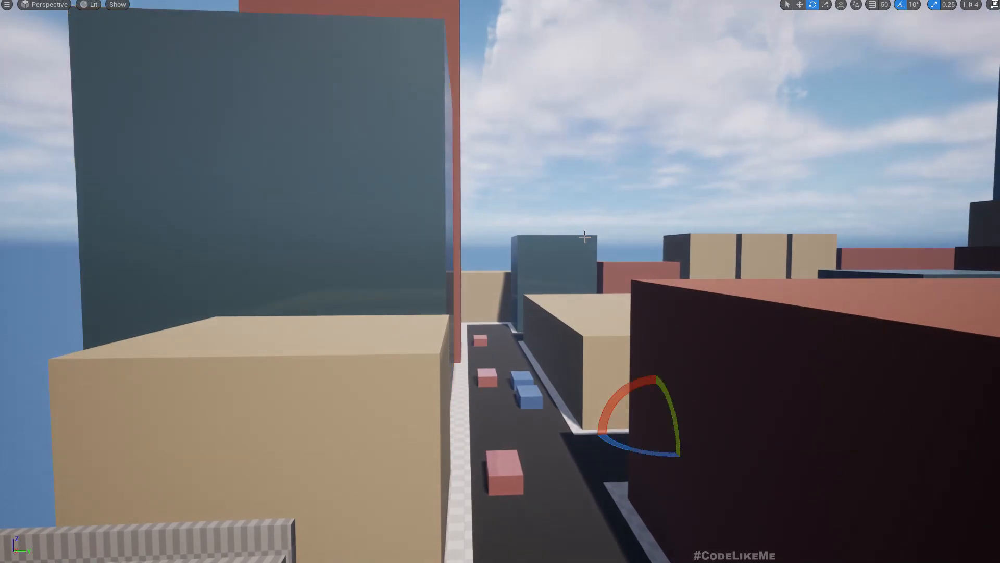
pyautogui.moveTo(585, 237); pyautogui.dragTo(831, 244, button='right')
pyautogui.press('w')
pyautogui.press('w')
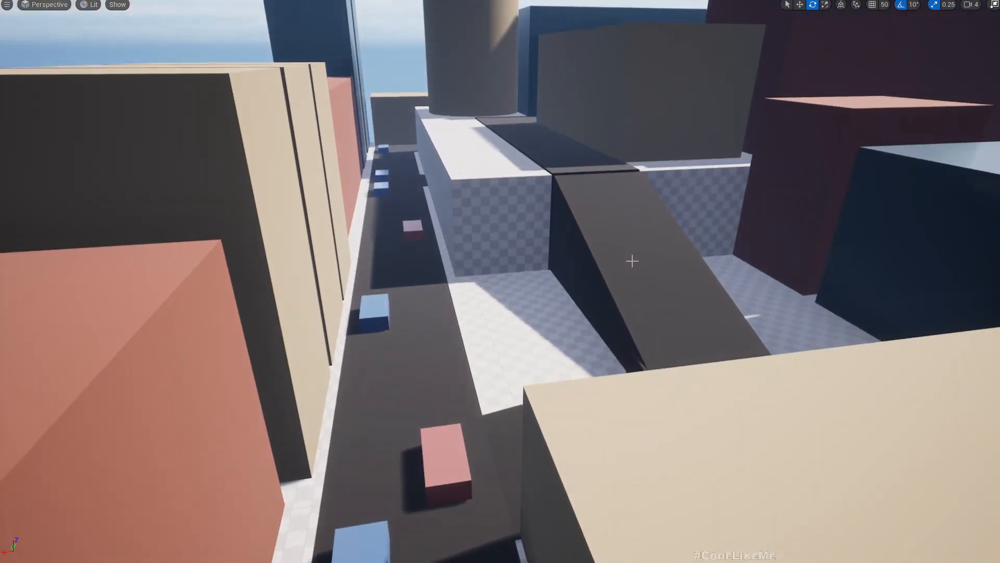
pyautogui.press('w')
pyautogui.moveTo(632, 261)
pyautogui.mouseDown(button='right')
pyautogui.moveTo(633, 213)
pyautogui.moveTo(641, 270)
pyautogui.mouseUp(button='right')
pyautogui.press('w')
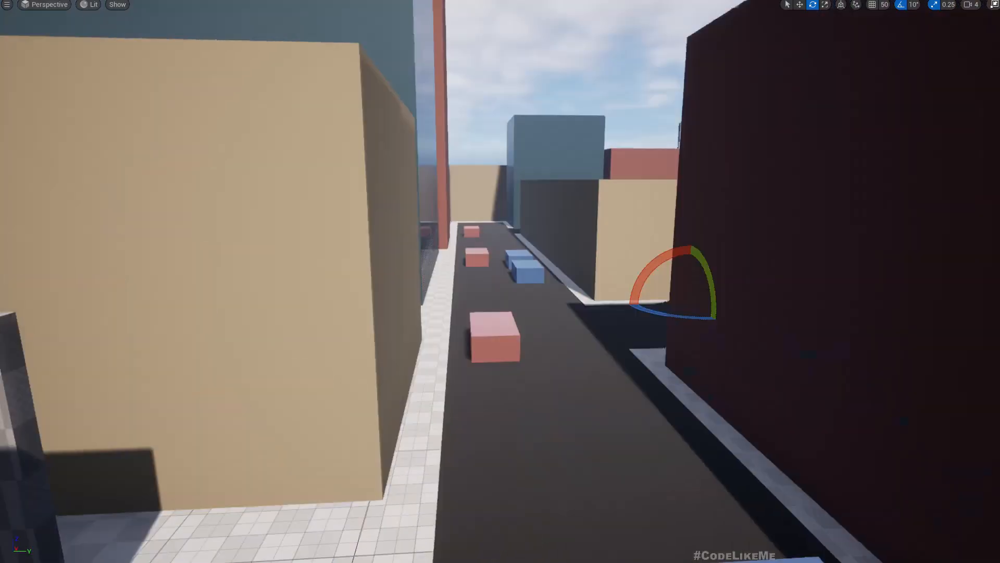
# Inspect the main street at ground level, following the car boxes toward the beige corner building.
pyautogui.press('w')
pyautogui.moveTo(633, 282)
pyautogui.mouseDown(button='right')
pyautogui.moveTo(656, 281)
pyautogui.moveTo(604, 282)
pyautogui.moveTo(592, 240)
pyautogui.moveTo(490, 245)
pyautogui.moveTo(381, 292)
pyautogui.moveTo(344, 292)
pyautogui.moveTo(365, 245)
pyautogui.moveTo(341, 172)
pyautogui.moveTo(333, 182)
pyautogui.moveTo(609, 291)
pyautogui.moveTo(622, 292)
pyautogui.moveTo(621, 277)
pyautogui.mouseUp(button='right')
pyautogui.press('a')
pyautogui.press('w')
pyautogui.press('w')
pyautogui.press('a')
pyautogui.press('w')
pyautogui.press('w')
pyautogui.press('a')
pyautogui.press('d')
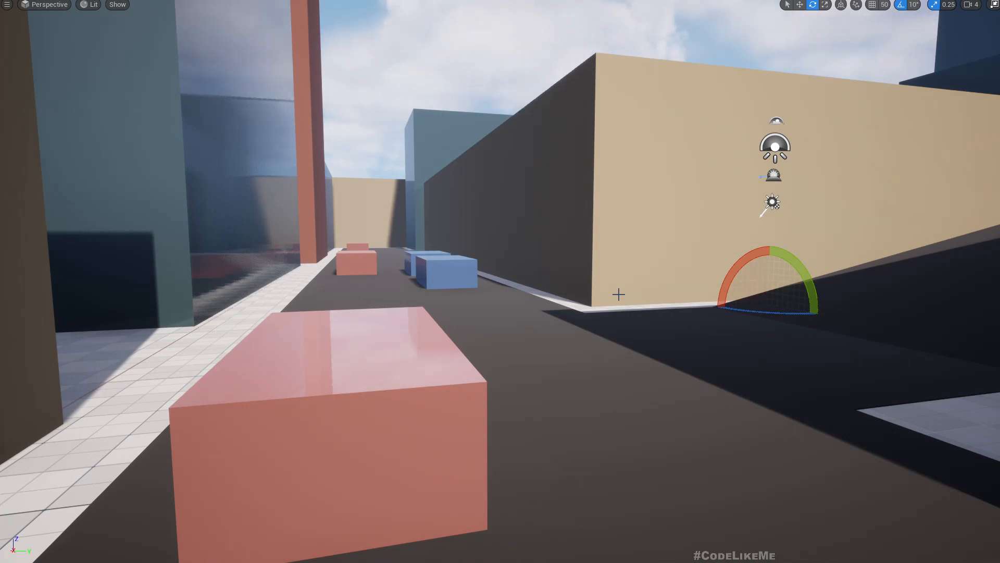
pyautogui.moveTo(658, 279)
pyautogui.mouseDown(button='right')
pyautogui.moveTo(886, 292)
pyautogui.moveTo(855, 354)
pyautogui.moveTo(667, 257)
pyautogui.moveTo(656, 280)
pyautogui.moveTo(669, 287)
pyautogui.mouseUp(button='right')
pyautogui.scroll(-3, 657, 280)
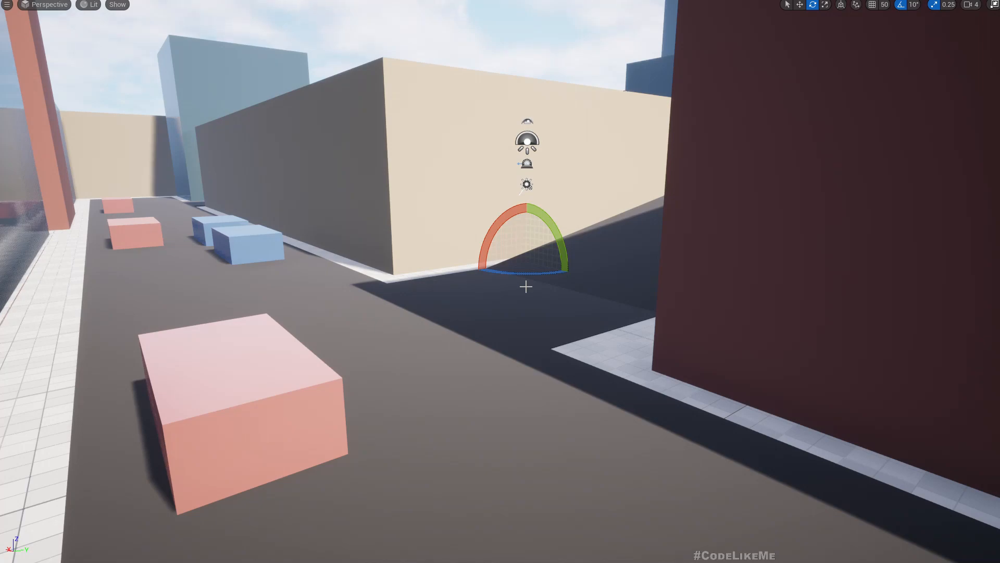
# Look over the sidewalk and stairs near the parked blue box, restore the editor layout, and view the dark red building from above.
pyautogui.press('a')
pyautogui.moveTo(402, 288); pyautogui.dragTo(953, 292, button='right')
pyautogui.press('w')
pyautogui.press('a')
pyautogui.moveTo(500, 282); pyautogui.dragTo(675, 363, button='right')
pyautogui.press('w')
pyautogui.press('d')
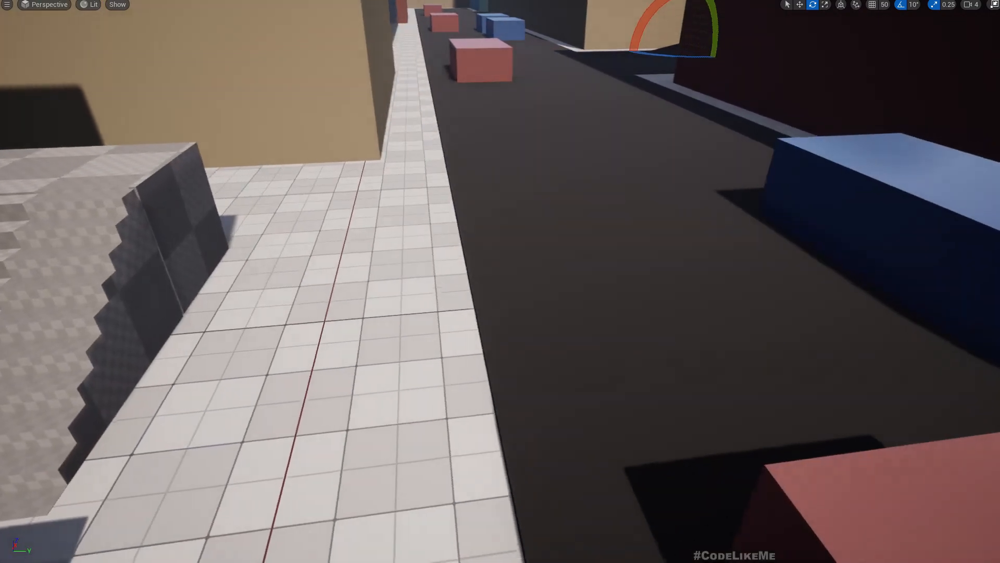
pyautogui.moveTo(452, 289); pyautogui.dragTo(453, 208, button='right')
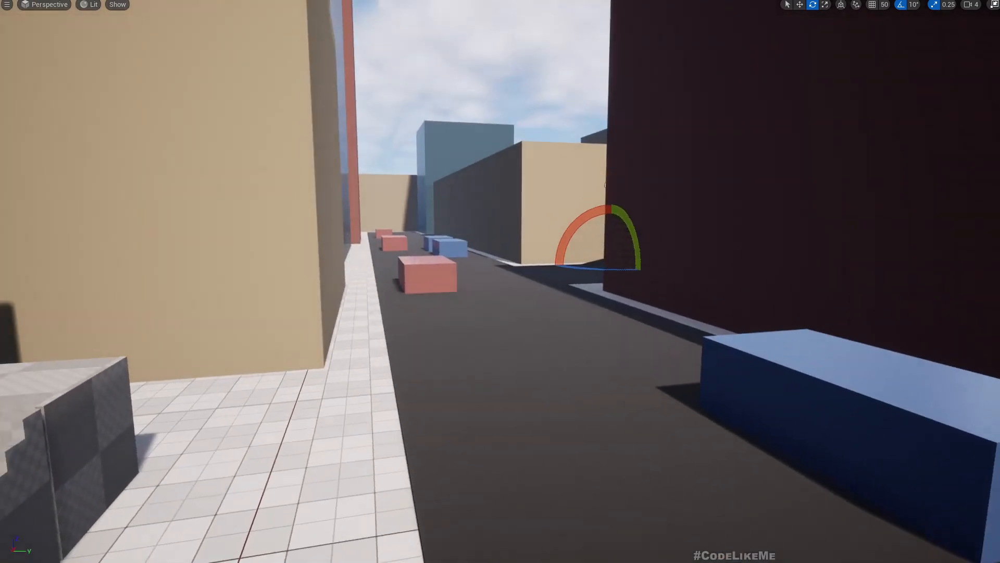
pyautogui.press('F11')
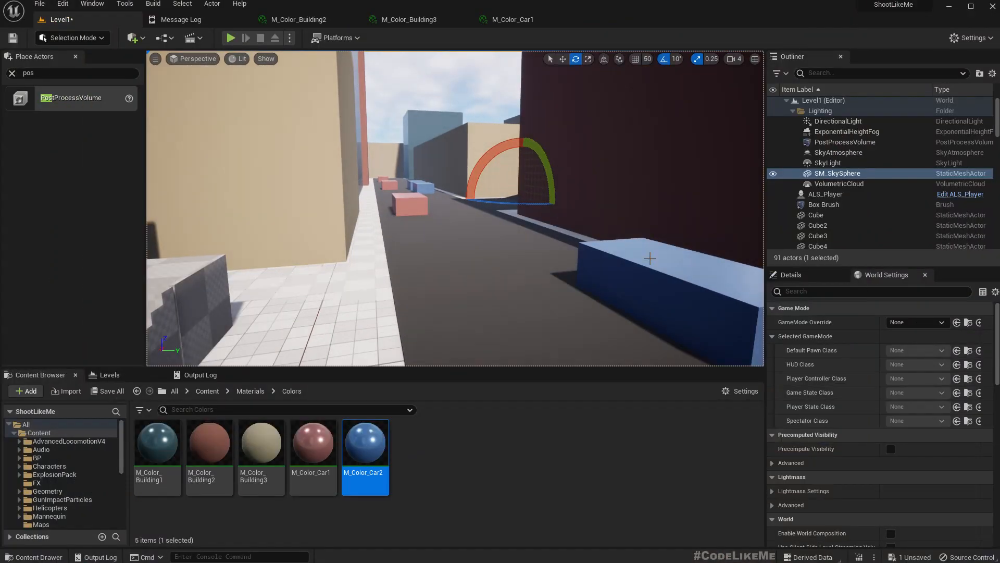
pyautogui.moveTo(453, 288); pyautogui.dragTo(484, 287, button='right')
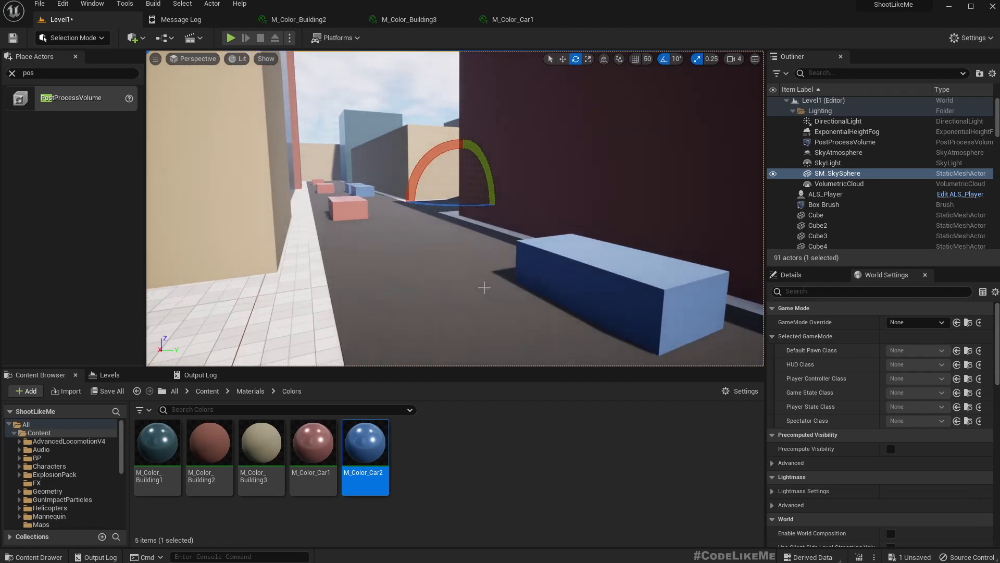
pyautogui.press('e')
pyautogui.moveTo(474, 227); pyautogui.dragTo(430, 232, button='right')
pyautogui.press('w')
pyautogui.press('q')
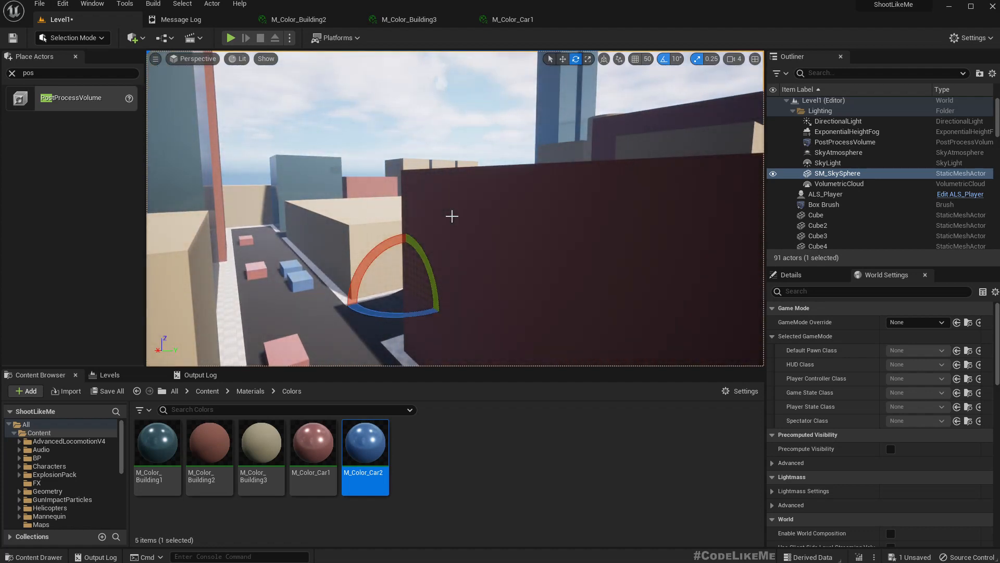
# Playtest the level with the placed ALS_Player inside the checkered enclosure, then end the session.
pyautogui.hotkey('alt', 'p')
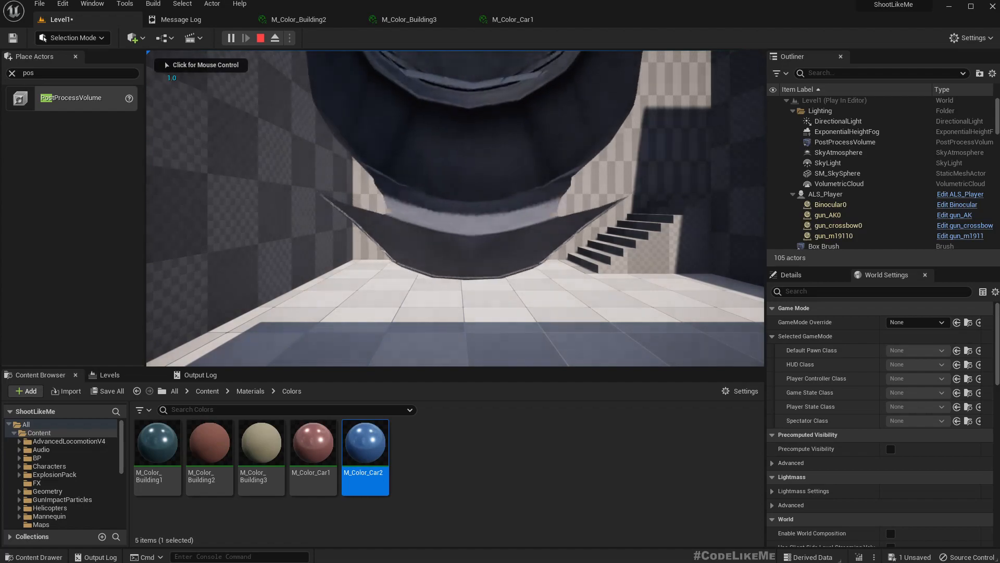
pyautogui.click(452, 216)
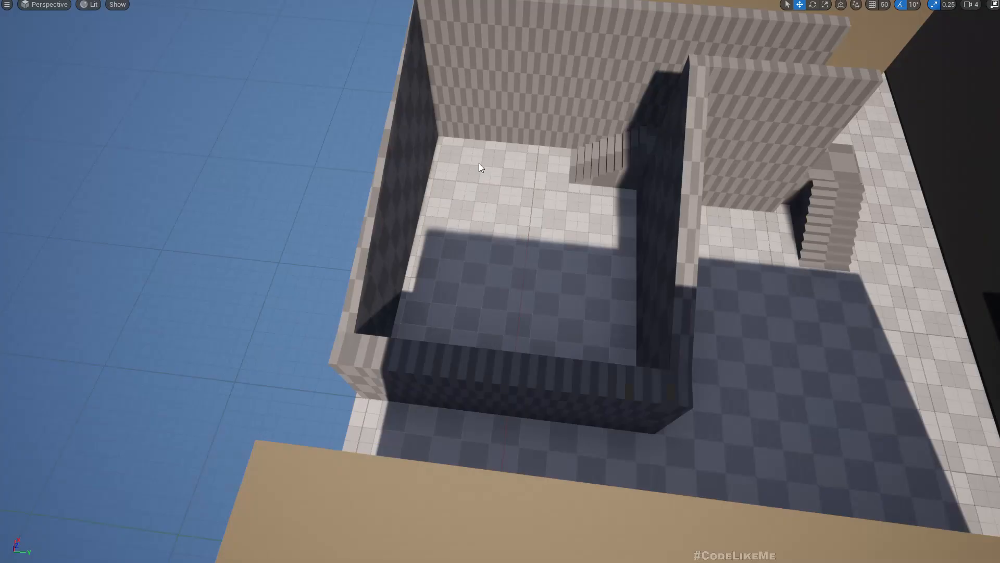
pyautogui.moveTo(478, 163); pyautogui.dragTo(494, 168, button='right')
# Playtest the level from the current camera position, flying along the street and over the rooftops, and stop the session.
pyautogui.hotkey('alt', 'p')
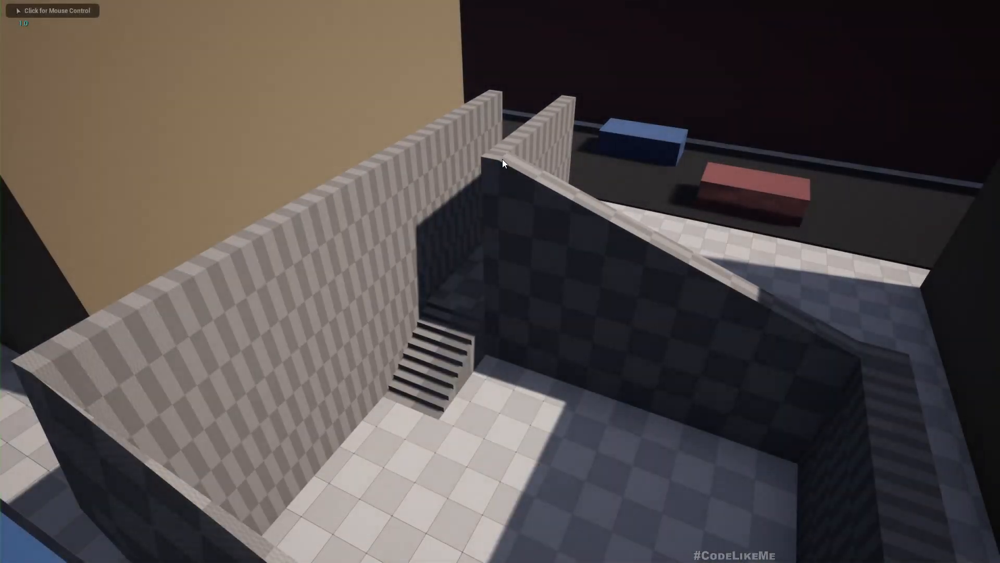
pyautogui.click(504, 163)
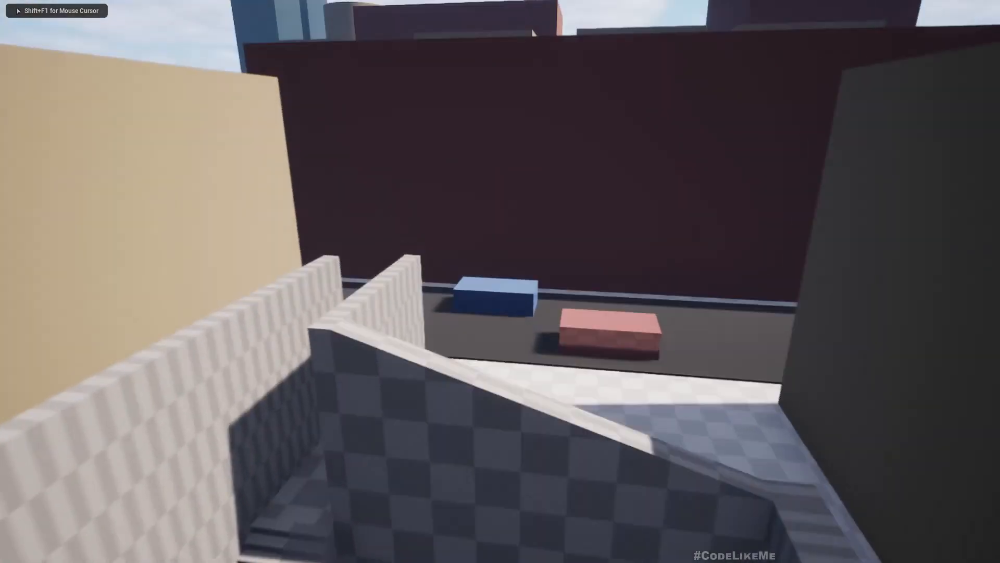
pyautogui.press('w')
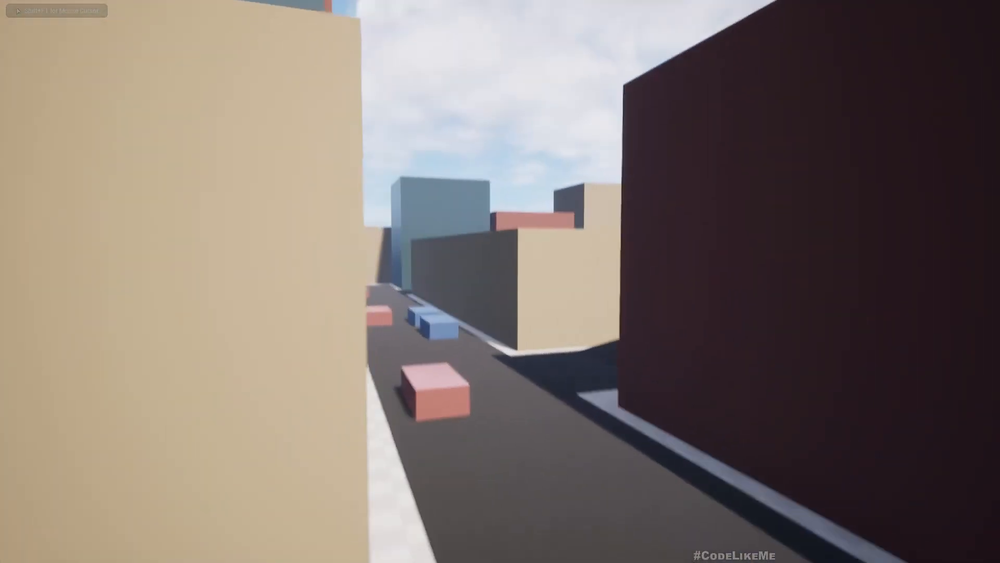
pyautogui.press('w')
pyautogui.press('e')
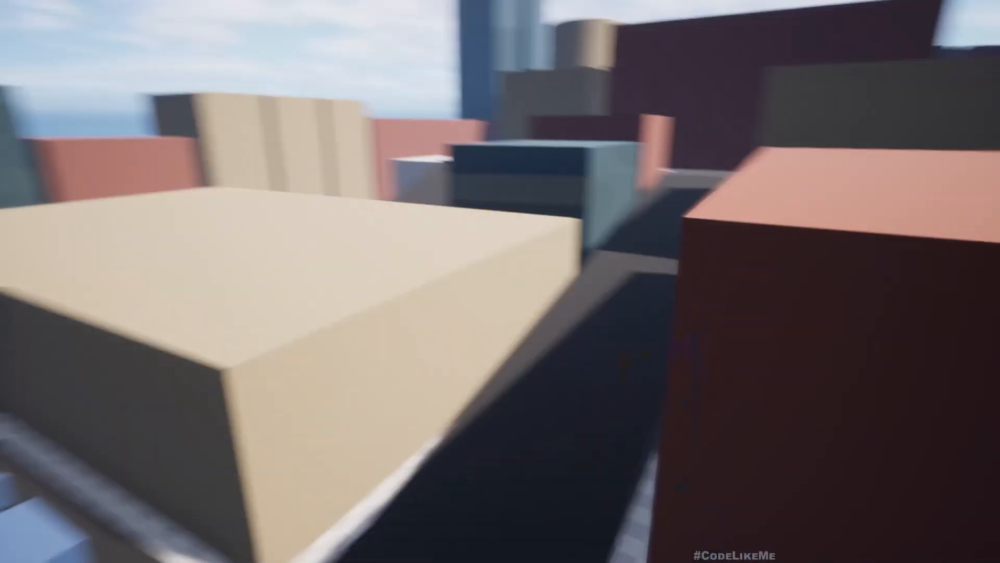
pyautogui.press('w')
pyautogui.press('a')
pyautogui.press('e')
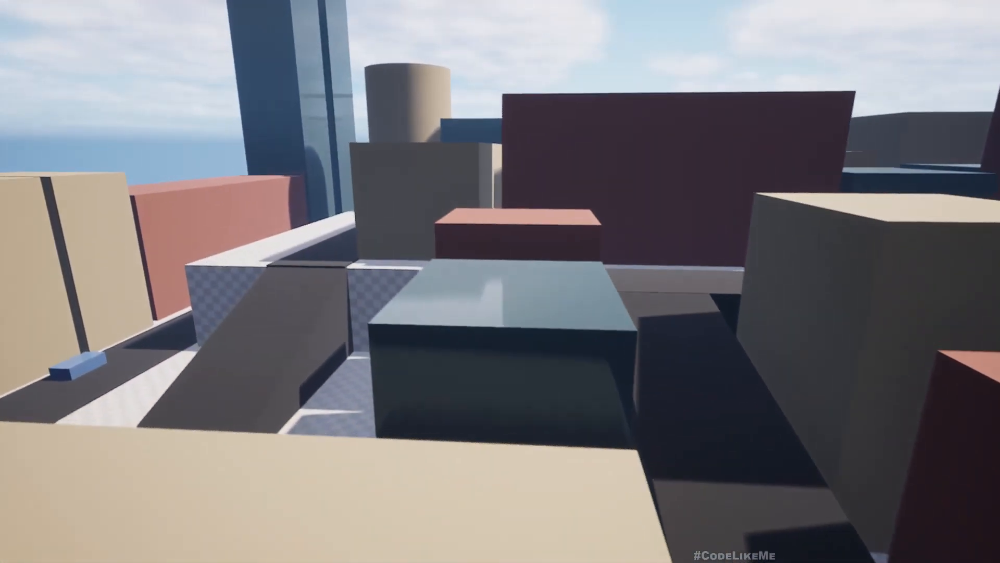
pyautogui.press('Escape')
# Survey the city blocks and the main street from high above, then restore the full editor layout.
pyautogui.moveTo(500, 281); pyautogui.dragTo(749, 101, button='right')
pyautogui.press('s')
pyautogui.press('a')
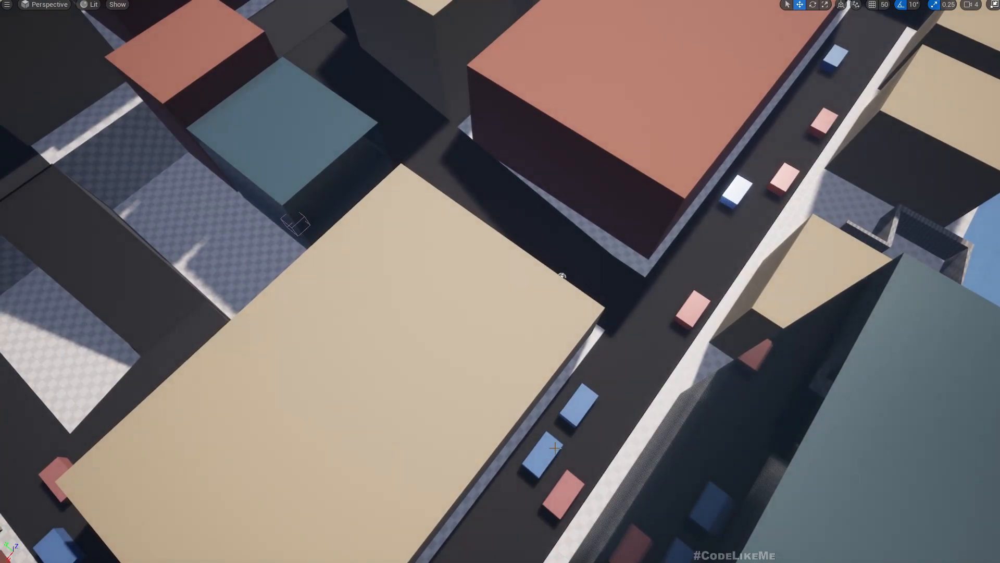
pyautogui.moveTo(562, 275); pyautogui.dragTo(625, 234, button='right')
pyautogui.press('w')
pyautogui.press('w')
pyautogui.press('w')
pyautogui.press('w')
pyautogui.moveTo(574, 235); pyautogui.dragTo(464, 232, button='right')
pyautogui.press('F11')
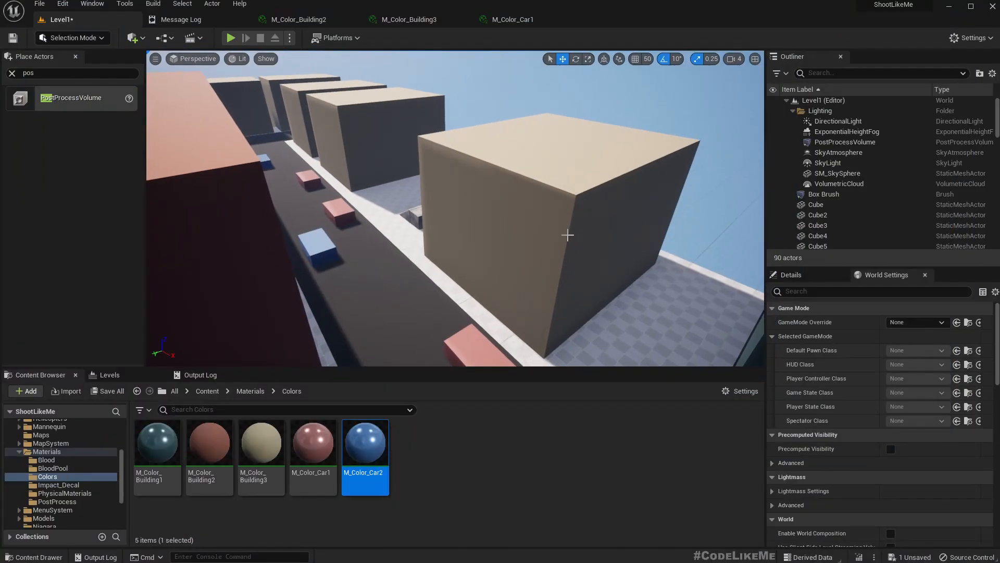
# Set the level's GameMode Override to ALS_GameMode_SP in the world settings.
pyautogui.moveTo(567, 235); pyautogui.dragTo(654, 273, button='right')
pyautogui.press('w')
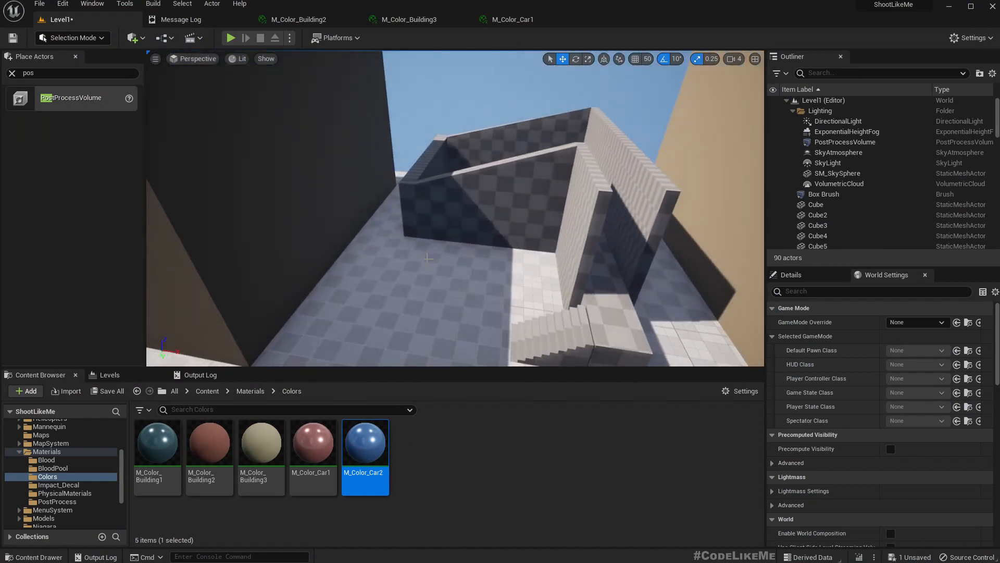
pyautogui.click(910, 323)
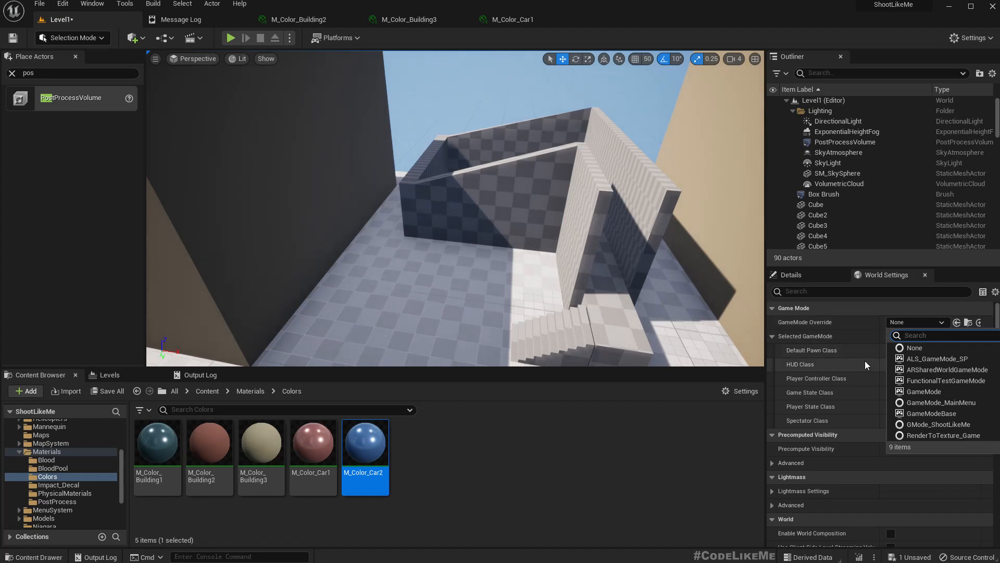
pyautogui.click(930, 361)
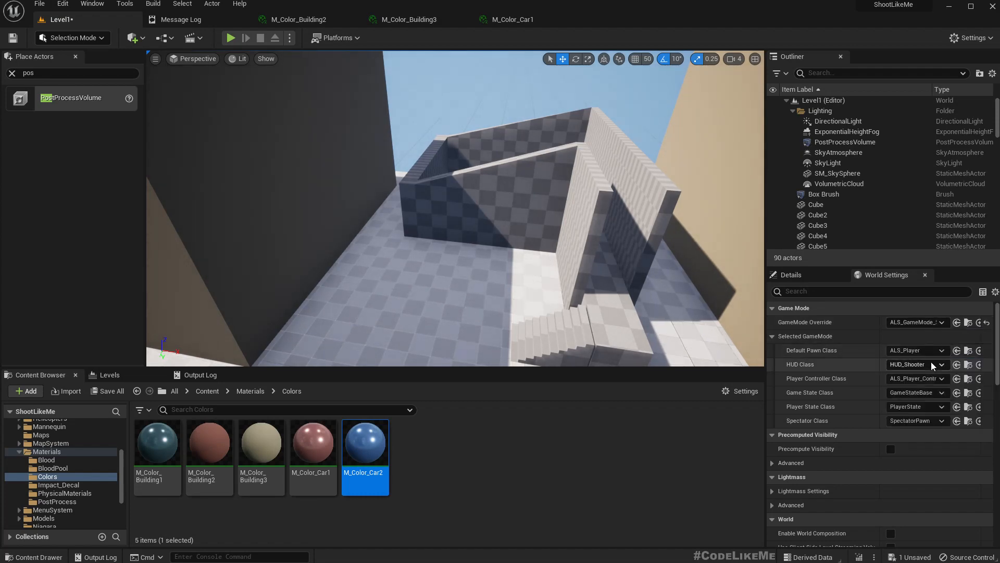
# Playtest from the main street by sprinting, firing the rifle and switching to the crossbow, then end the session.
pyautogui.moveTo(555, 277)
pyautogui.mouseDown(button='right')
pyautogui.moveTo(693, 308)
pyautogui.moveTo(555, 277)
pyautogui.mouseUp(button='right')
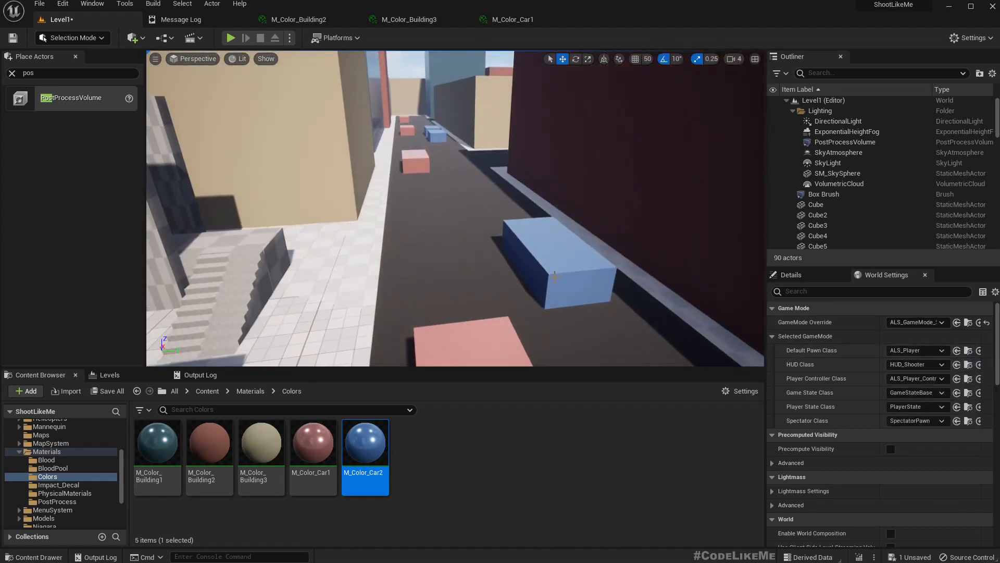
pyautogui.hotkey('alt', 'p')
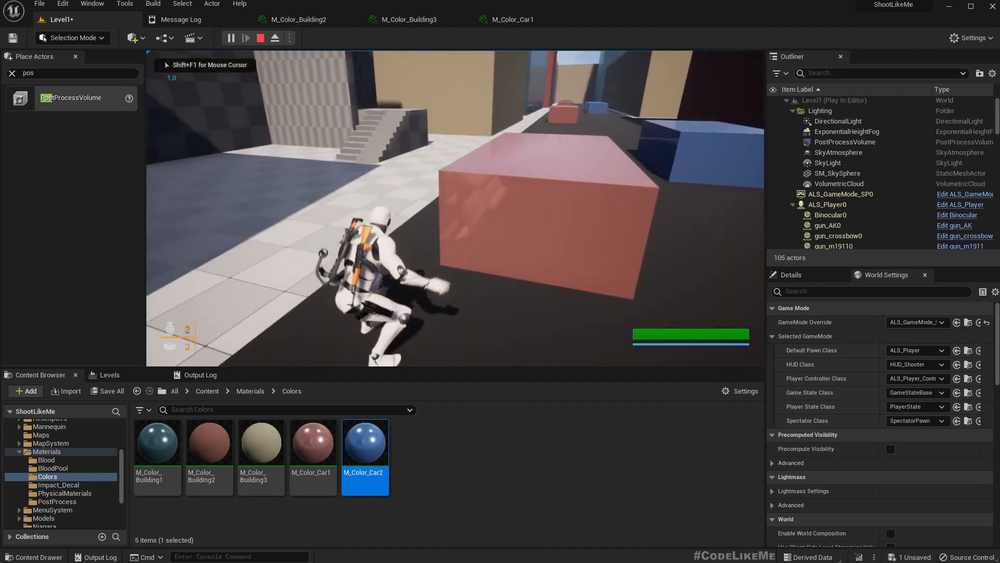
pyautogui.hotkey('shift', 'w')
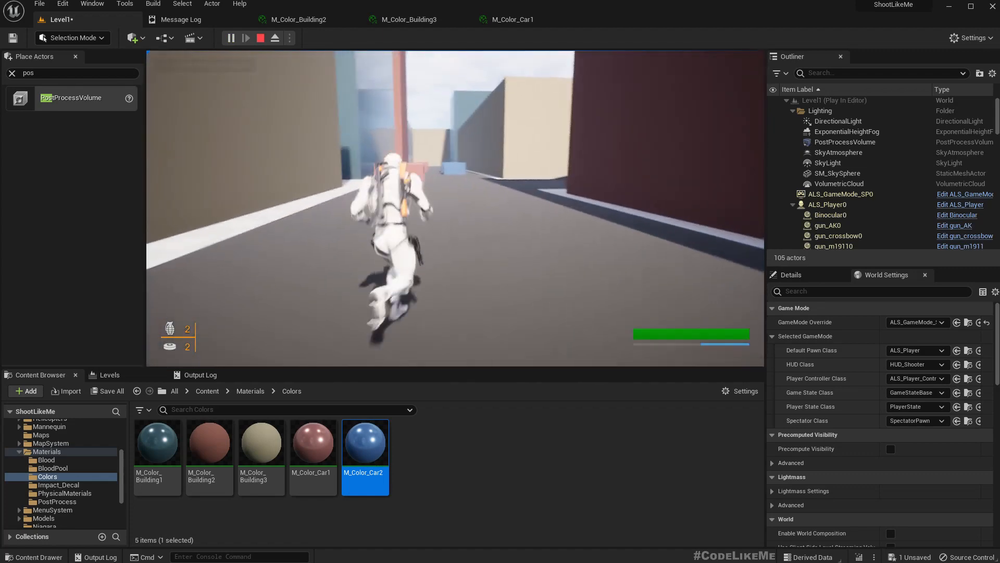
pyautogui.press('1')
pyautogui.rightClick(455, 214)
pyautogui.click(455, 213)
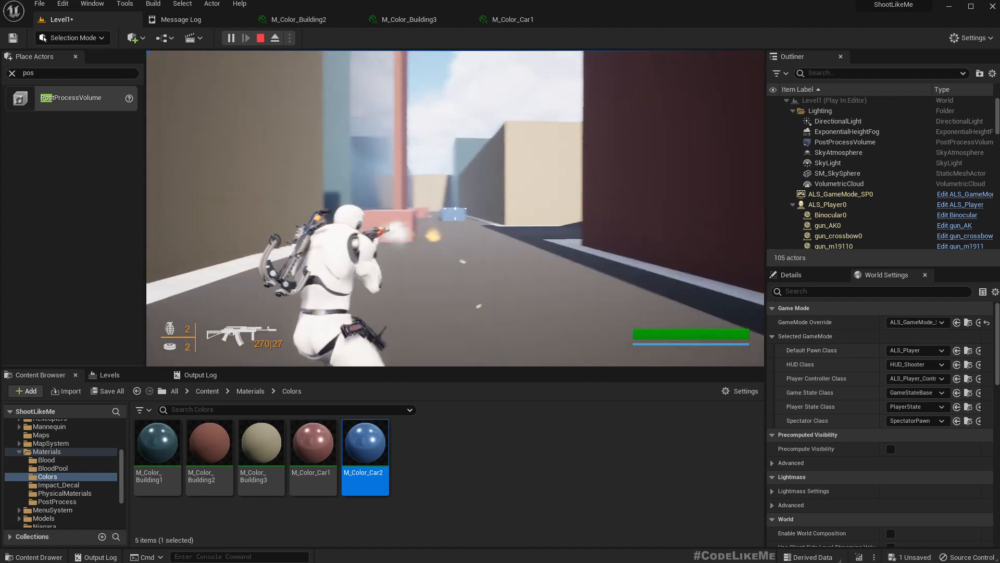
pyautogui.press('2')
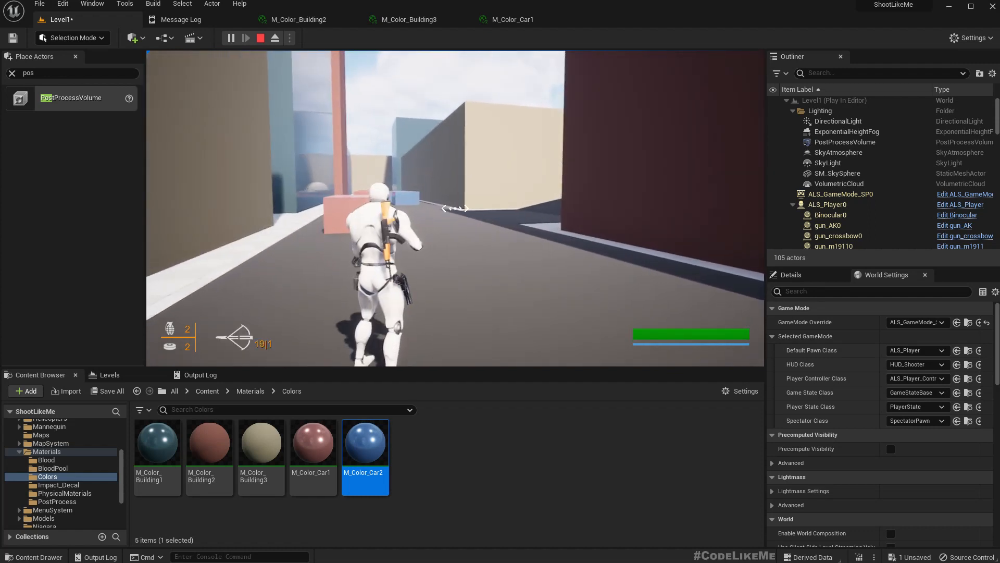
pyautogui.press('Escape')
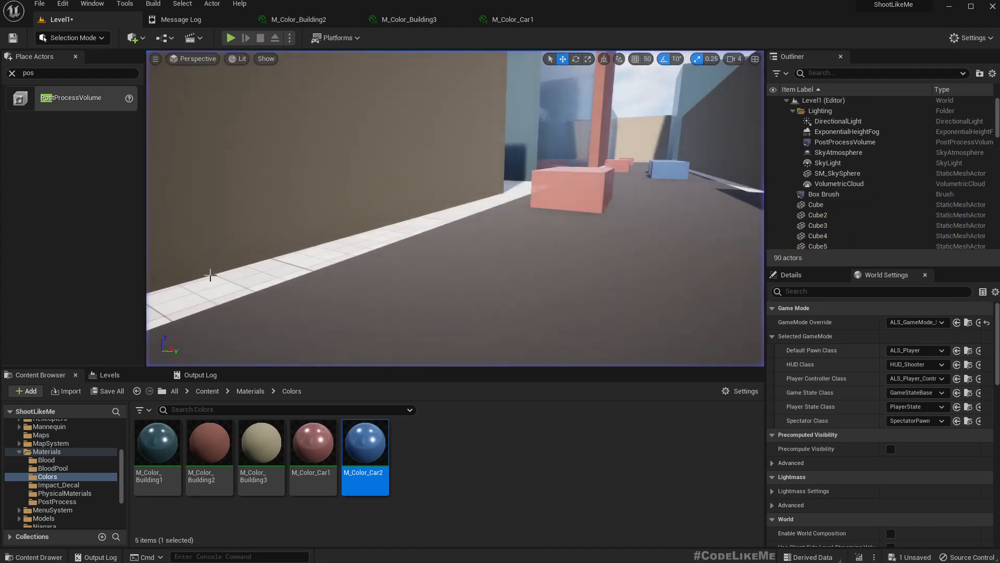
# Place an ALS_Player character from the CharacterLogic folder on the floor in a corner of the walled courtyard.
pyautogui.moveTo(456, 280); pyautogui.dragTo(289, 321, button='right')
pyautogui.press('e')
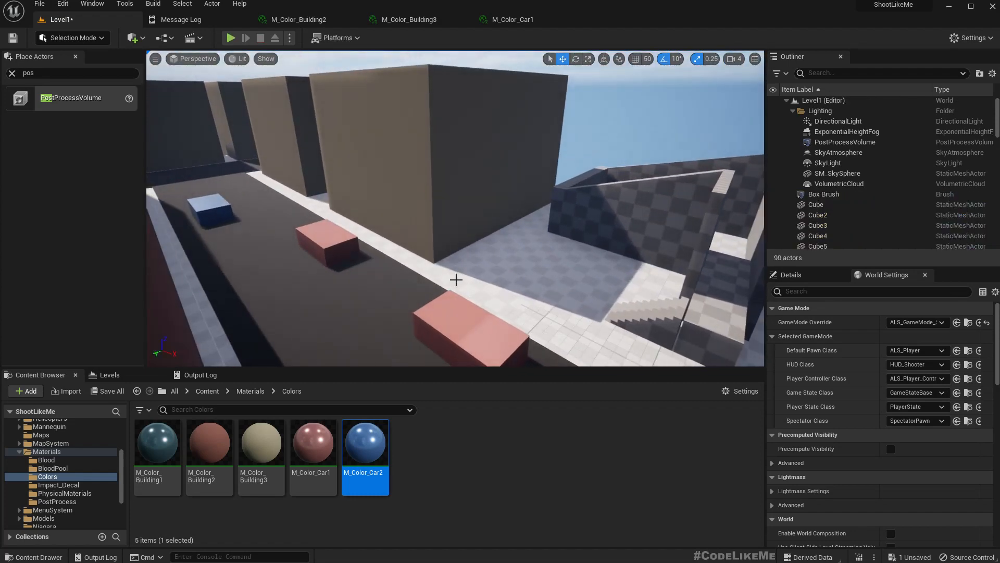
pyautogui.moveTo(456, 279); pyautogui.dragTo(473, 254, button='right')
pyautogui.press('w')
pyautogui.press('w')
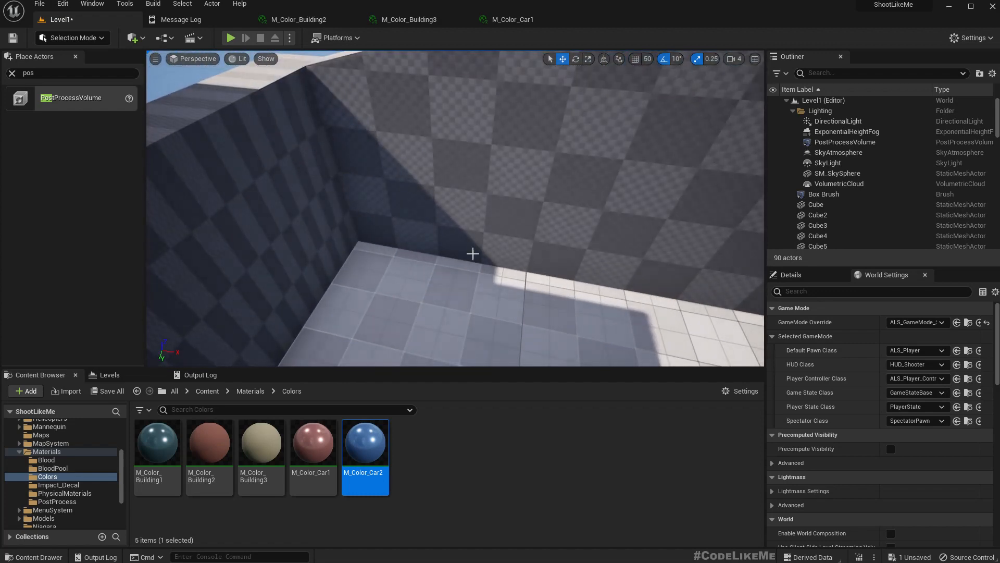
pyautogui.click(12, 73)
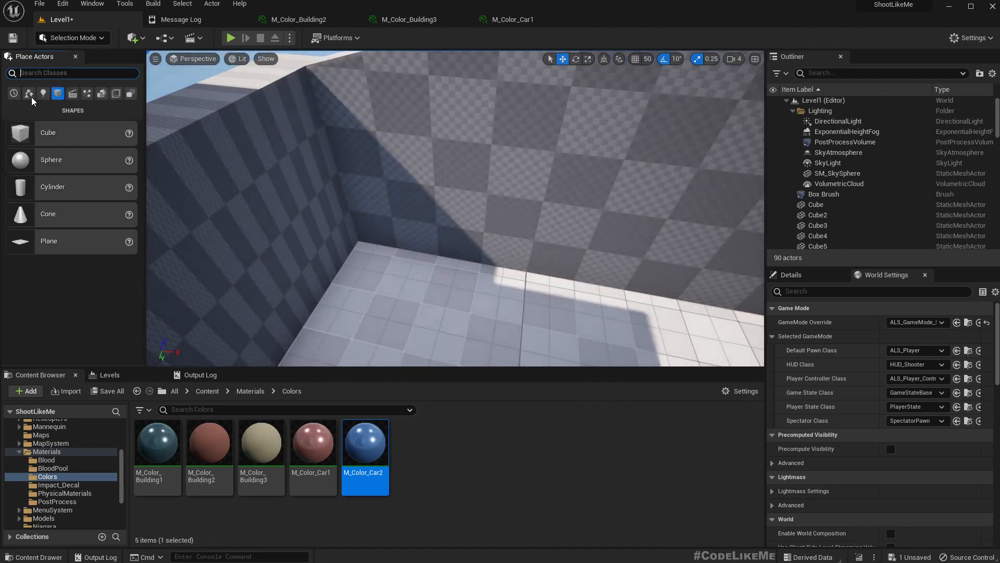
pyautogui.click(969, 350)
pyautogui.moveTo(417, 446); pyautogui.dragTo(394, 308)
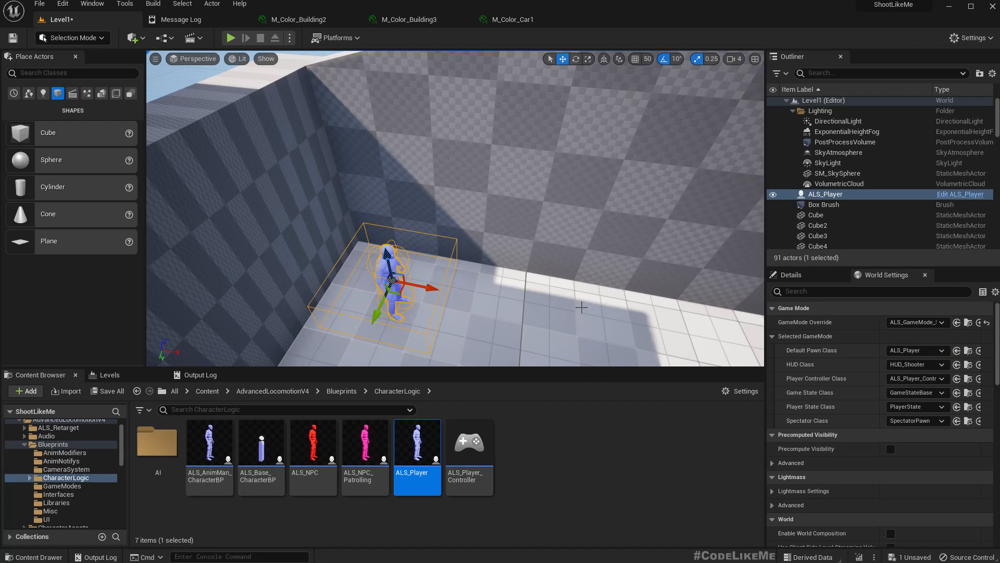
# Set Auto Possess Player to Player 0 on the placed ALS_Player.
pyautogui.click(791, 274)
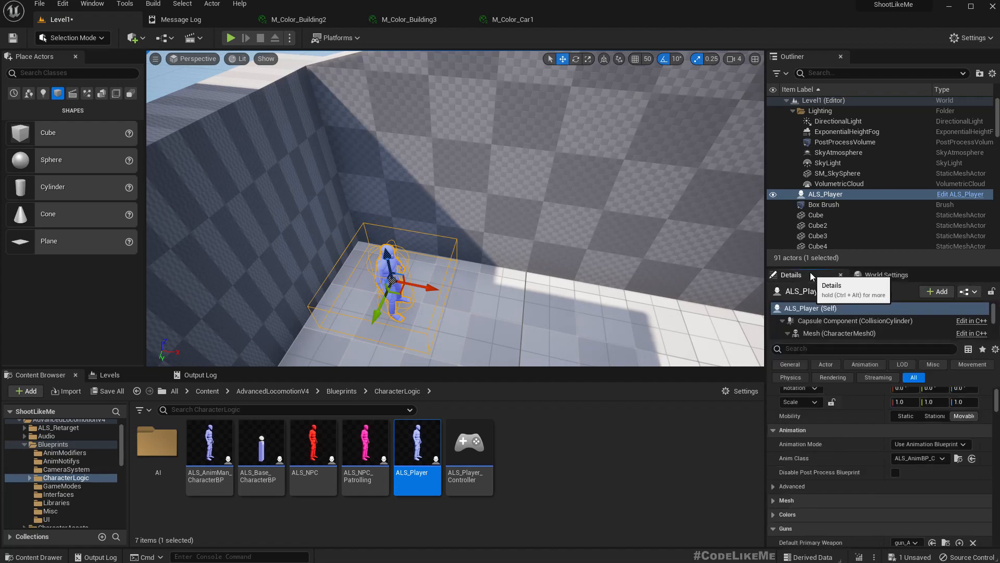
pyautogui.click(809, 348)
pyautogui.write('poss')
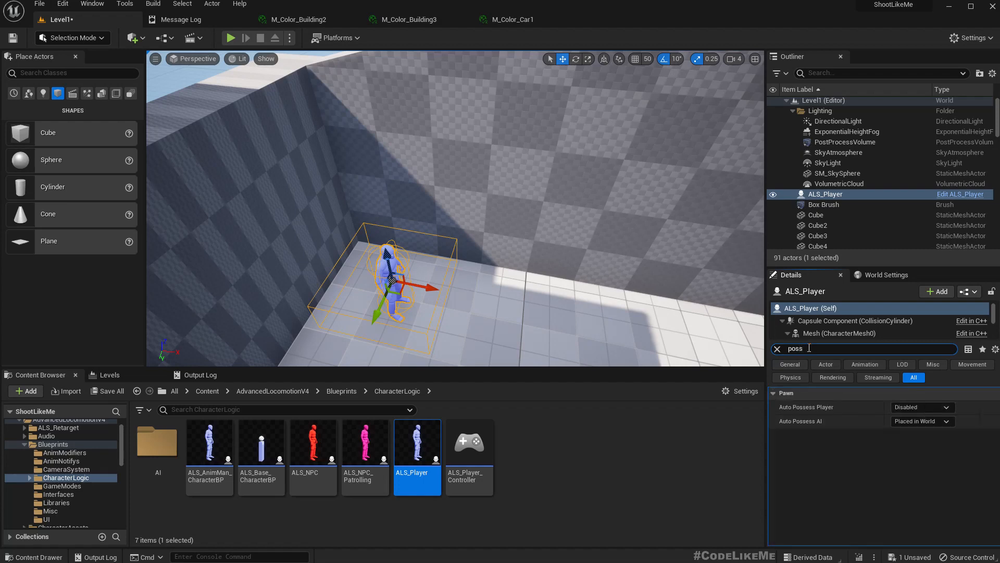
pyautogui.click(920, 407)
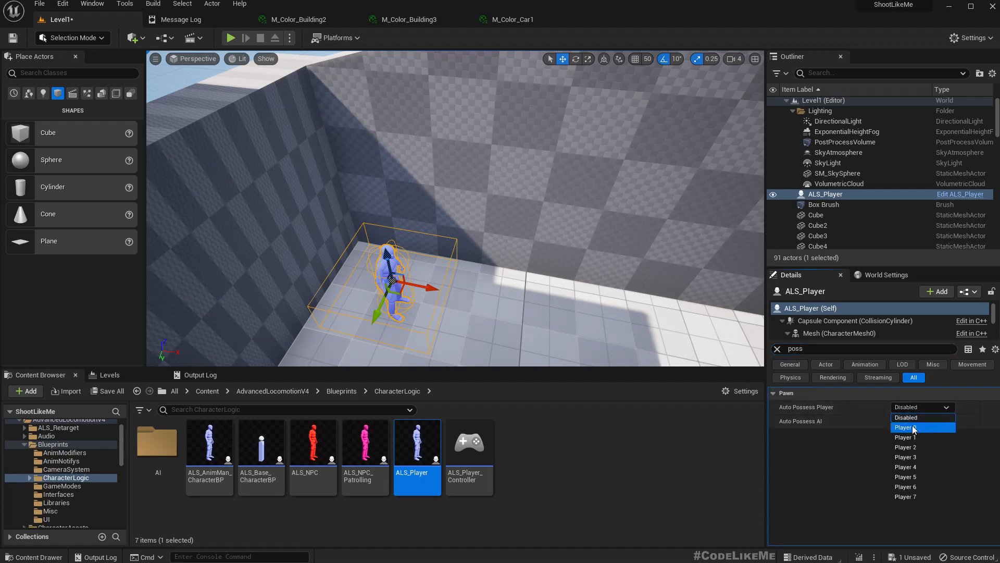
pyautogui.click(920, 424)
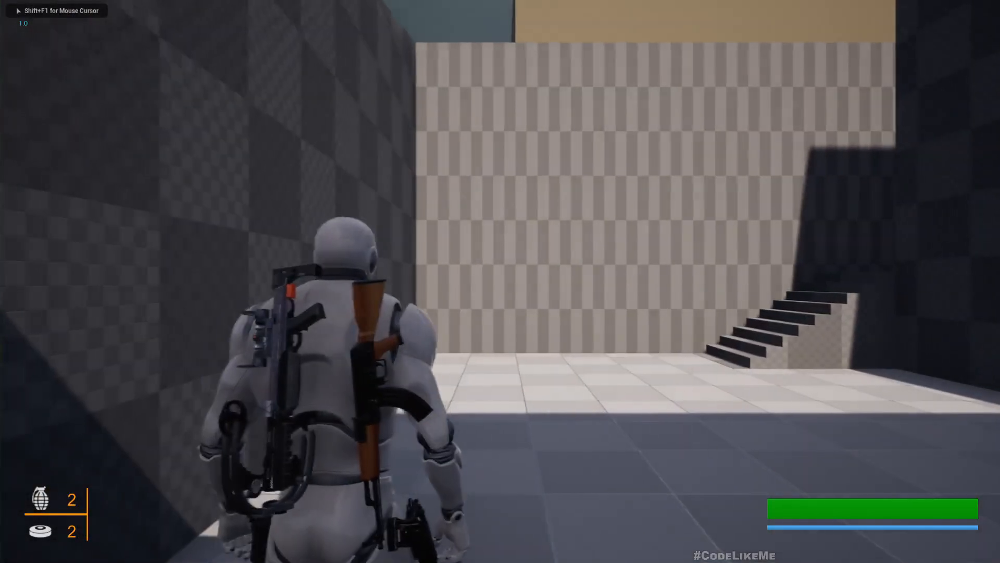
# Playtest from the courtyard by sprinting, jumping by the stairs and running through the passage onto the main street, and end the session.
pyautogui.hotkey('shift', 'w')
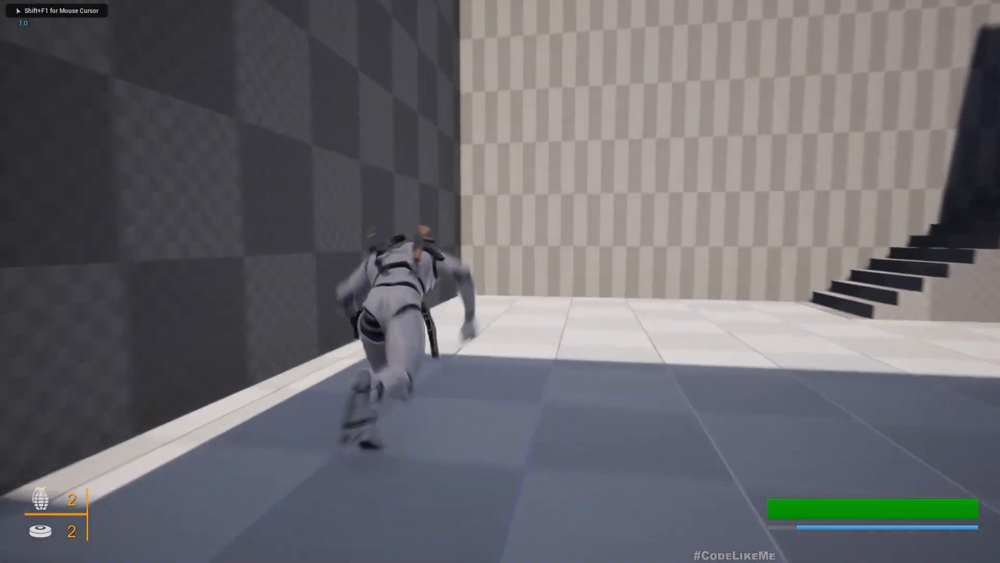
pyautogui.press('space')
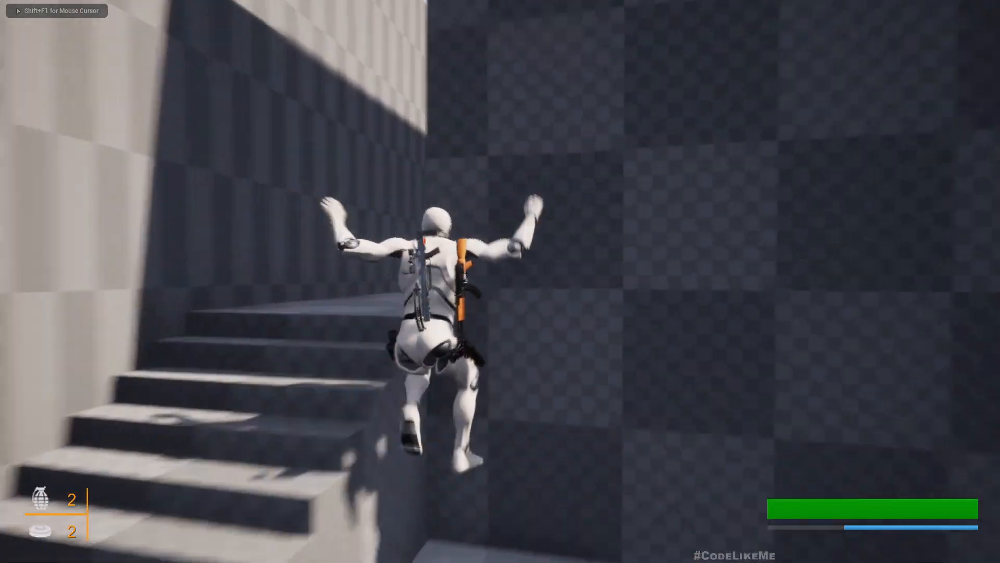
pyautogui.press('w')
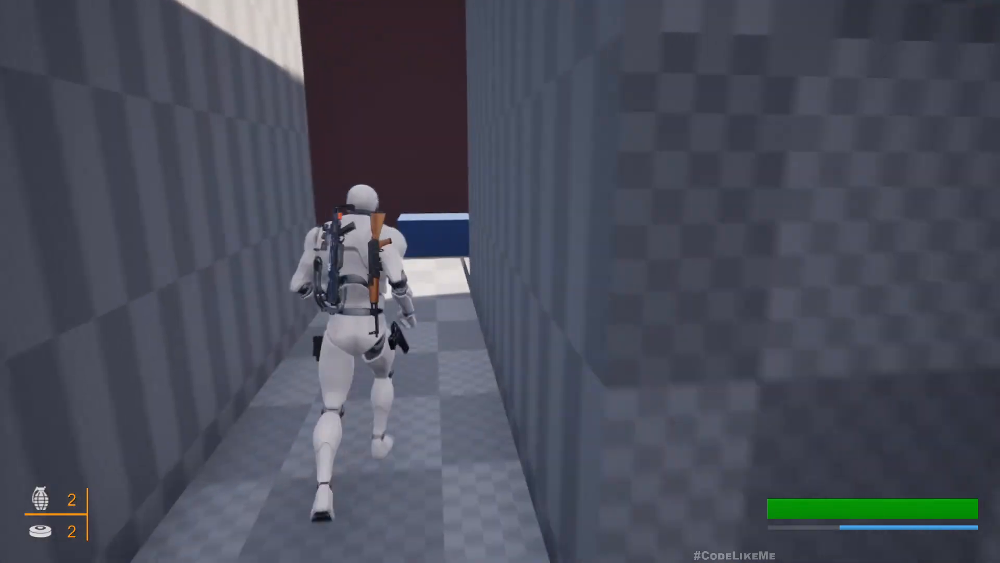
pyautogui.hotkey('shift', 'w')
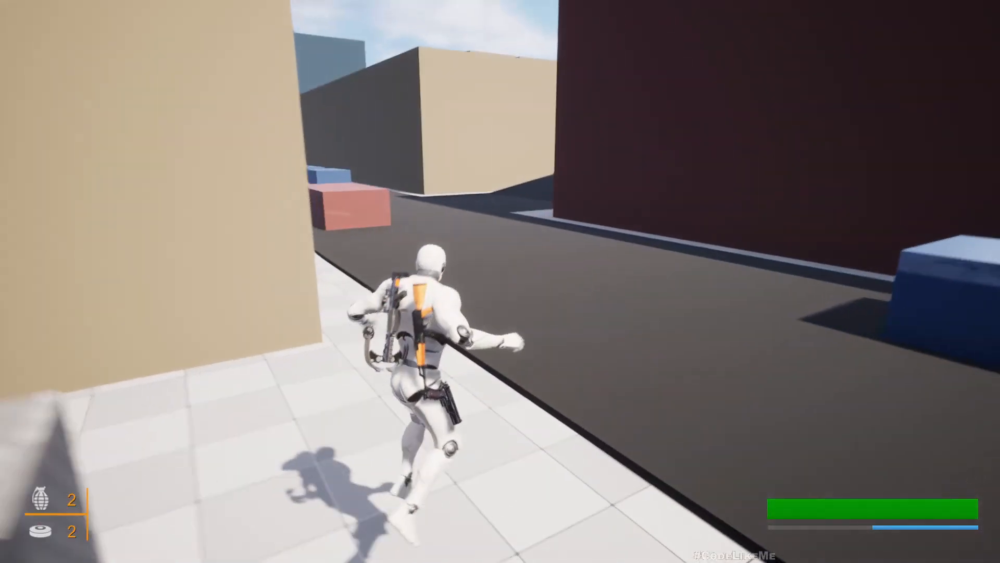
pyautogui.hotkey('shift', 'w')
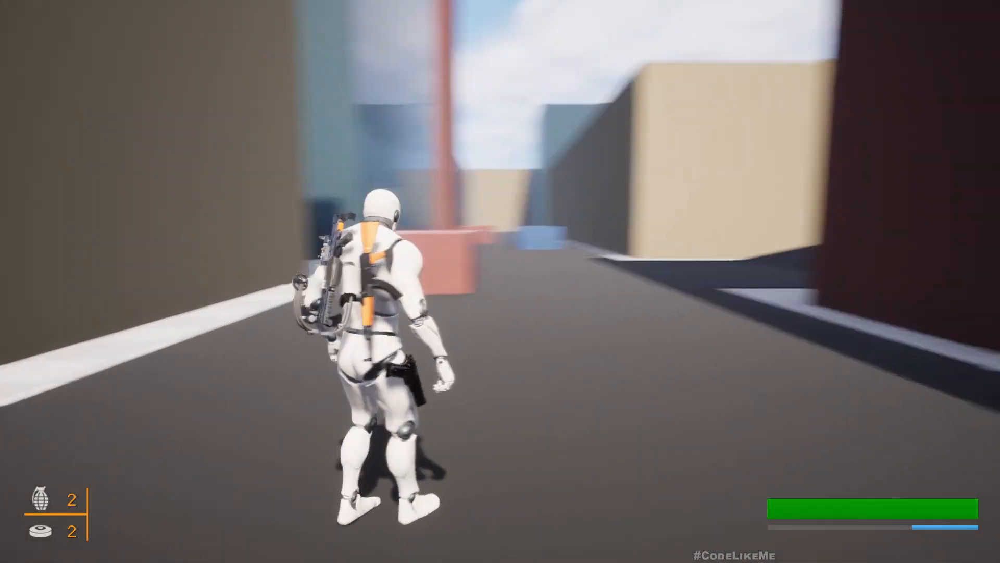
pyautogui.press('Escape')
# Survey the courtyard, main street and rooftops from above, restoring the full editor layout along the way.
pyautogui.moveTo(722, 400); pyautogui.dragTo(646, 453, button='right')
pyautogui.press('e')
pyautogui.press('s')
pyautogui.moveTo(474, 398); pyautogui.dragTo(841, 393, button='right')
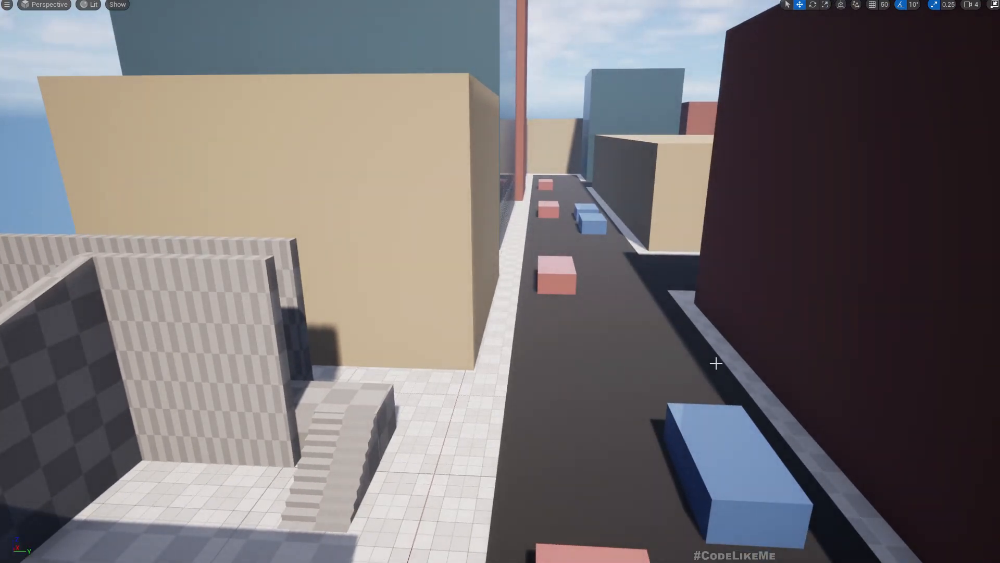
pyautogui.press('F11')
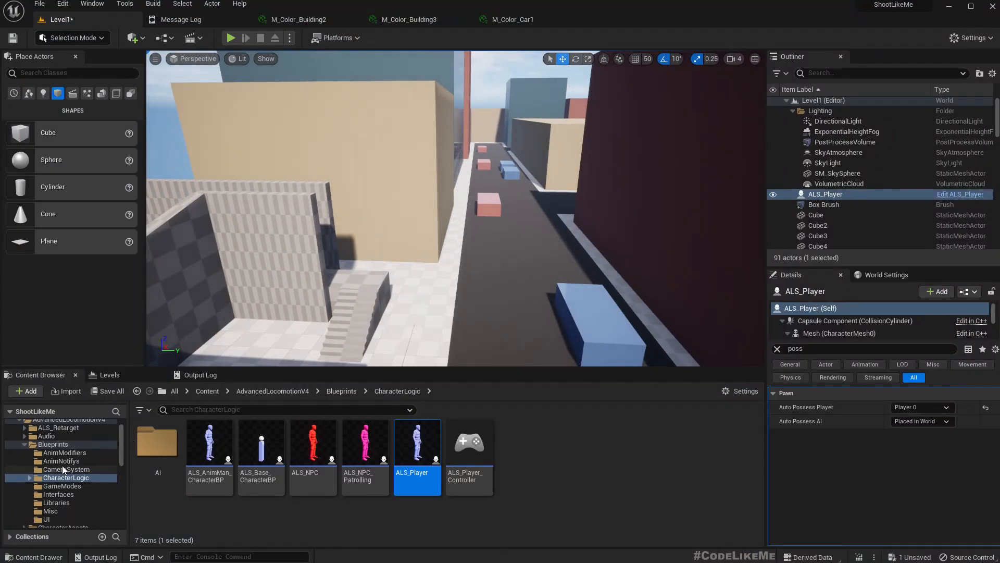
pyautogui.moveTo(467, 281); pyautogui.dragTo(550, 307, button='right')
pyautogui.press('w')
pyautogui.press('e')
pyautogui.moveTo(443, 135); pyautogui.dragTo(541, 189, button='right')
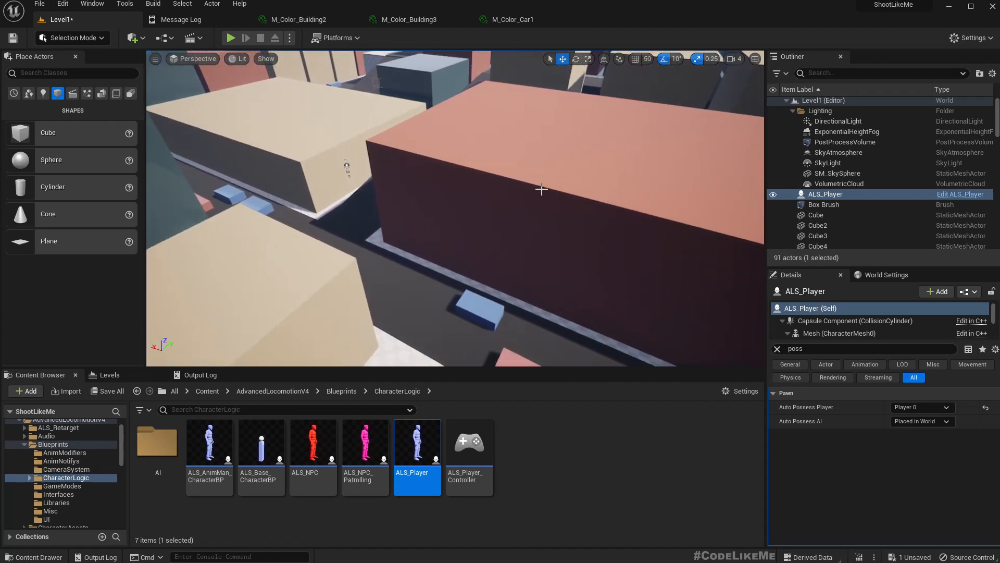
# Search the level's actors for "nav" and clear the search.
pyautogui.click(812, 73)
pyautogui.write('paw')
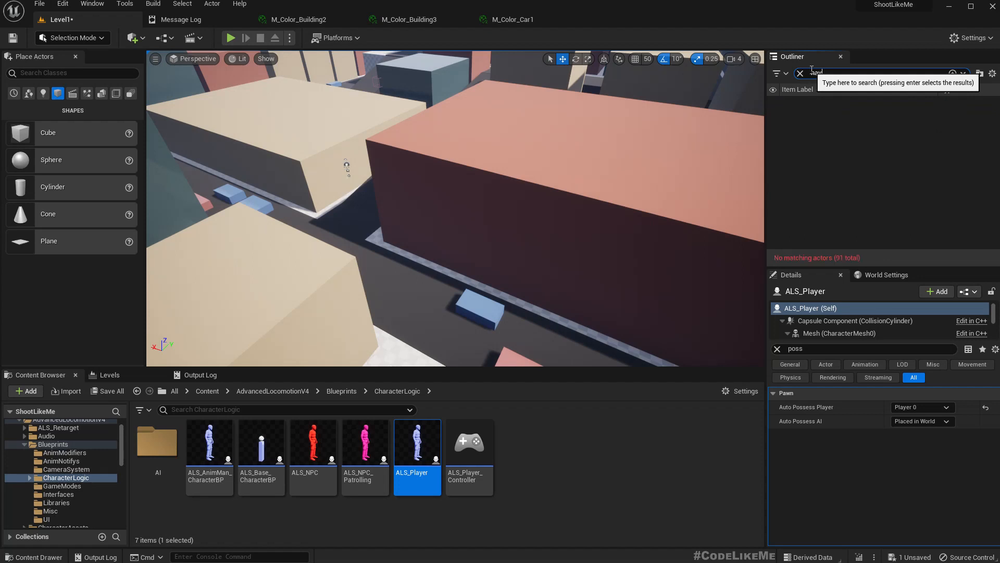
pyautogui.click(800, 73)
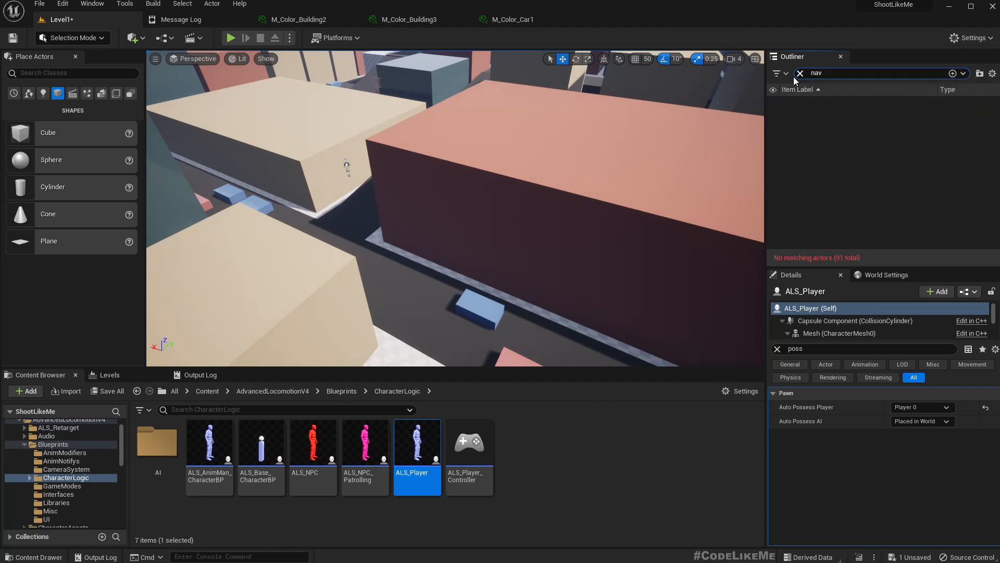
# Place a NavMeshBoundsVolume in the middle of the city, clear its property filter and frame it in the view.
pyautogui.click(62, 73)
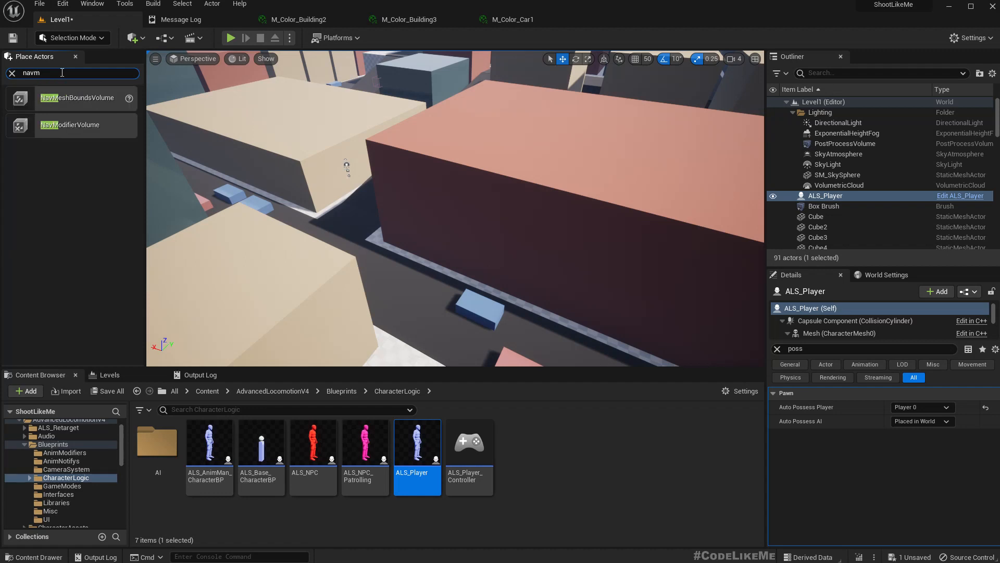
pyautogui.moveTo(364, 208); pyautogui.dragTo(365, 216, button='right')
pyautogui.press('e')
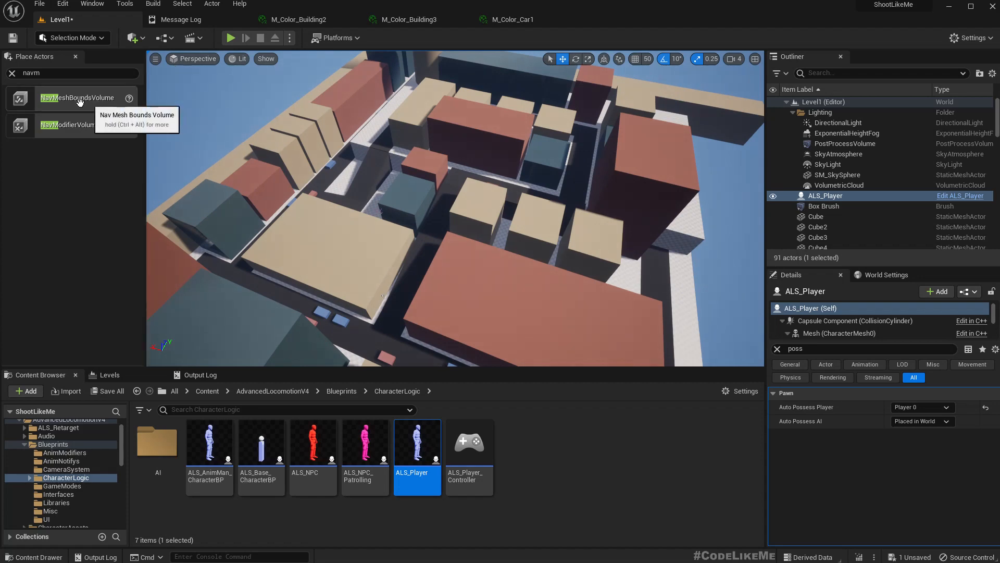
pyautogui.moveTo(77, 102); pyautogui.dragTo(459, 173)
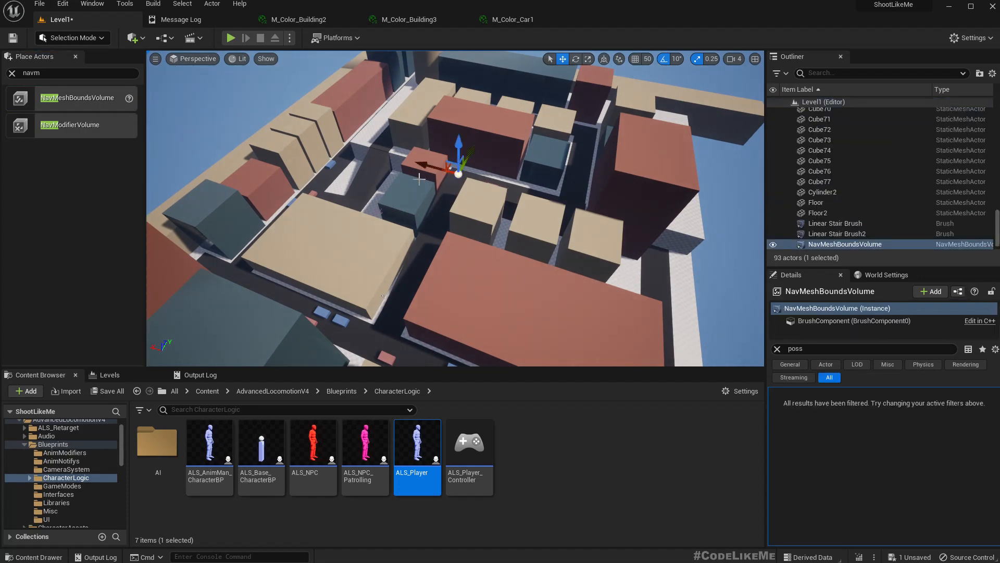
pyautogui.moveTo(455, 208); pyautogui.dragTo(537, 234, button='right')
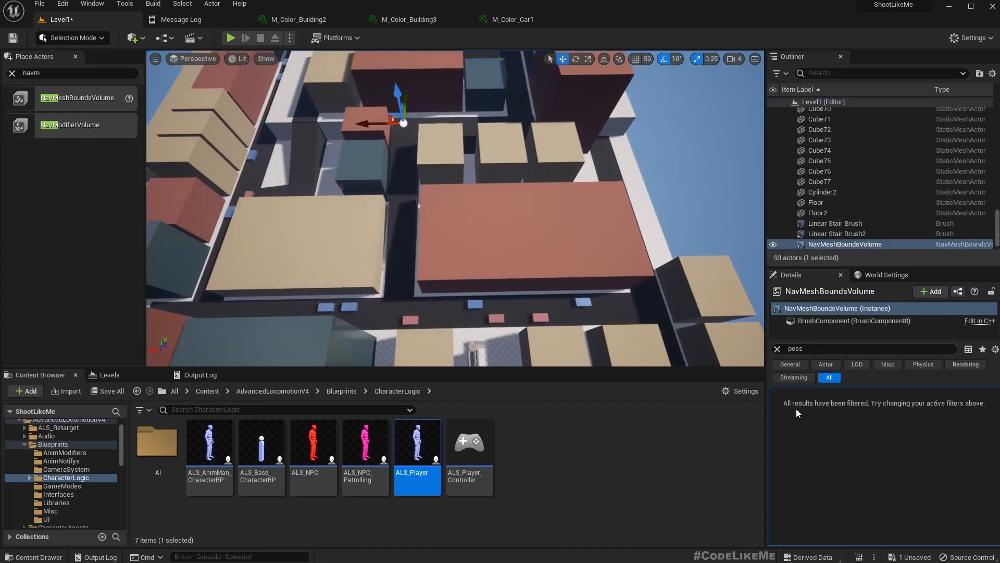
pyautogui.click(777, 349)
pyautogui.press('f')
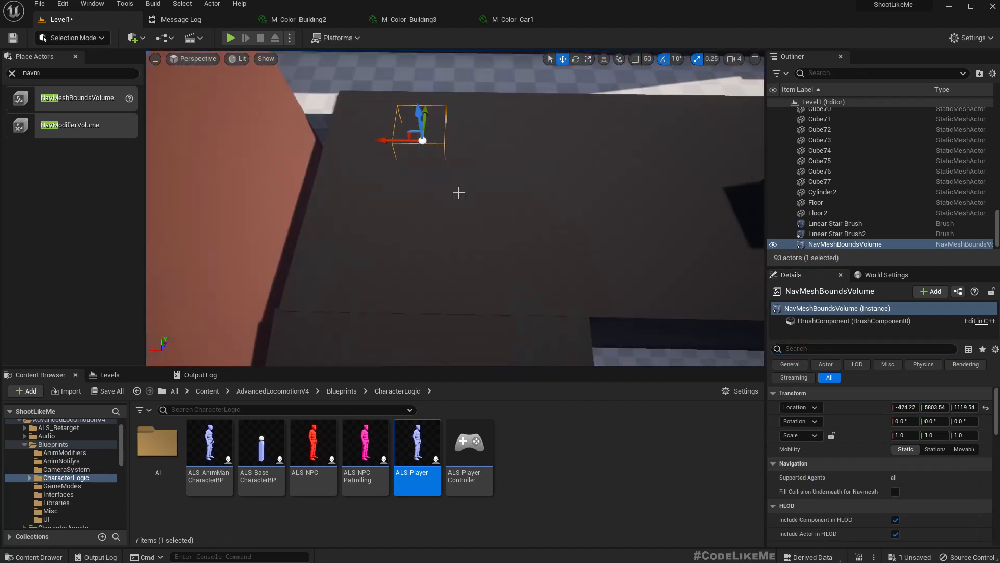
pyautogui.scroll(-5, 457, 192)
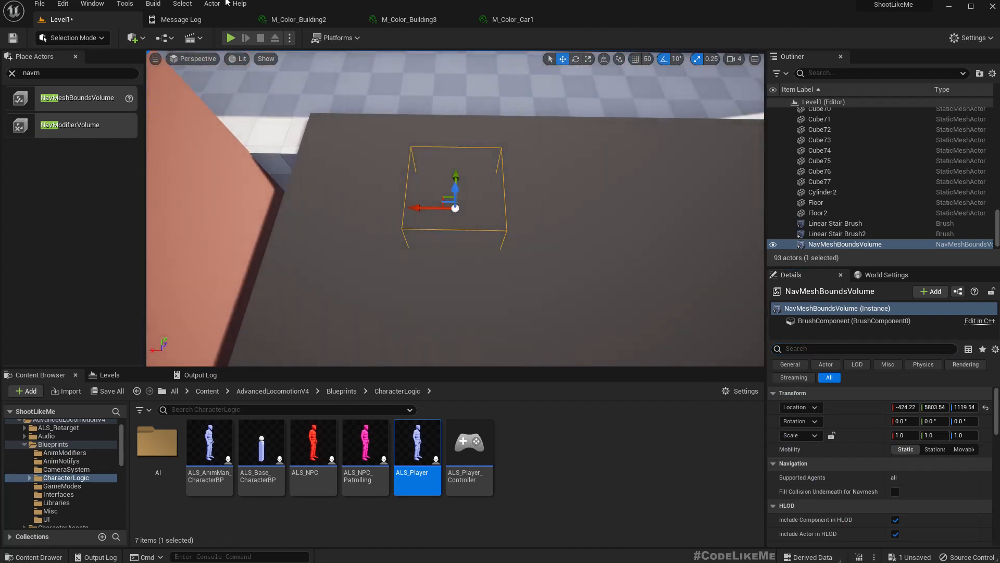
# Set the nav mesh volume's brush X and Y sizes to 20000 while viewing the whole level from above.
pyautogui.click(197, 59)
pyautogui.click(195, 98)
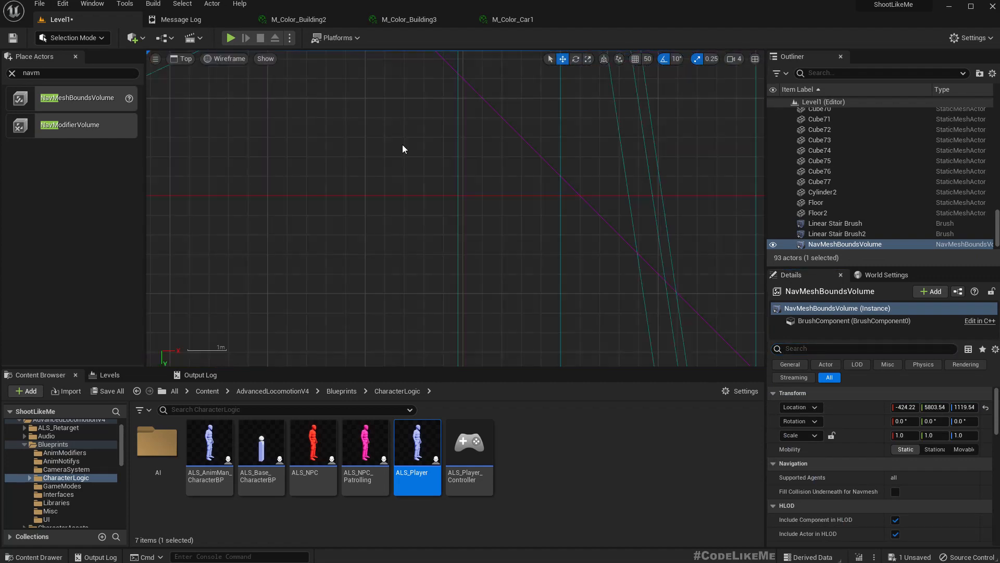
pyautogui.scroll(-10, 502, 178)
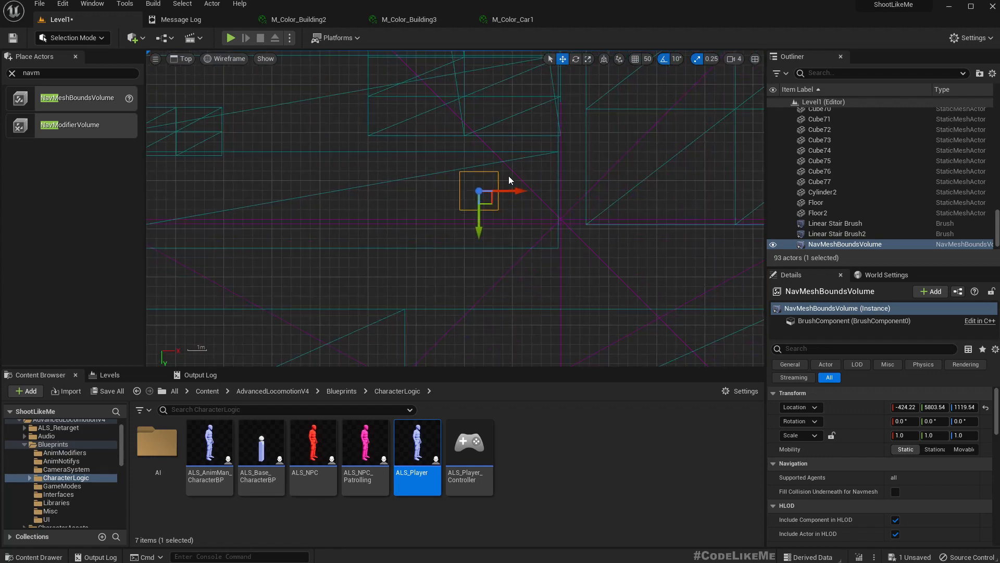
pyautogui.scroll(-5, 551, 213)
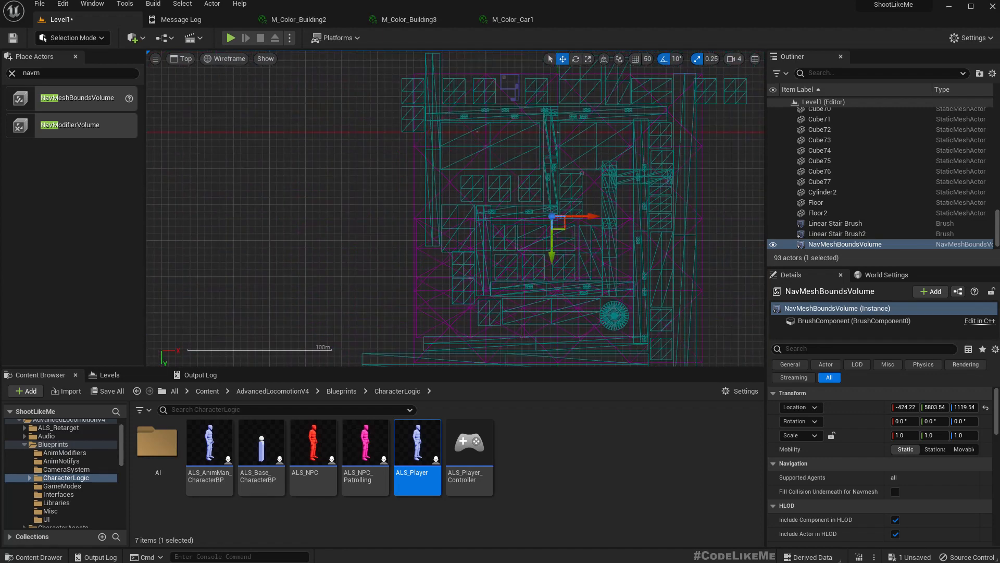
pyautogui.scroll(-3, 492, 209)
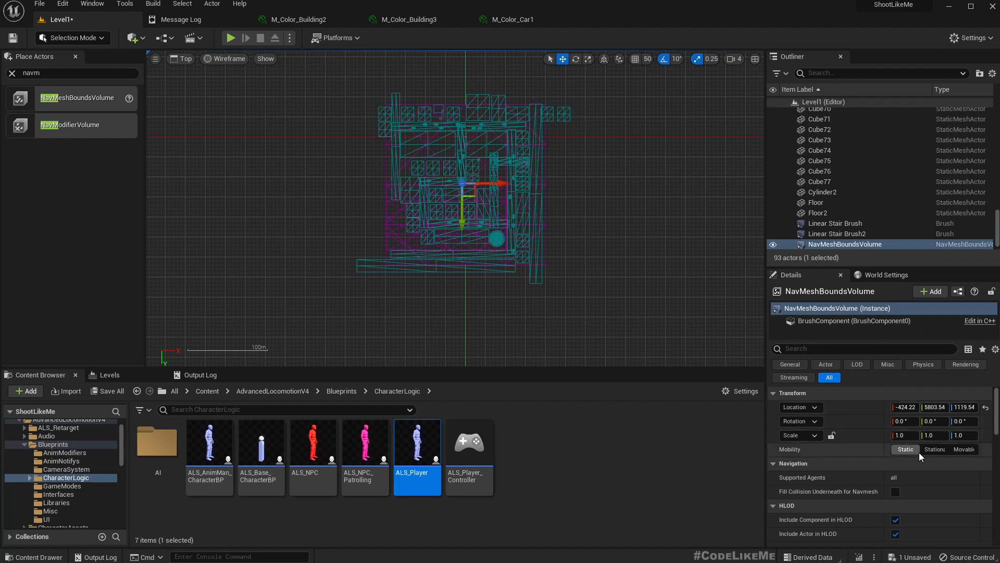
pyautogui.scroll(-10, 930, 438)
pyautogui.scroll(2, 931, 443)
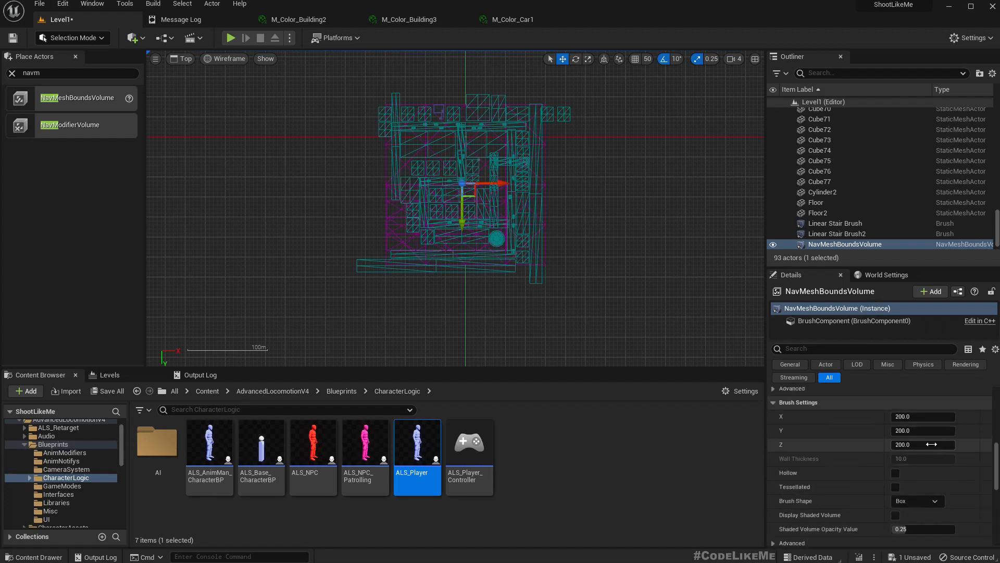
pyautogui.click(924, 417)
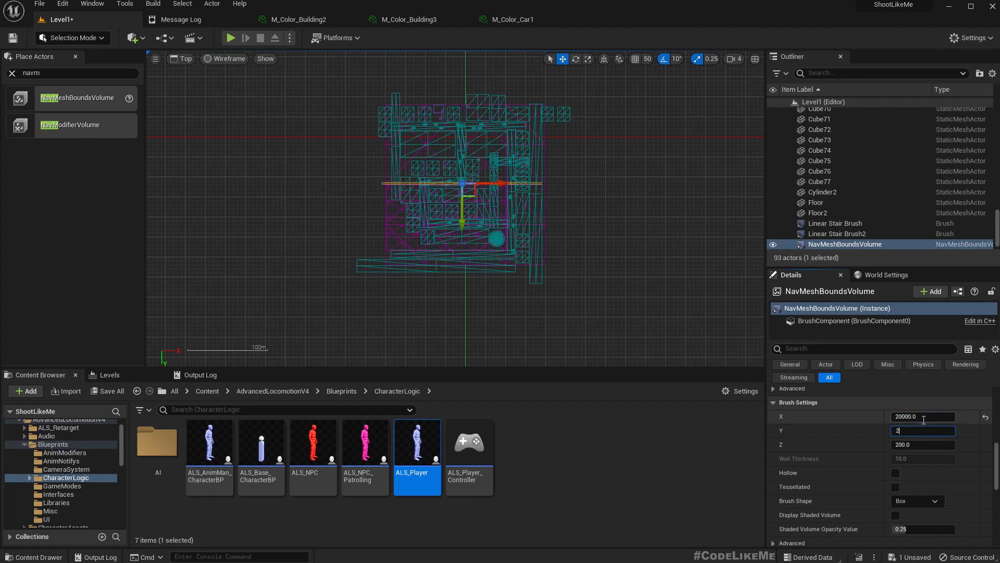
pyautogui.press('Return')
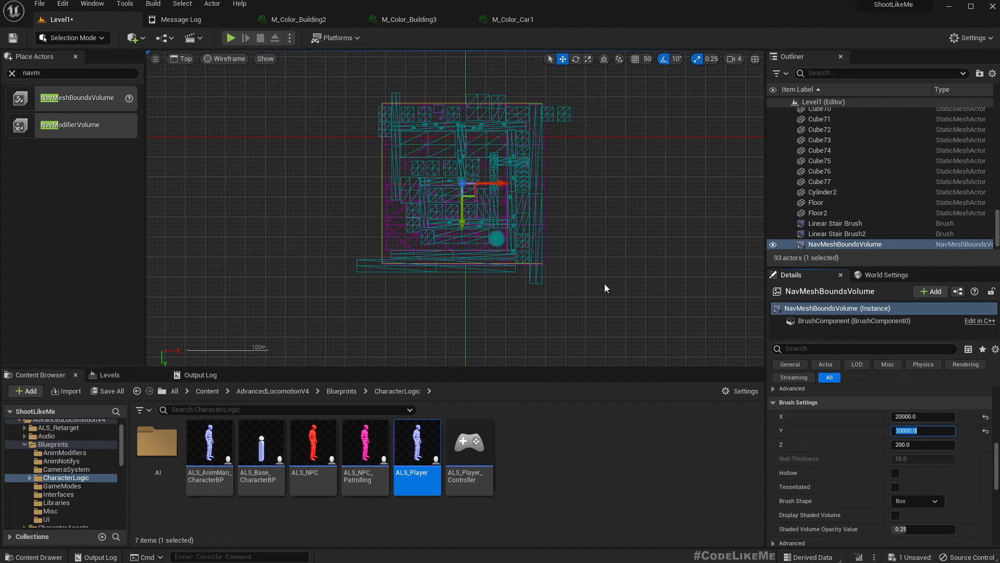
# Return to the perspective view and set the nav mesh volume's brush Z size to 3000.
pyautogui.click(185, 59)
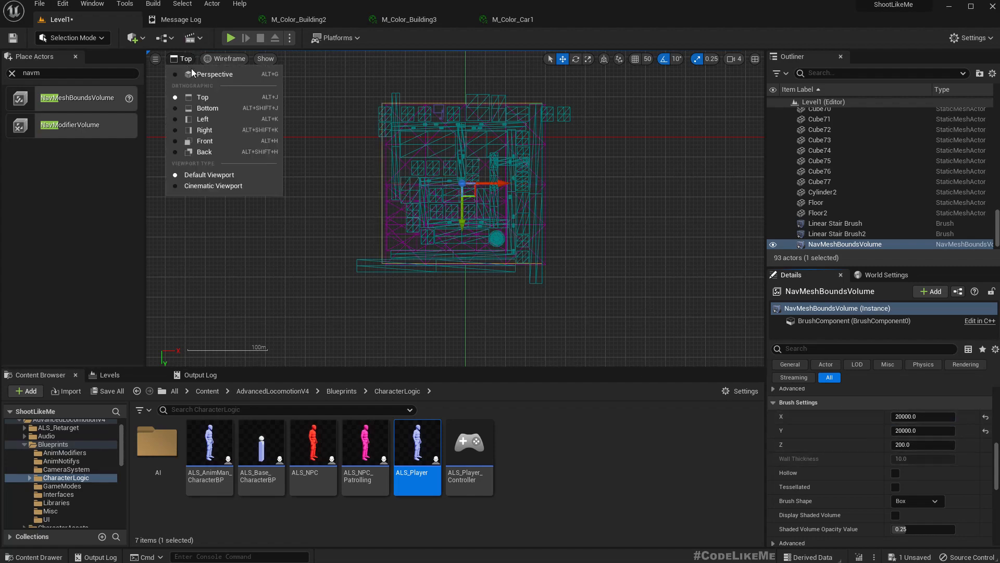
pyautogui.click(198, 77)
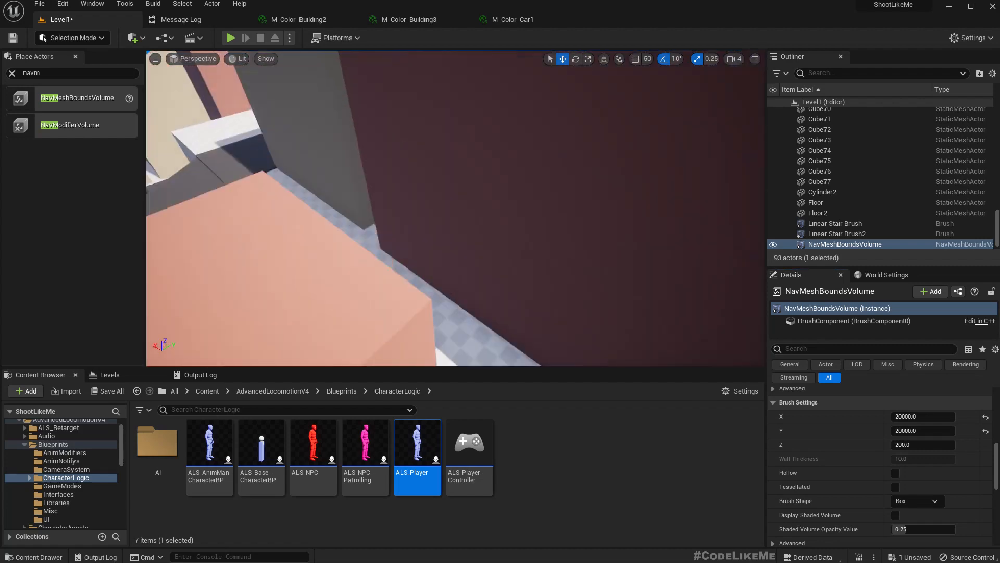
pyautogui.moveTo(420, 166)
pyautogui.mouseDown(button='right')
pyautogui.moveTo(420, 130)
pyautogui.moveTo(420, 193)
pyautogui.moveTo(433, 188)
pyautogui.moveTo(432, 206)
pyautogui.moveTo(433, 162)
pyautogui.moveTo(401, 164)
pyautogui.moveTo(417, 135)
pyautogui.moveTo(416, 176)
pyautogui.mouseUp(button='right')
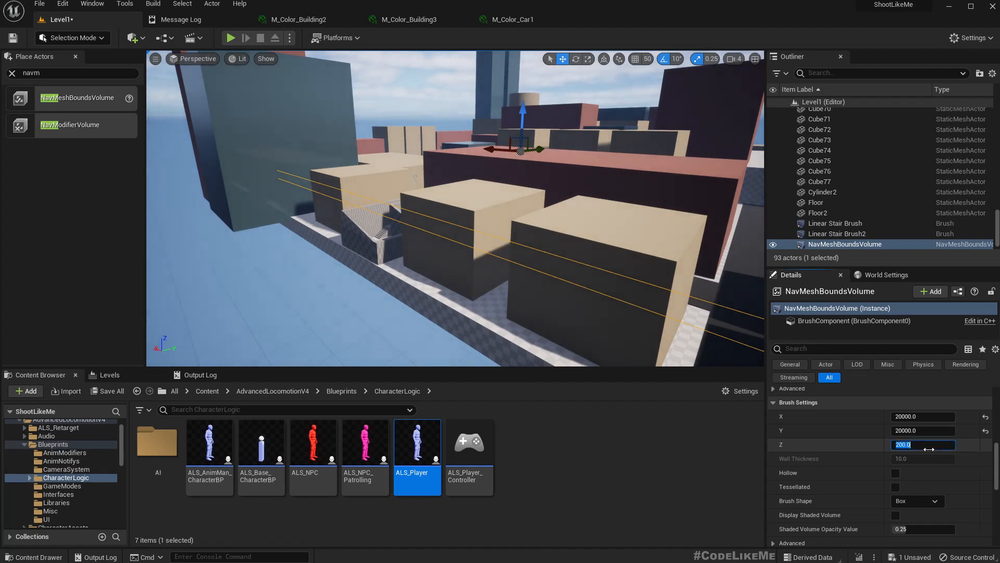
pyautogui.click(929, 450)
pyautogui.write('500')
pyautogui.press('Return')
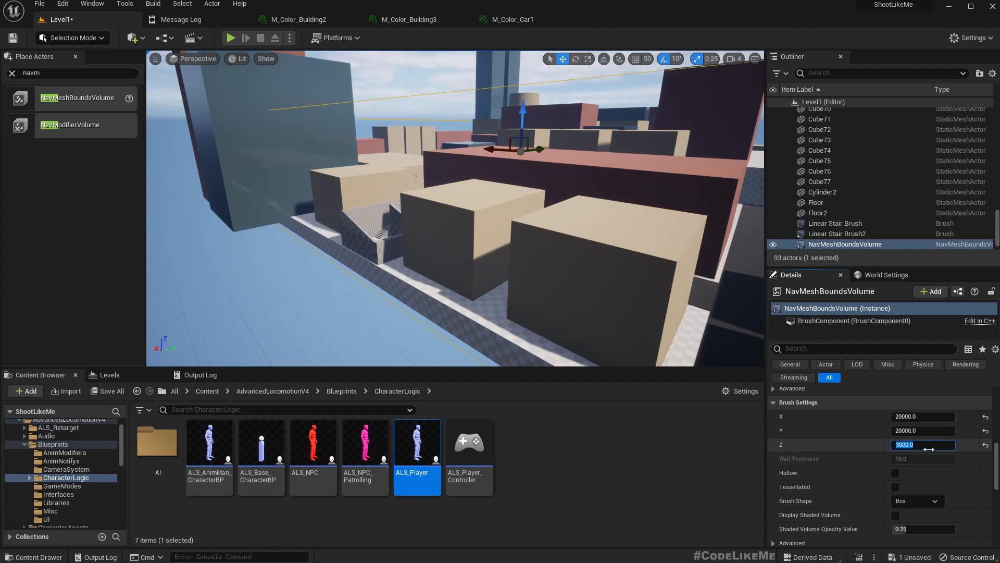
# Toggle the navigation mesh display and inspect its coverage across the city blocks and down at street level.
pyautogui.moveTo(452, 241); pyautogui.dragTo(434, 232, button='right')
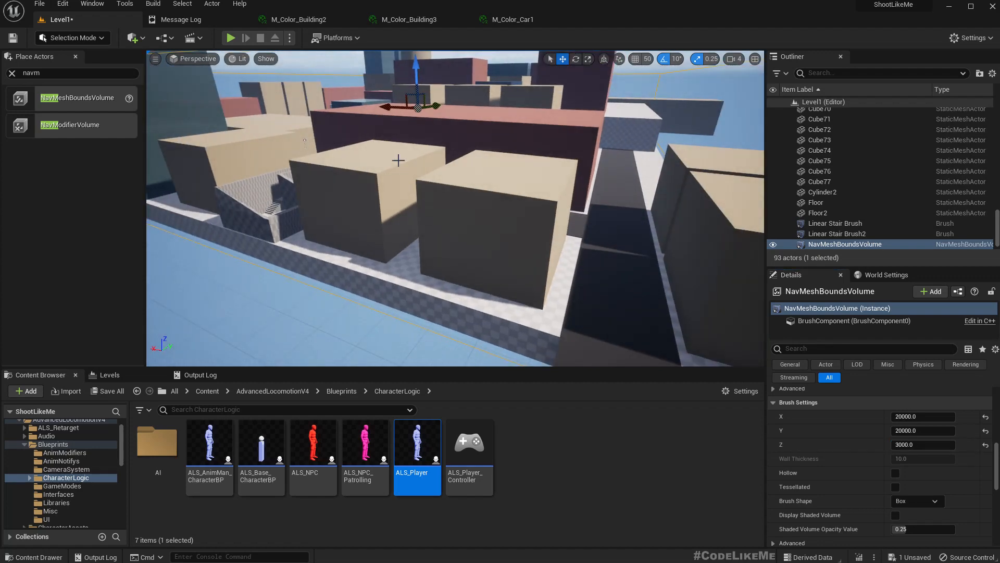
pyautogui.moveTo(398, 160); pyautogui.dragTo(446, 78, button='right')
pyautogui.press('e')
pyautogui.press('p')
pyautogui.press('d')
pyautogui.press('e')
pyautogui.press('w')
pyautogui.press('a')
pyautogui.press('w')
pyautogui.press('p')
pyautogui.press('w')
pyautogui.click(445, 78)
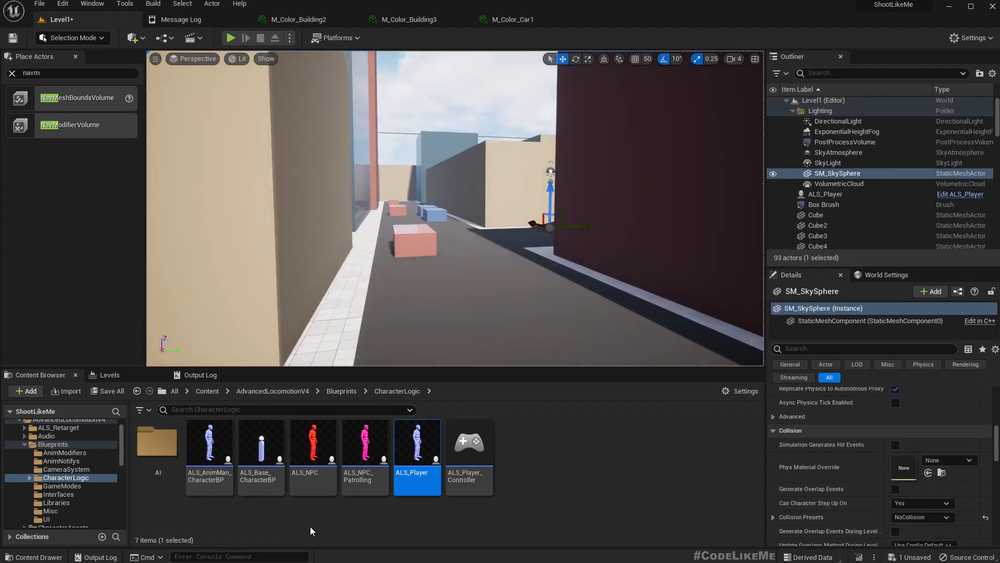
# Save Level1 and open the ALS_Test level from the AdvancedLocomotionV4 Levels folder.
pyautogui.moveTo(409, 476)
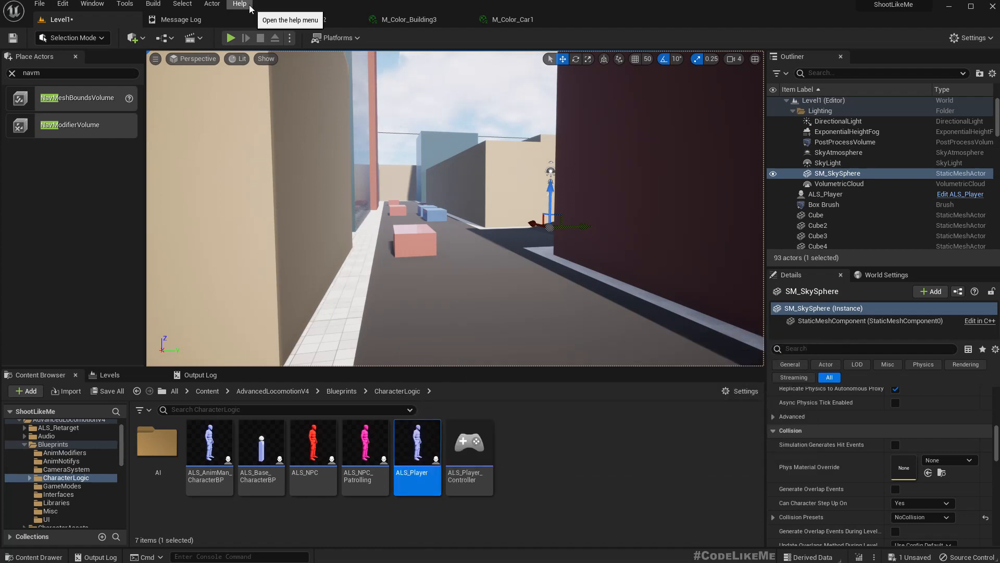
pyautogui.scroll(1, 97, 462)
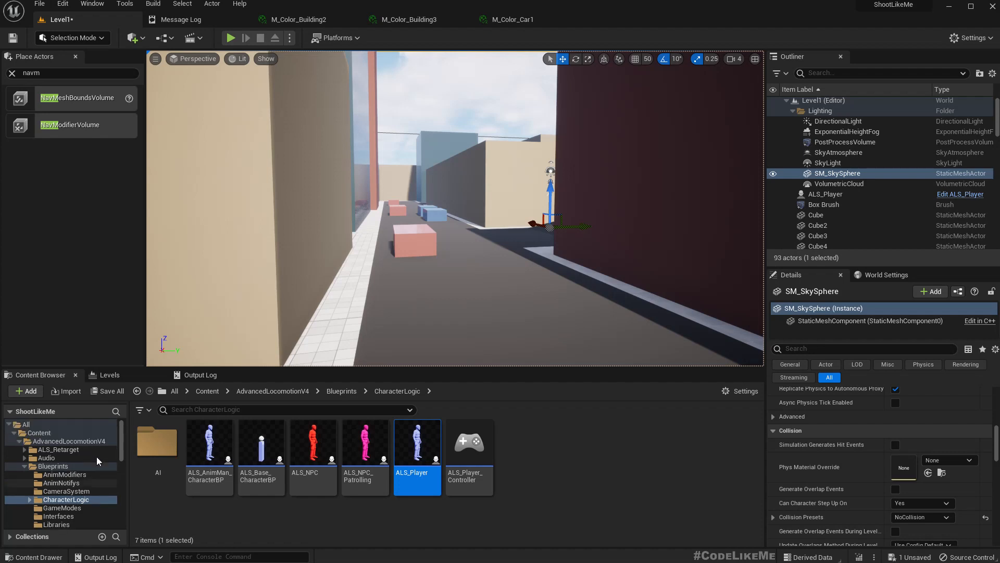
pyautogui.click(86, 441)
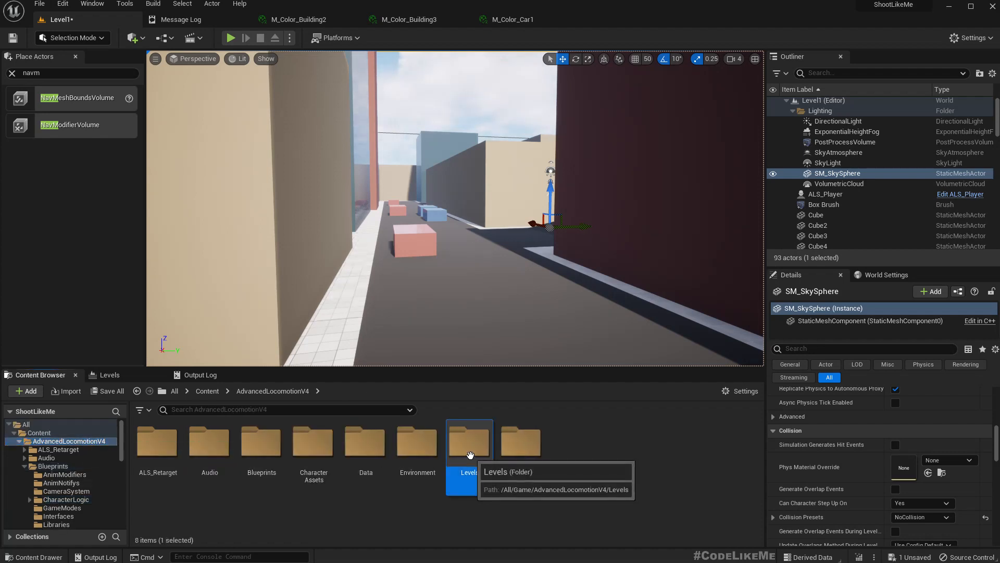
pyautogui.doubleClick(469, 448)
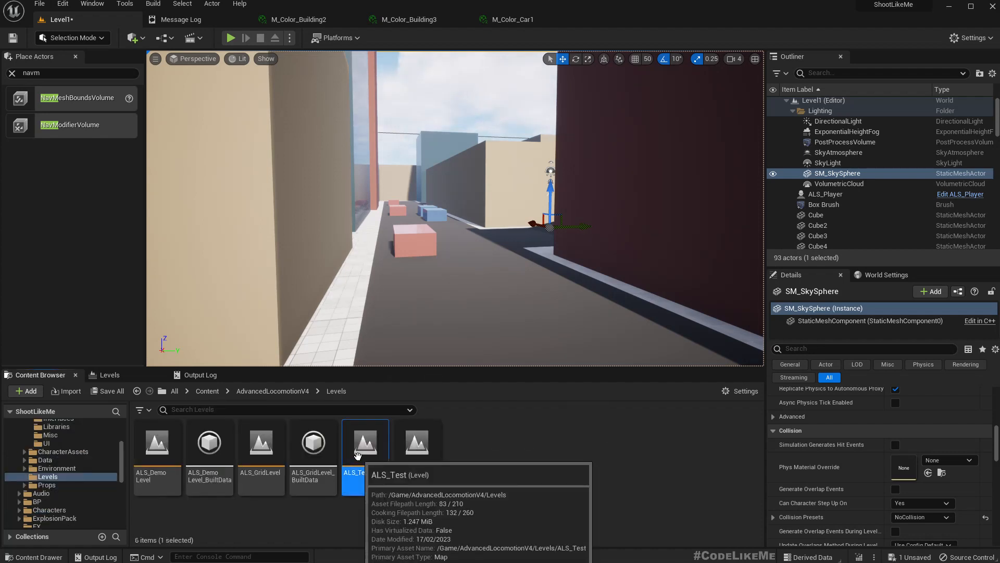
pyautogui.doubleClick(357, 456)
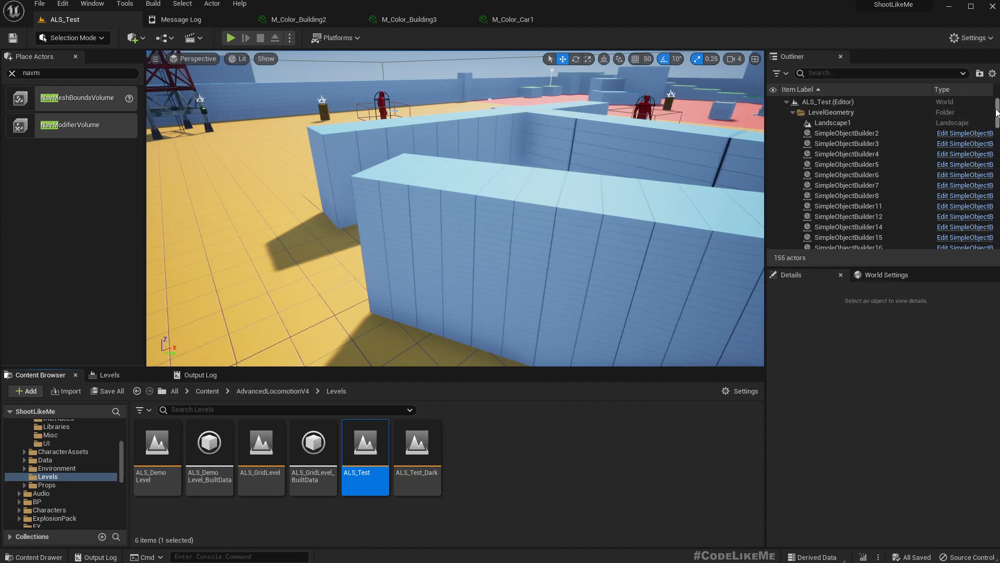
# Search ALS_Test's actors for "enem" and clear the search.
pyautogui.moveTo(996, 111)
pyautogui.mouseDown()
pyautogui.moveTo(996, 172)
pyautogui.moveTo(984, 112)
pyautogui.mouseUp()
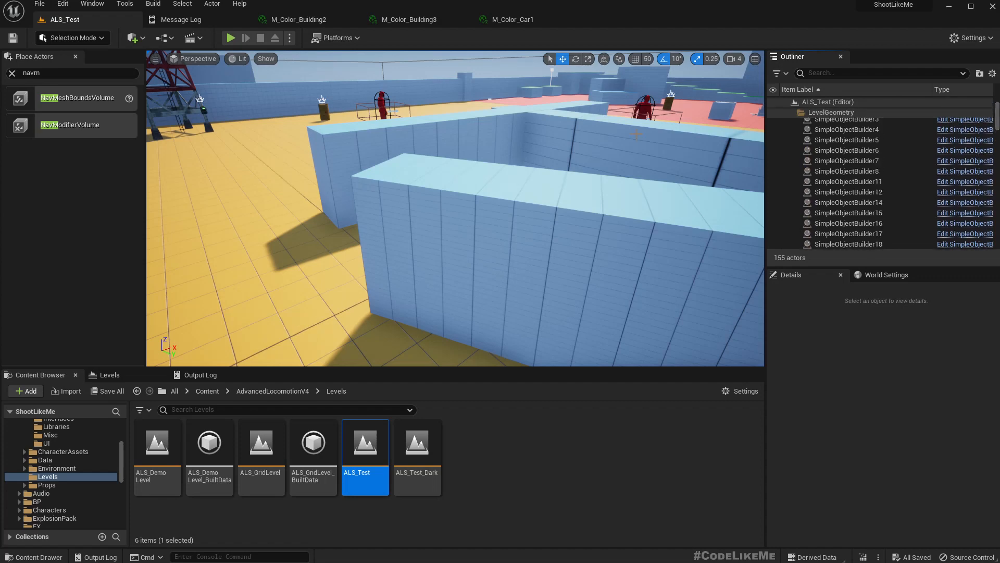
pyautogui.write('enem')
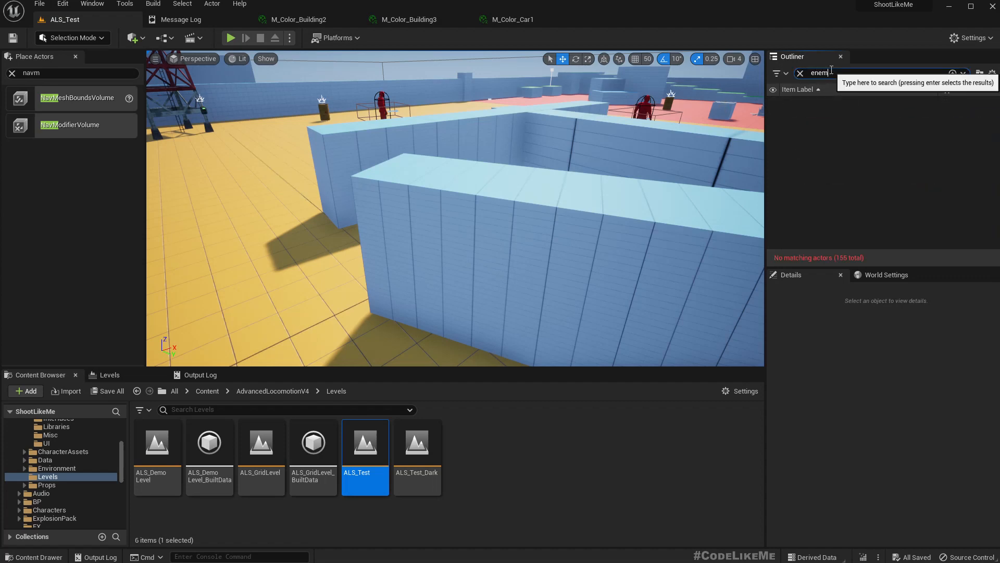
pyautogui.press('BackSpace')
pyautogui.press('BackSpace')
pyautogui.press('BackSpace')
pyautogui.press('BackSpace')
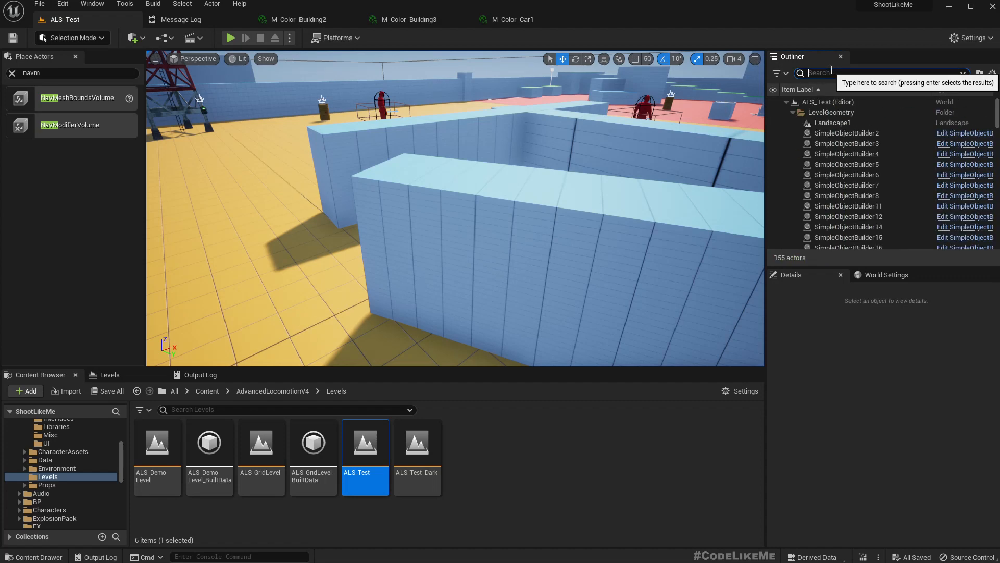
# Search ALS_Test's actors for "mana", frame the NPCManager actor and examine where it sits among the NPCs.
pyautogui.write('mana')
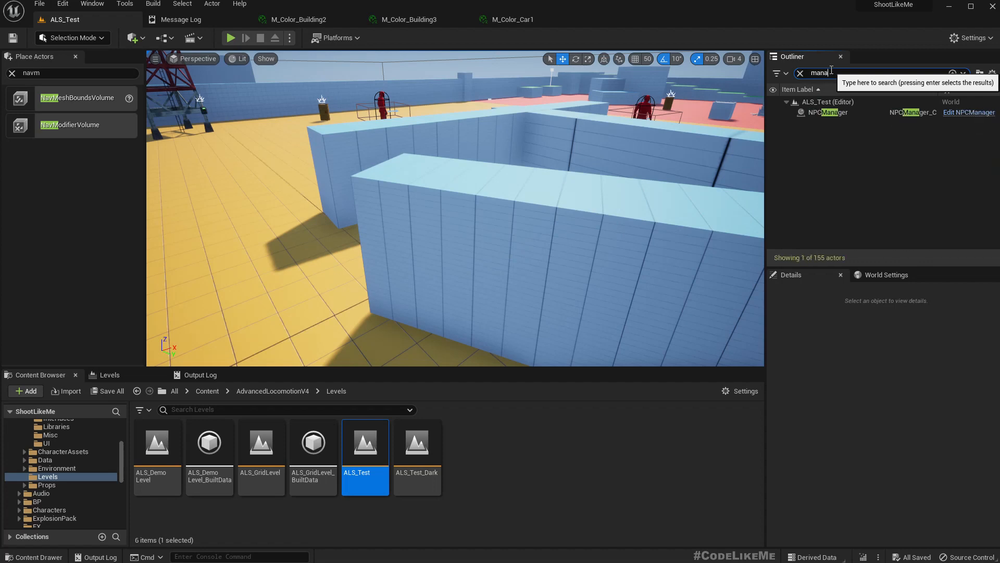
pyautogui.doubleClick(828, 112)
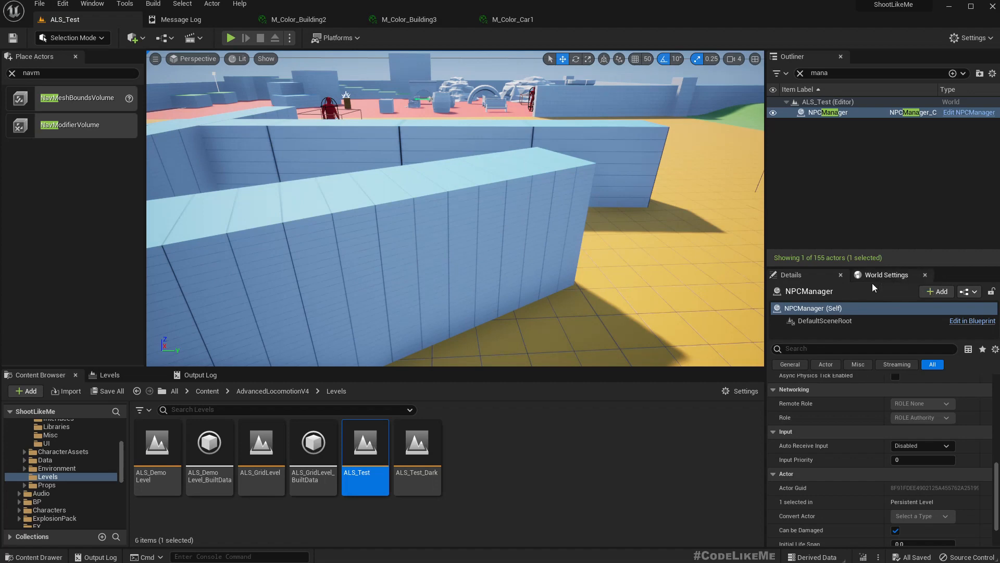
pyautogui.press('s')
pyautogui.moveTo(527, 182); pyautogui.dragTo(396, 245, button='right')
pyautogui.press('a')
pyautogui.moveTo(439, 315); pyautogui.dragTo(678, 196, button='right')
pyautogui.press('w')
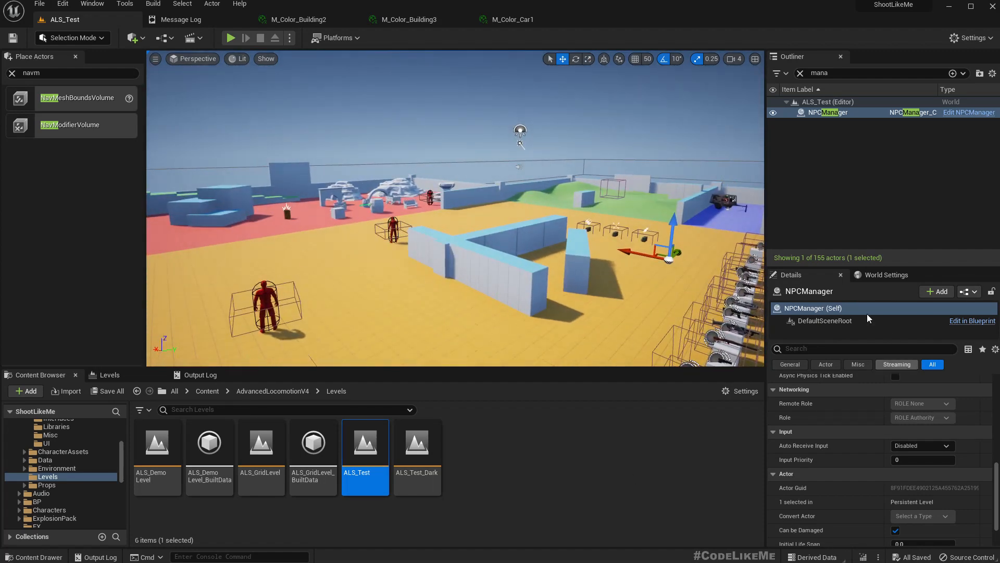
# Clear the actor search, check the actors listed around NPCManager and reopen Level1 from the Maps folder.
pyautogui.click(801, 73)
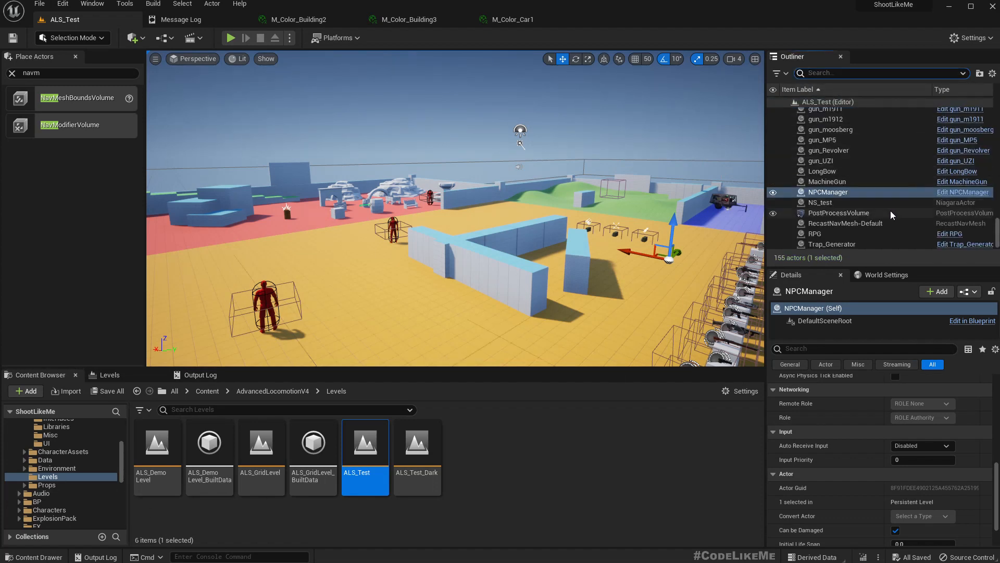
pyautogui.scroll(-1, 890, 211)
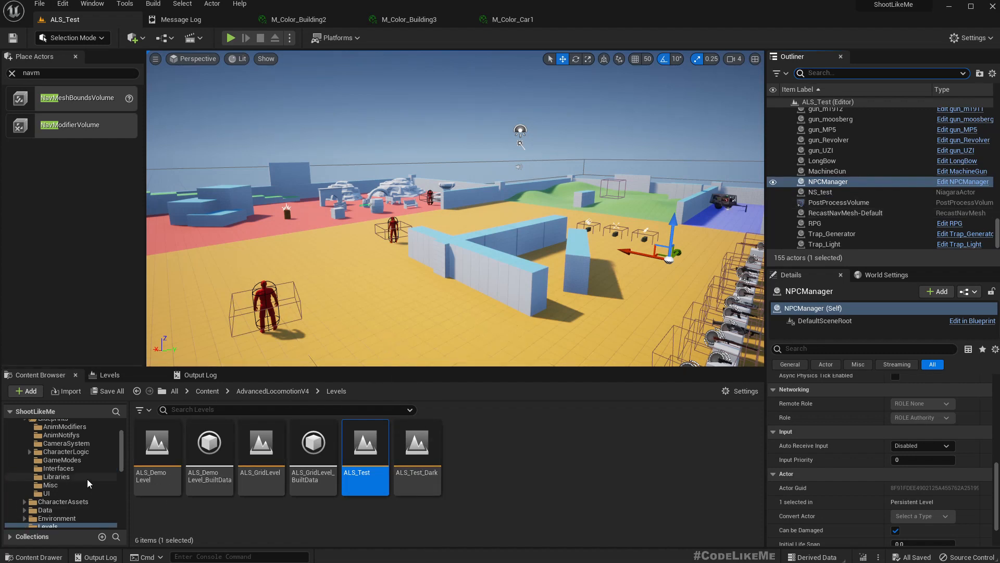
pyautogui.scroll(-2, 87, 480)
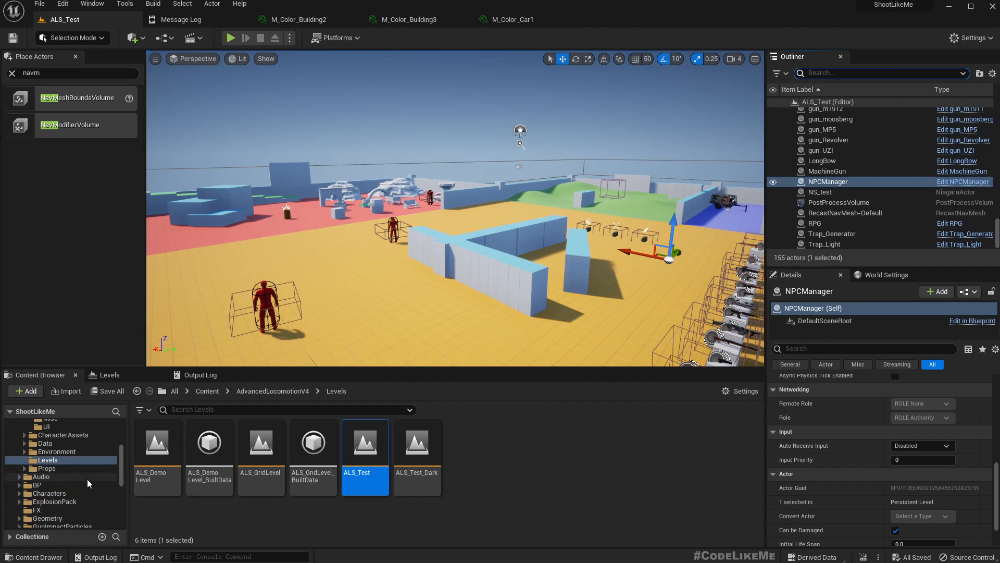
pyautogui.scroll(-8, 87, 479)
pyautogui.scroll(-4, 87, 480)
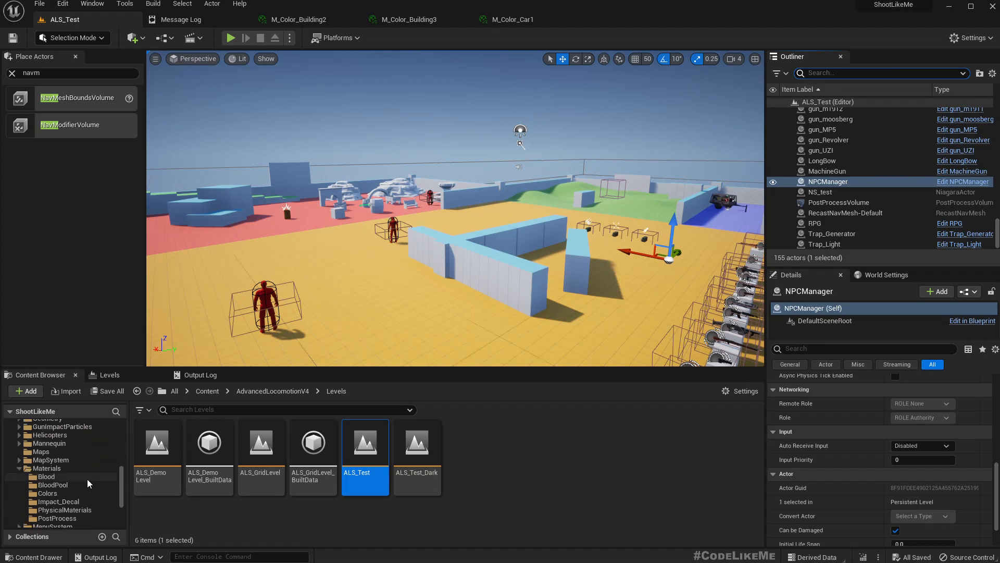
pyautogui.click(54, 451)
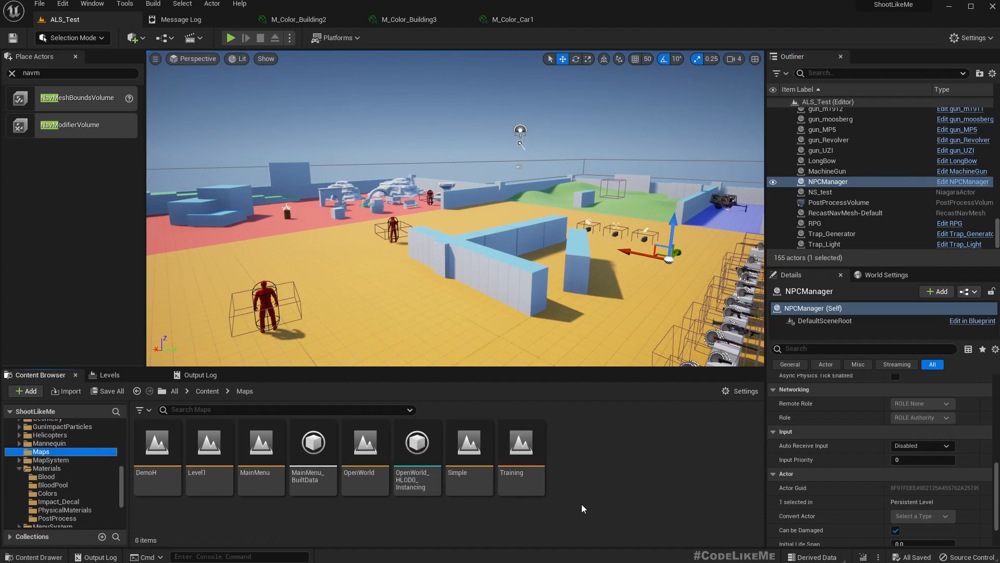
pyautogui.doubleClick(206, 451)
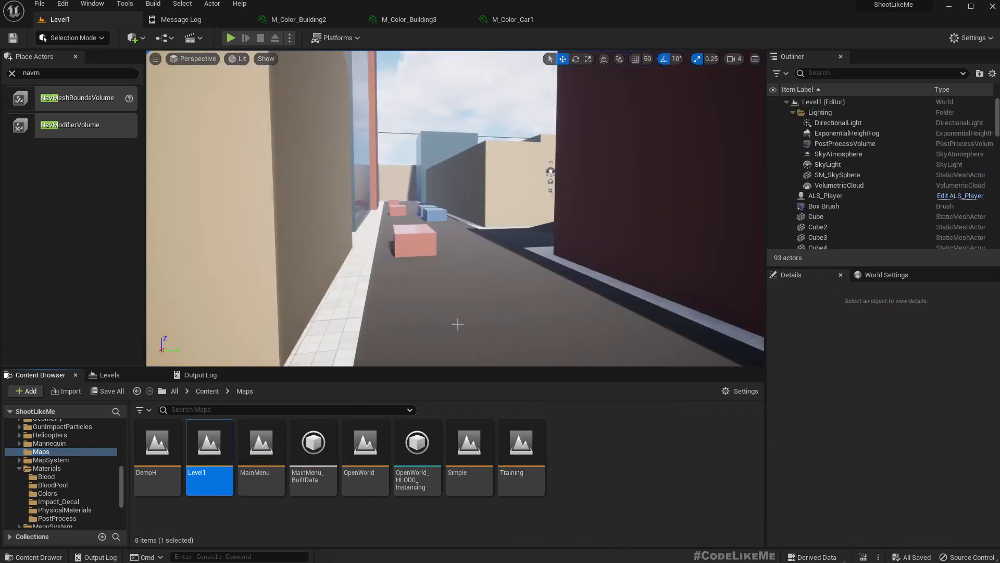
# Look through the project's BP folder for the NPC manager blueprint.
pyautogui.scroll(10, 79, 468)
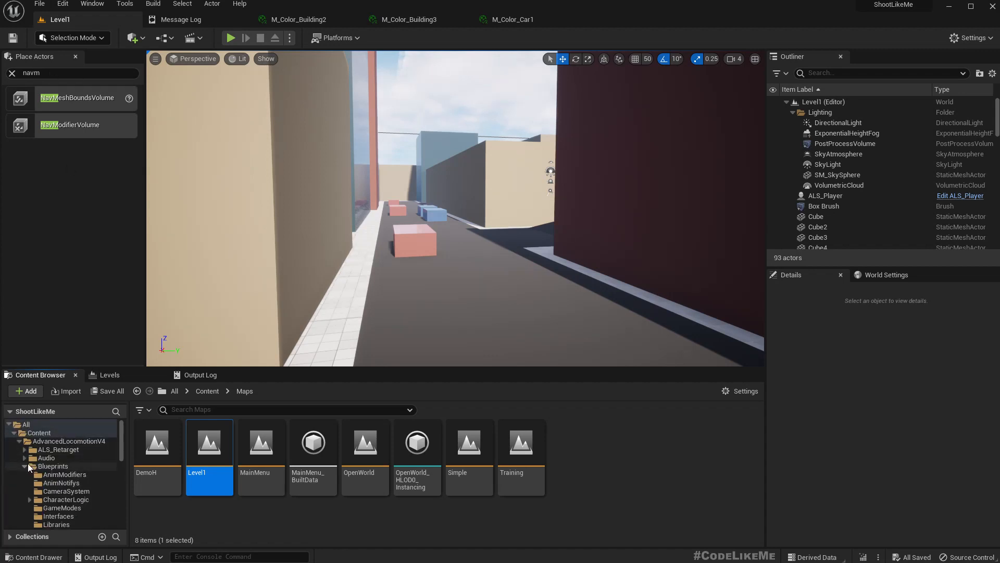
pyautogui.click(14, 436)
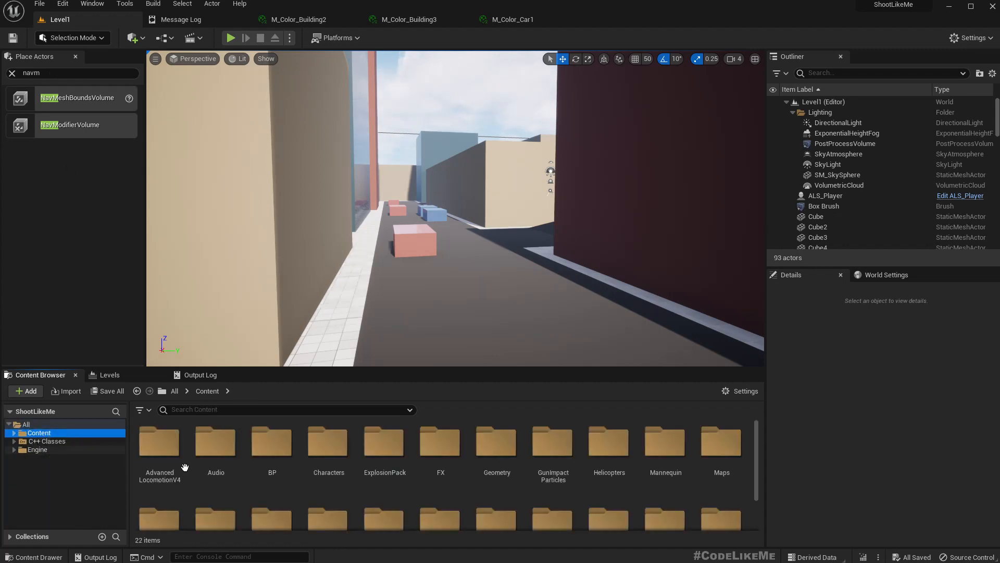
pyautogui.doubleClick(271, 443)
pyautogui.scroll(-2, 558, 484)
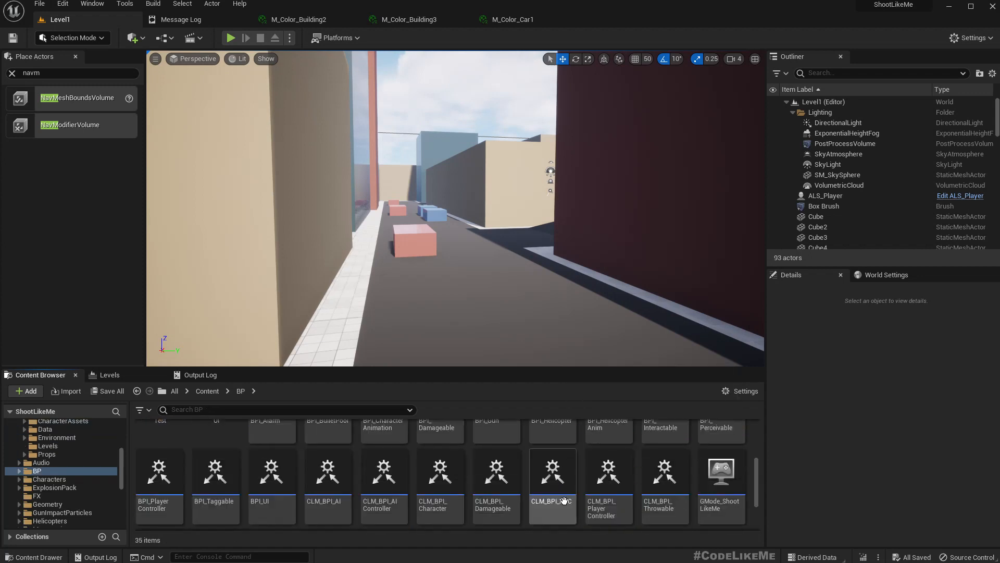
pyautogui.scroll(-1, 565, 501)
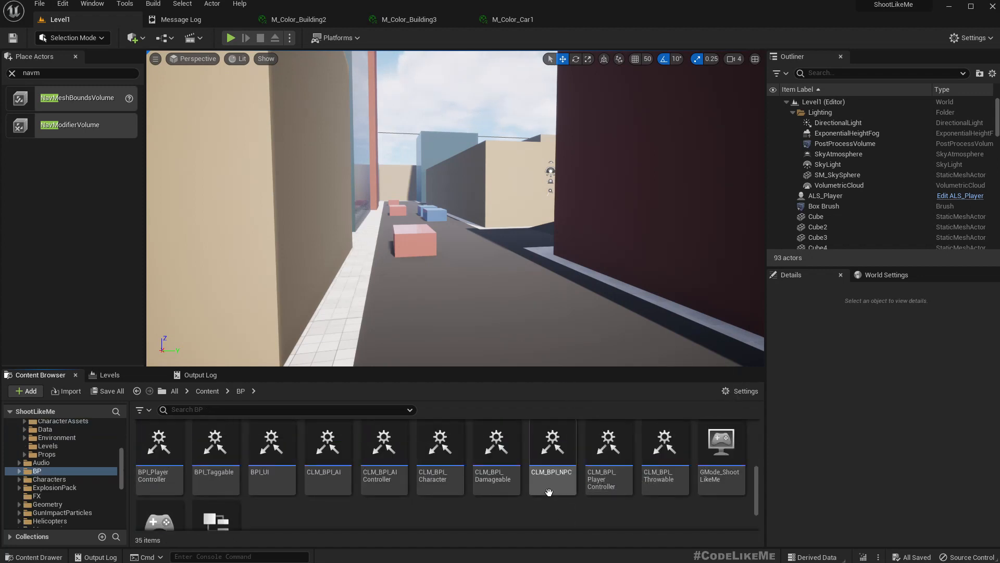
pyautogui.scroll(3, 548, 492)
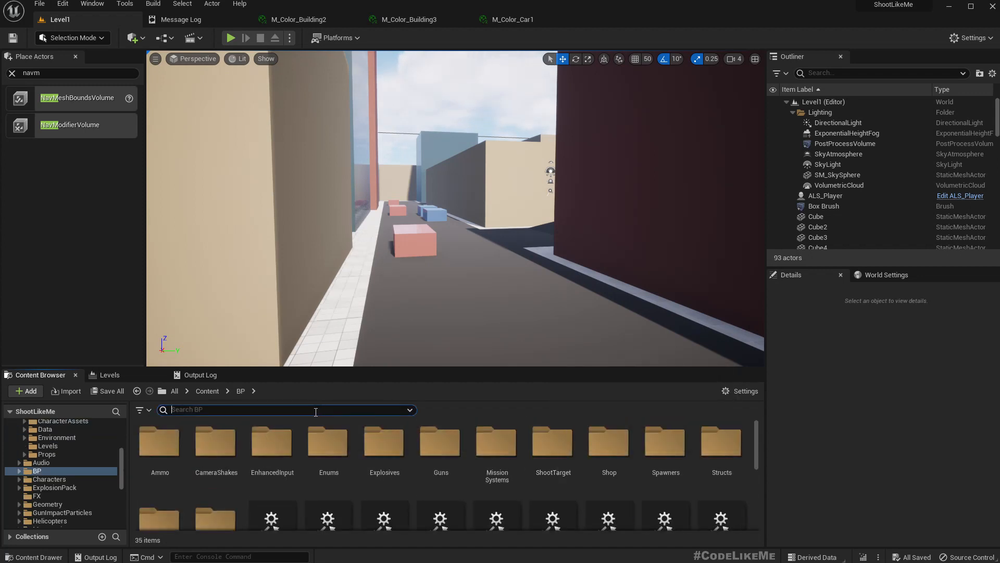
# Filter the AdvancedLocomotionV4 Blueprints folder by "npc" and place an NPCManager on the street near the dark red building.
pyautogui.click(315, 411)
pyautogui.write('npc')
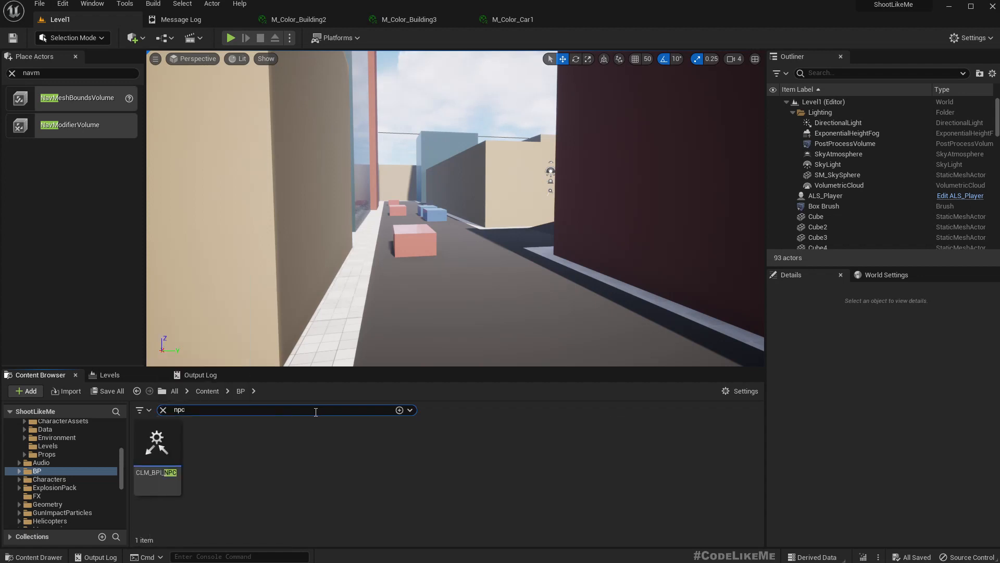
pyautogui.scroll(4, 24, 469)
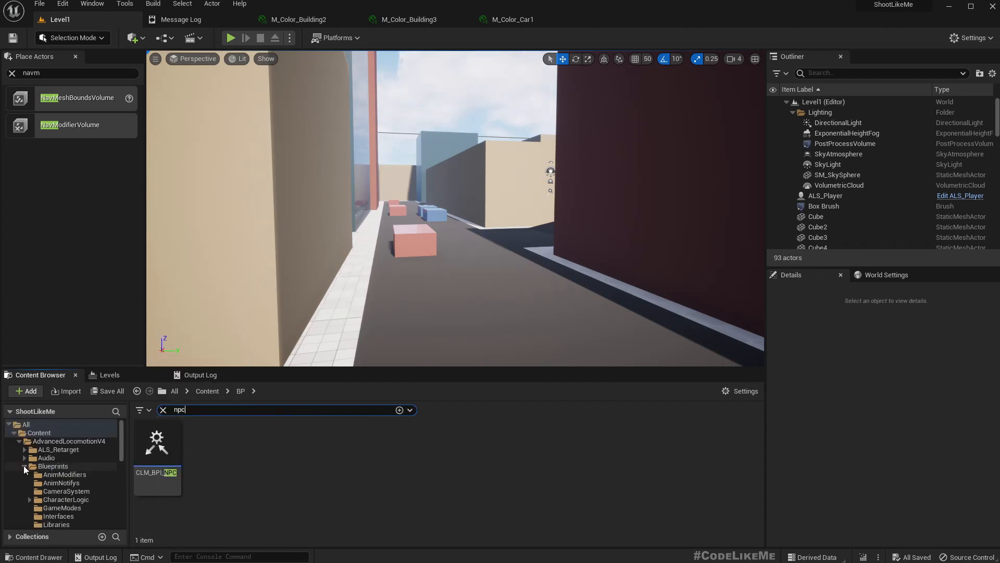
pyautogui.click(52, 466)
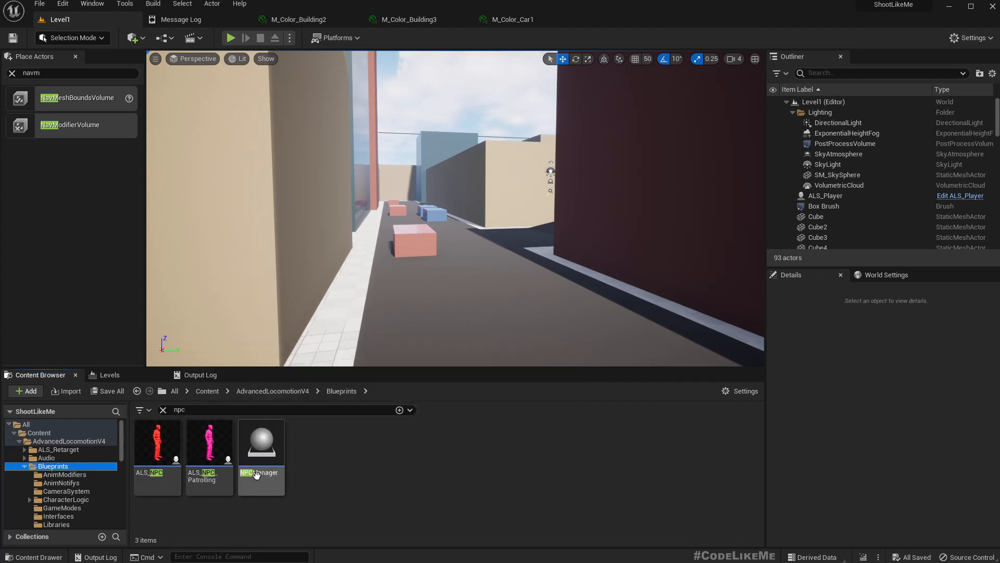
pyautogui.moveTo(263, 442); pyautogui.dragTo(556, 277)
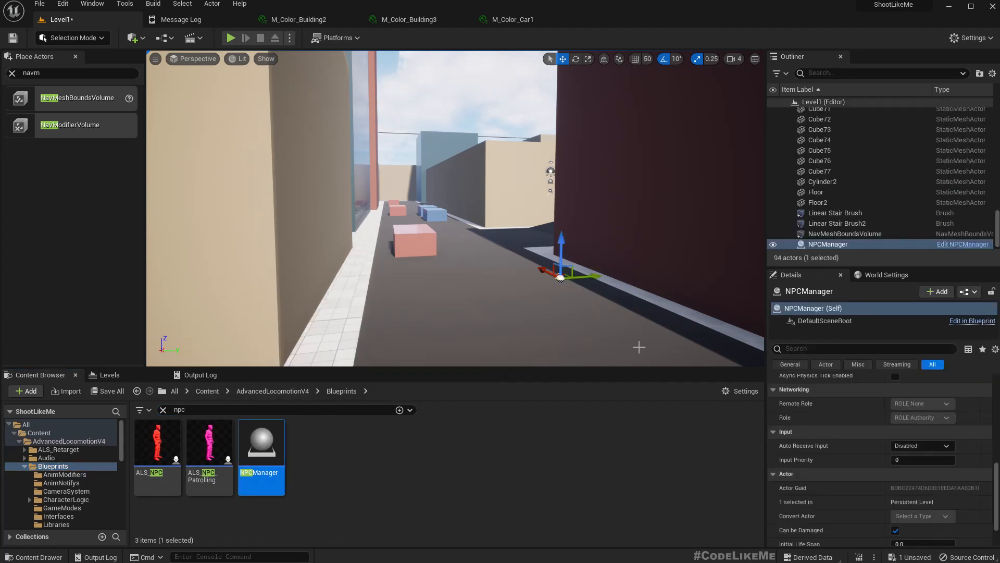
pyautogui.scroll(-2, 895, 401)
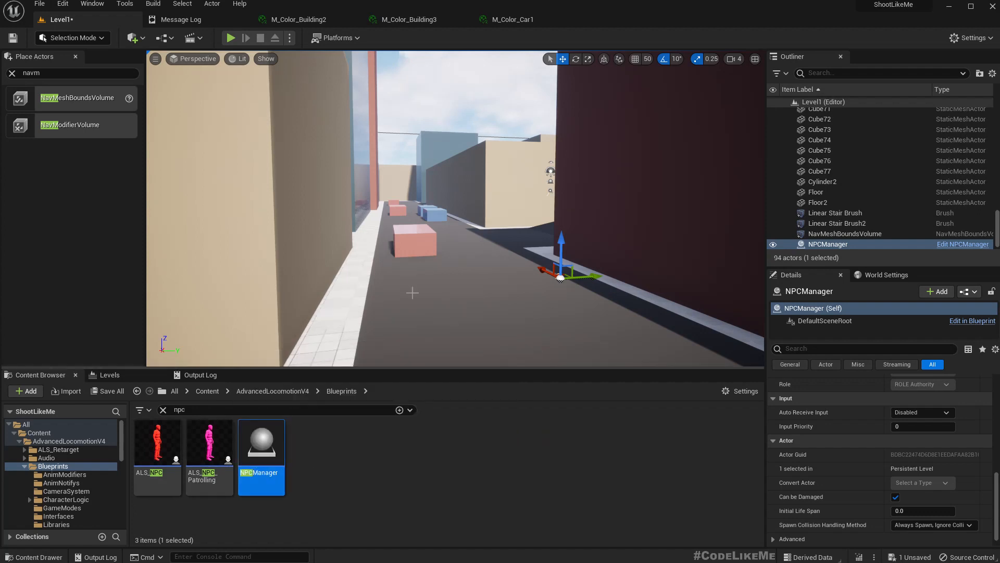
# Place an ALS_NPC on the street near the pink box and rotate it about -200° around its vertical axis.
pyautogui.moveTo(411, 292); pyautogui.dragTo(471, 359, button='right')
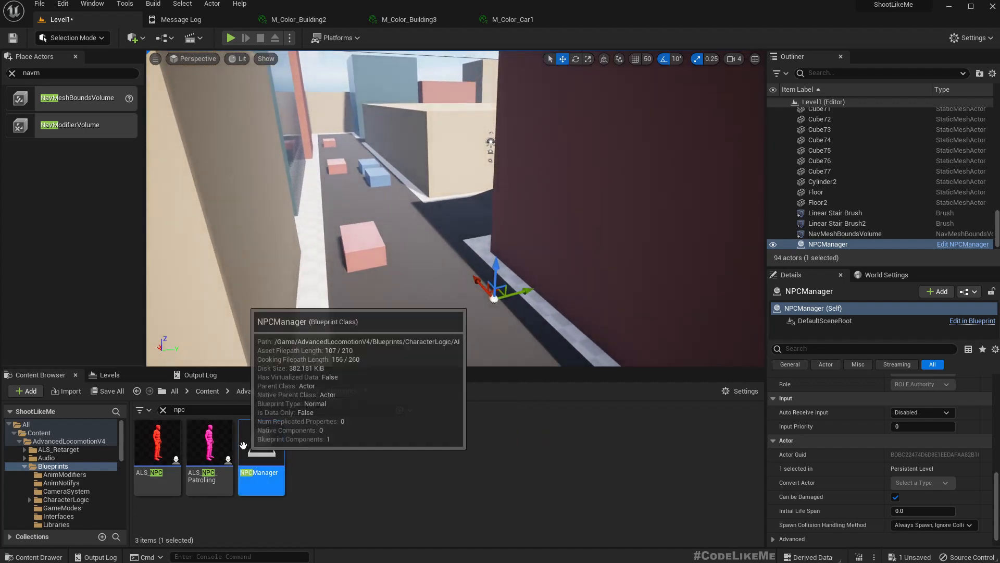
pyautogui.moveTo(157, 447); pyautogui.dragTo(385, 298)
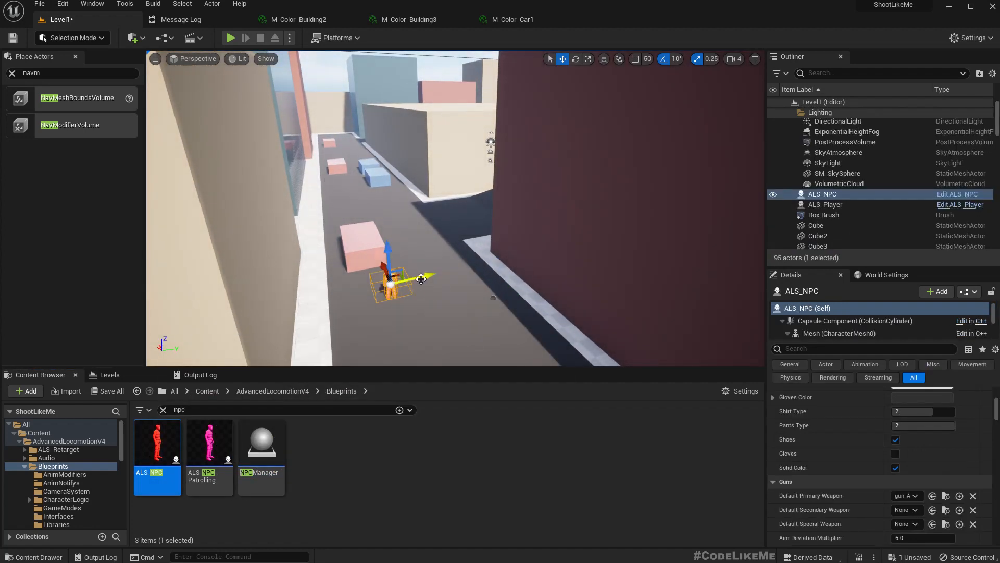
pyautogui.moveTo(421, 279)
pyautogui.mouseDown(button='right')
pyautogui.moveTo(443, 328)
pyautogui.moveTo(431, 286)
pyautogui.mouseUp(button='right')
pyautogui.press('e')
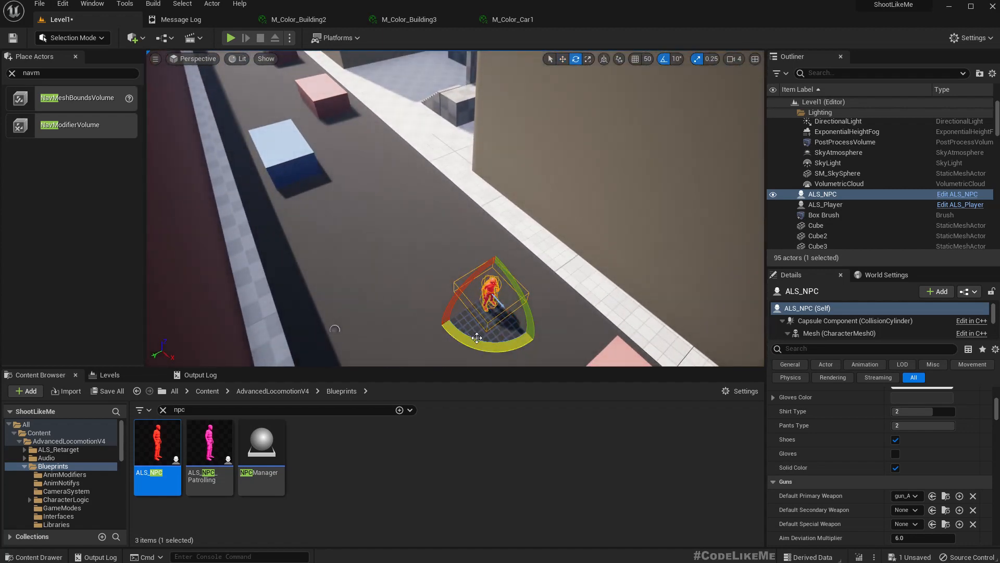
pyautogui.moveTo(467, 341); pyautogui.dragTo(542, 331)
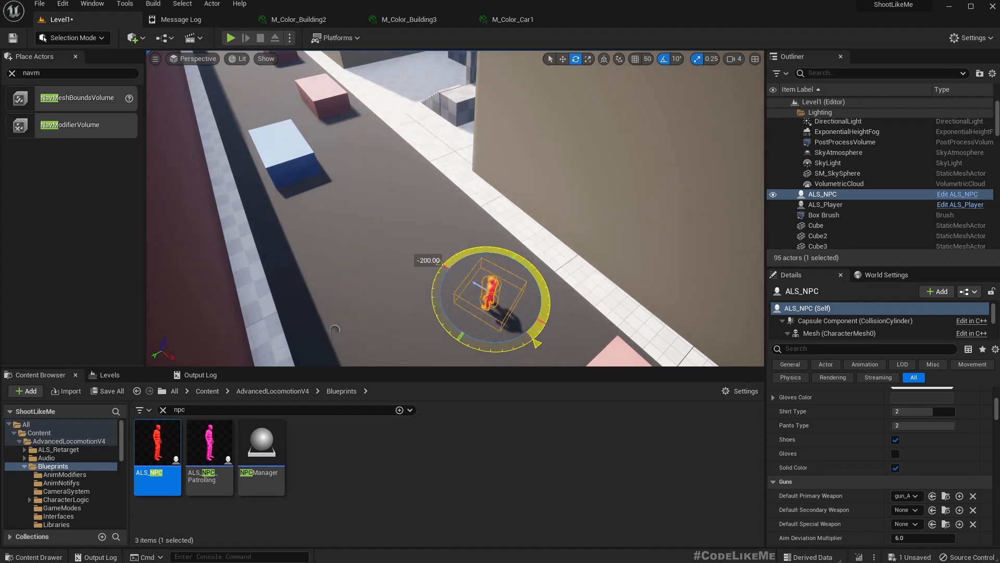
# Duplicate the ALS_NPC and place the copy beside the original on the street.
pyautogui.press('w')
pyautogui.press('d')
pyautogui.moveTo(507, 297); pyautogui.dragTo(172, 318, button='right')
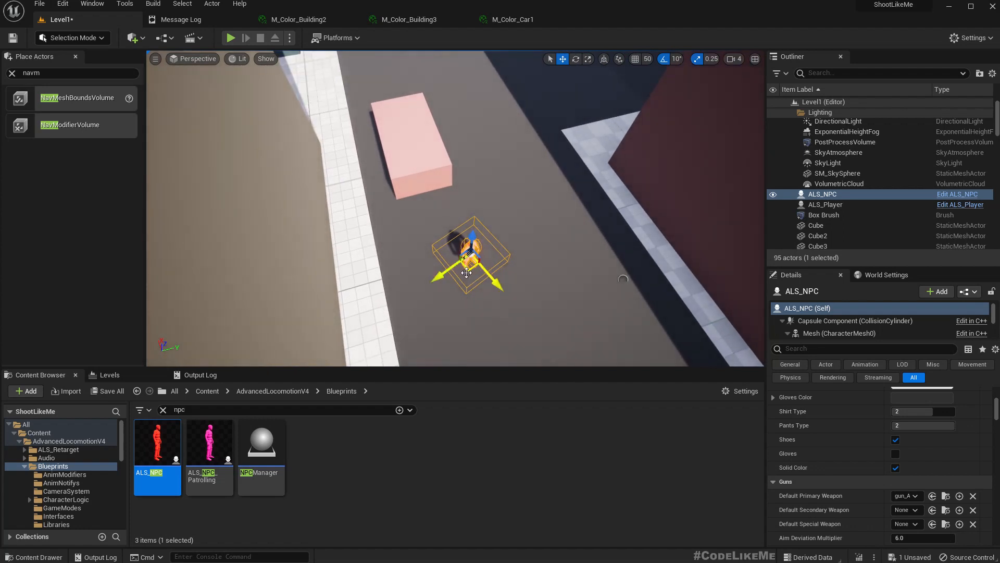
pyautogui.keyDown('alt'); pyautogui.moveTo(466, 272); pyautogui.dragTo(529, 255); pyautogui.keyUp('alt')
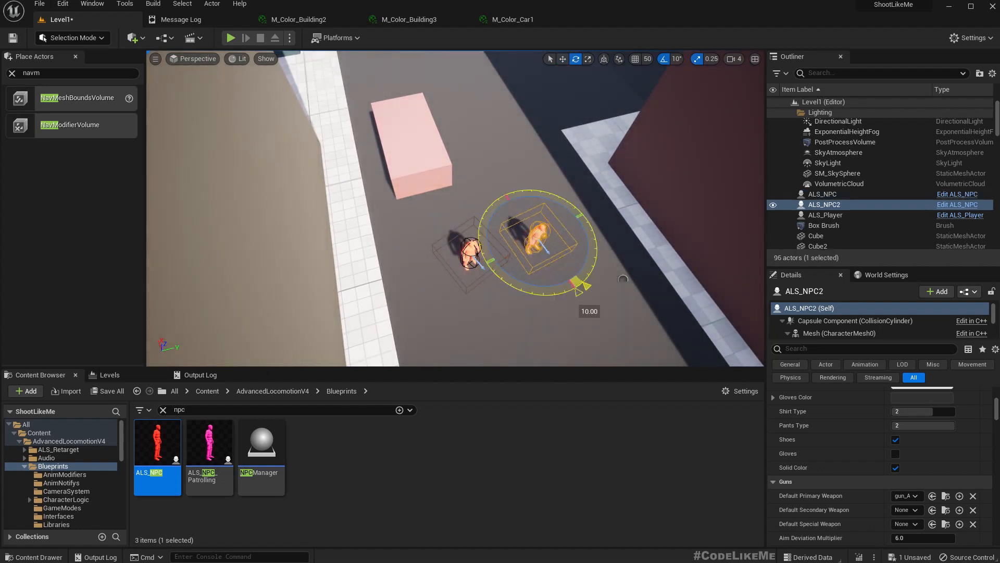
# Inspect the placed pair of ALS_NPC characters and the surrounding street from several distances down to street level.
pyautogui.moveTo(623, 279); pyautogui.dragTo(665, 301, button='right')
pyautogui.press('s')
pyautogui.press('w')
pyautogui.press('w')
pyautogui.press('w')
pyautogui.press('s')
pyautogui.press('w')
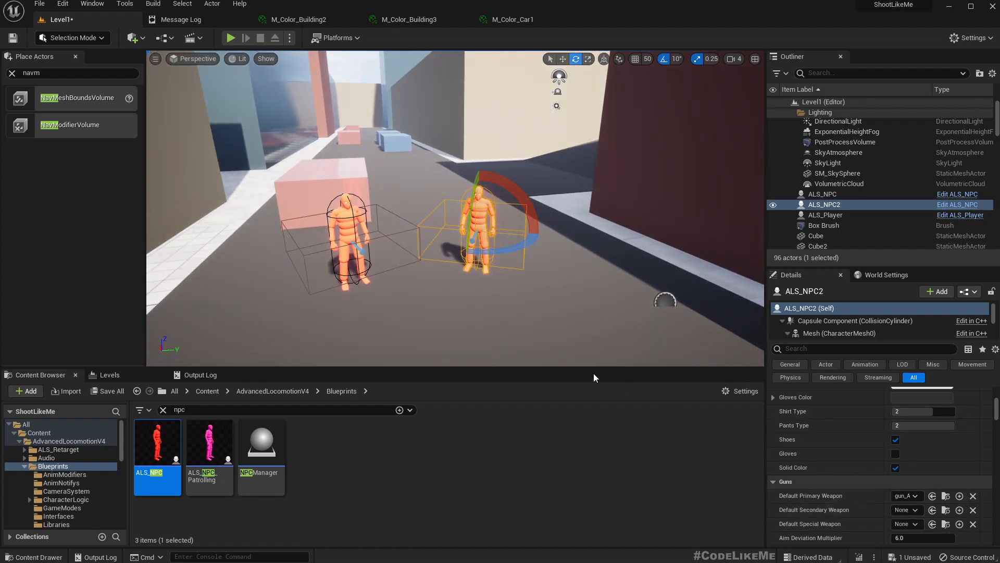
pyautogui.moveTo(542, 357); pyautogui.dragTo(518, 348, button='right')
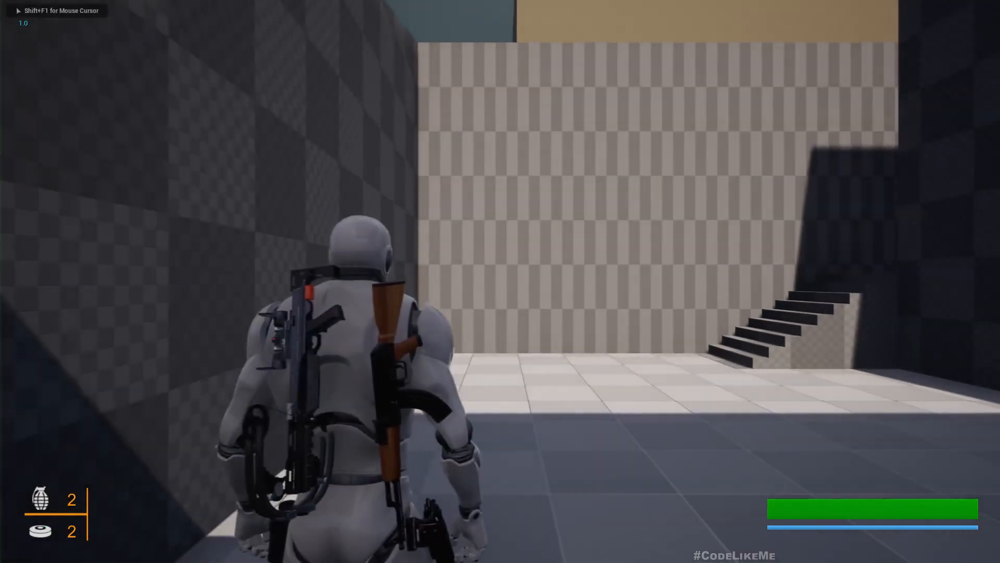
# Playtest the level, taking the player out to the street near the enemies, then back beside the stairs with the rifle drawn.
pyautogui.press('w')
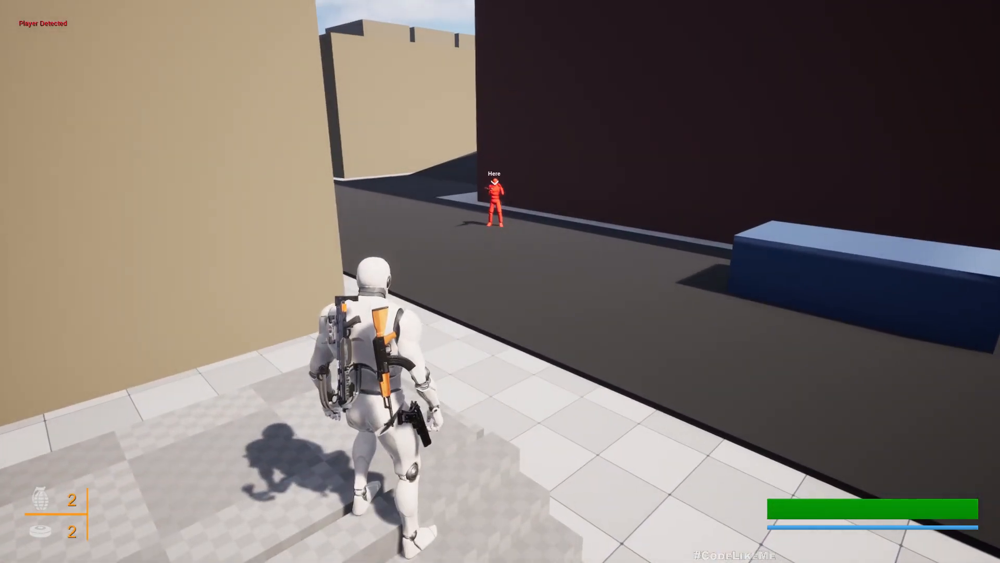
pyautogui.press('d')
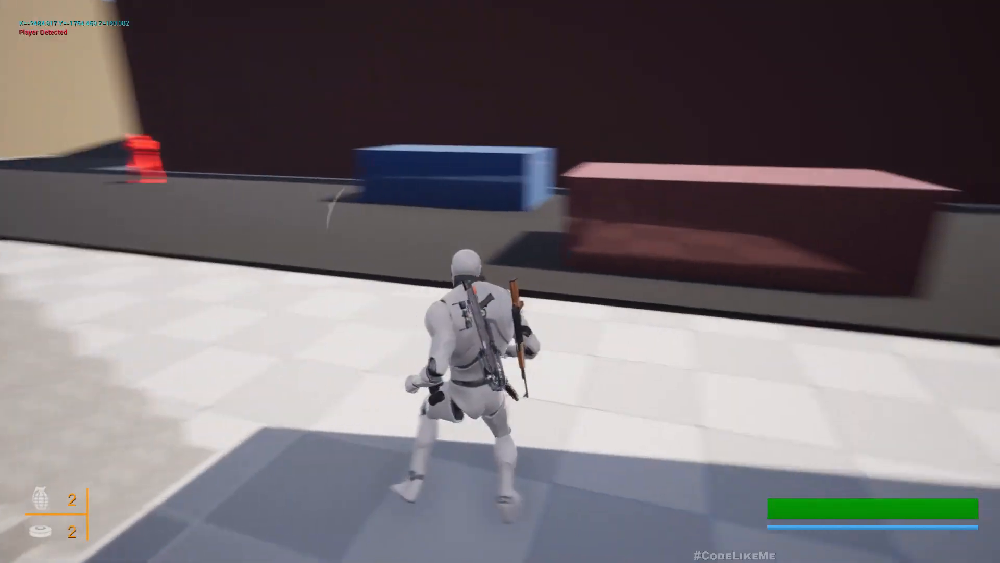
pyautogui.press('w')
pyautogui.hotkey('shift', 'w')
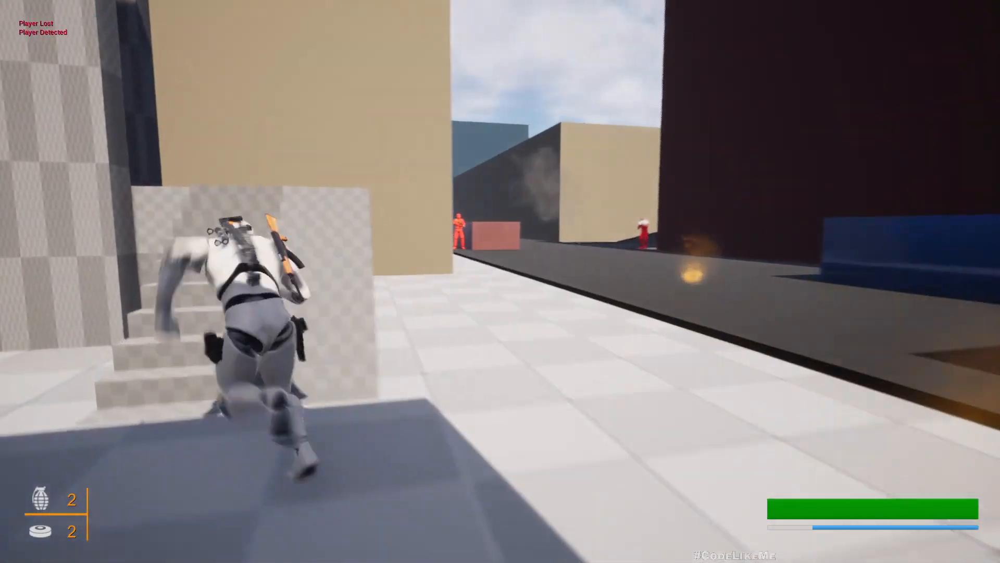
pyautogui.press('1')
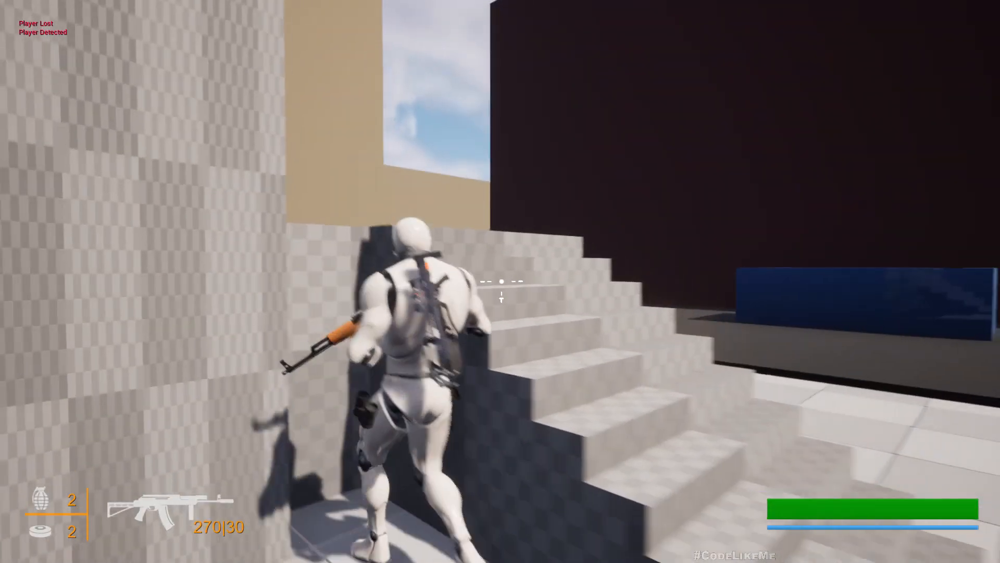
pyautogui.press('r')
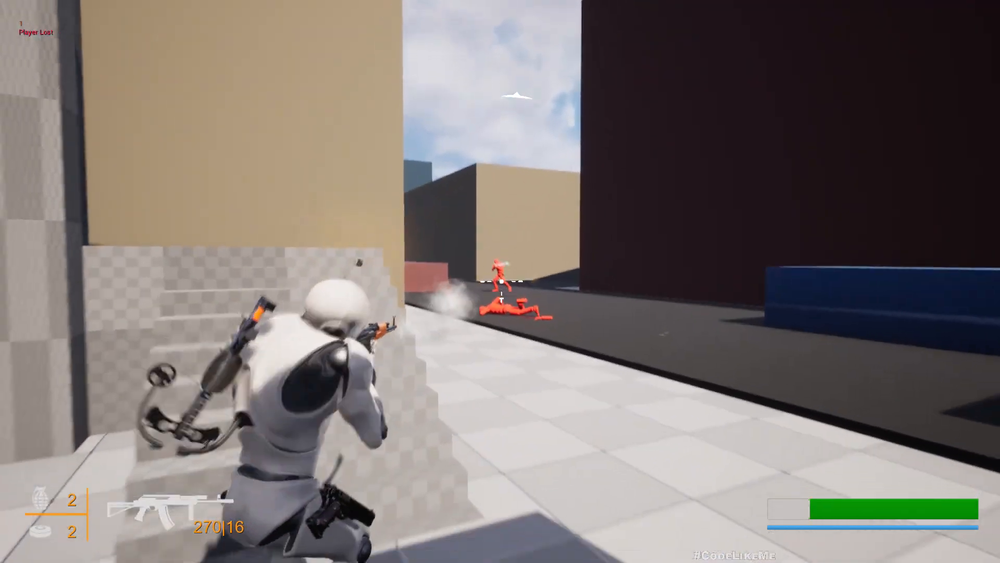
# Fire the rifle at the remaining enemy NPC, sidestepping around the cover of the checkered stairs.
pyautogui.press('a')
pyautogui.click(502, 282)
pyautogui.click(502, 281)
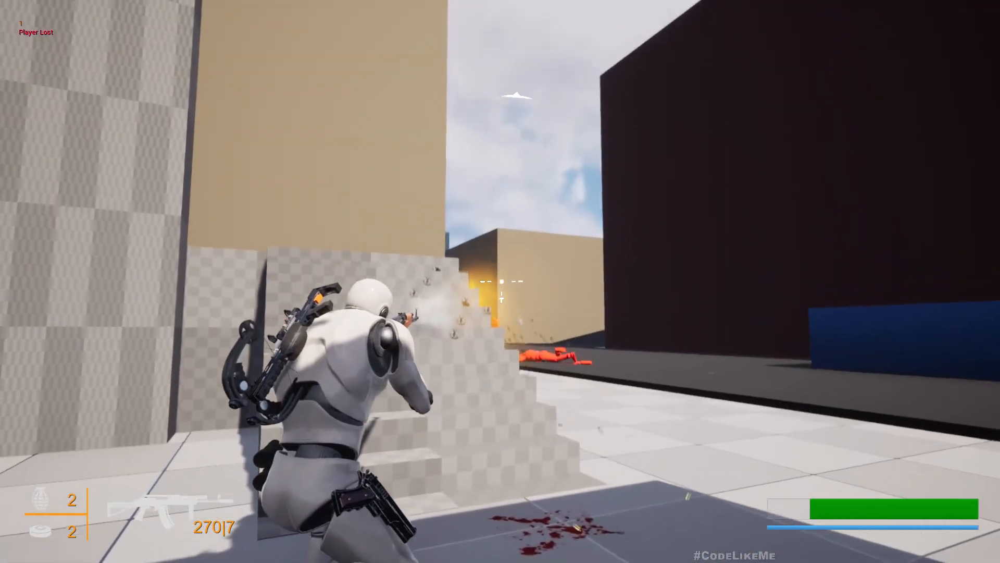
pyautogui.press('d')
pyautogui.click(501, 282)
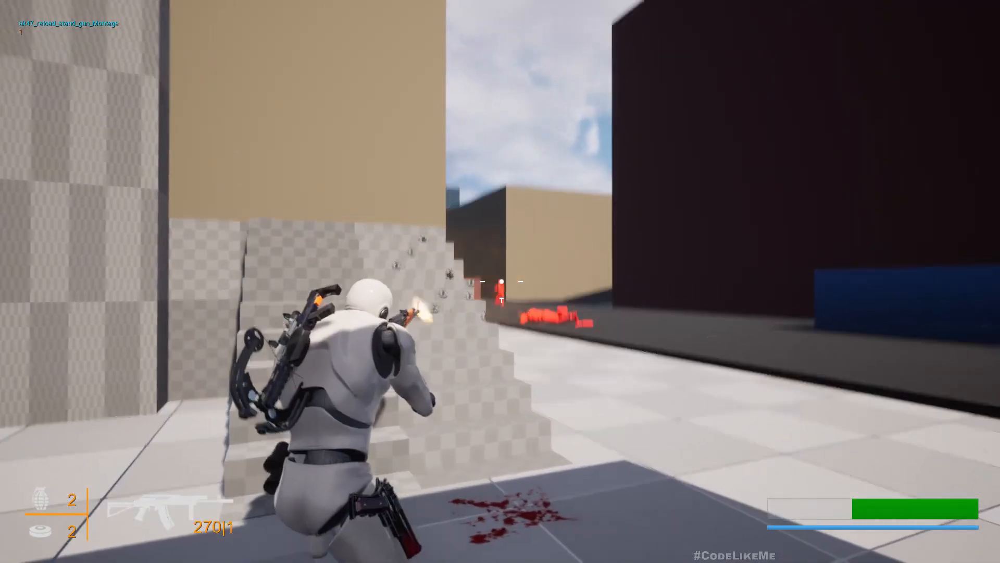
pyautogui.click(501, 281)
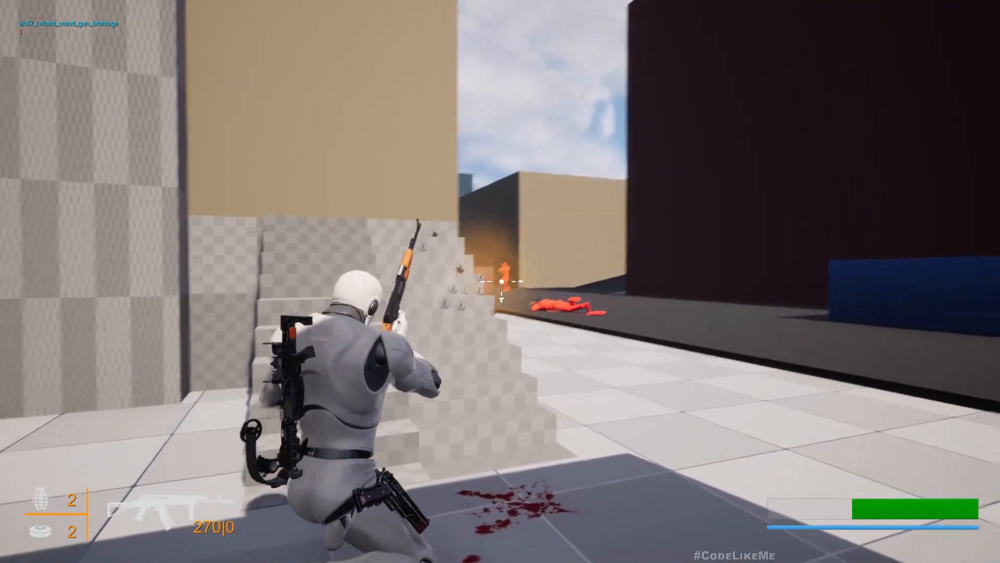
pyautogui.press('d')
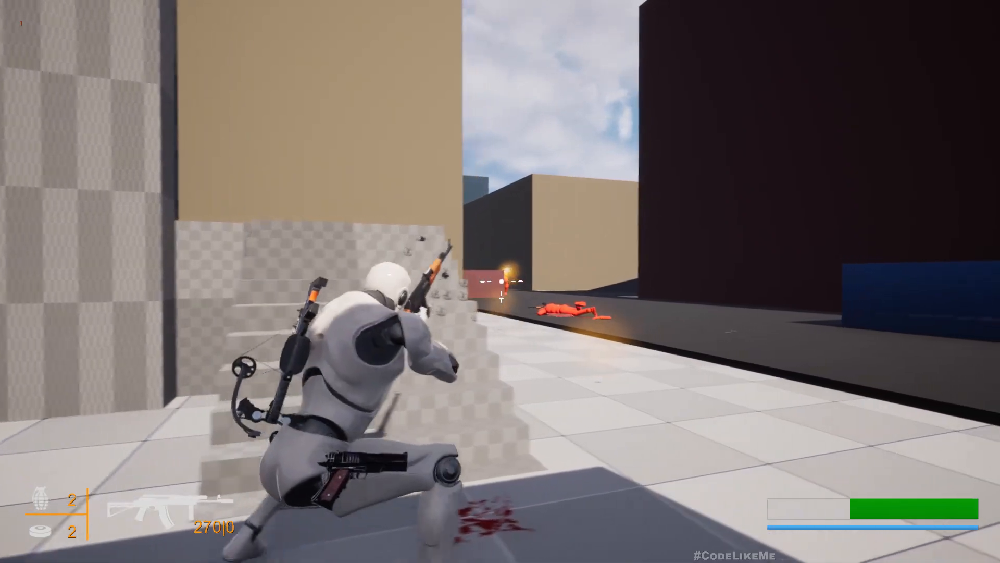
pyautogui.press('a')
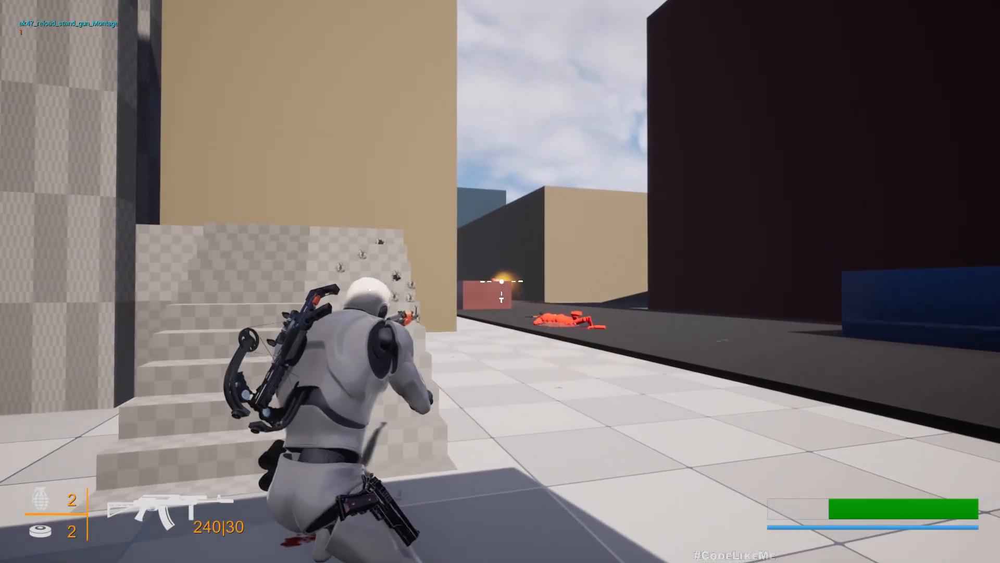
# Fire on the distant enemy from beyond the stairs, advance along the sidewalk, and end the playtest.
pyautogui.click(502, 281)
pyautogui.press('d')
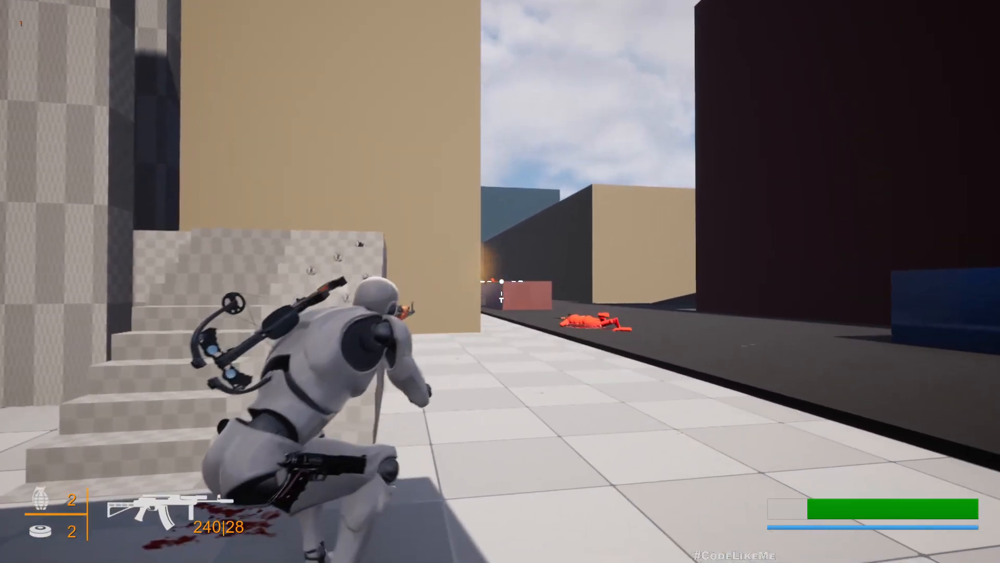
pyautogui.click(502, 281)
pyautogui.click(501, 281)
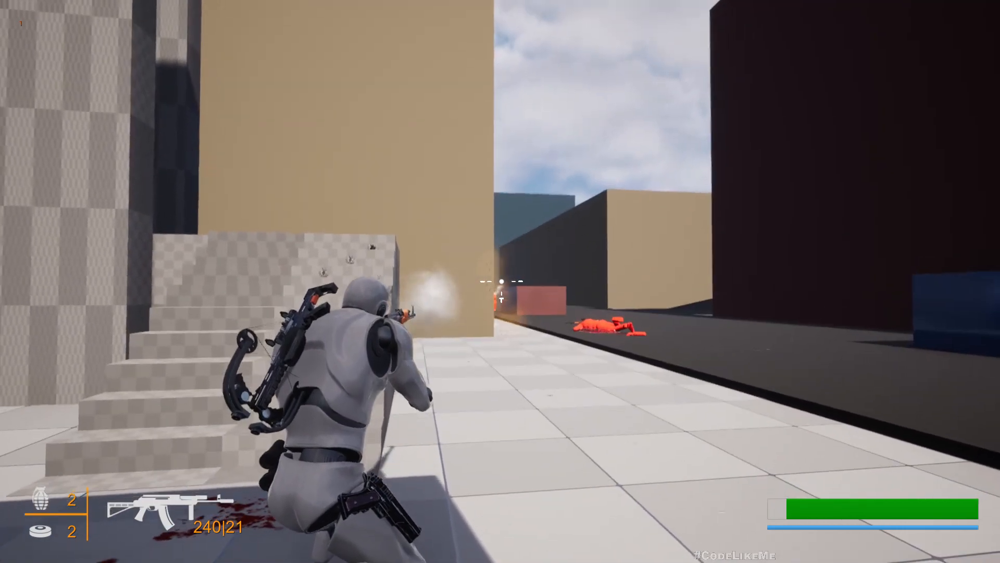
pyautogui.click(501, 282)
pyautogui.press('r')
pyautogui.press('w')
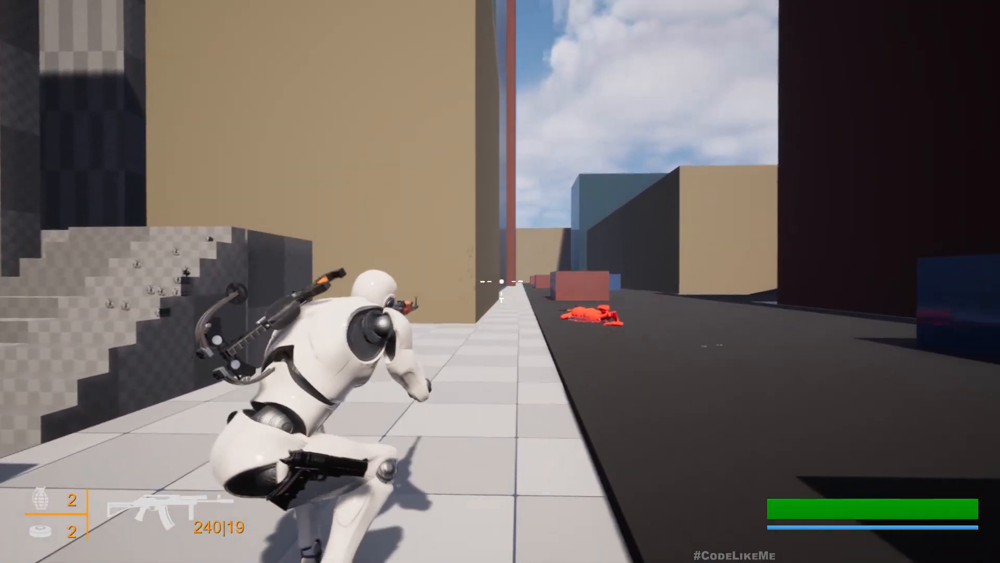
pyautogui.press('Escape')
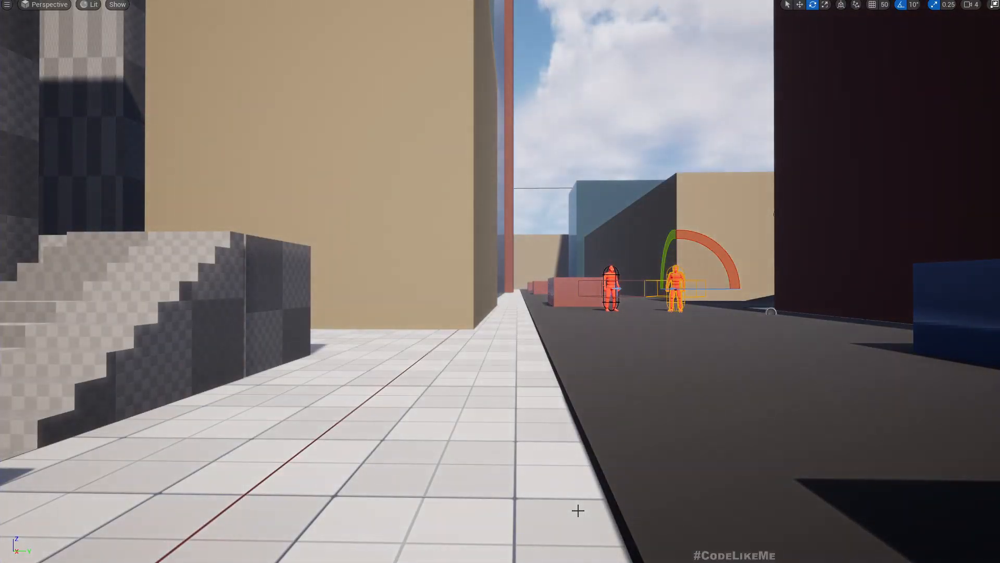
# Review the Play In Editor blueprint runtime errors in the message log, including the far end of the entries.
pyautogui.moveTo(603, 428); pyautogui.dragTo(603, 427, button='right')
pyautogui.press('e')
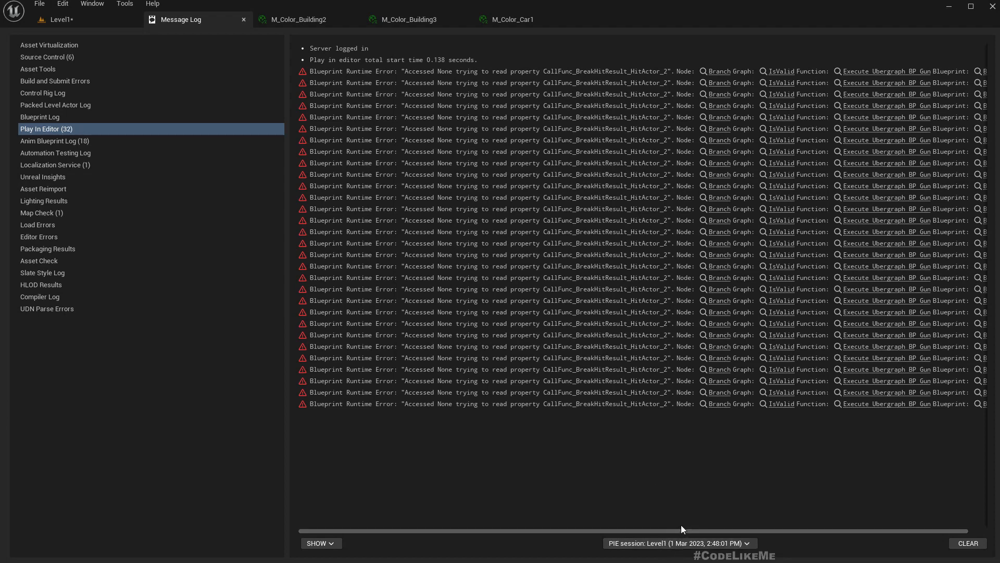
pyautogui.moveTo(674, 529); pyautogui.dragTo(817, 533)
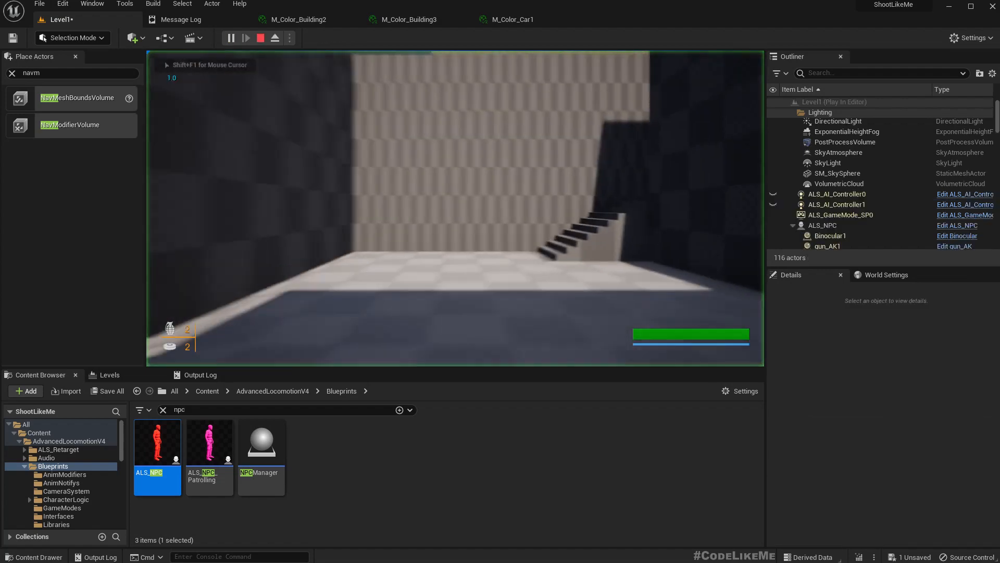
# Playtest the level again, sprinting through the alley to the street, shooting at the NPCs with the rifle, then stop the session.
pyautogui.hotkey('shift', 'w')
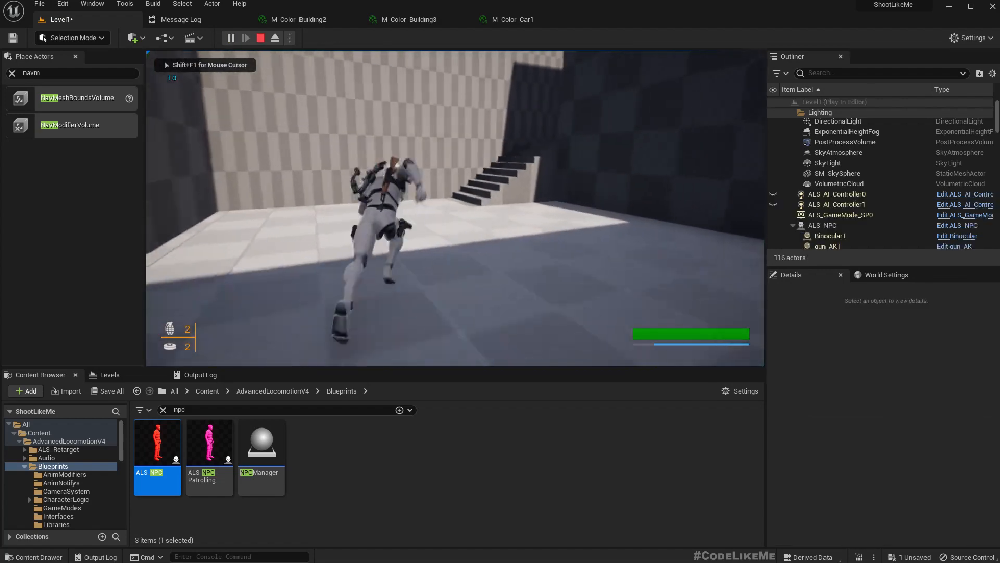
pyautogui.hotkey('shift', 'w')
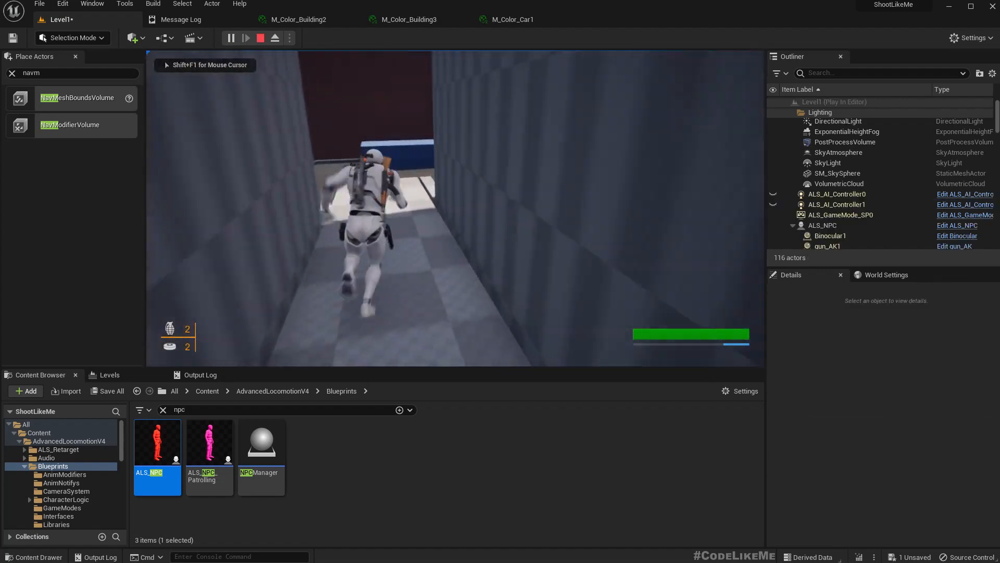
pyautogui.press('w')
pyautogui.press('1')
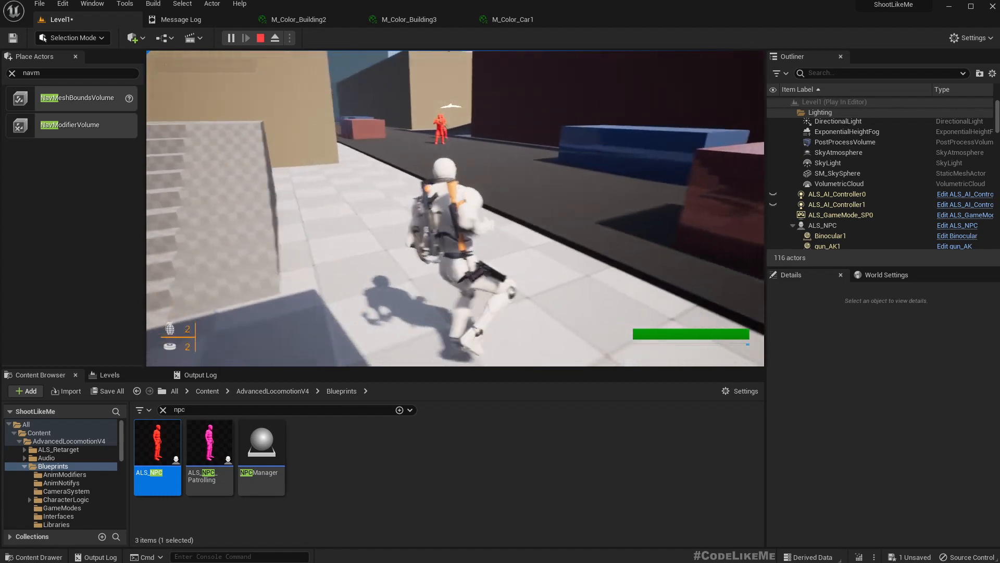
pyautogui.press('w')
pyautogui.click(455, 208)
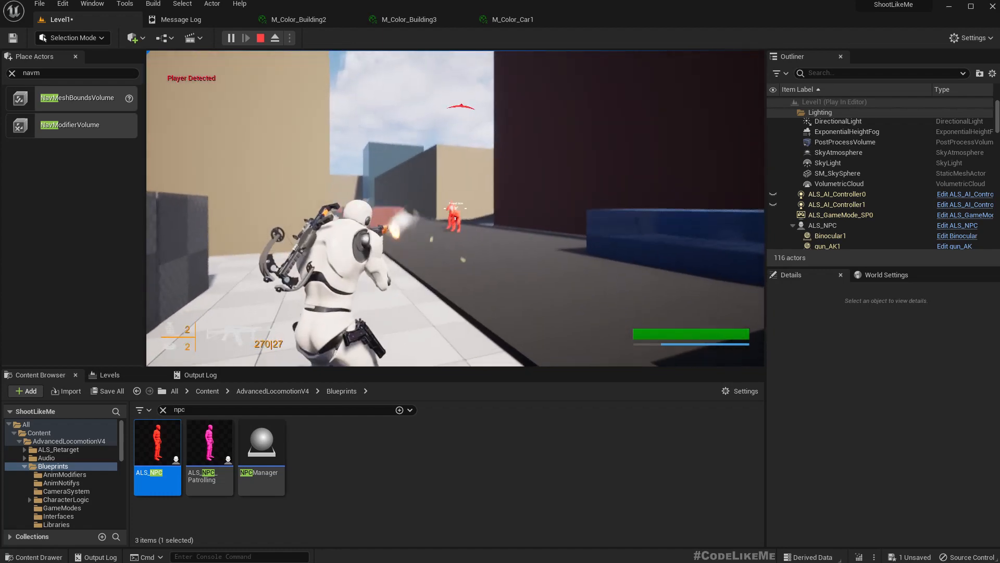
pyautogui.click(455, 208)
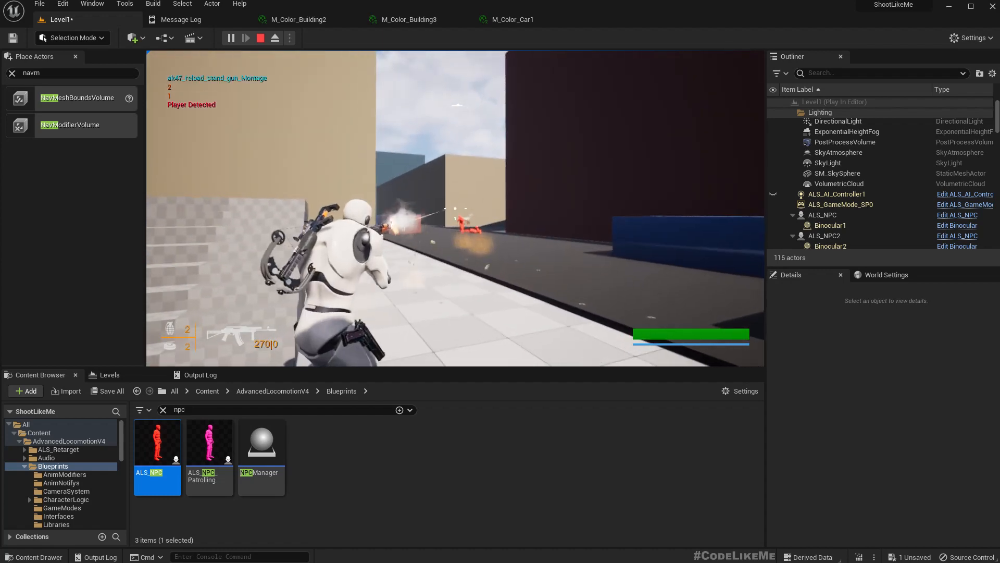
pyautogui.press('s')
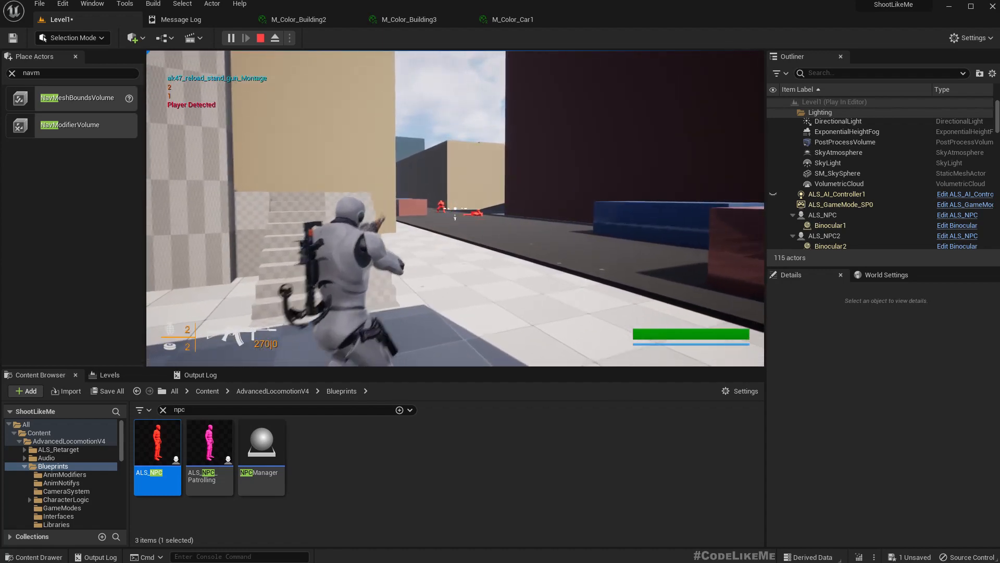
pyautogui.press('Escape')
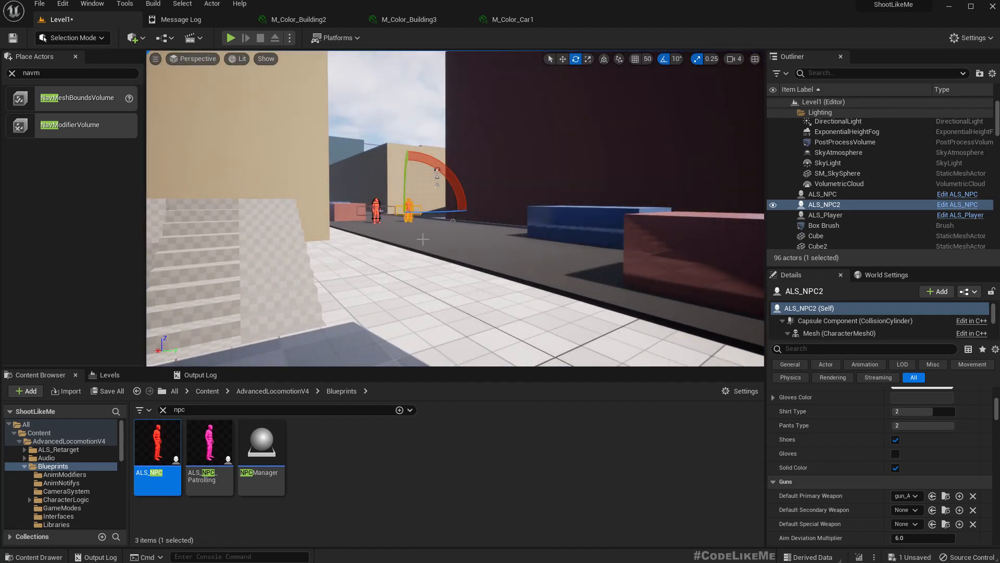
# Place another ALS_NPC near the roof corner of the large beige building and rotate it around its vertical axis.
pyautogui.press('e')
pyautogui.moveTo(423, 239); pyautogui.dragTo(430, 239, button='right')
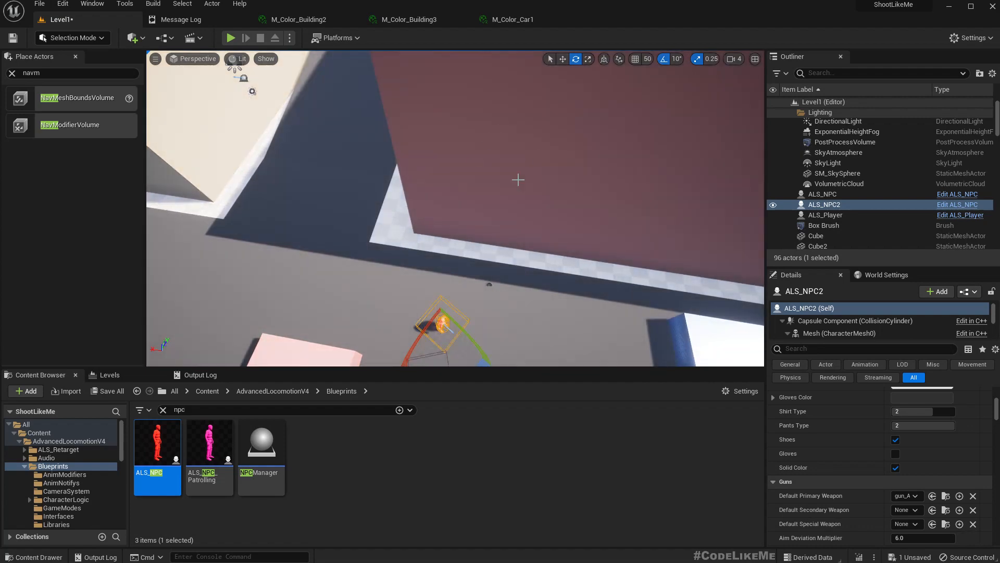
pyautogui.moveTo(518, 179); pyautogui.dragTo(416, 180, button='right')
pyautogui.moveTo(469, 229); pyautogui.dragTo(224, 229, button='right')
pyautogui.keyDown('shift'); pyautogui.click(520, 213); pyautogui.keyUp('shift')
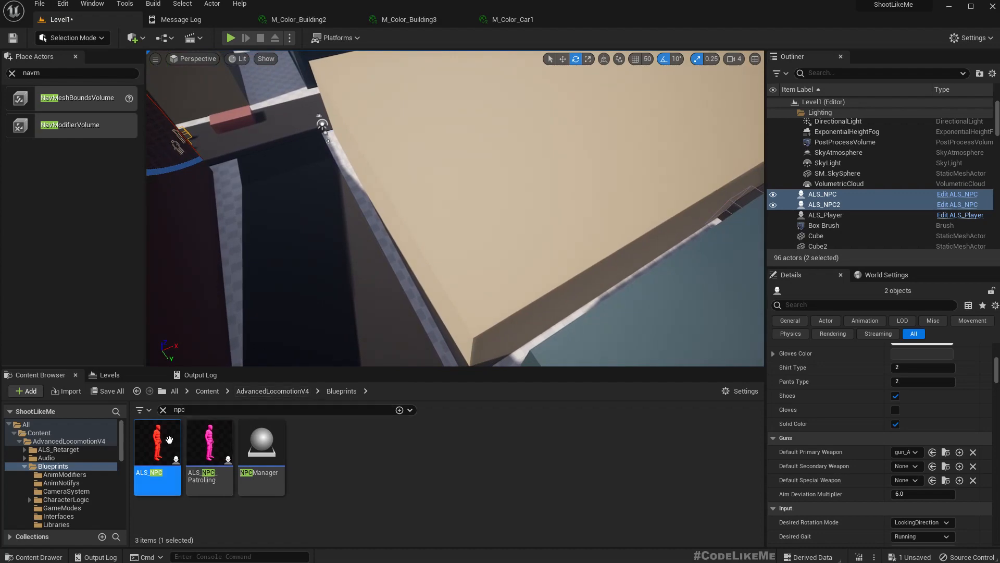
pyautogui.moveTo(168, 441); pyautogui.dragTo(495, 286)
pyautogui.moveTo(495, 286); pyautogui.dragTo(476, 297, button='right')
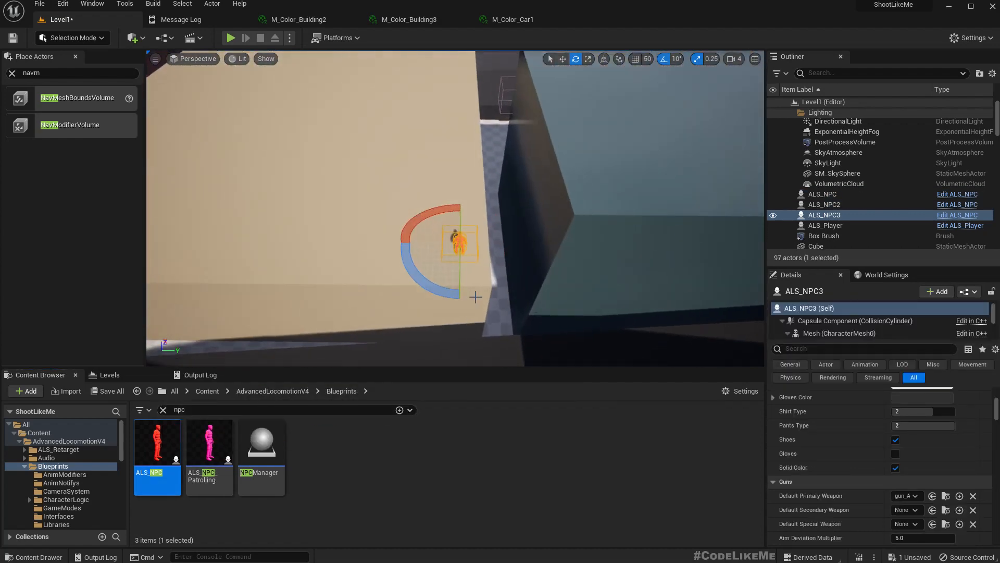
pyautogui.moveTo(436, 291); pyautogui.dragTo(409, 279)
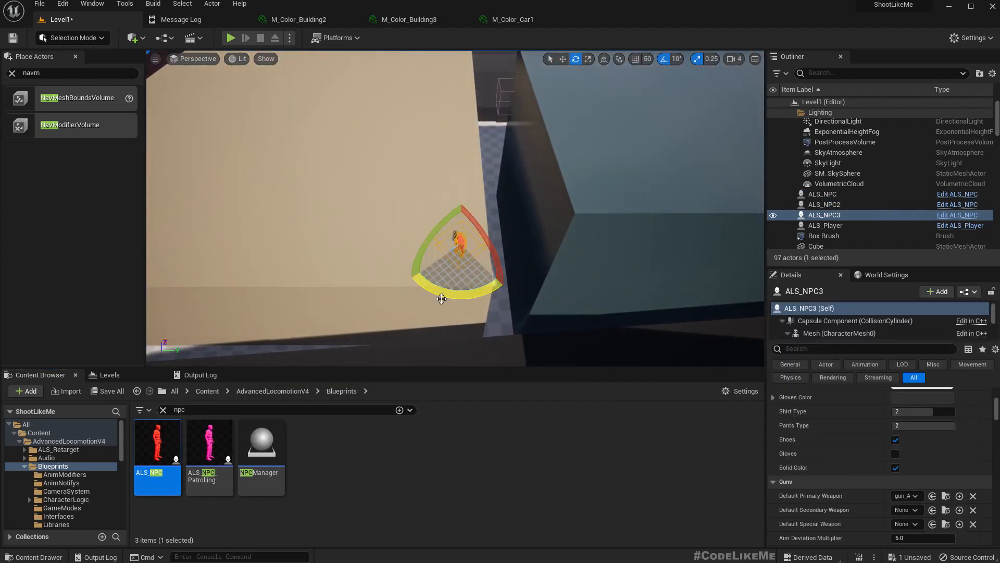
# Duplicate the rooftop ALS_NPC and place the copy farther along the same roof edge.
pyautogui.moveTo(409, 279); pyautogui.dragTo(559, 351, button='right')
pyautogui.press('w')
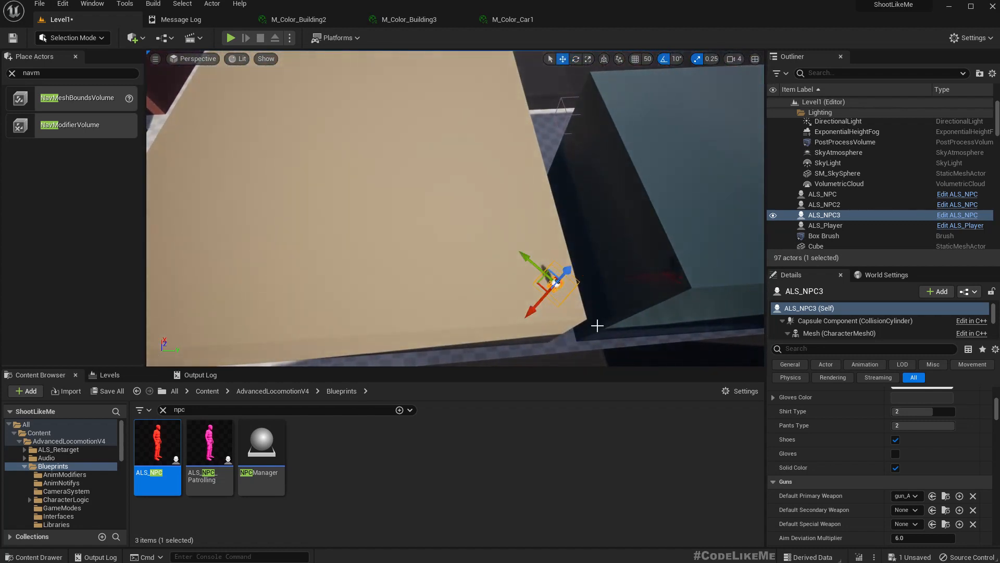
pyautogui.keyDown('alt'); pyautogui.moveTo(553, 282); pyautogui.dragTo(370, 298); pyautogui.keyUp('alt')
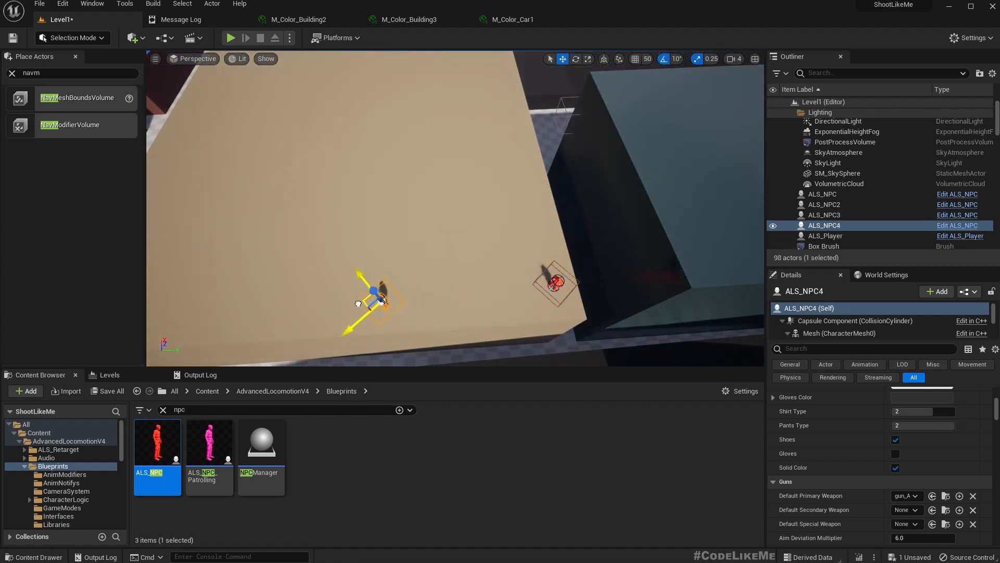
# Place an ALS_NPC on the street beside the salmon-coloured building and duplicate it toward the opposite building.
pyautogui.moveTo(357, 303); pyautogui.dragTo(363, 332, button='right')
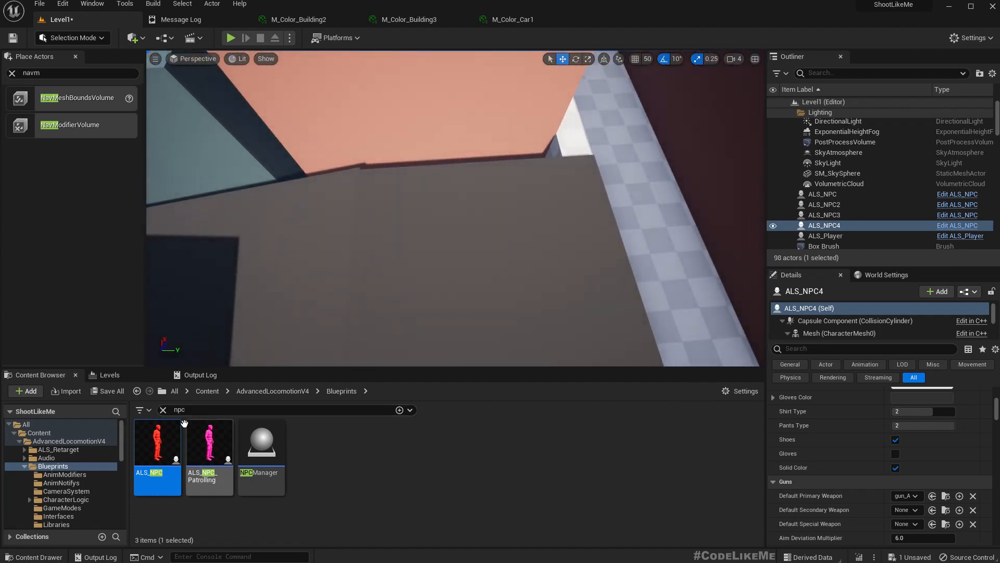
pyautogui.moveTo(184, 423); pyautogui.dragTo(365, 245)
pyautogui.moveTo(417, 297); pyautogui.dragTo(416, 258, button='right')
pyautogui.press('e')
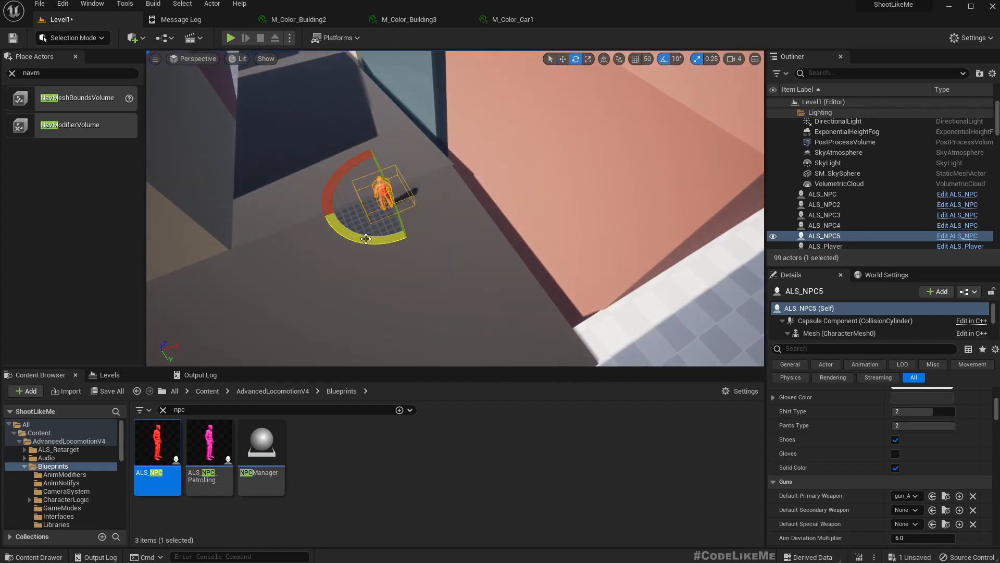
pyautogui.keyDown('alt'); pyautogui.moveTo(412, 181); pyautogui.dragTo(276, 251); pyautogui.keyUp('alt')
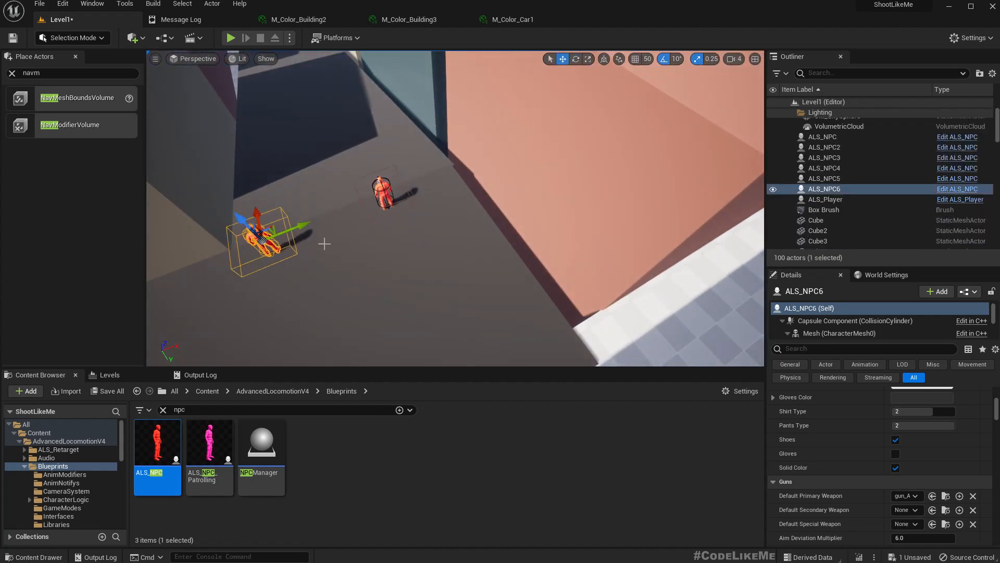
# Place another ALS_NPC in the shaded street corner near the sidewalk, down the road from the pink box.
pyautogui.moveTo(324, 243); pyautogui.dragTo(162, 219, button='right')
pyautogui.moveTo(291, 313); pyautogui.dragTo(386, 334, button='right')
pyautogui.moveTo(237, 331); pyautogui.dragTo(333, 344, button='right')
pyautogui.moveTo(157, 443); pyautogui.dragTo(398, 298)
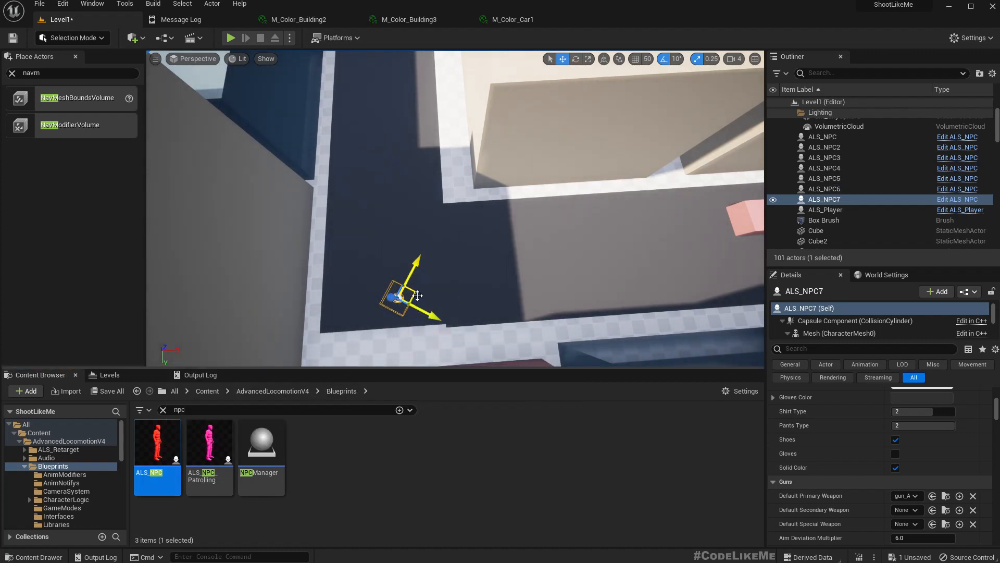
# Duplicate the ALS_NPC in the shaded street corner and place the copy closer to the sidewalk corner.
pyautogui.keyDown('alt'); pyautogui.moveTo(417, 295); pyautogui.dragTo(377, 301); pyautogui.keyUp('alt')
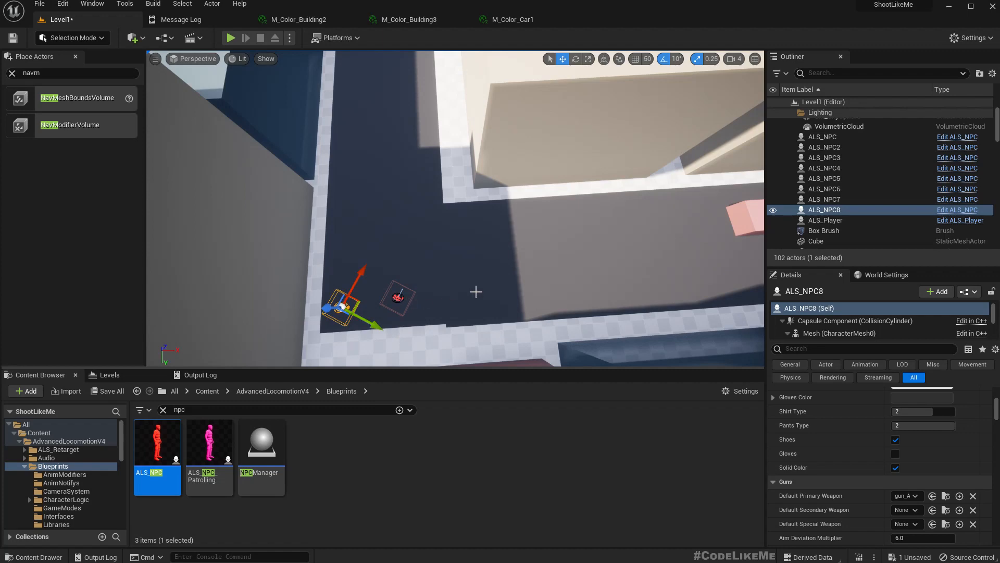
# Place an ALS_NPC on the street near the white and pink boxes and duplicate it toward the middle of the road.
pyautogui.moveTo(476, 291); pyautogui.dragTo(574, 274, button='right')
pyautogui.moveTo(171, 444); pyautogui.dragTo(440, 338)
pyautogui.press('e')
pyautogui.moveTo(460, 279); pyautogui.dragTo(461, 344, button='right')
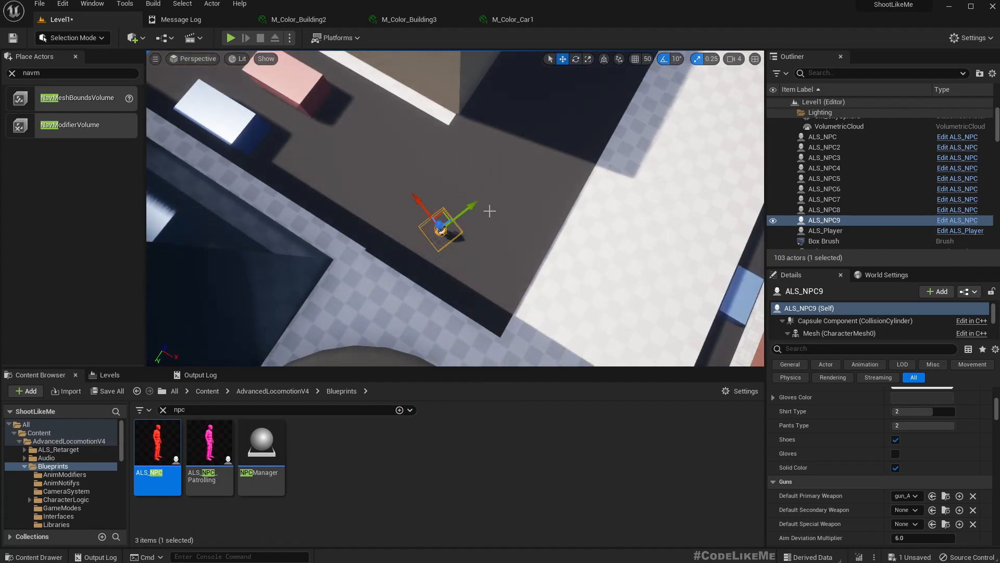
pyautogui.keyDown('alt'); pyautogui.moveTo(470, 207); pyautogui.dragTo(521, 165); pyautogui.keyUp('alt')
# Place an ALS_NPC in the shaded part of the street beside the grey-roofed building and duplicate it nearby.
pyautogui.moveTo(521, 165); pyautogui.dragTo(365, 250, button='right')
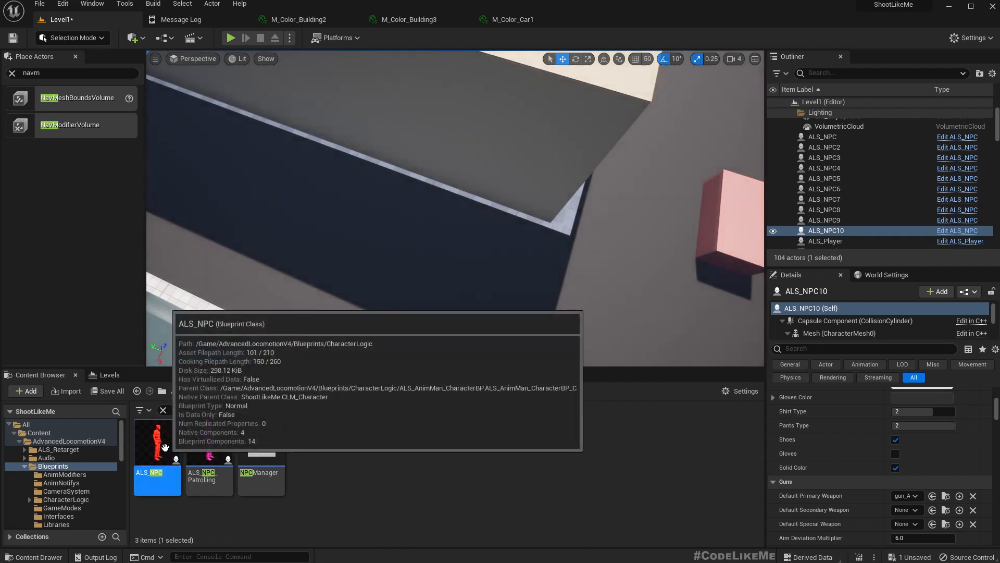
pyautogui.moveTo(162, 446); pyautogui.dragTo(361, 245)
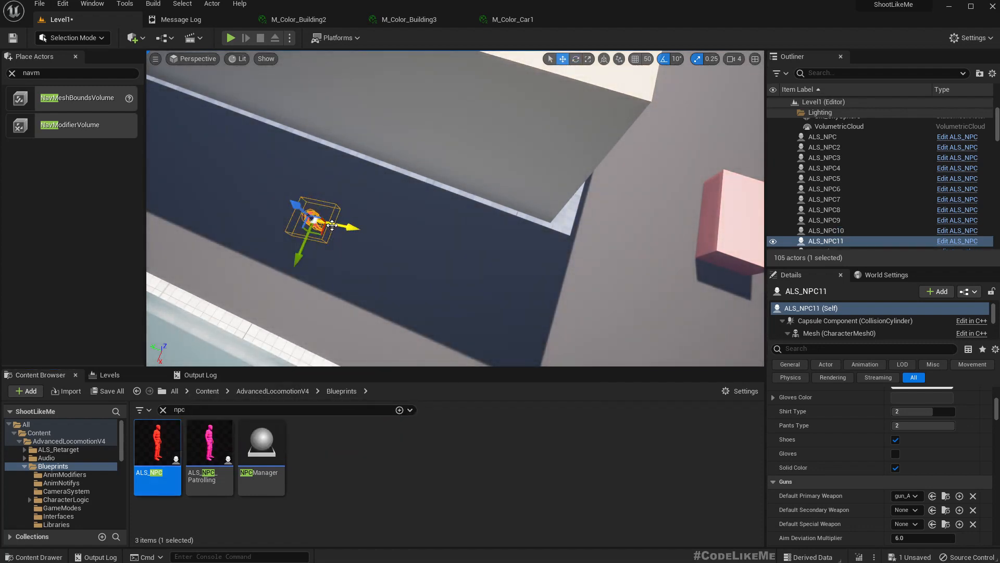
pyautogui.keyDown('alt'); pyautogui.moveTo(318, 232); pyautogui.dragTo(293, 250); pyautogui.keyUp('alt')
# Playtest the level briefly in full screen to check the player character's weapons, and end the session.
pyautogui.moveTo(311, 267); pyautogui.dragTo(323, 209, button='right')
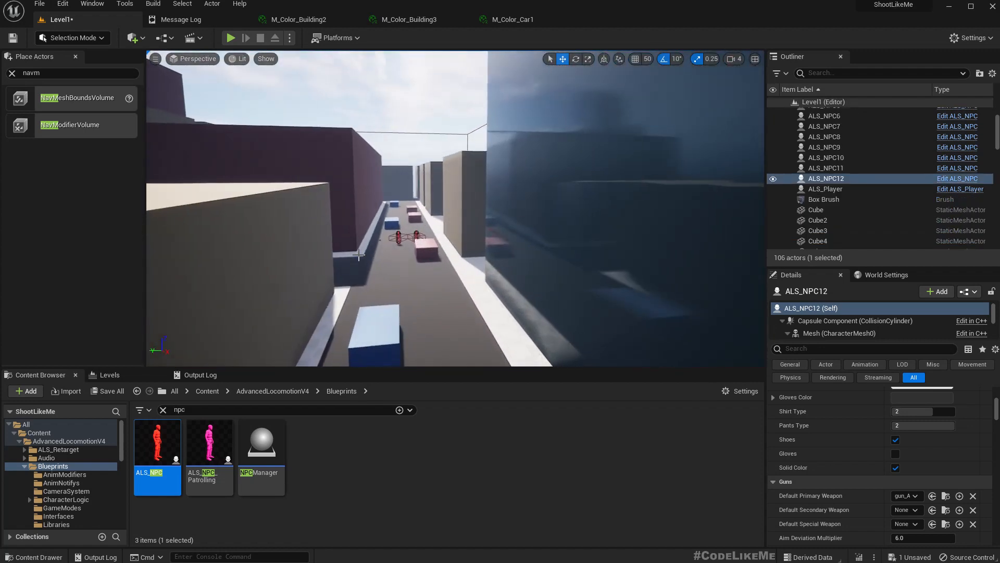
pyautogui.press('F11')
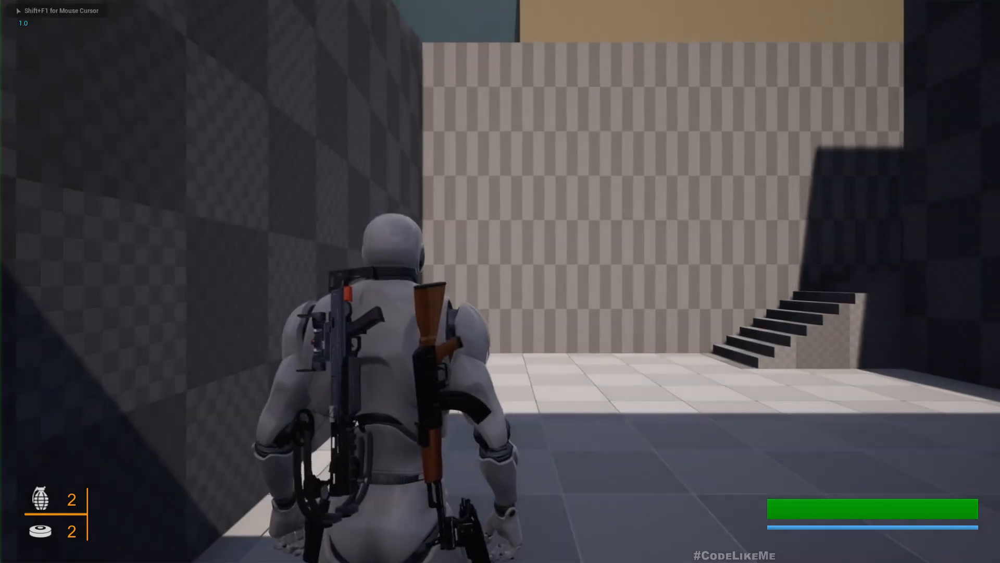
pyautogui.press('w')
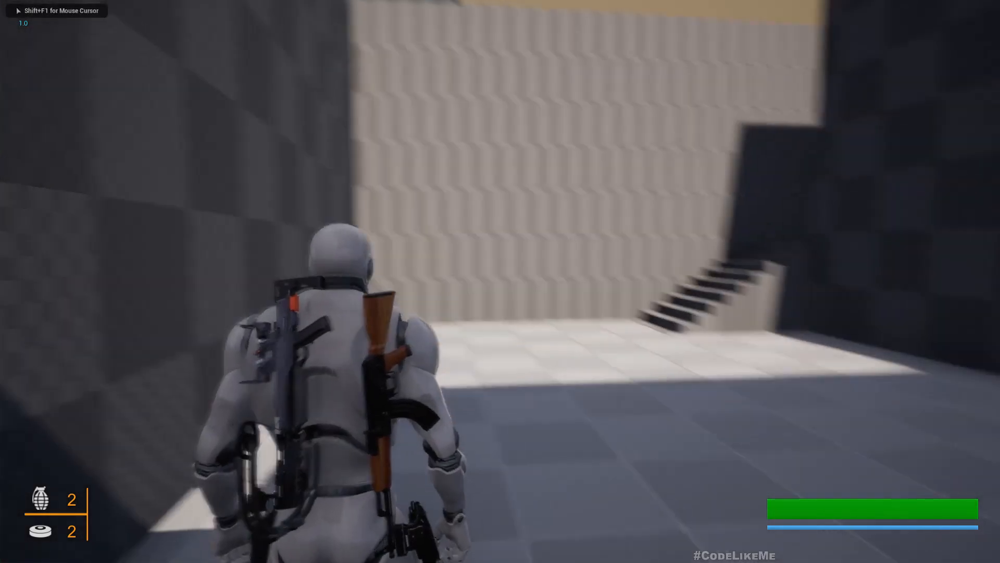
pyautogui.hotkey('shift', 'F1')
pyautogui.press('F11')
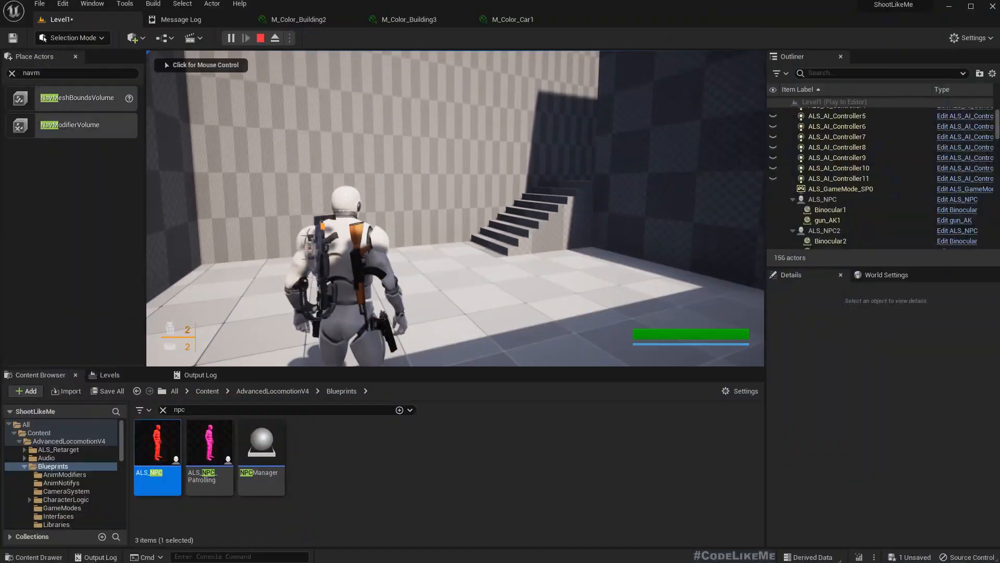
pyautogui.press('Escape')
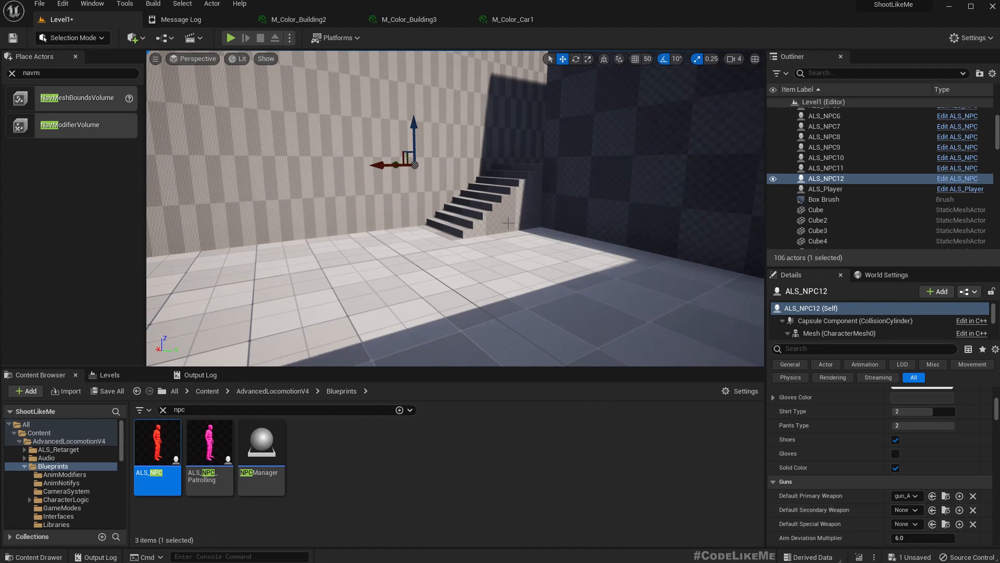
# Try a different gun as ALS_Player's Default Special Weapon and check it in a short playtest.
pyautogui.doubleClick(825, 189)
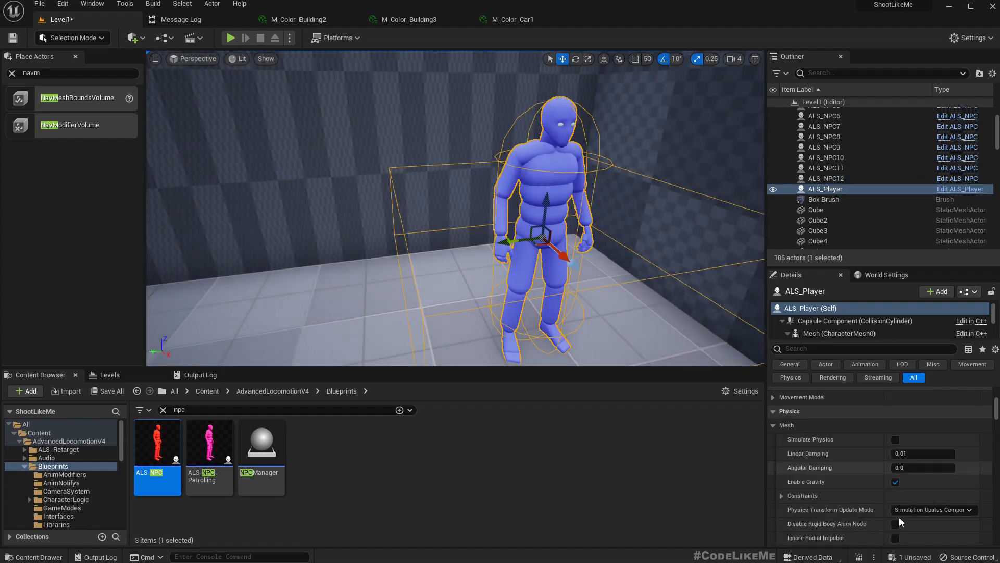
pyautogui.scroll(-10, 902, 448)
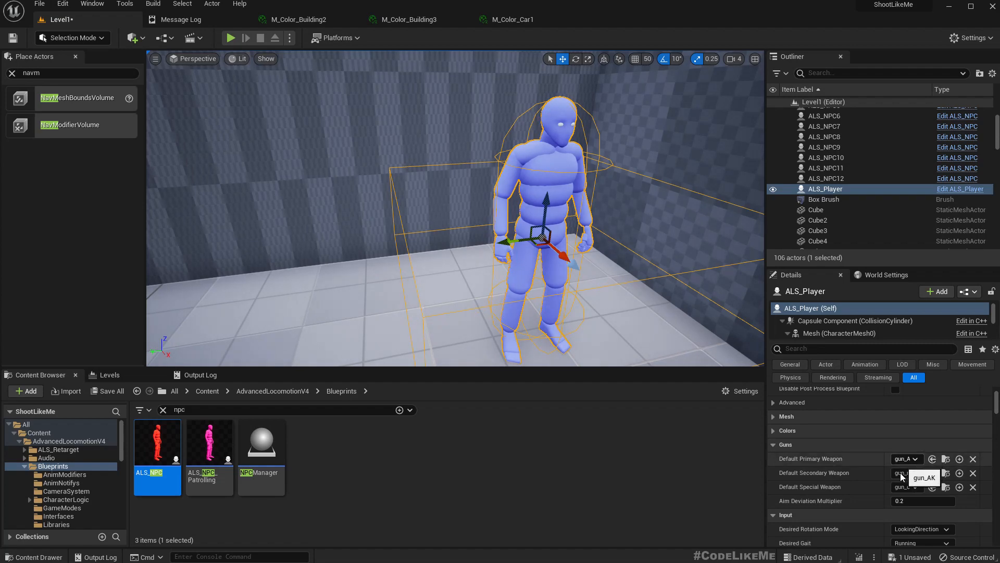
pyautogui.click(904, 487)
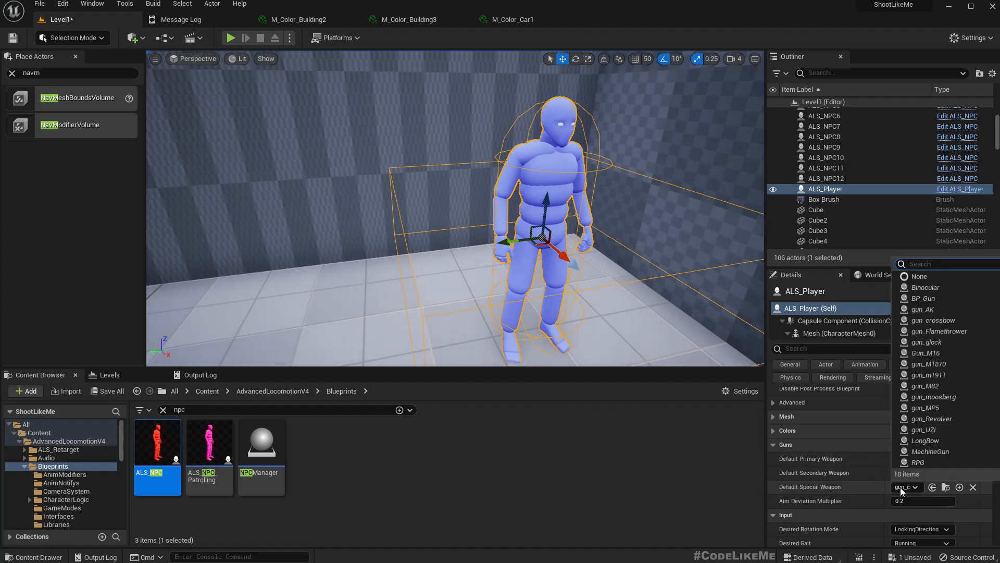
pyautogui.click(935, 374)
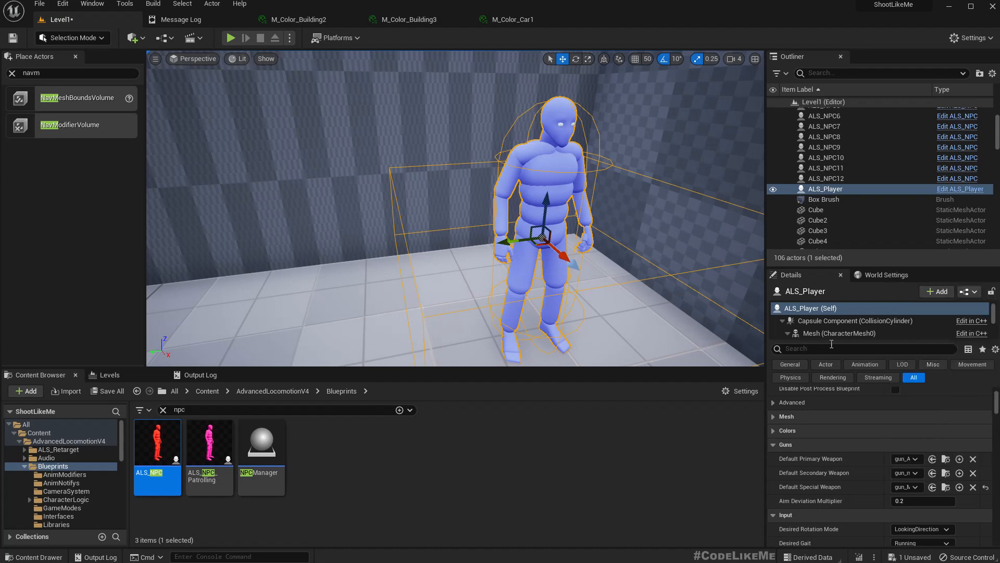
pyautogui.hotkey('alt', 'p')
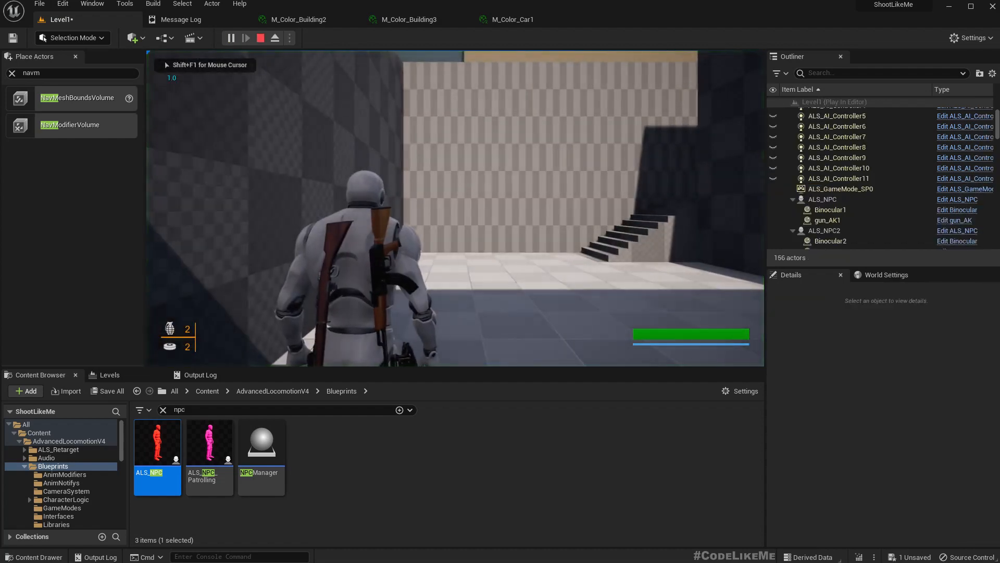
pyautogui.press('Escape')
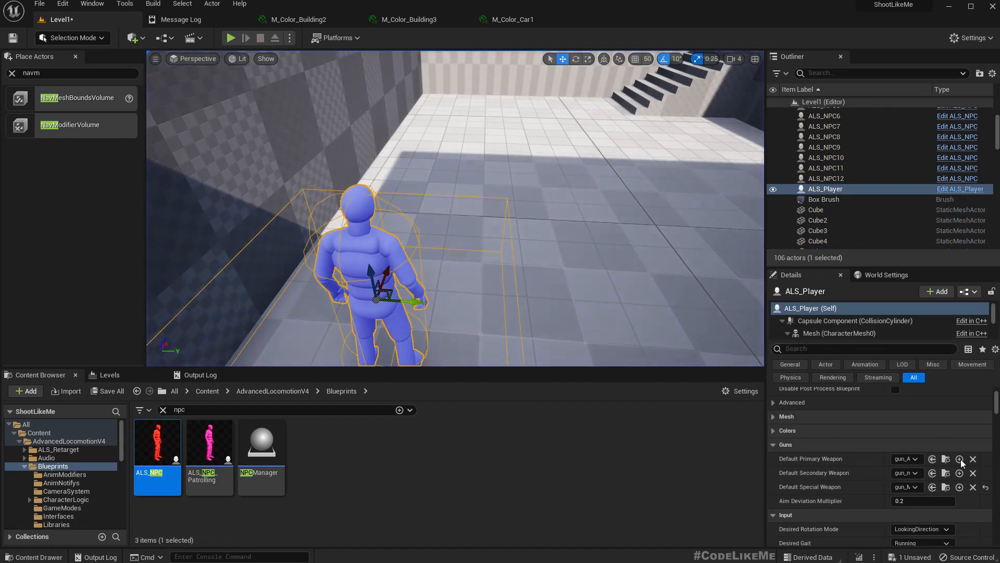
# Set ALS_Player's Default Special Weapon to gun_M82 and test aiming through its scope in a full-screen playtest.
pyautogui.click(909, 486)
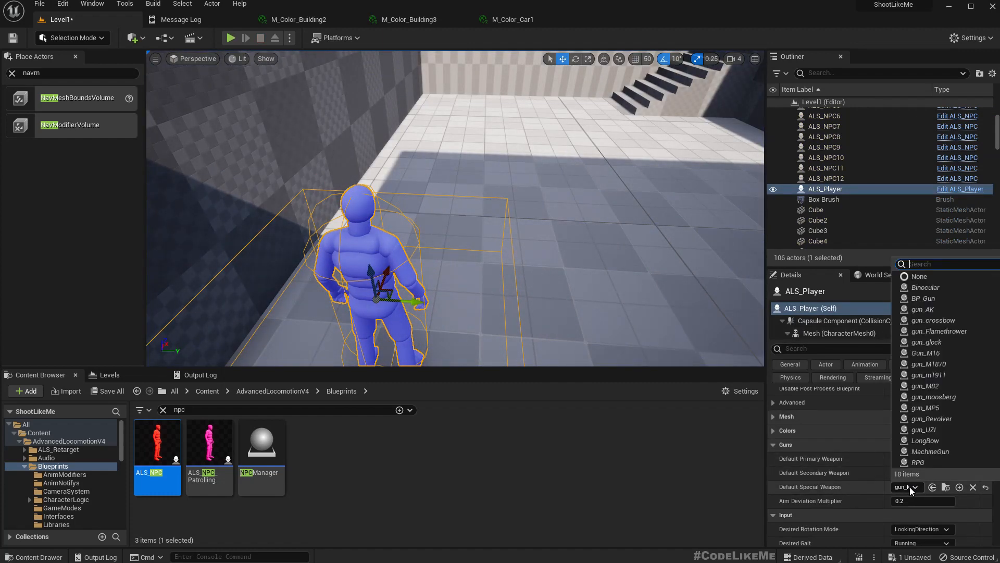
pyautogui.click(932, 385)
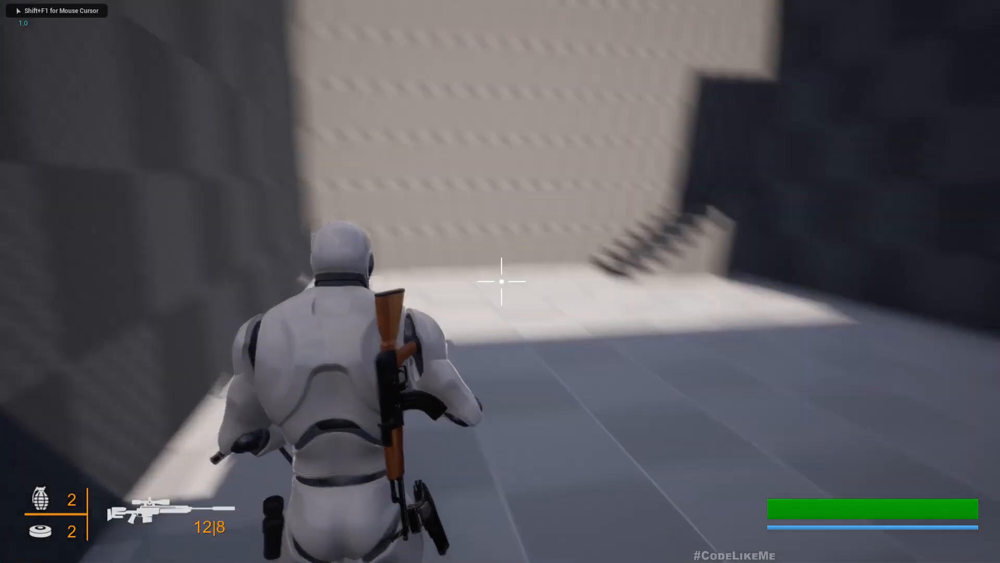
pyautogui.rightClick(502, 282)
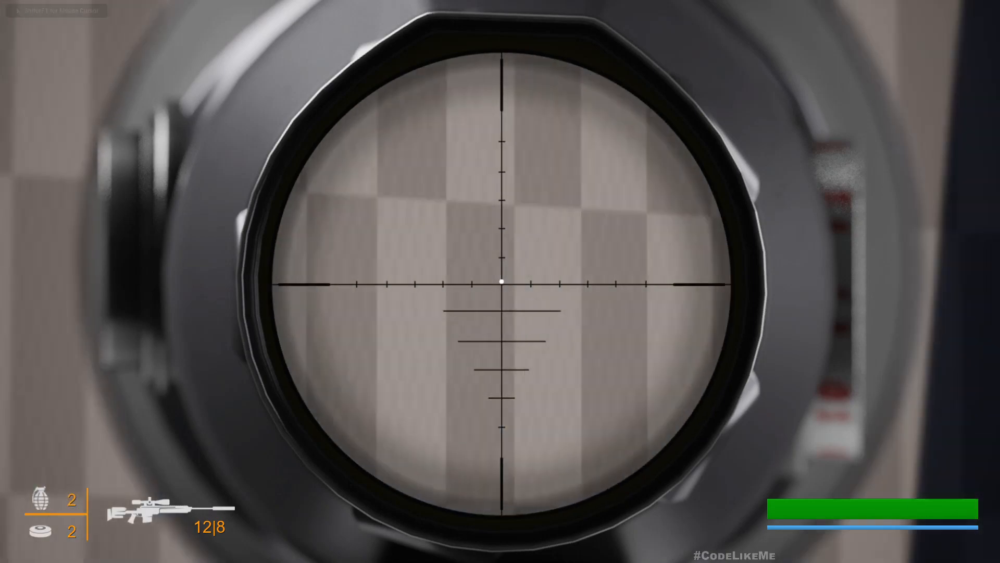
pyautogui.rightClick(501, 281)
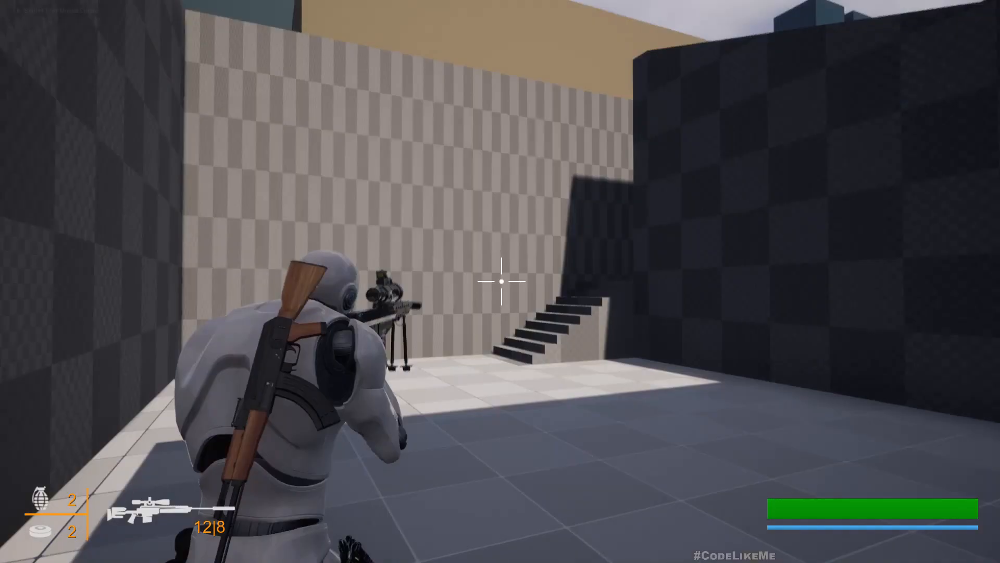
# Run past the stairs and down the alley with the primary weapon, crouch at the street and shoot the enemy NPCs.
pyautogui.hotkey('shift', 'w')
pyautogui.press('1')
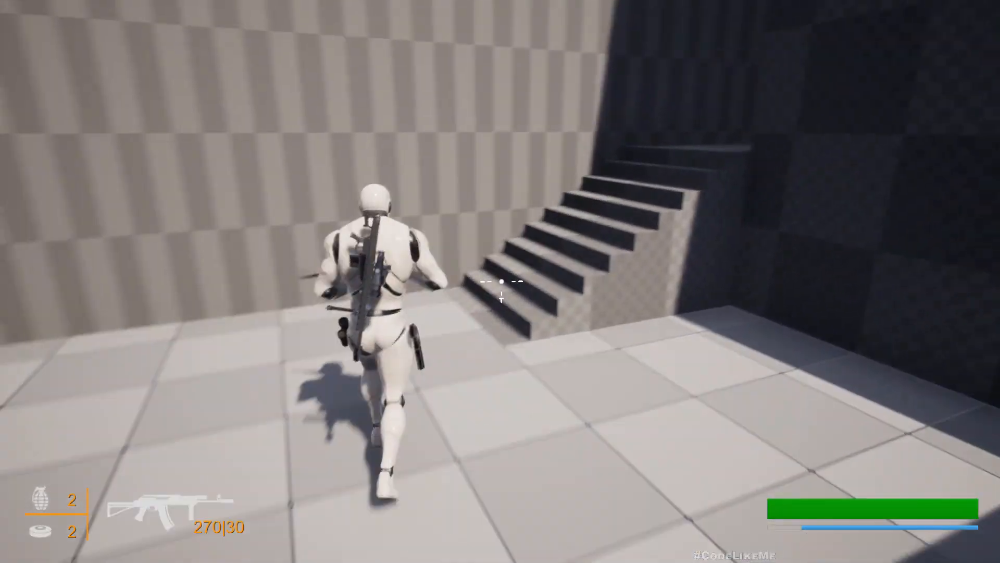
pyautogui.press('w')
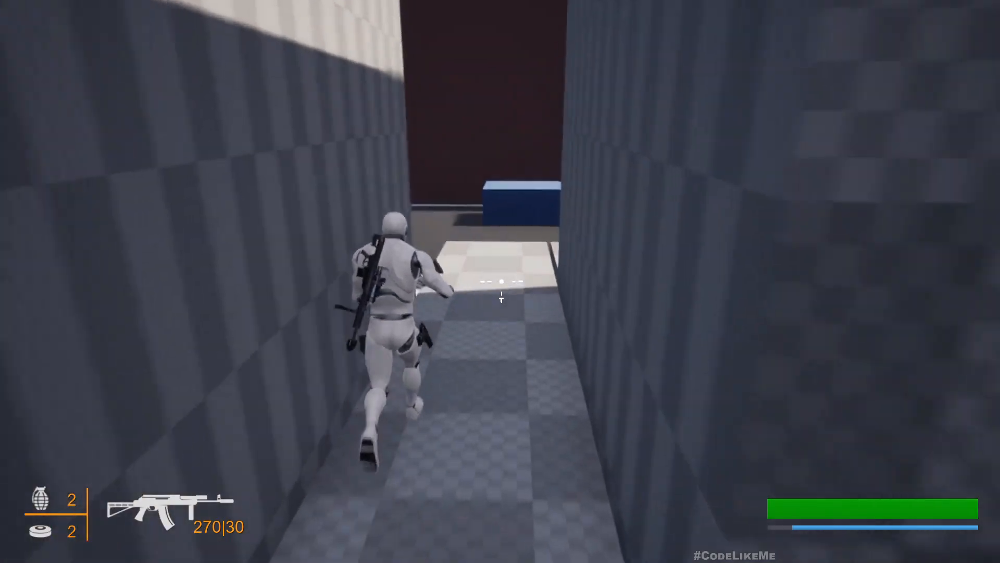
pyautogui.press('c')
pyautogui.press('w')
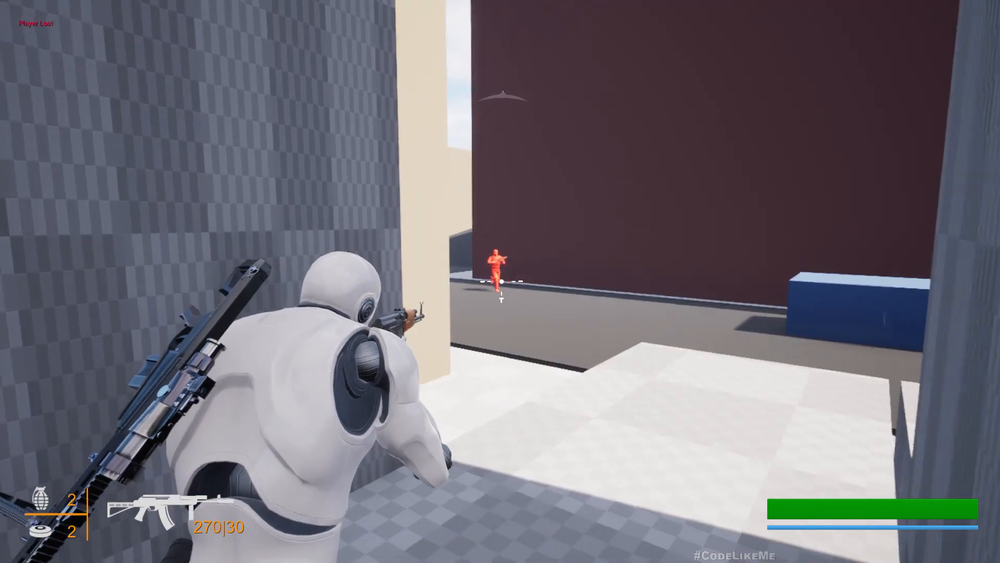
pyautogui.click(502, 282)
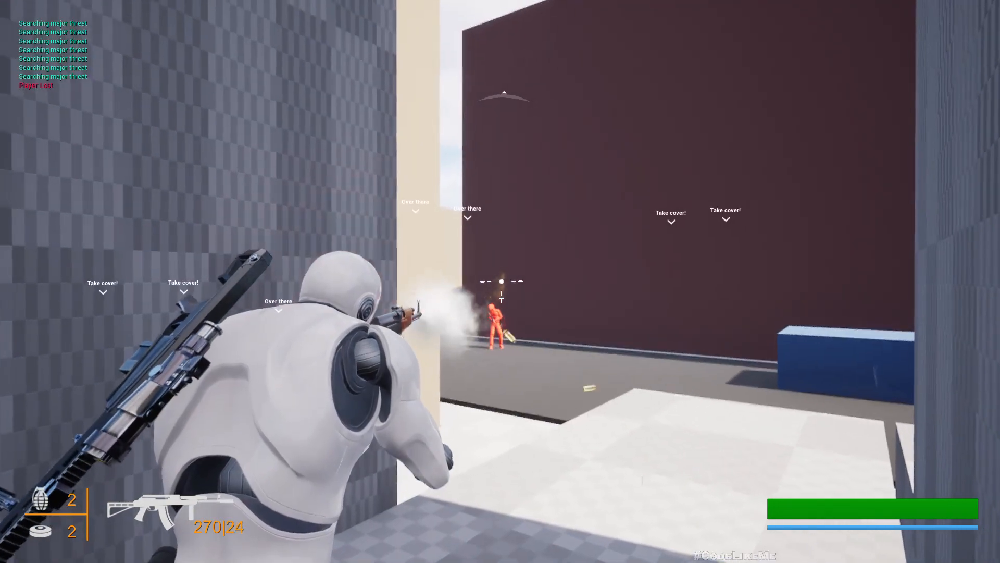
pyautogui.click(502, 282)
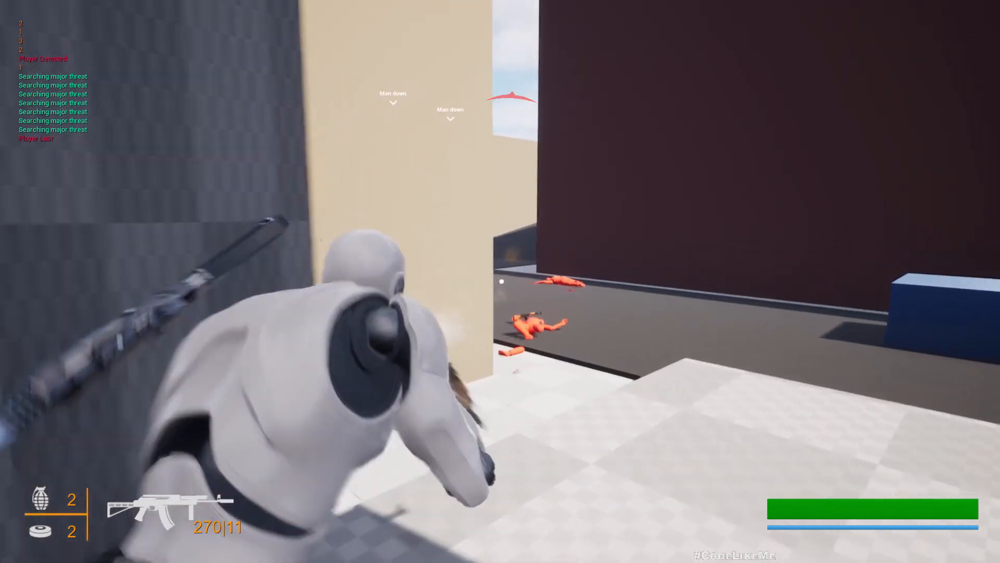
# Advance to the corner of the beige building and take aim at the rooftop NPC from a crouch.
pyautogui.press('s')
pyautogui.press('w')
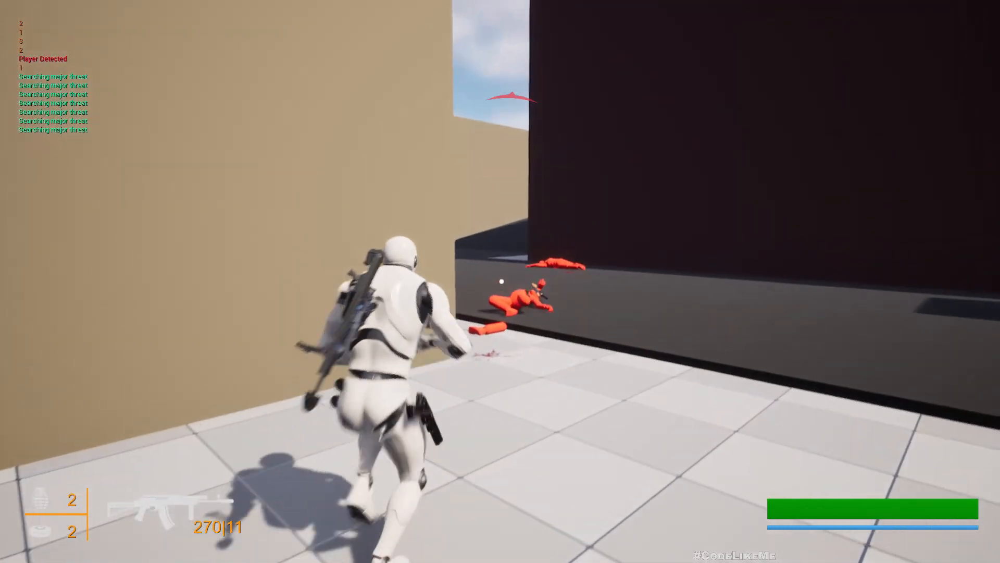
pyautogui.press('c')
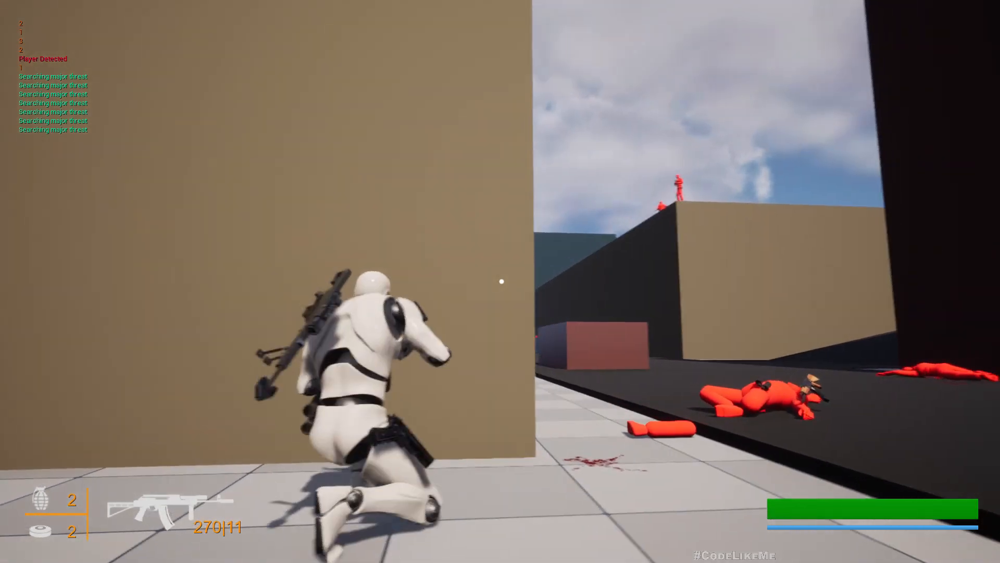
pyautogui.press('w')
pyautogui.rightClick(501, 282)
pyautogui.press('s')
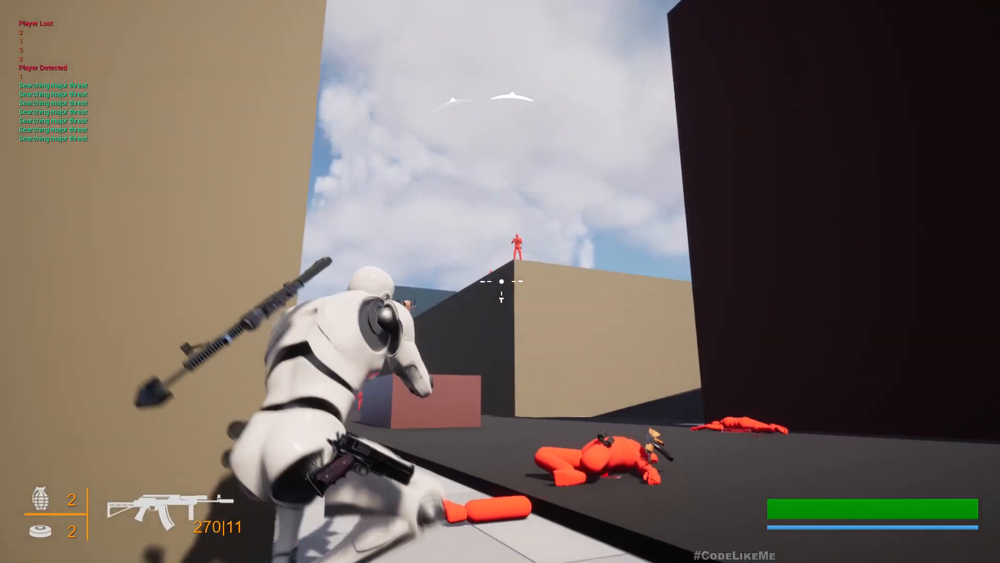
pyautogui.press('a')
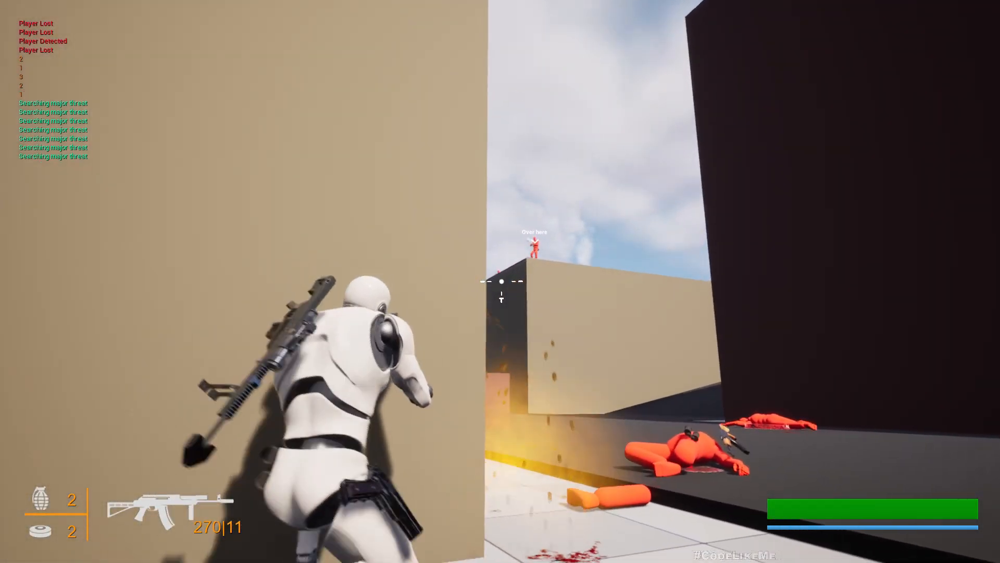
# Fight the approaching NPCs with the scoped sniper rifle, reload, and end the playtest.
pyautogui.rightClick(502, 281)
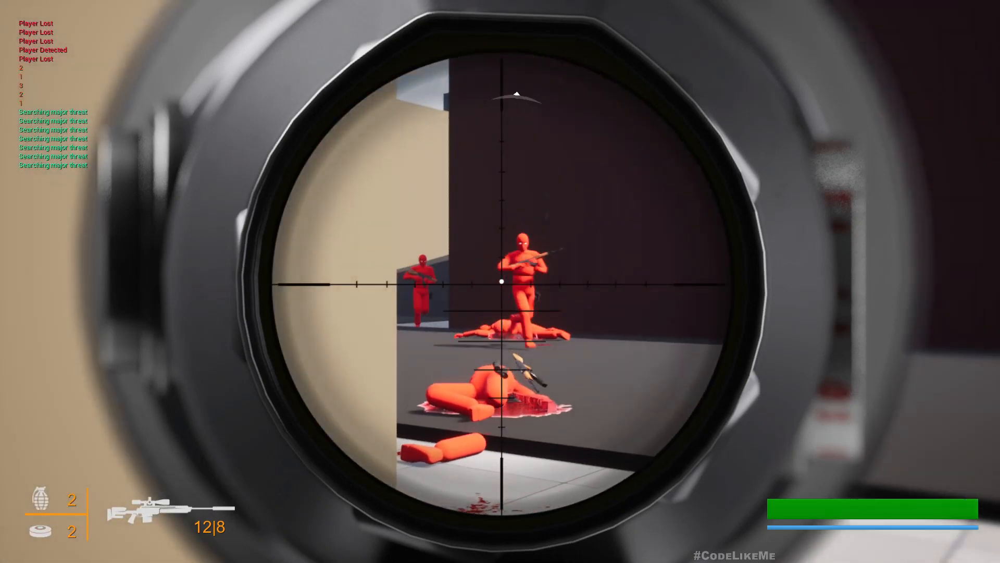
pyautogui.click(502, 281)
pyautogui.click(501, 281)
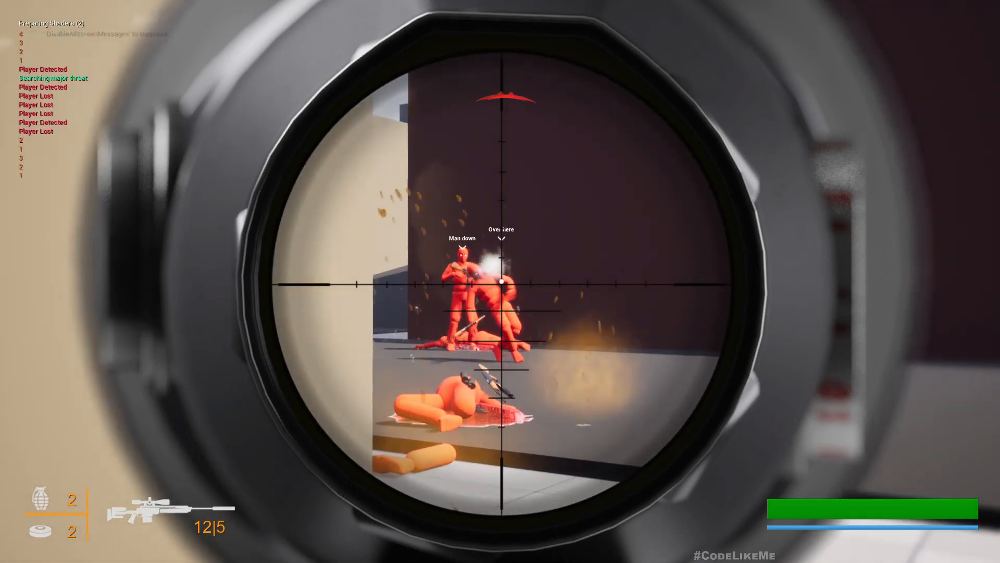
pyautogui.click(502, 281)
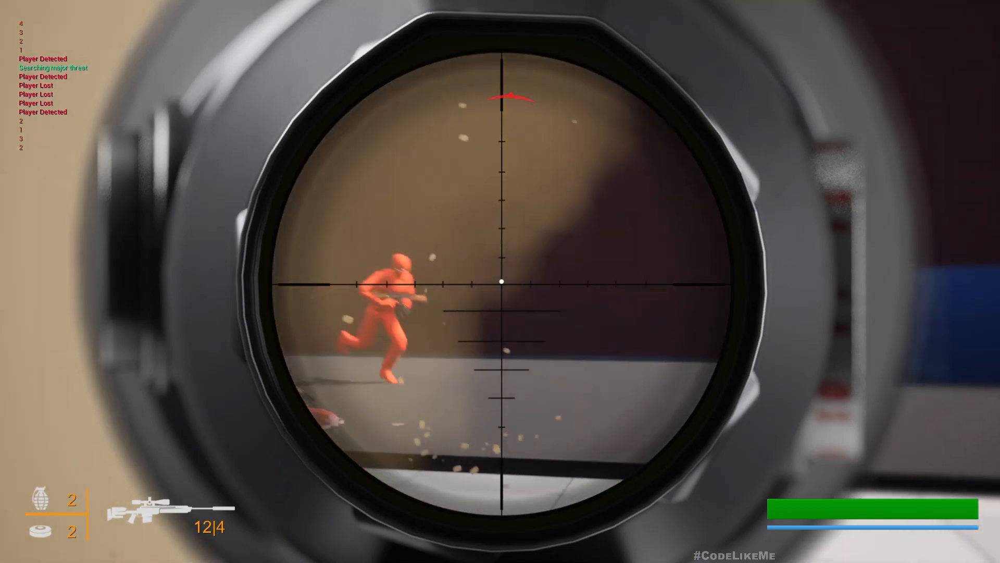
pyautogui.click(501, 282)
pyautogui.press('r')
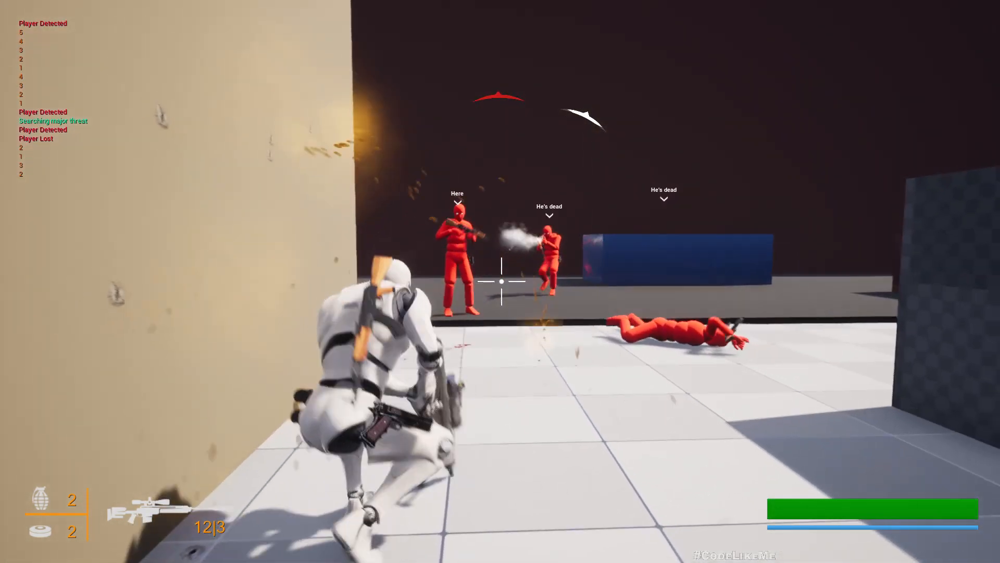
pyautogui.press('w')
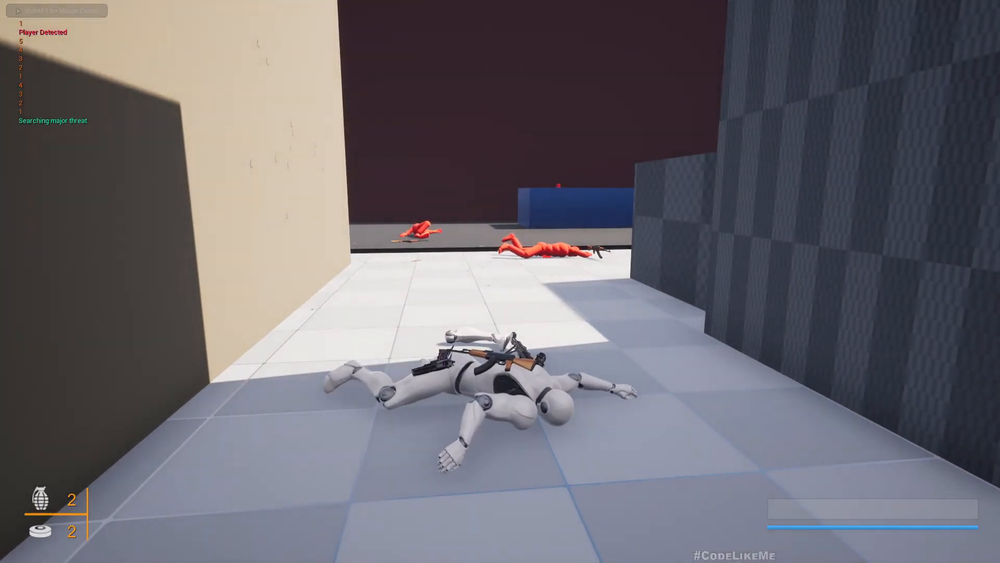
pyautogui.press('Escape')
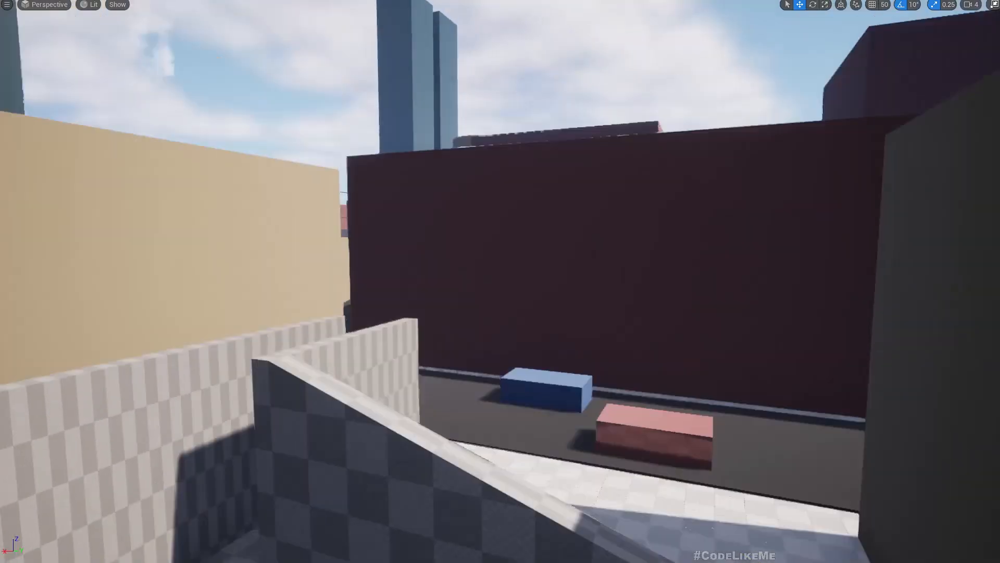
pyautogui.moveTo(500, 281); pyautogui.dragTo(564, 284, button='right')
pyautogui.moveTo(505, 232); pyautogui.dragTo(677, 234, button='right')
pyautogui.moveTo(500, 282); pyautogui.dragTo(497, 258, button='right')
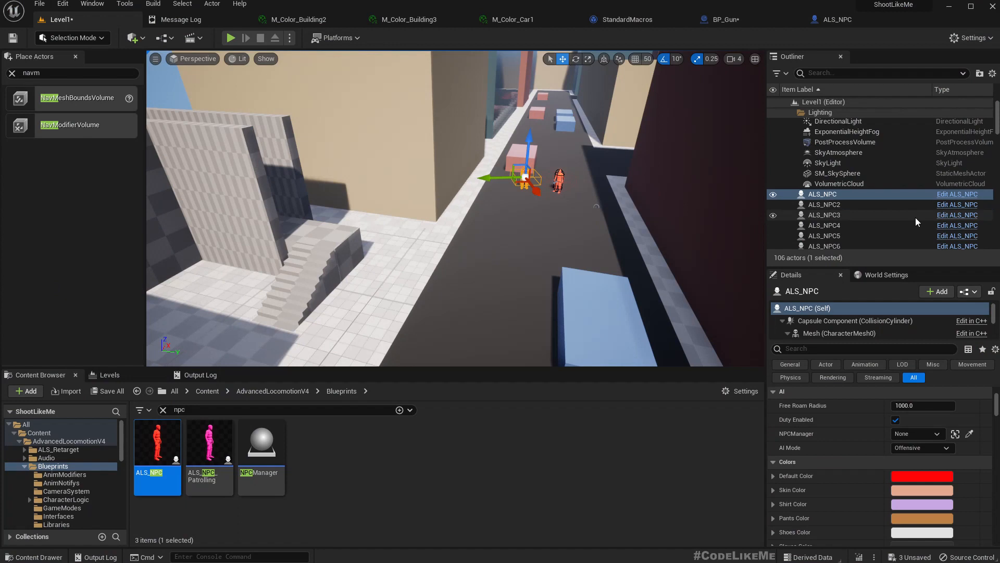
# Select all twelve enemy actors from ALS_NPC through ALS_NPC12 and set their NPCManager reference to NPCManager.
pyautogui.scroll(-5, 862, 220)
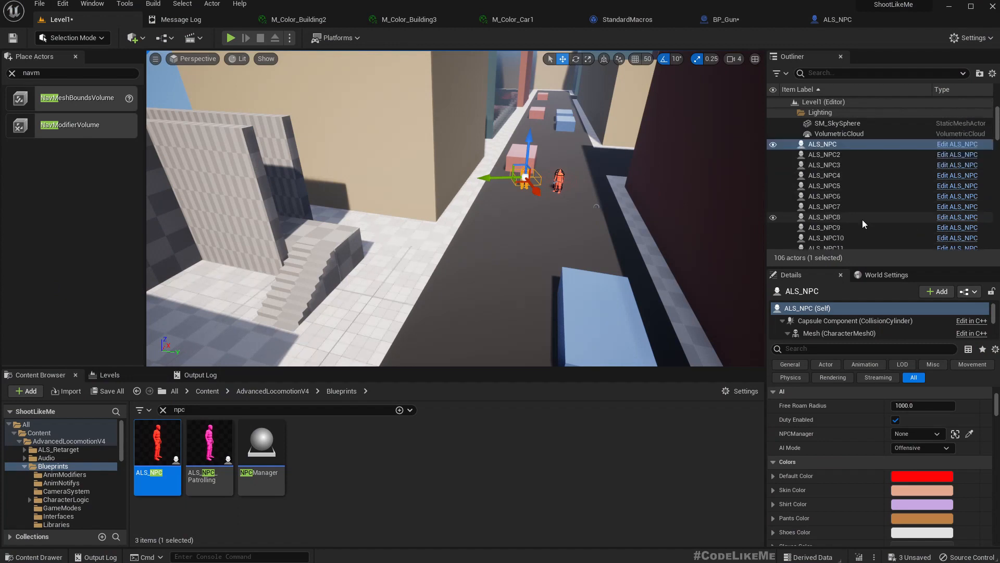
pyautogui.keyDown('shift'); pyautogui.click(836, 191); pyautogui.keyUp('shift')
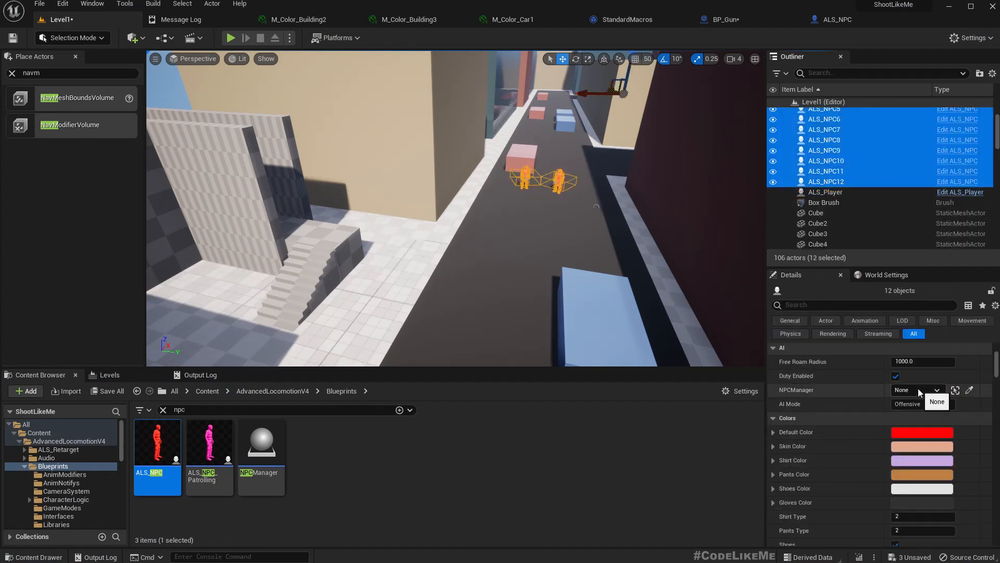
pyautogui.click(918, 389)
pyautogui.click(936, 270)
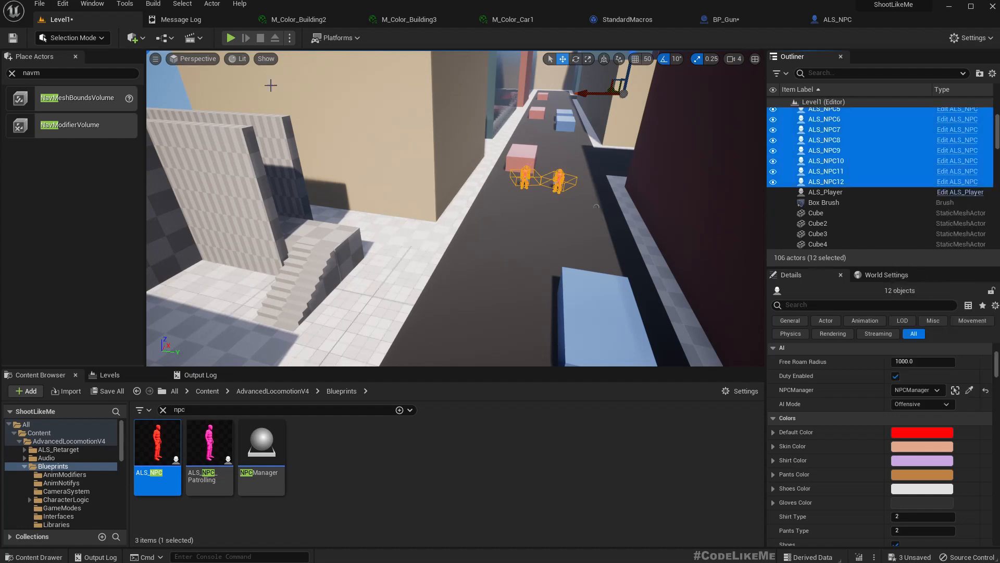
# Start a playtest, run past the stairs to the street and shoot the two enemy NPCs with the primary weapon.
pyautogui.moveTo(569, 189); pyautogui.dragTo(703, 169, button='right')
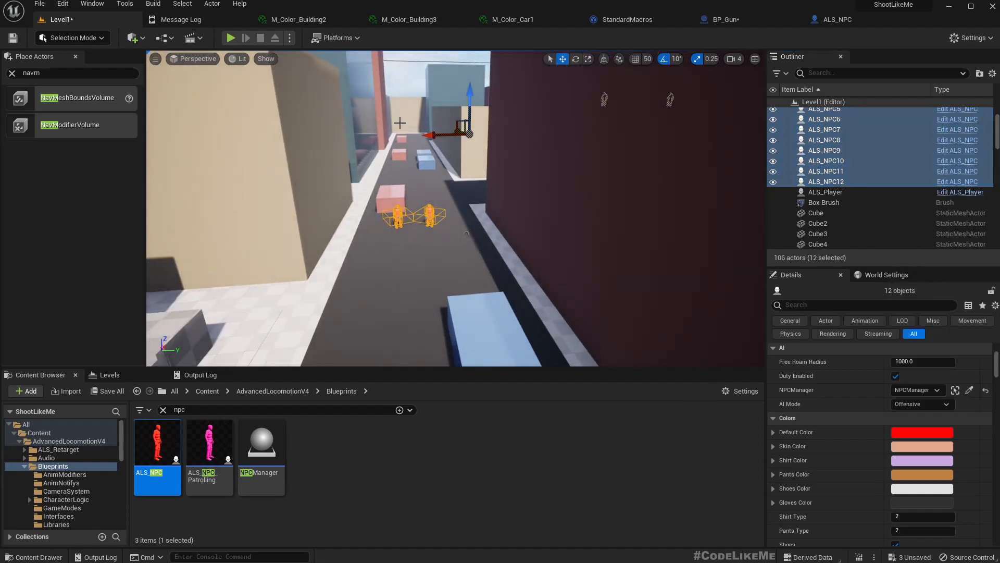
pyautogui.moveTo(400, 123); pyautogui.dragTo(465, 53, button='right')
pyautogui.click(411, 211)
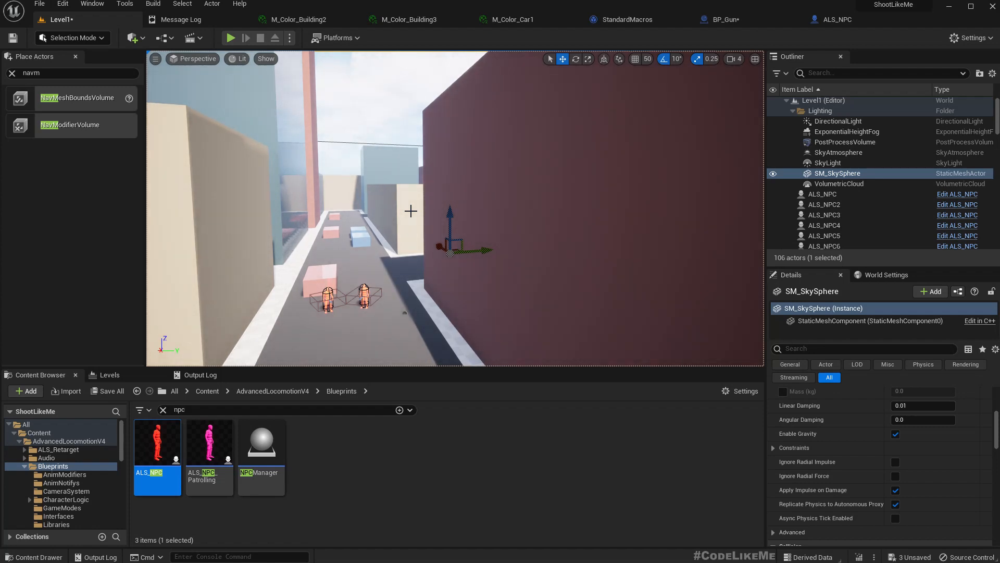
pyautogui.hotkey('alt', 'p')
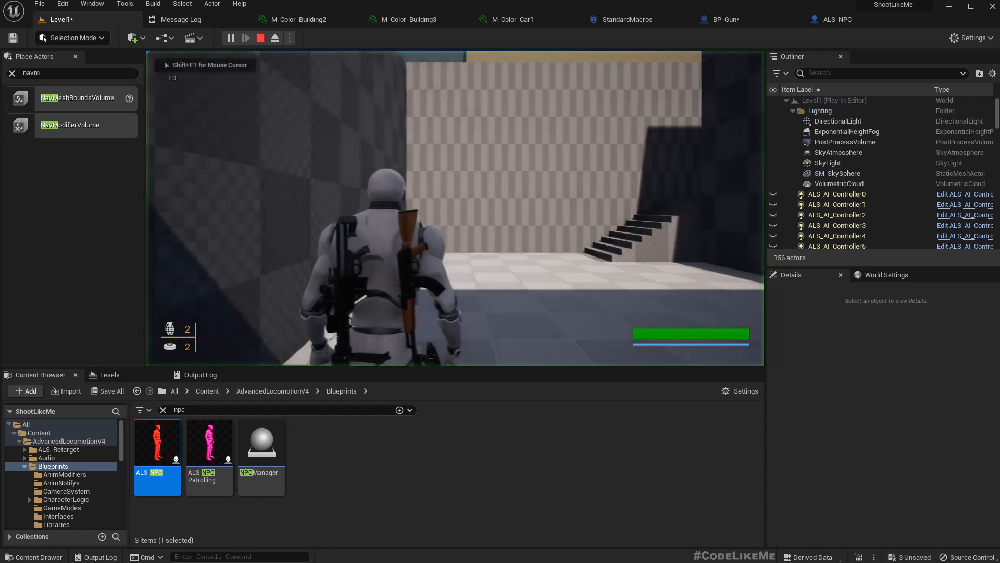
pyautogui.hotkey('shift', 'w')
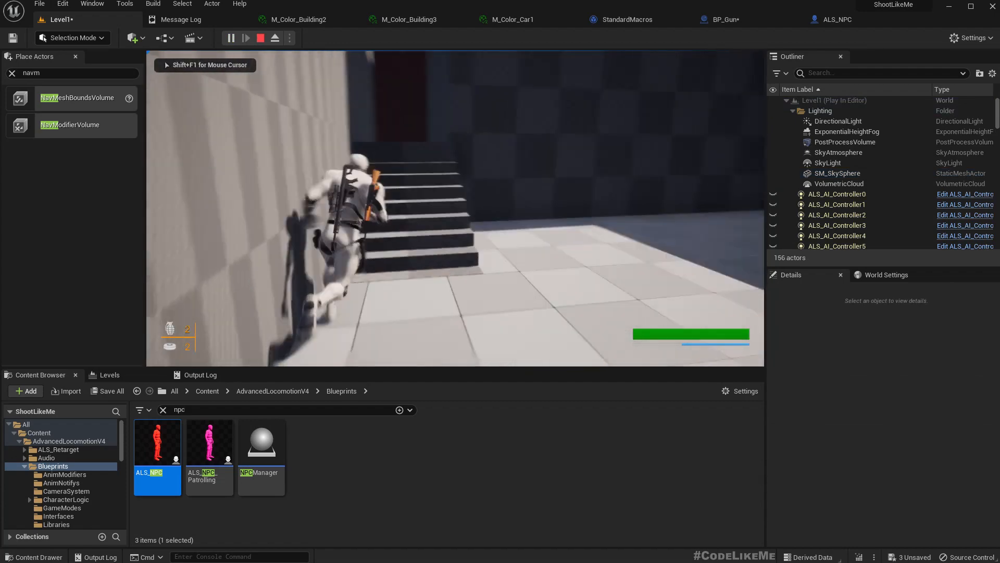
pyautogui.press('w')
pyautogui.press('1')
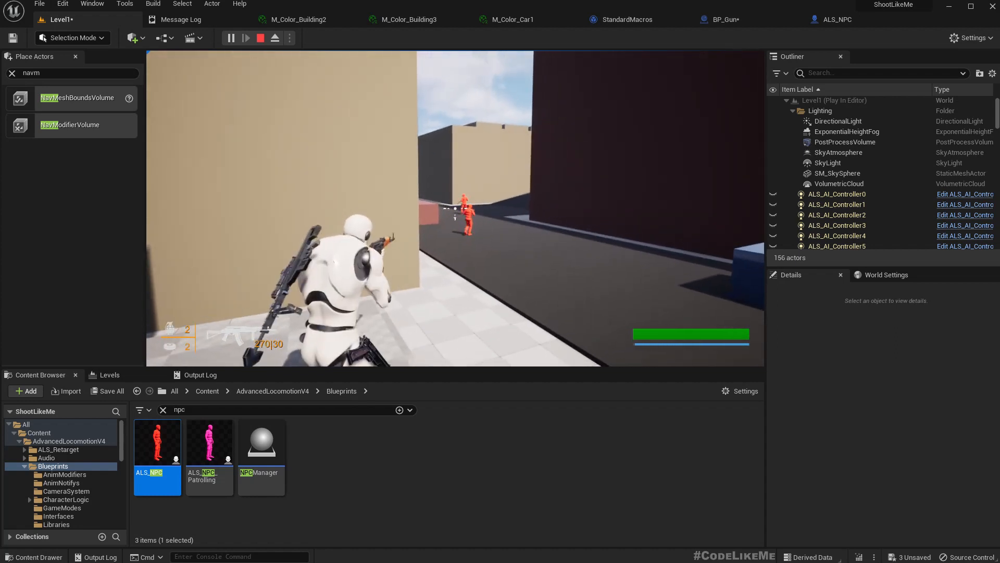
pyautogui.click(455, 208)
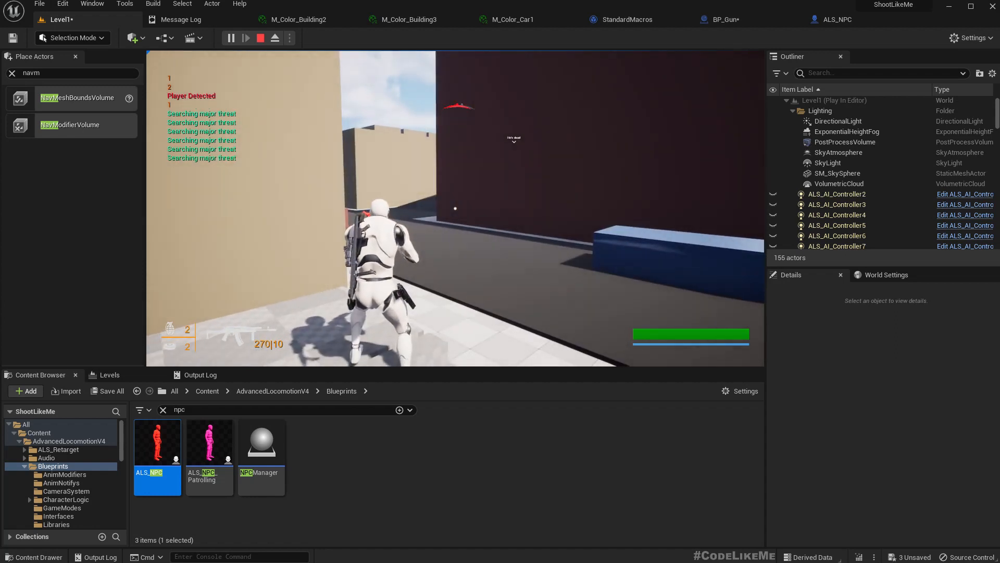
# Advance along the street, scout the NPCs behind the blue box through zoomed binoculars, and end the playtest.
pyautogui.press('w')
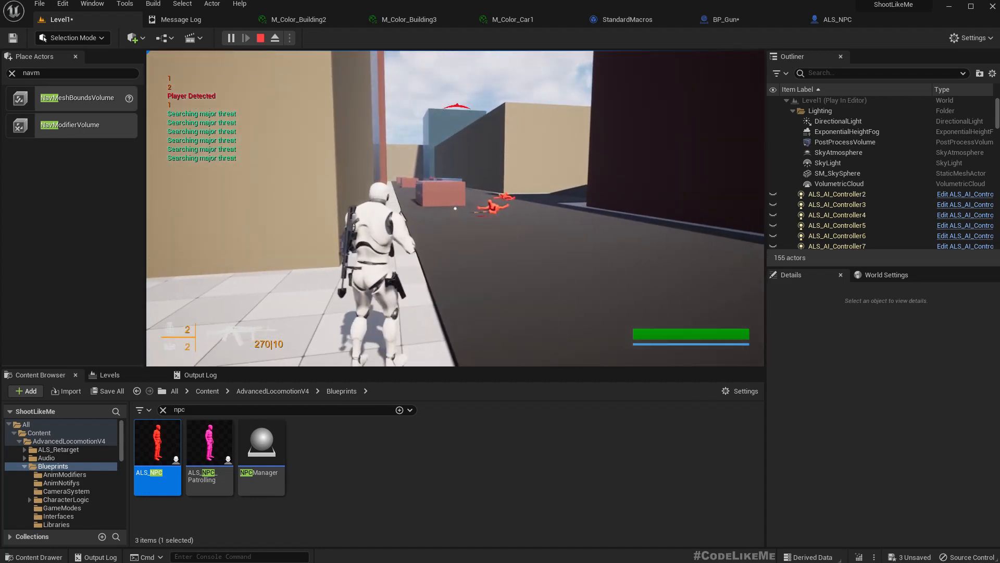
pyautogui.press('w')
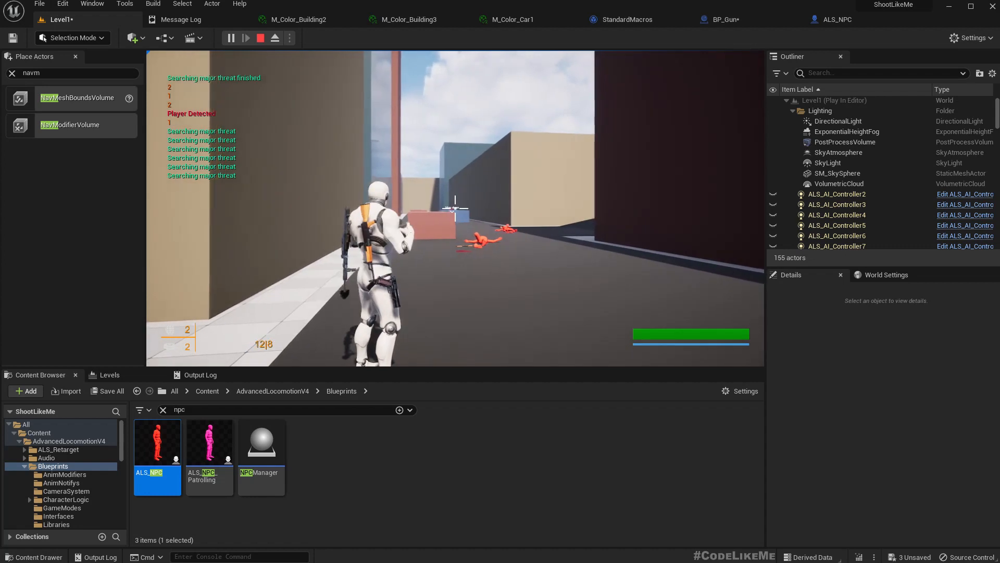
pyautogui.press('b')
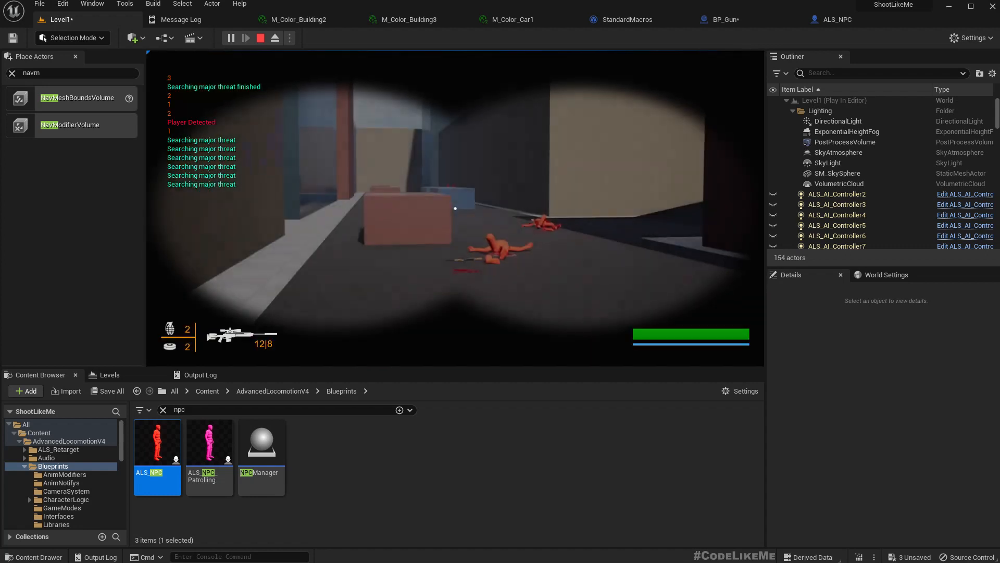
pyautogui.scroll(2, 455, 208)
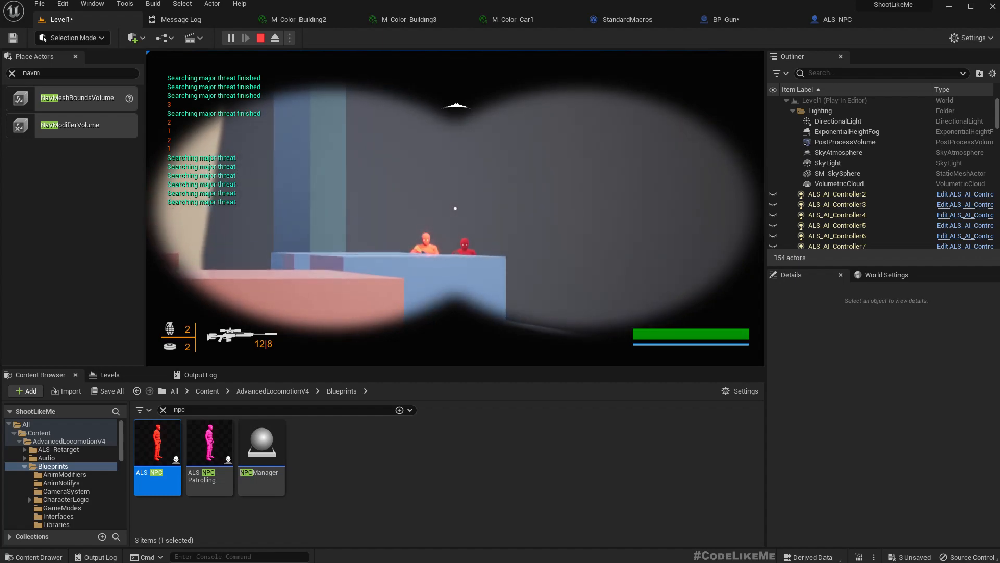
pyautogui.scroll(-2, 455, 208)
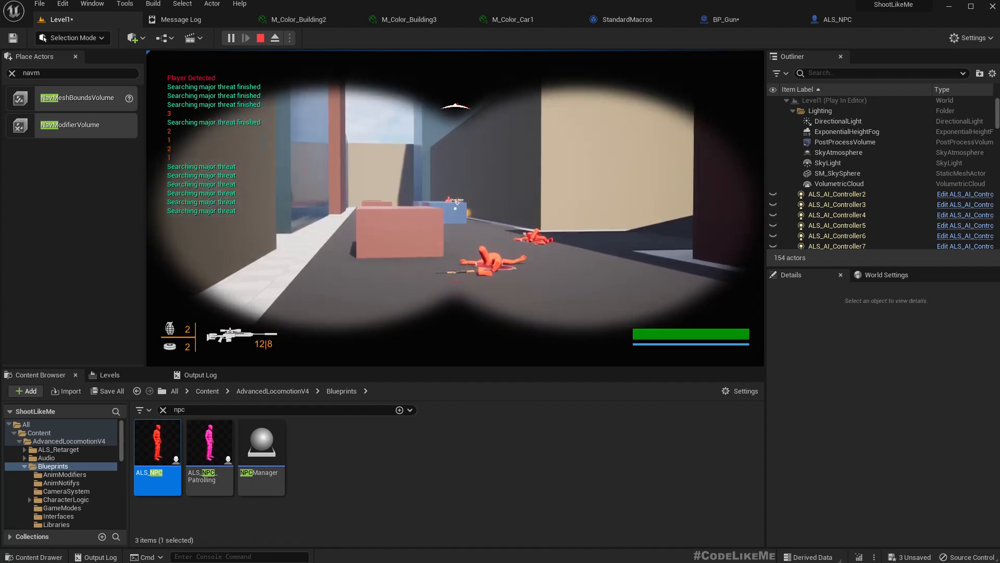
pyautogui.press('b')
pyautogui.press('Escape')
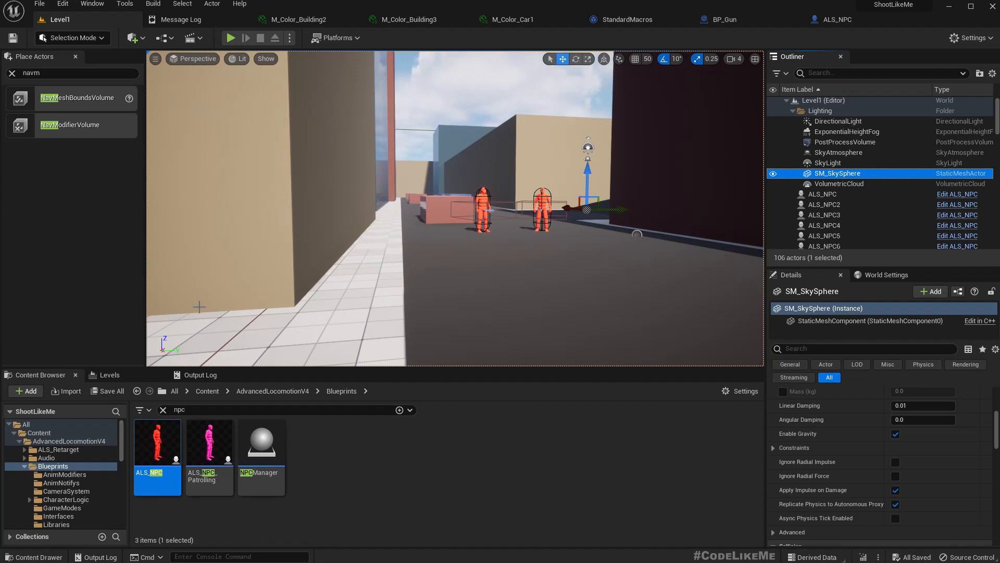
# Examine the placement of the enemy NPC pairs along the streets and around the buildings.
pyautogui.press('e')
pyautogui.moveTo(499, 229); pyautogui.dragTo(640, 254, button='right')
pyautogui.press('w')
pyautogui.press('d')
pyautogui.press('w')
pyautogui.press('d')
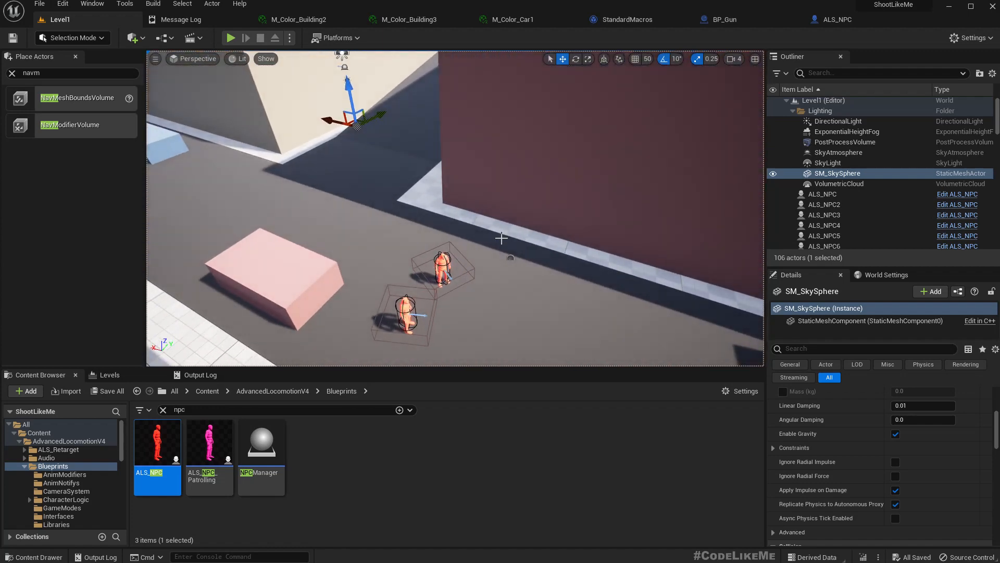
pyautogui.moveTo(455, 209); pyautogui.dragTo(547, 203, button='right')
pyautogui.press('w')
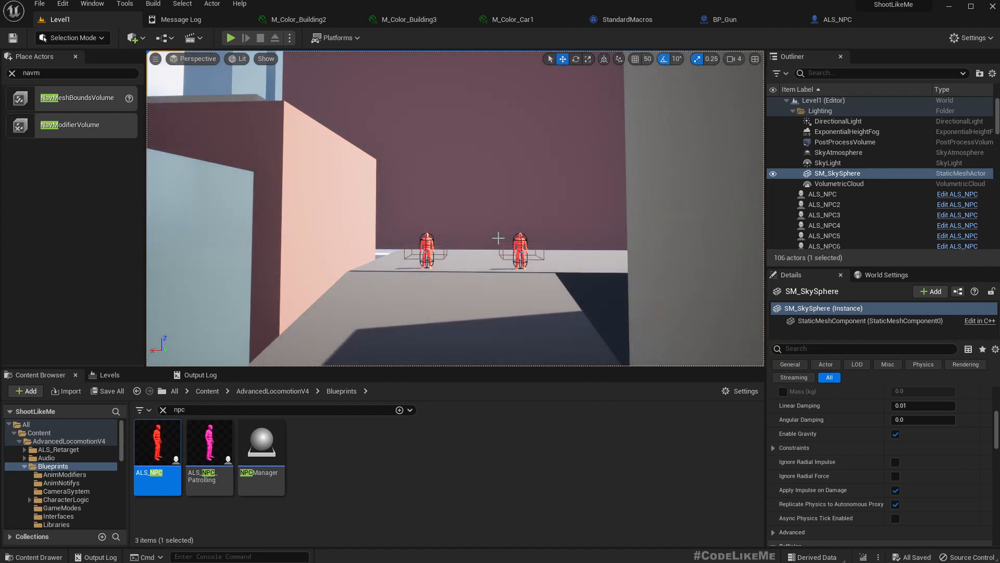
pyautogui.press('w')
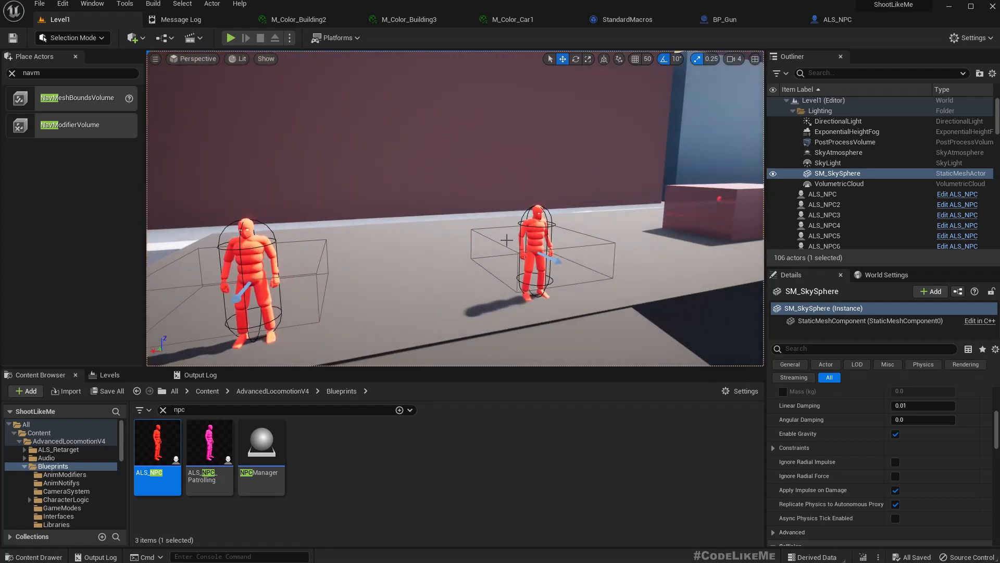
pyautogui.moveTo(453, 257)
pyautogui.mouseDown(button='right')
pyautogui.moveTo(730, 261)
pyautogui.moveTo(709, 245)
pyautogui.moveTo(656, 276)
pyautogui.moveTo(541, 282)
pyautogui.moveTo(453, 270)
pyautogui.mouseUp(button='right')
pyautogui.press('w')
pyautogui.press('w')
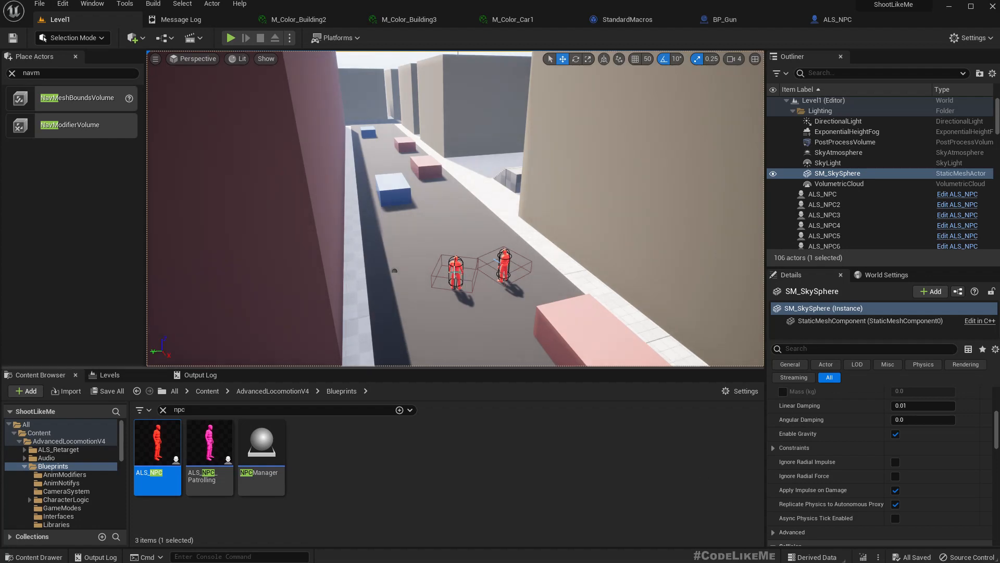
# Select ALS_NPC2 on the street and display the list of levels.
pyautogui.click(456, 272)
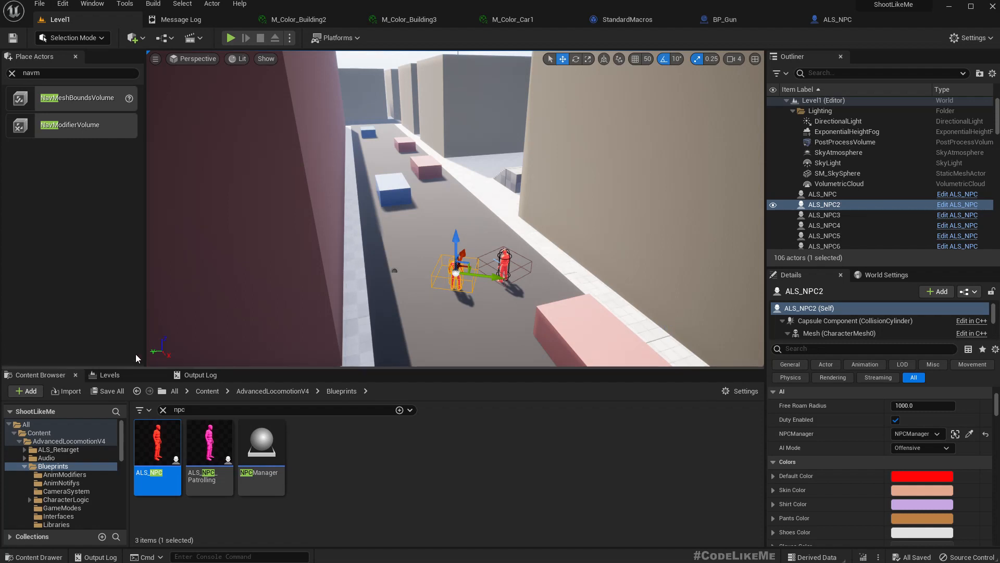
pyautogui.click(126, 377)
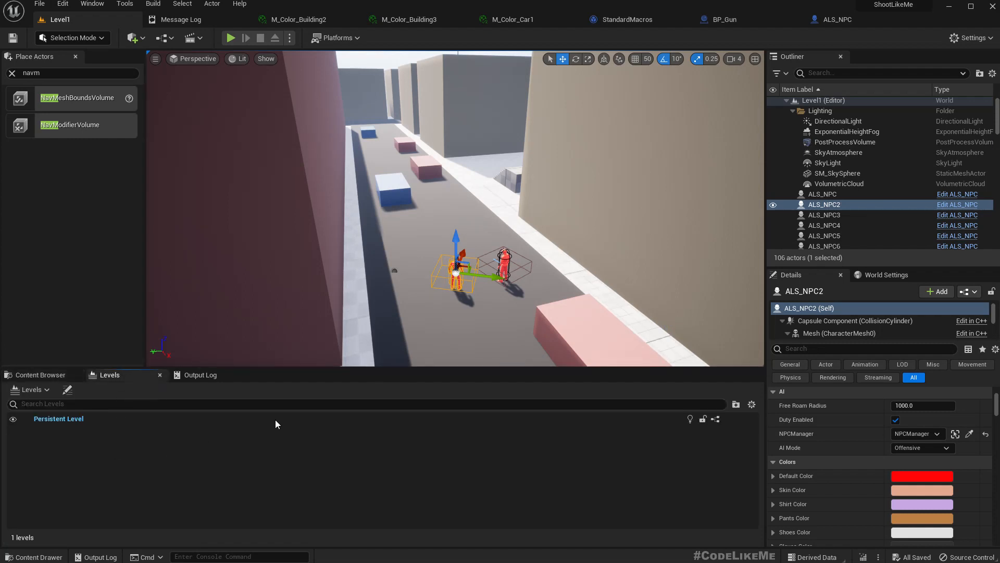
pyautogui.moveTo(544, 305); pyautogui.dragTo(521, 307, button='right')
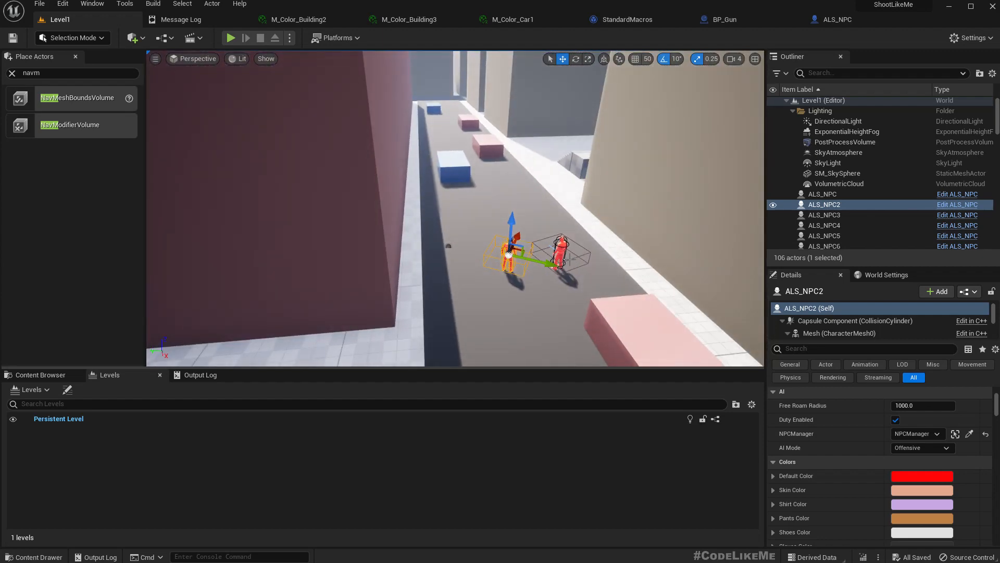
pyautogui.moveTo(570, 260); pyautogui.dragTo(377, 334, button='right')
pyautogui.press('w')
pyautogui.keyDown('ctrl'); pyautogui.click(472, 258); pyautogui.keyUp('ctrl')
pyautogui.keyDown('ctrl'); pyautogui.click(354, 260); pyautogui.keyUp('ctrl')
pyautogui.press('s')
pyautogui.press('e')
pyautogui.press('w')
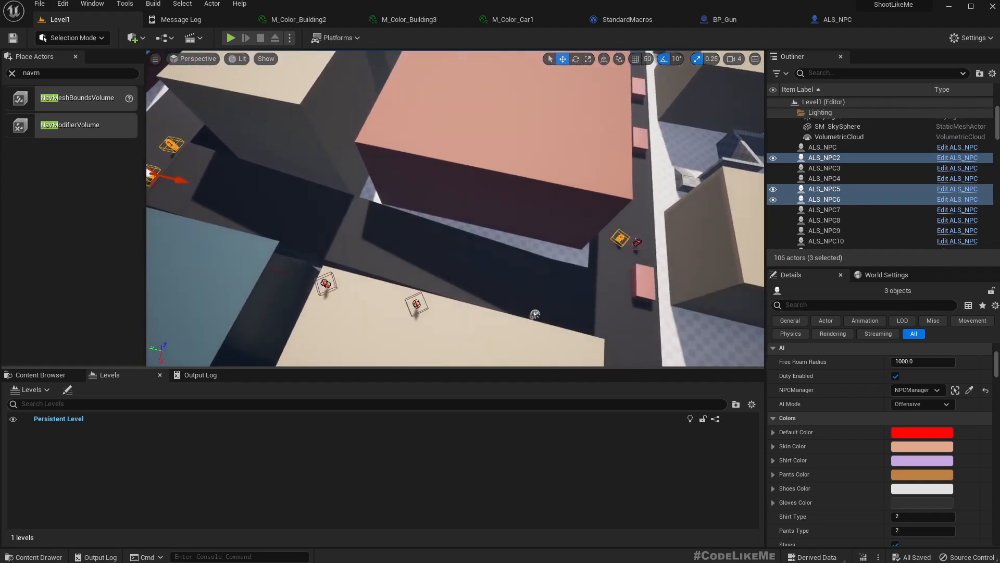
# Move ALS_NPC4 across the beige roof to stand close to ALS_NPC3 at the corner.
pyautogui.moveTo(425, 255); pyautogui.dragTo(432, 257, button='right')
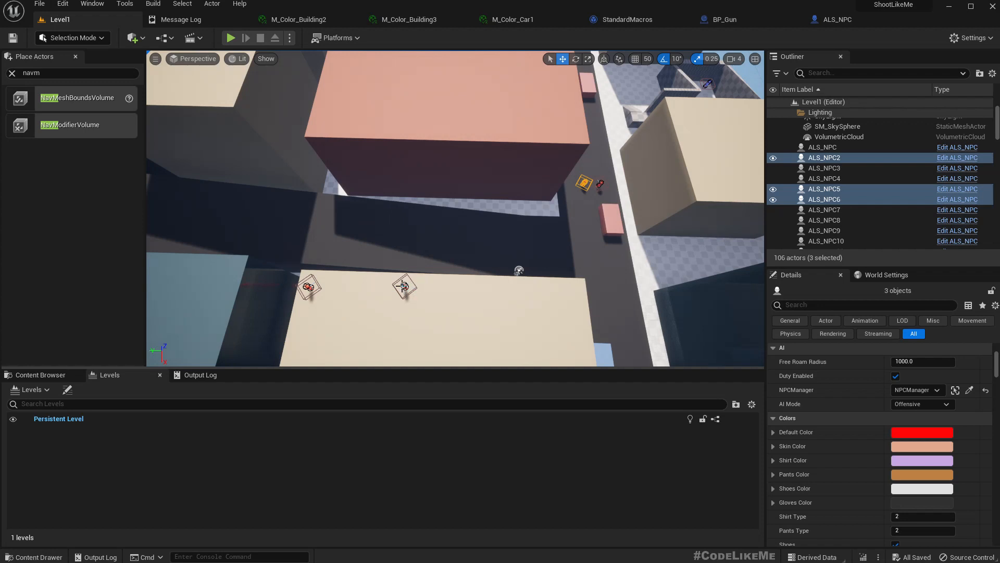
pyautogui.click(403, 286)
pyautogui.moveTo(411, 288); pyautogui.dragTo(349, 296)
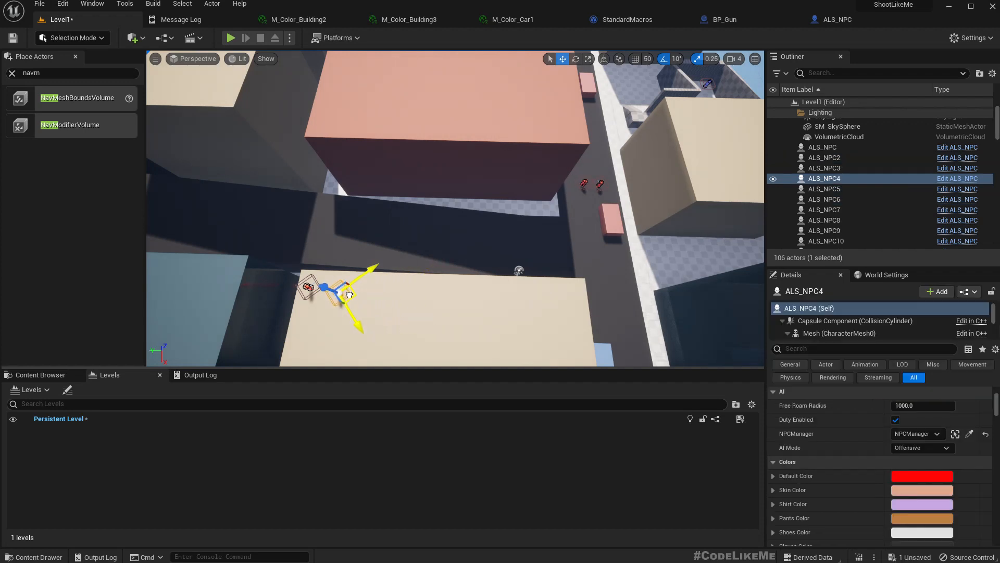
# Select ALS_NPC3, ALS_NPC4, ALS_NPC5 and ALS_NPC6 together and start creating a new level from the selected actors.
pyautogui.moveTo(349, 295); pyautogui.dragTo(322, 272, button='right')
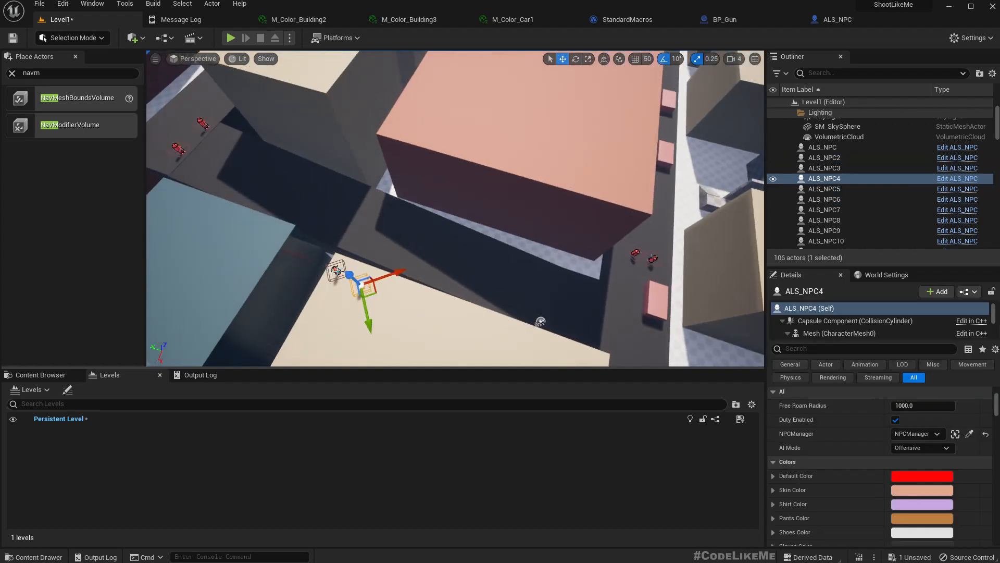
pyautogui.keyDown('ctrl'); pyautogui.click(337, 271); pyautogui.keyUp('ctrl')
pyautogui.keyDown('ctrl'); pyautogui.click(180, 149); pyautogui.keyUp('ctrl')
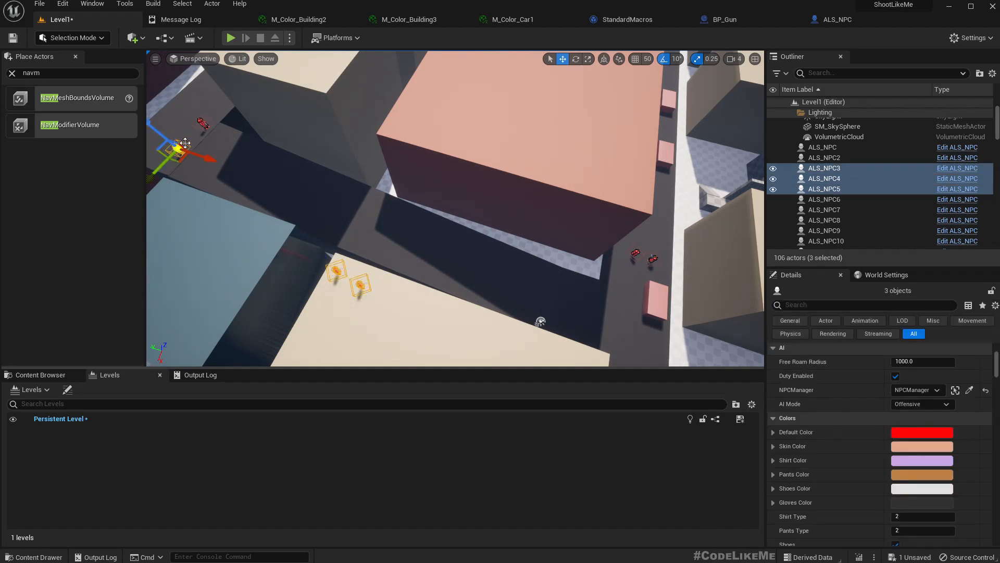
pyautogui.keyDown('ctrl'); pyautogui.click(203, 121); pyautogui.keyUp('ctrl')
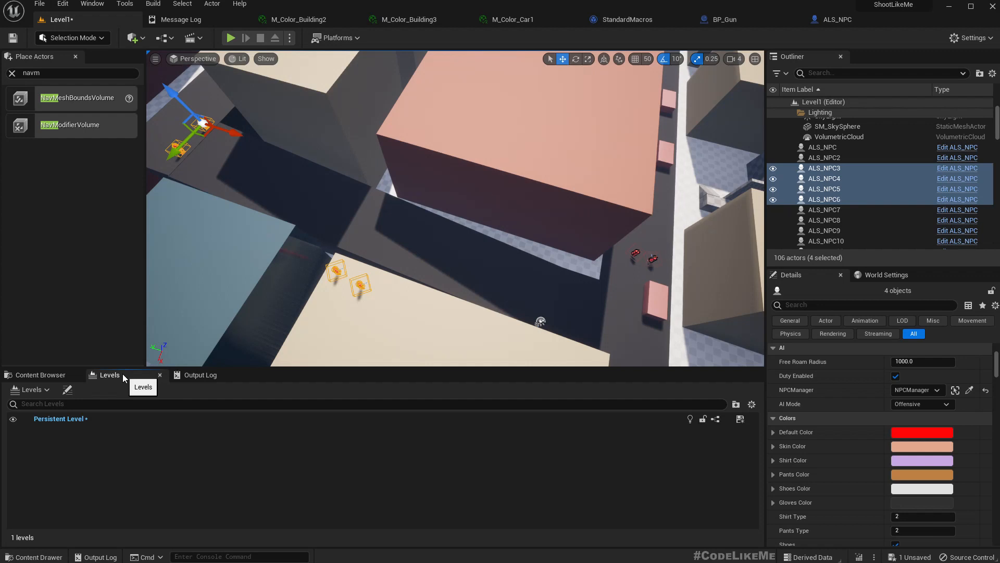
pyautogui.click(92, 3)
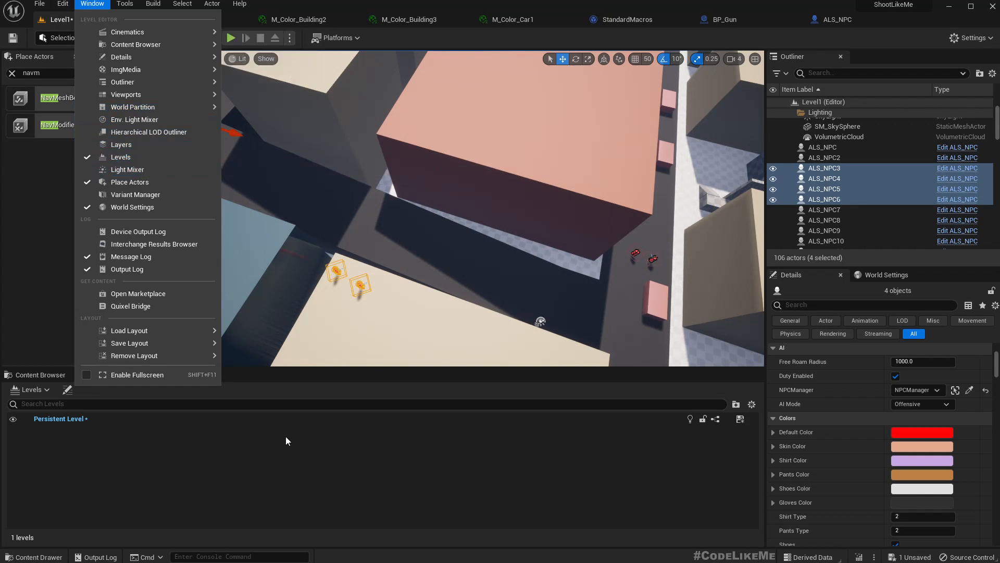
pyautogui.click(83, 404)
pyautogui.click(42, 394)
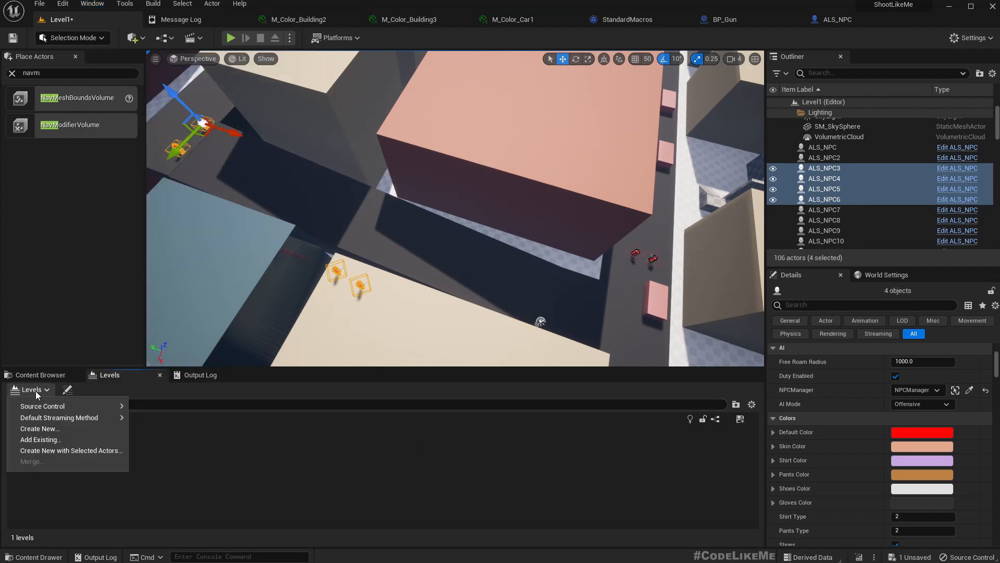
pyautogui.click(68, 451)
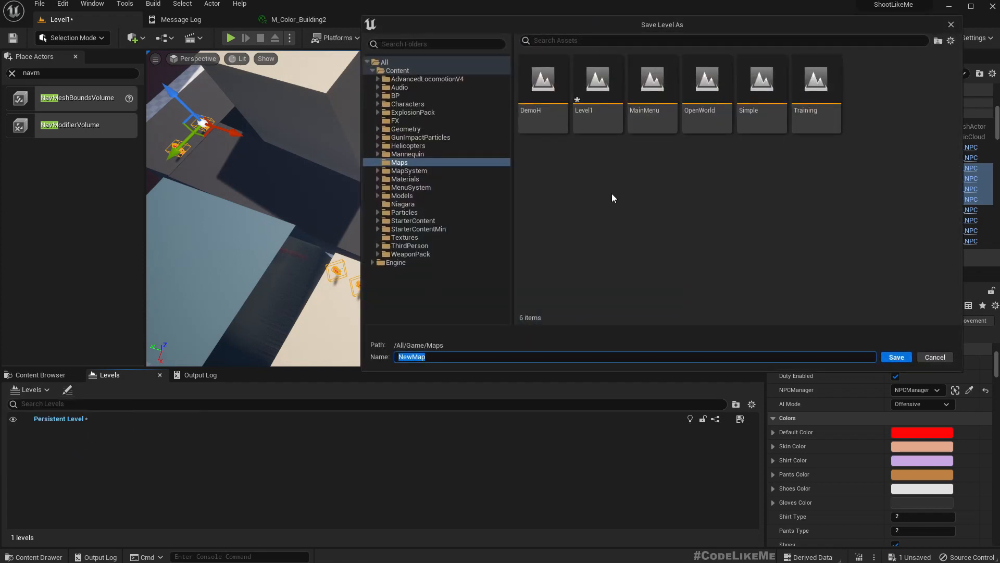
# Create a Level1 folder inside Maps and save the new level under the name Enemy1.
pyautogui.rightClick(603, 157)
pyautogui.click(649, 174)
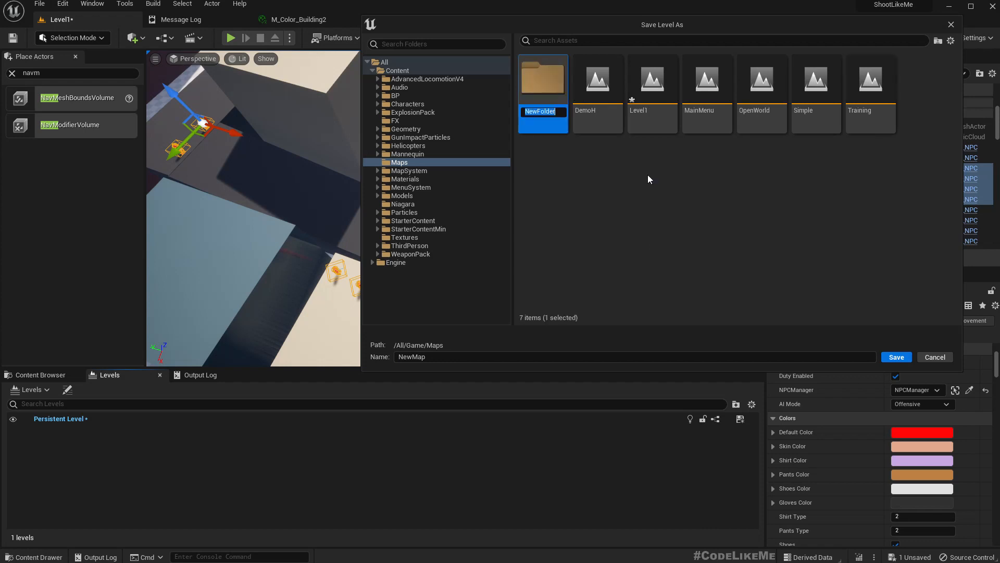
pyautogui.write('Level1')
pyautogui.press('Return')
pyautogui.doubleClick(470, 355)
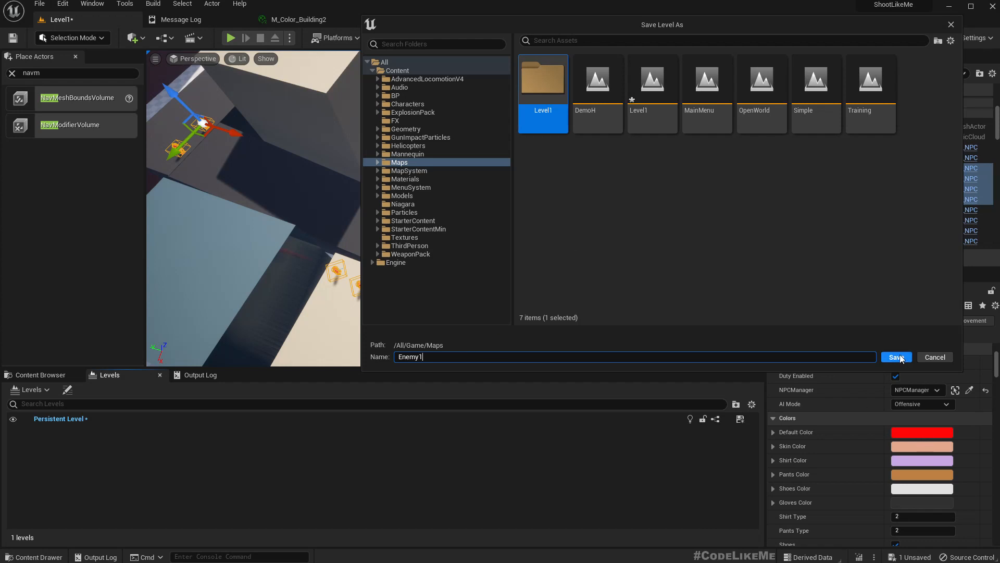
pyautogui.click(896, 357)
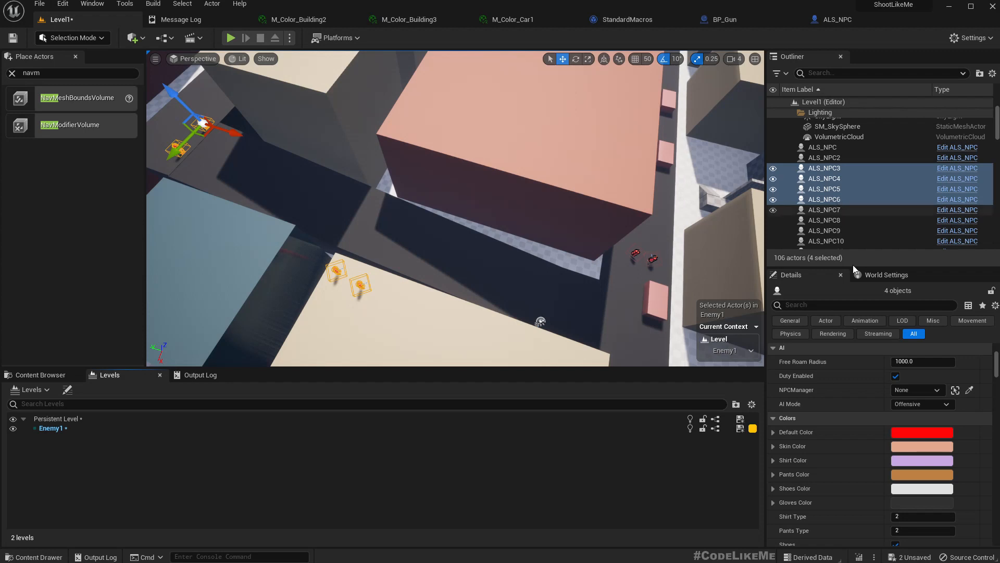
# Try to assign the level's NPCManager to the four selected Enemy1 NPCs and save the levels.
pyautogui.click(918, 390)
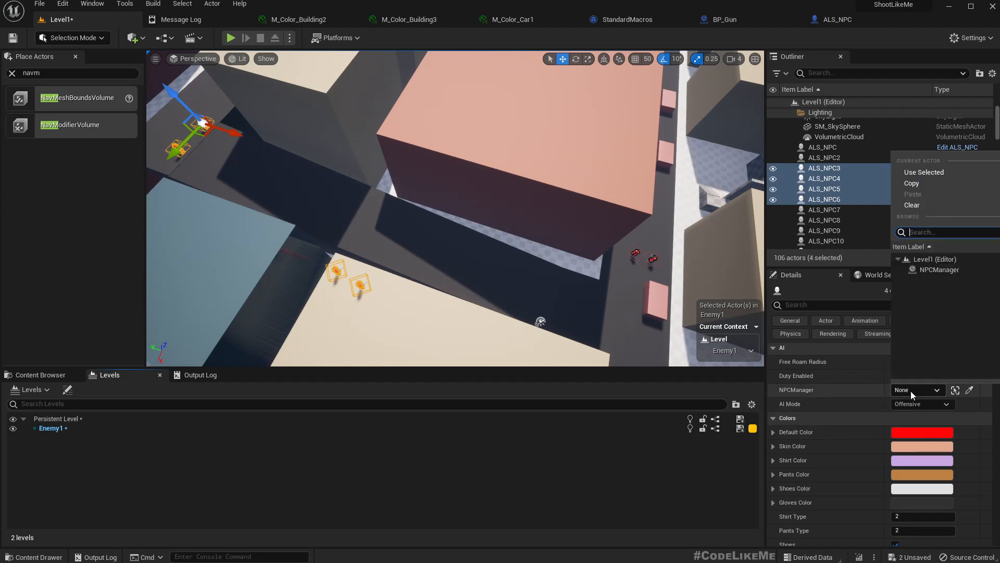
pyautogui.click(930, 274)
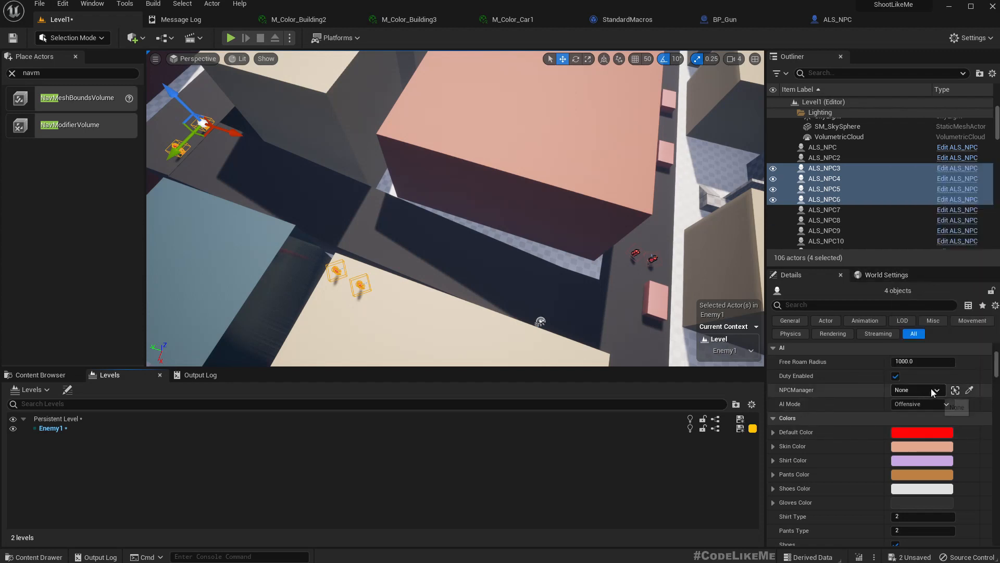
pyautogui.hotkey('ctrl', 's')
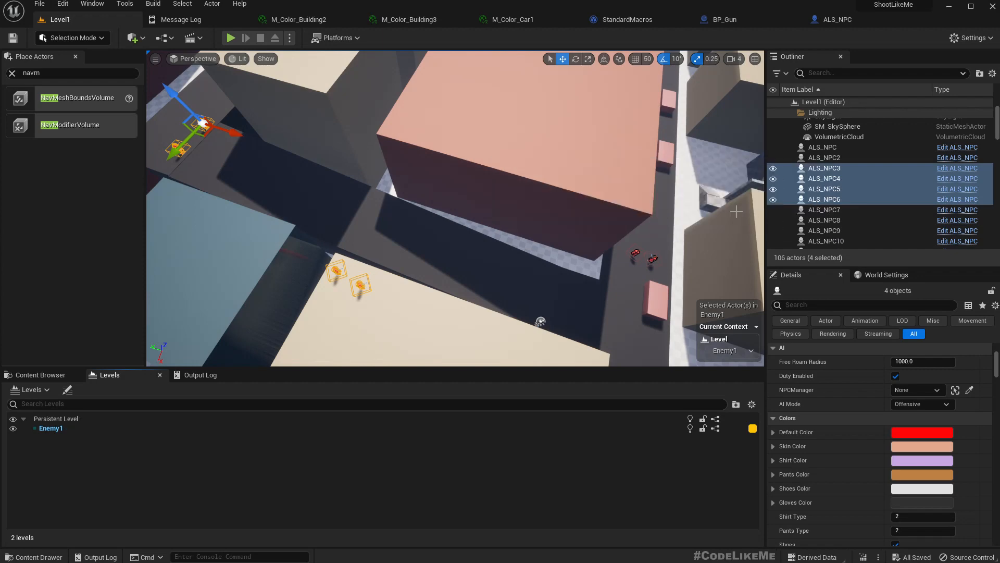
# Examine the Enemy1 sublevel's available options and its level streaming details.
pyautogui.press('w')
pyautogui.moveTo(589, 216); pyautogui.dragTo(573, 166, button='right')
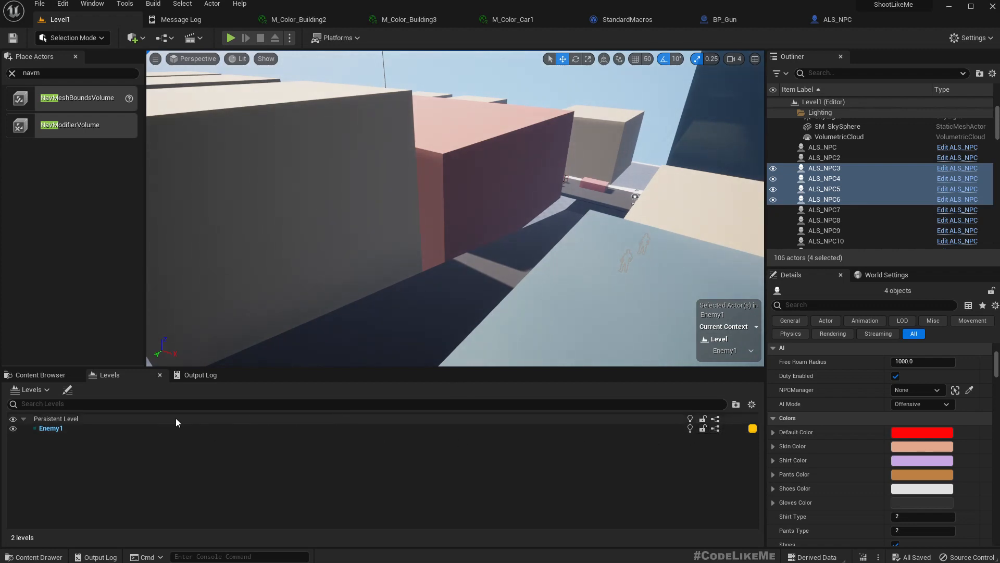
pyautogui.click(125, 429)
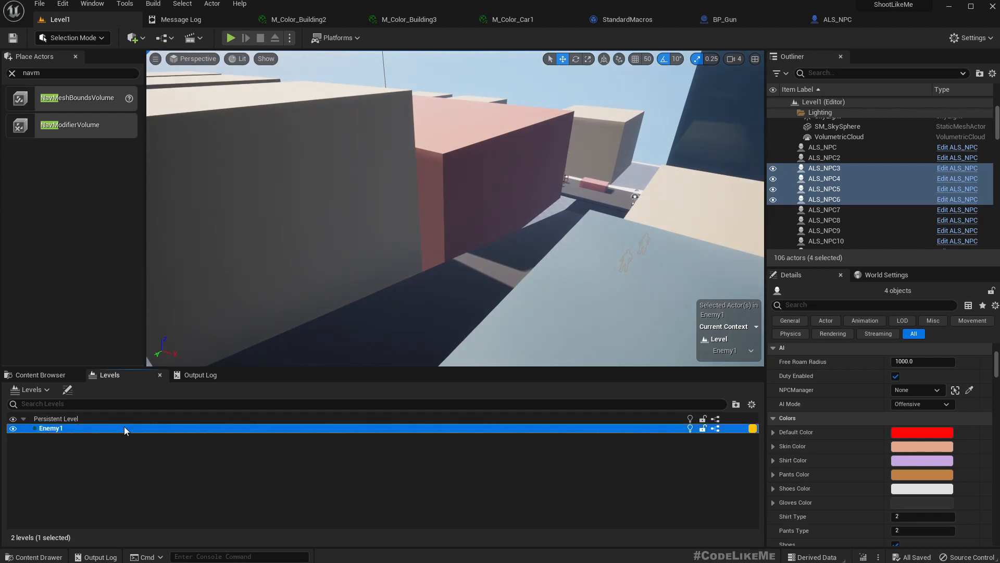
pyautogui.rightClick(124, 426)
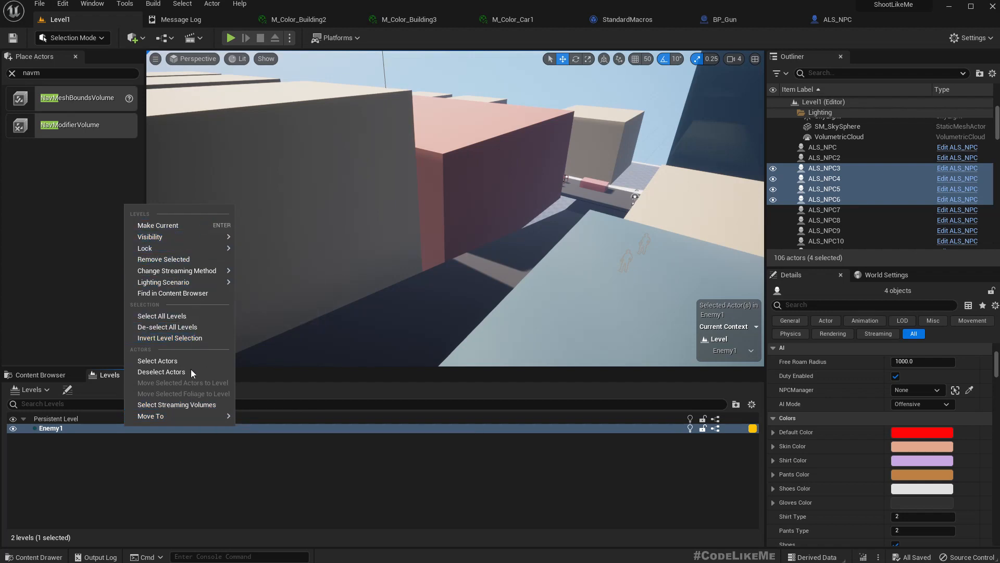
pyautogui.click(587, 470)
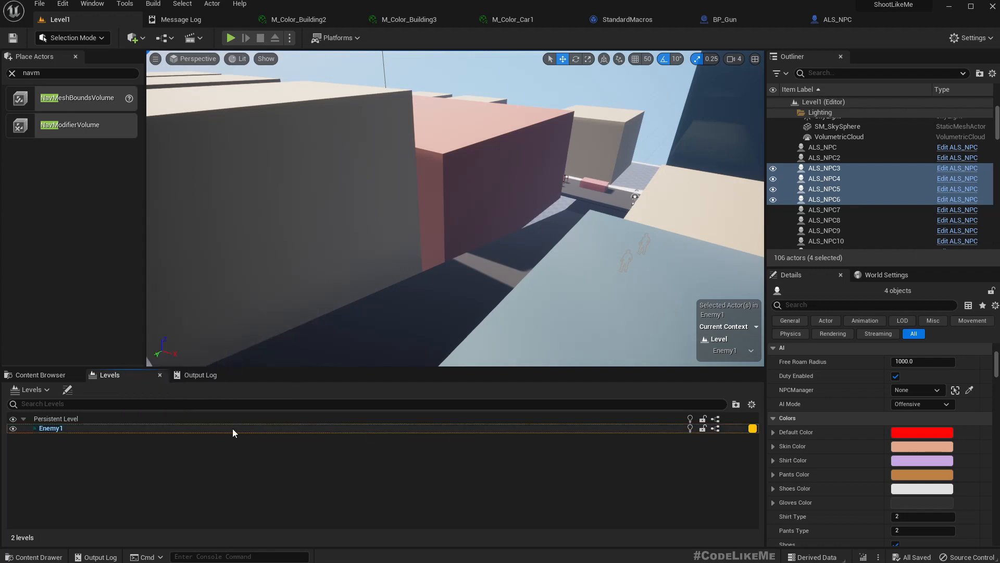
pyautogui.click(147, 421)
pyautogui.click(75, 430)
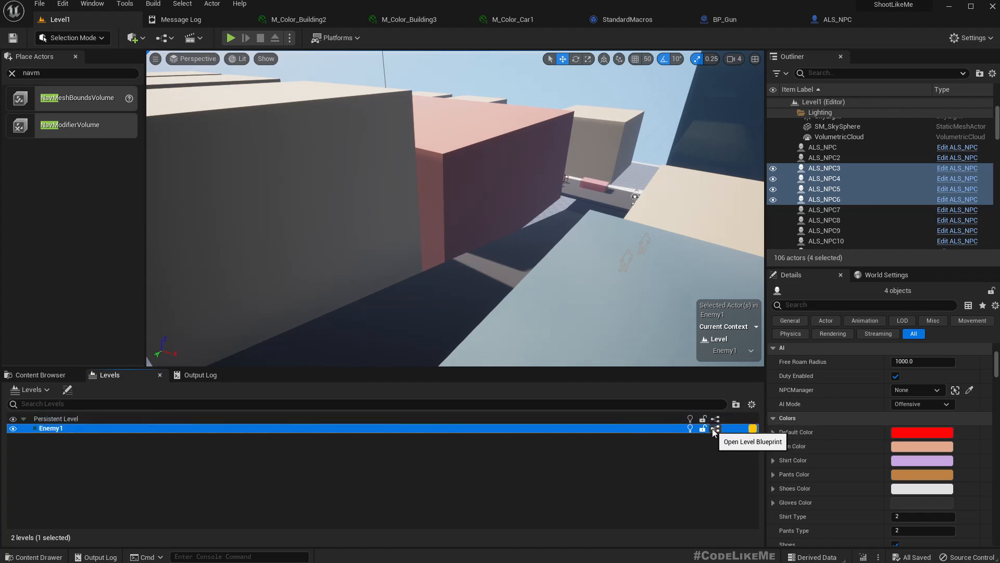
pyautogui.click(67, 390)
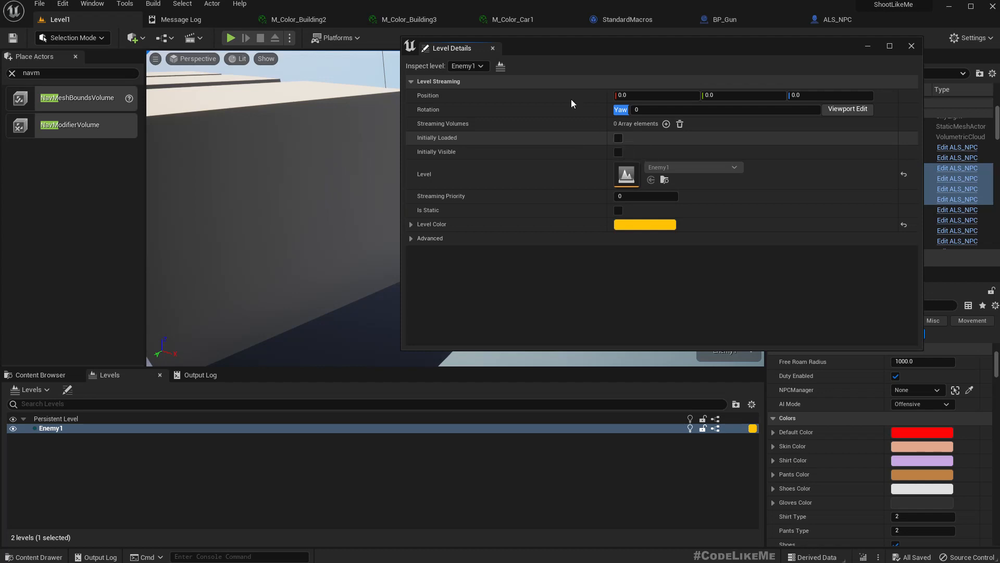
pyautogui.click(492, 49)
# Playtest the level full screen and fly the debug camera over the street and rooftops to check for the Enemy1 NPCs.
pyautogui.press('F11')
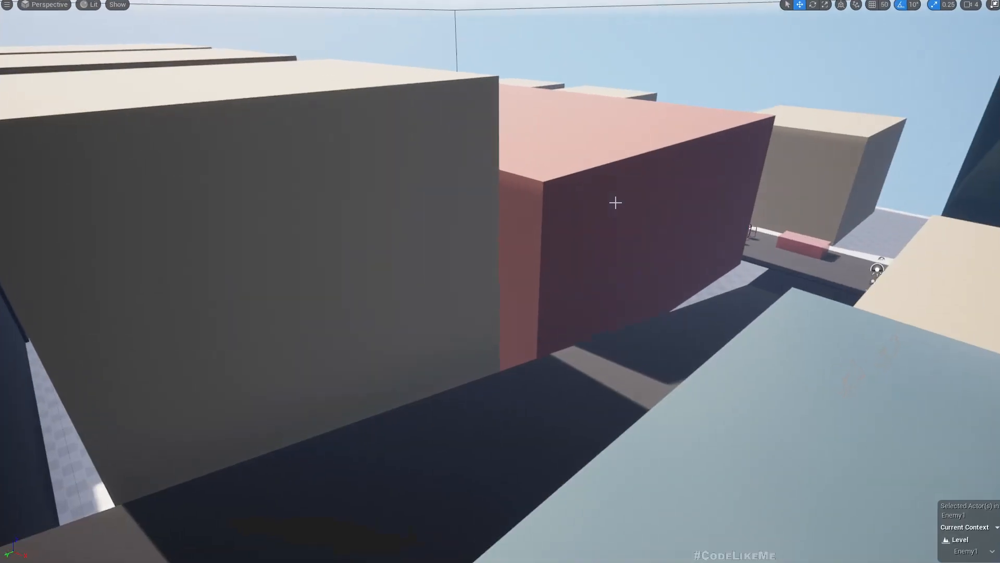
pyautogui.hotkey('alt', 'p')
pyautogui.press('w')
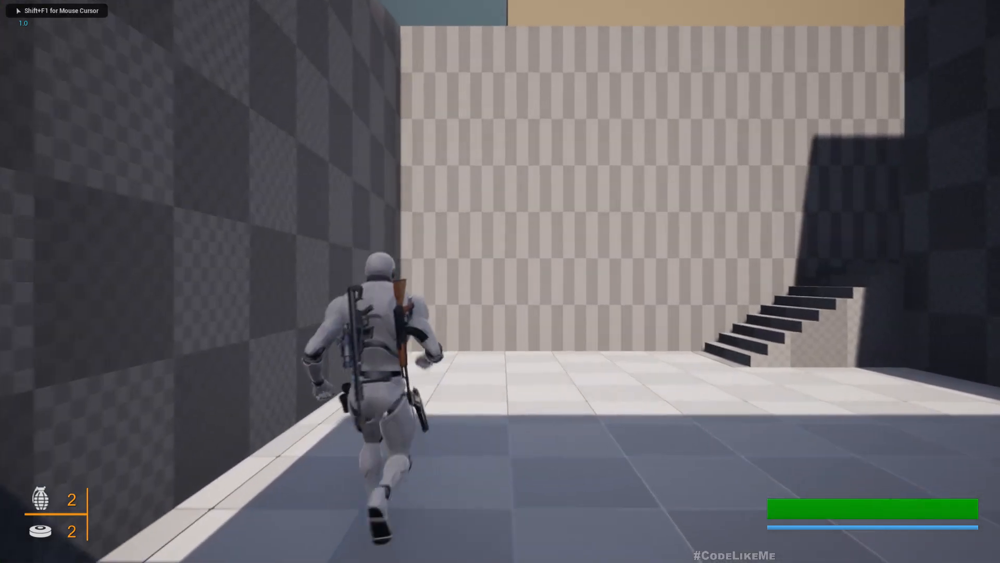
pyautogui.press('`')
pyautogui.press('Up')
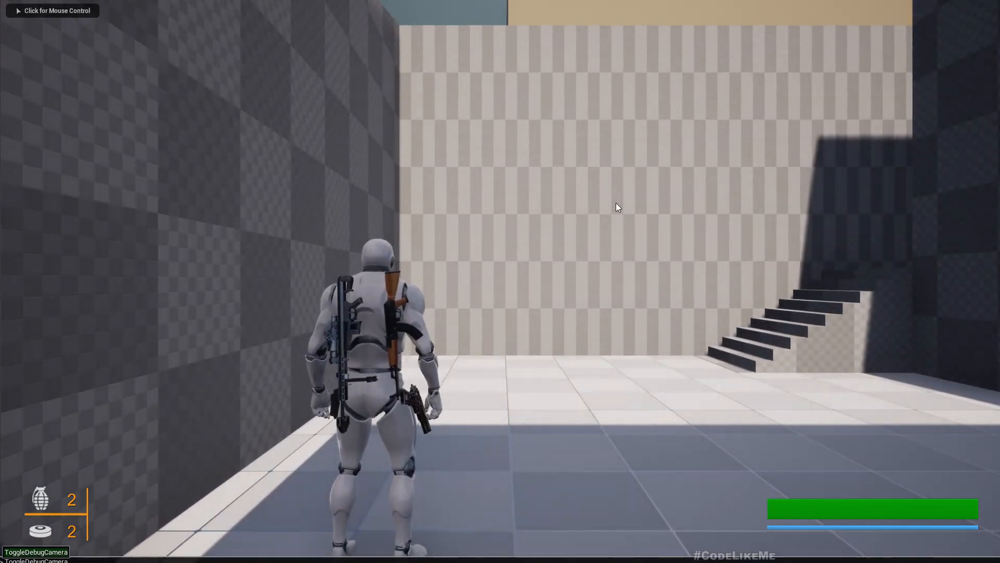
pyautogui.click(617, 208)
pyautogui.press('w')
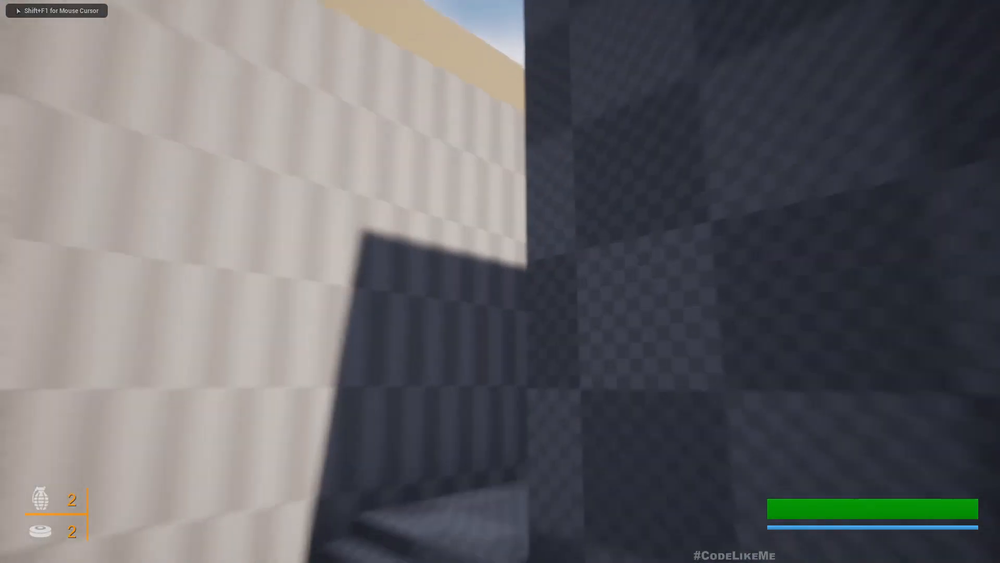
pyautogui.press('w')
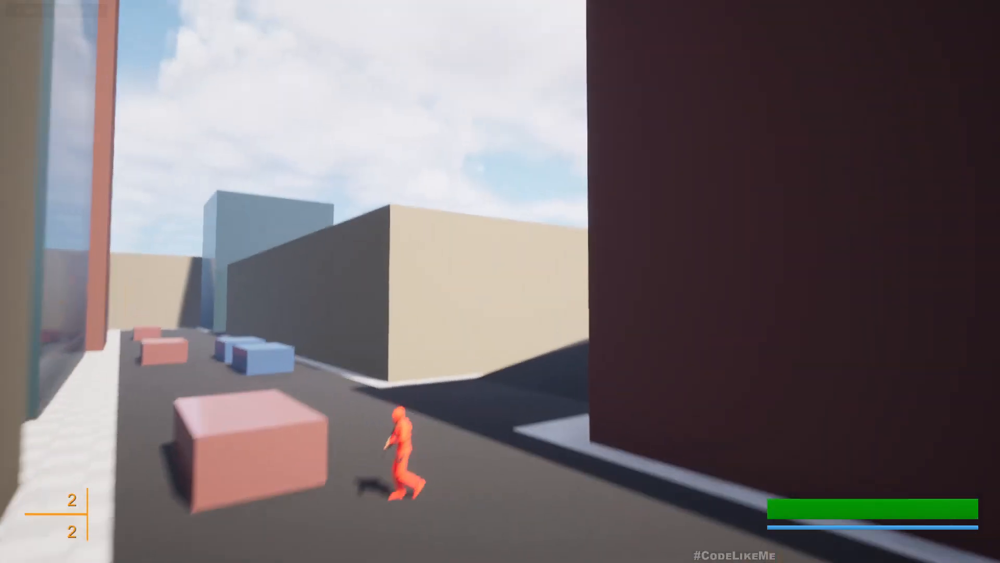
pyautogui.press('w')
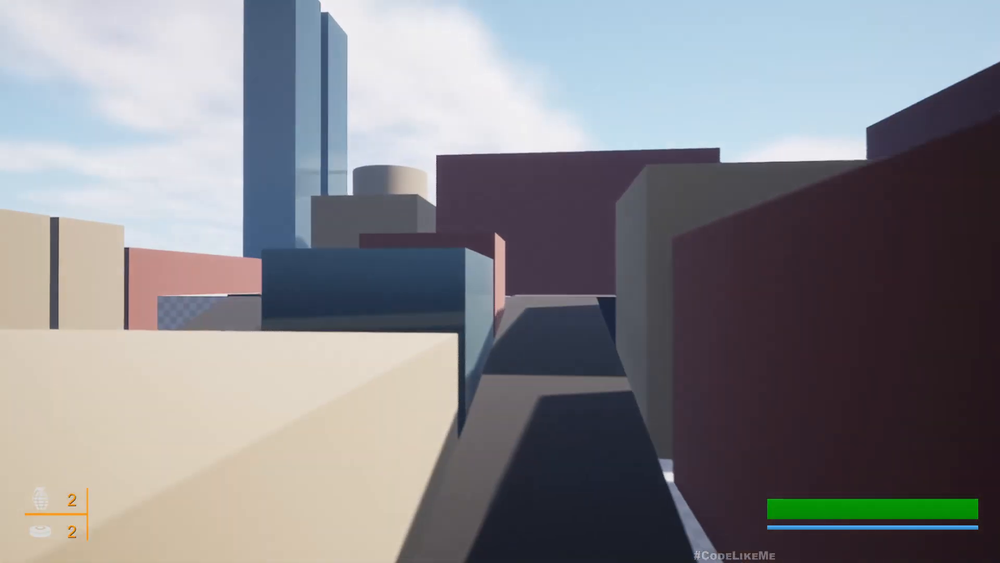
# End the playtest, restore the normal editor layout and open the level details for Enemy1.
pyautogui.press('Escape')
pyautogui.moveTo(732, 258); pyautogui.dragTo(727, 257, button='right')
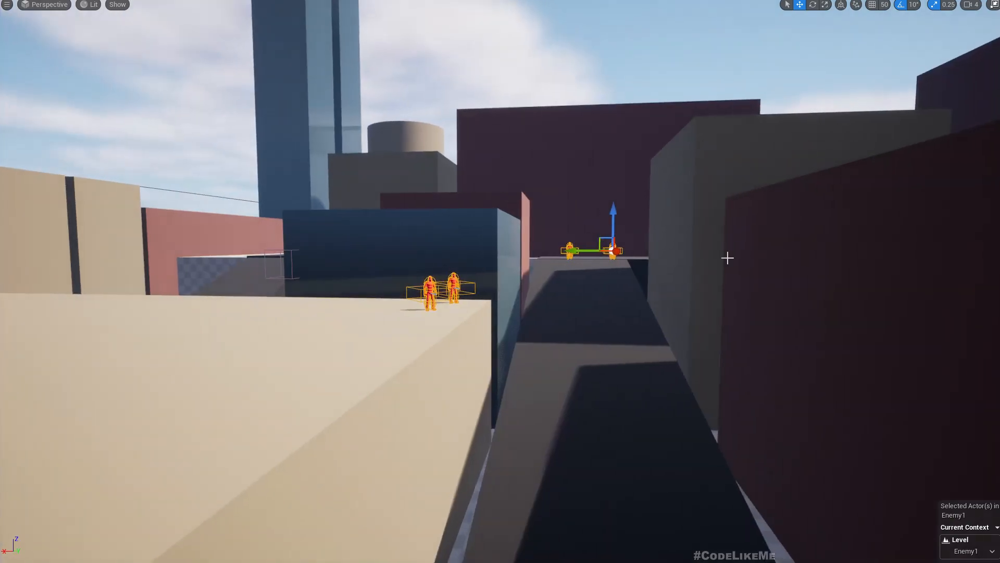
pyautogui.press('F11')
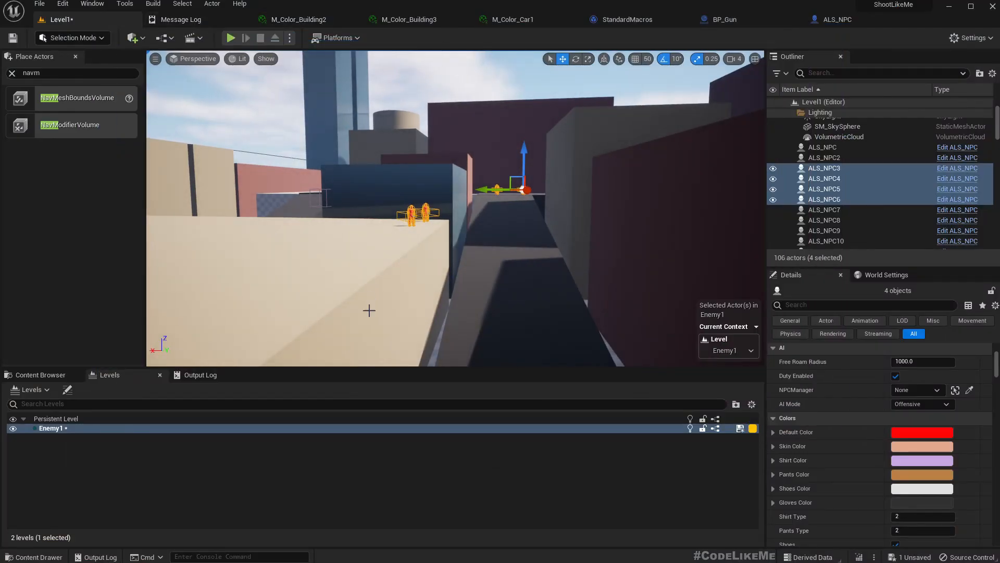
pyautogui.click(64, 389)
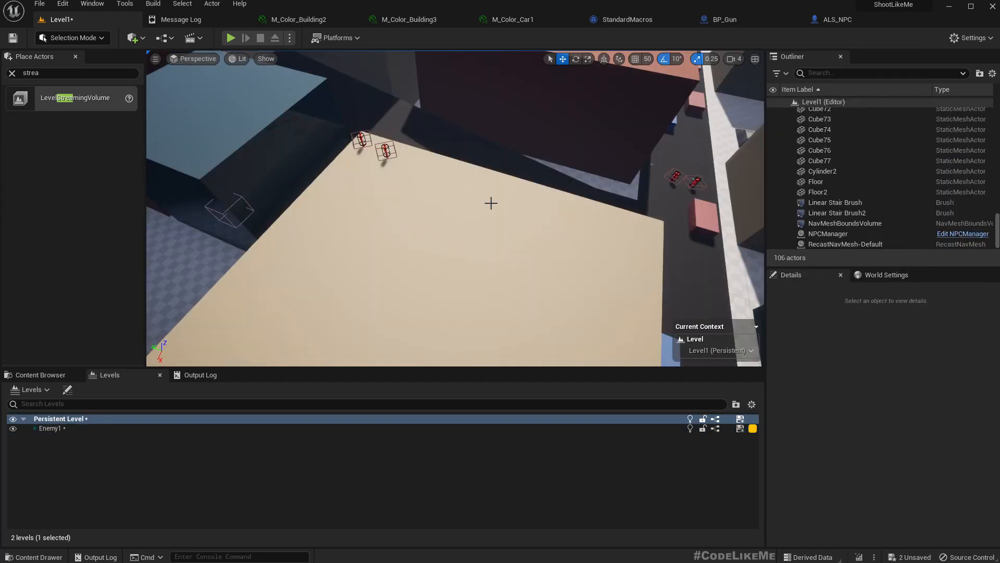
# Browse the project content to the BP/MissionSystems folder, clearing the npc search filter.
pyautogui.click(41, 374)
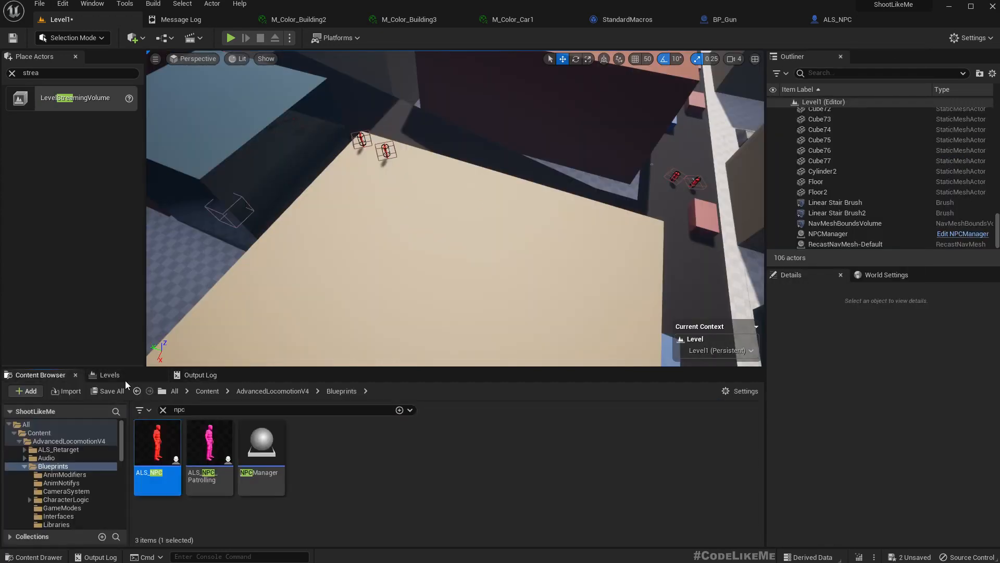
pyautogui.click(24, 466)
pyautogui.scroll(-3, 78, 465)
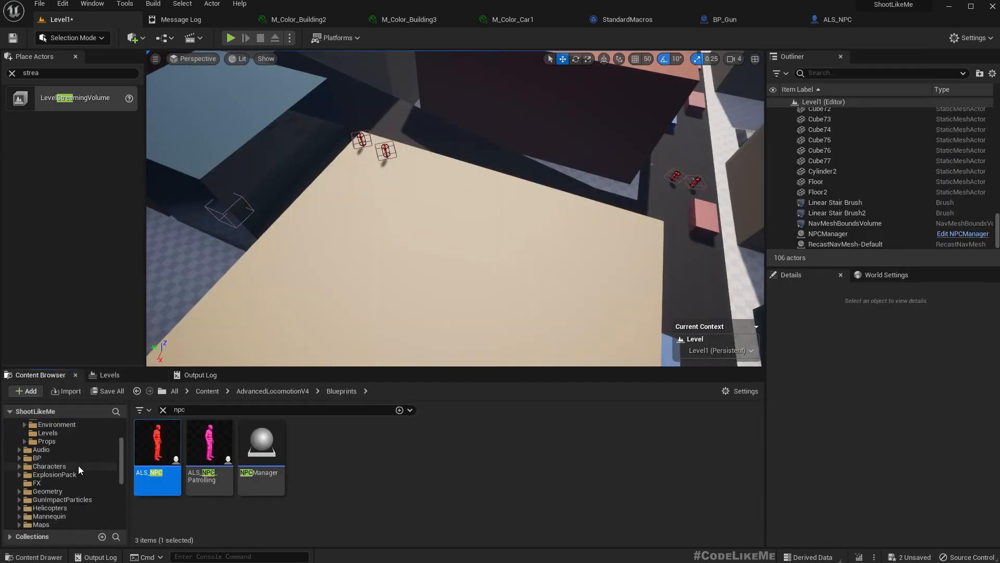
pyautogui.click(44, 458)
pyautogui.click(162, 412)
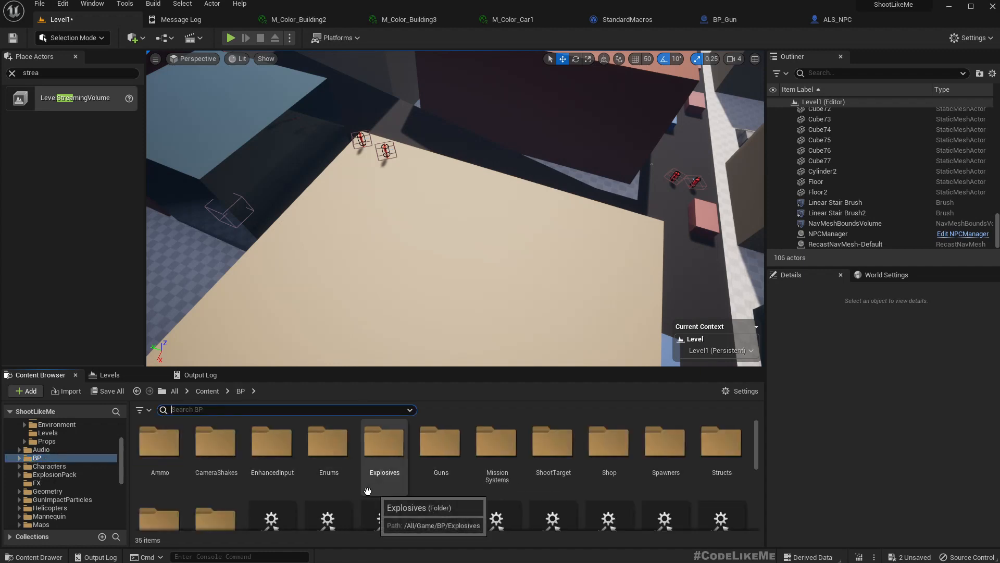
pyautogui.scroll(-1, 615, 487)
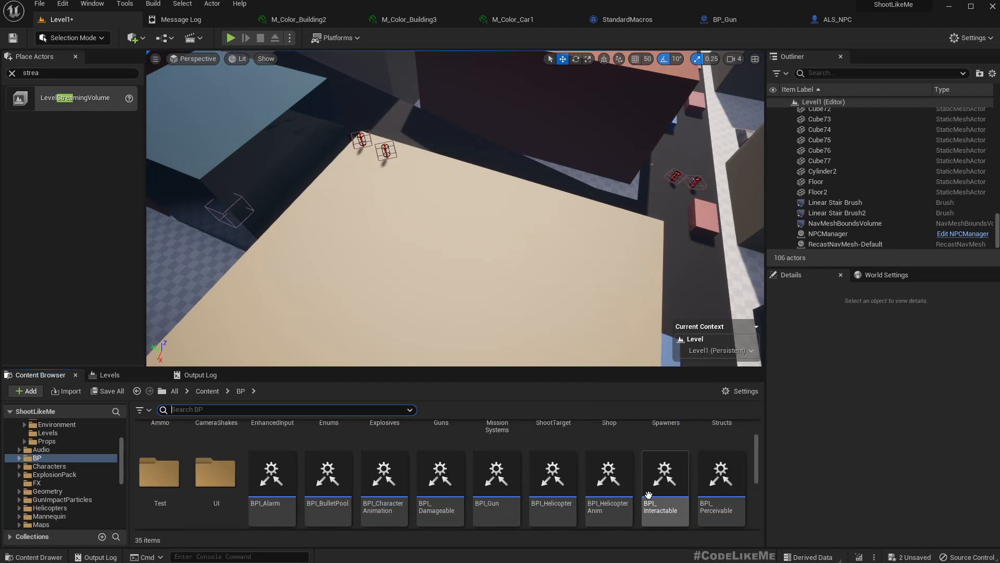
pyautogui.scroll(1, 651, 469)
pyautogui.scroll(-1, 306, 475)
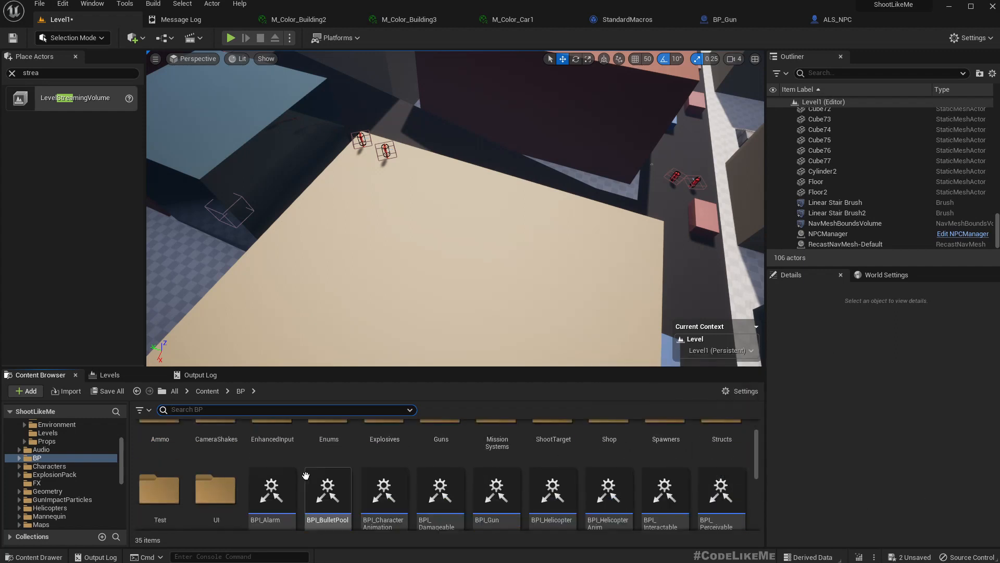
pyautogui.scroll(1, 306, 476)
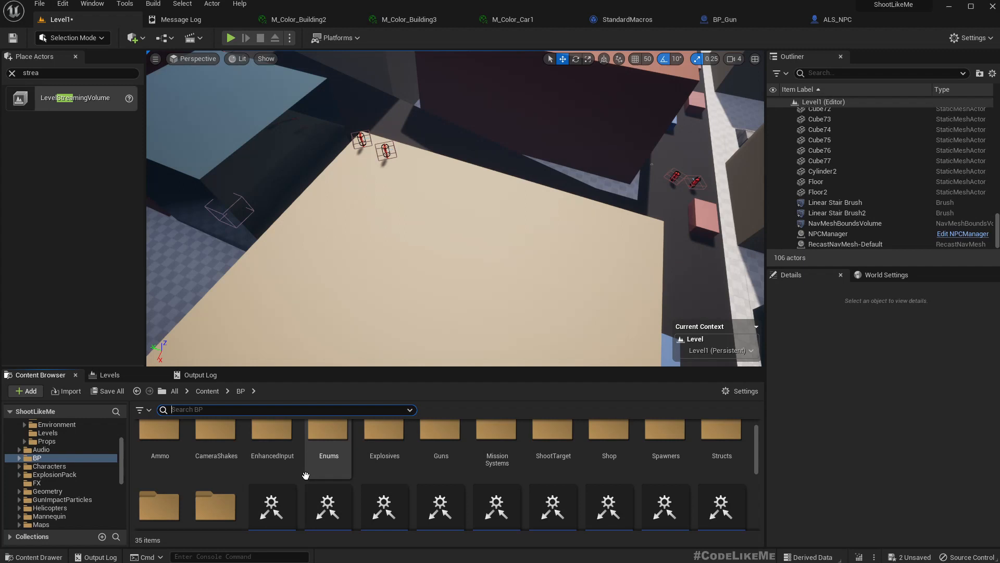
pyautogui.doubleClick(497, 442)
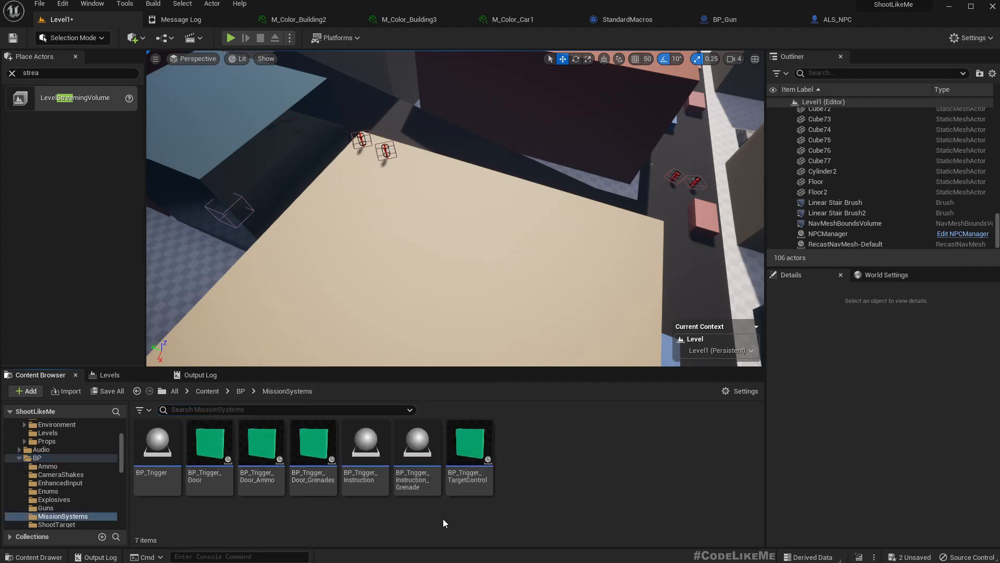
# Open the BP_Trigger blueprint, examine its start and end trigger volumes in 3D, and close it.
pyautogui.click(157, 445)
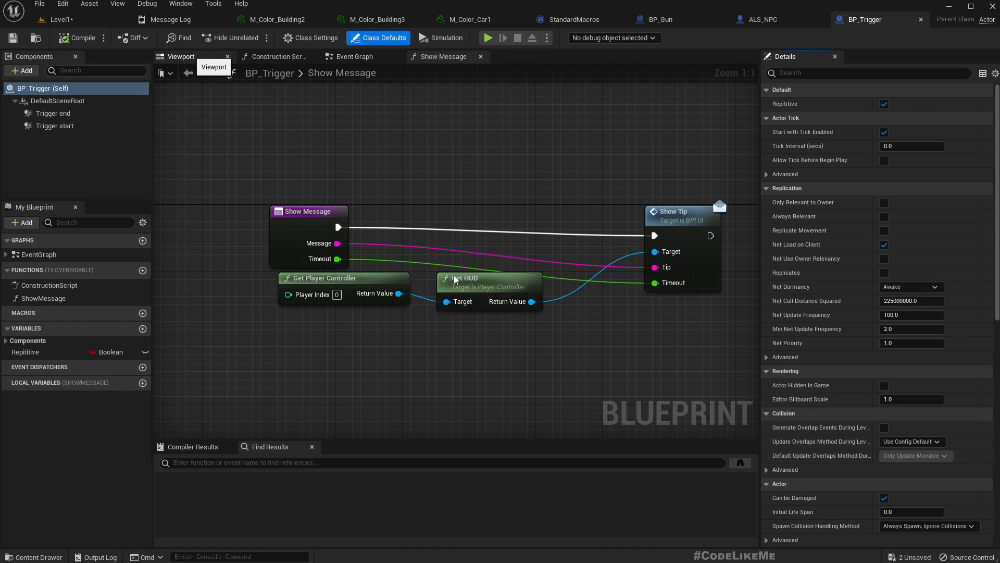
pyautogui.click(181, 56)
pyautogui.scroll(-5, 440, 226)
pyautogui.moveTo(526, 240); pyautogui.dragTo(516, 292, button='middle')
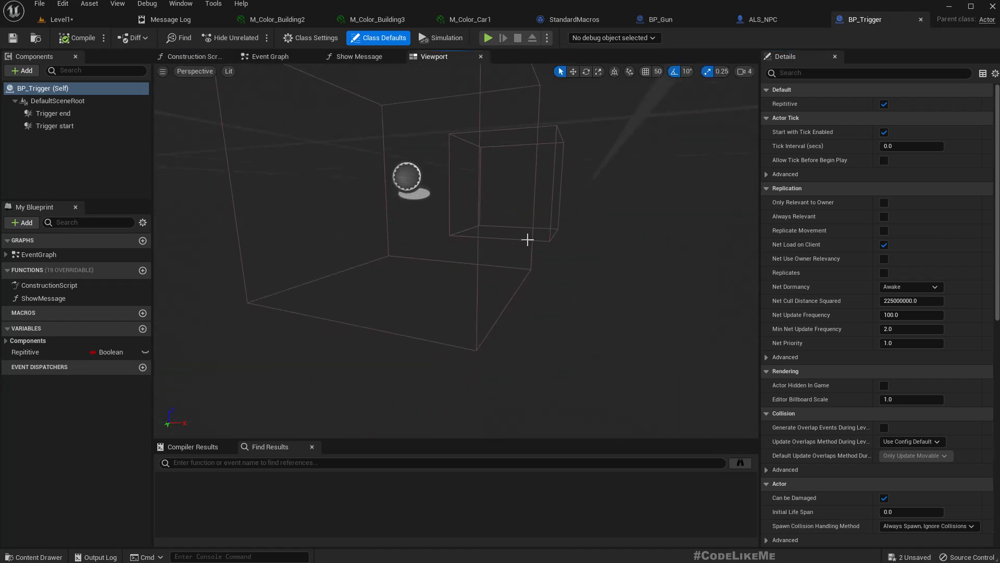
pyautogui.keyDown('alt'); pyautogui.moveTo(527, 239); pyautogui.dragTo(469, 297); pyautogui.keyUp('alt')
pyautogui.scroll(-4, 469, 239)
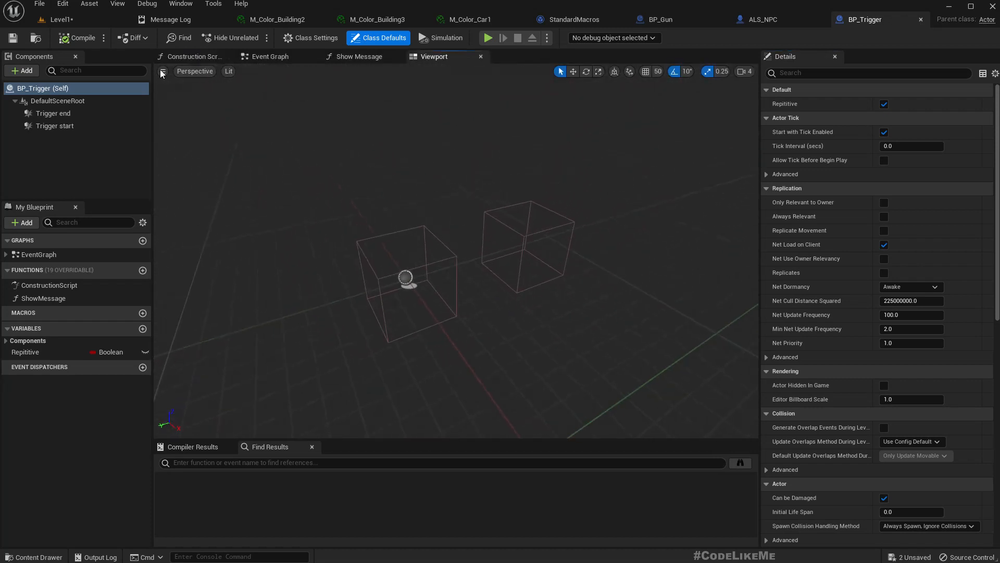
pyautogui.click(921, 20)
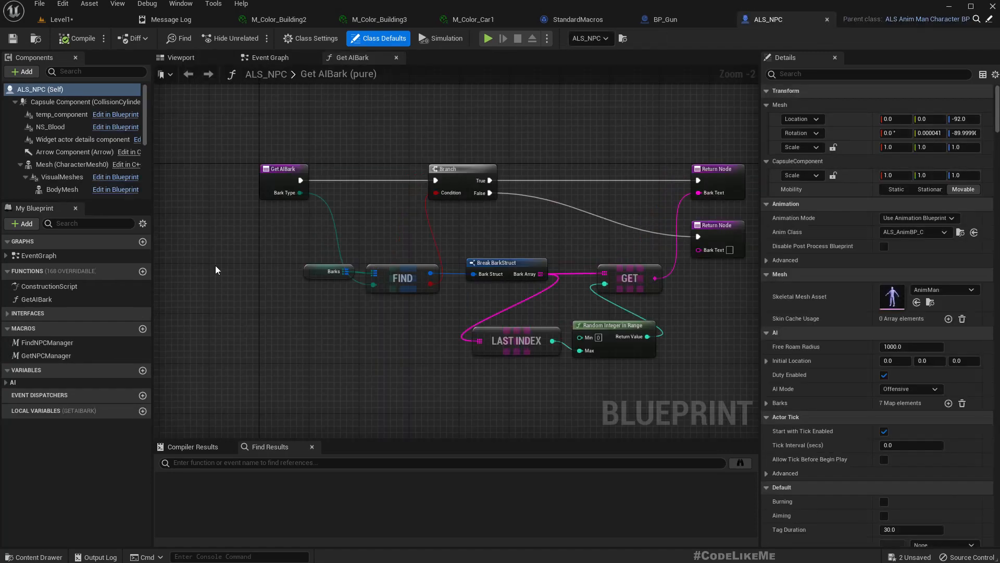
# Return to the Level1 editor and browse the project content to the BP/MissionSystems folder.
pyautogui.click(58, 19)
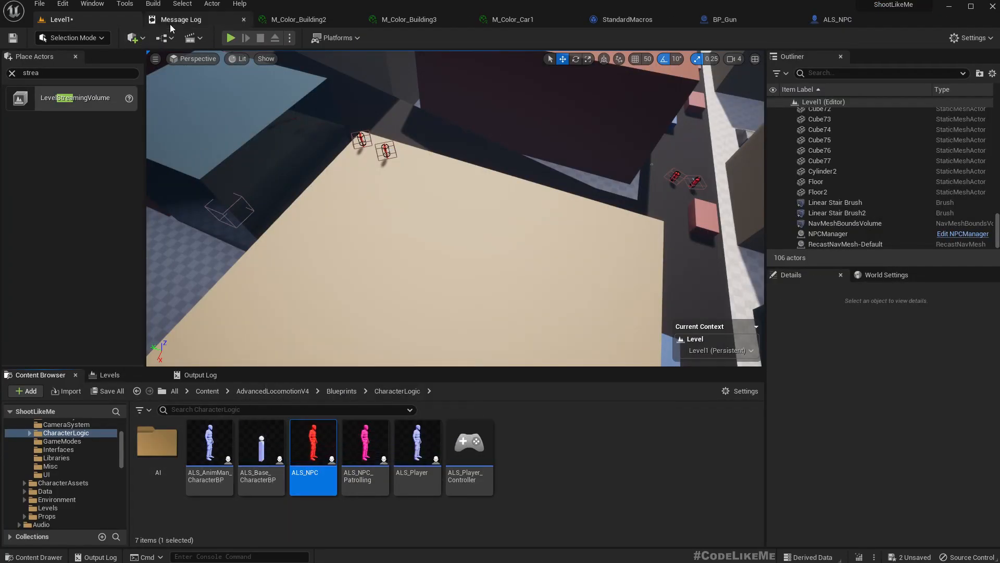
pyautogui.scroll(2, 79, 461)
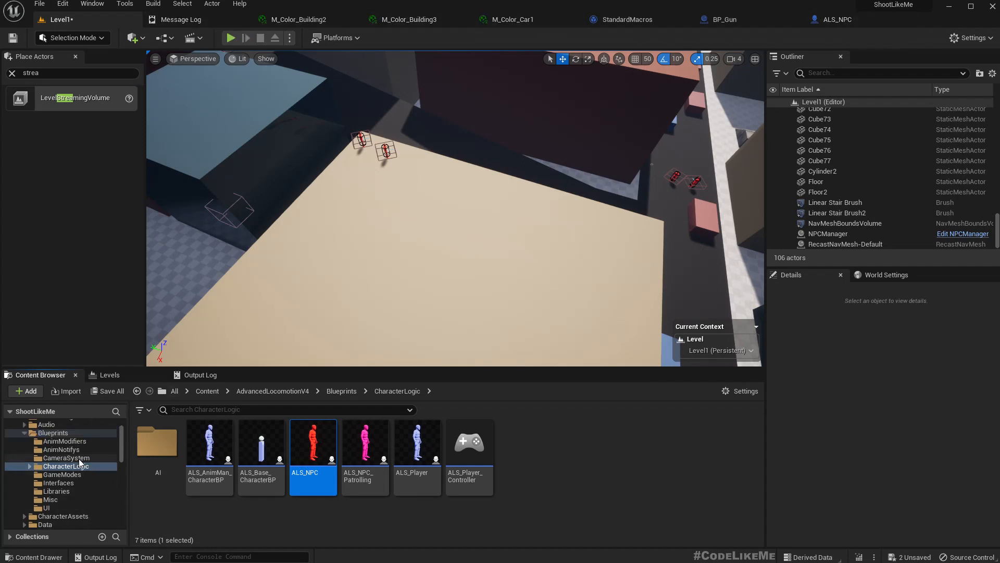
pyautogui.scroll(2, 78, 464)
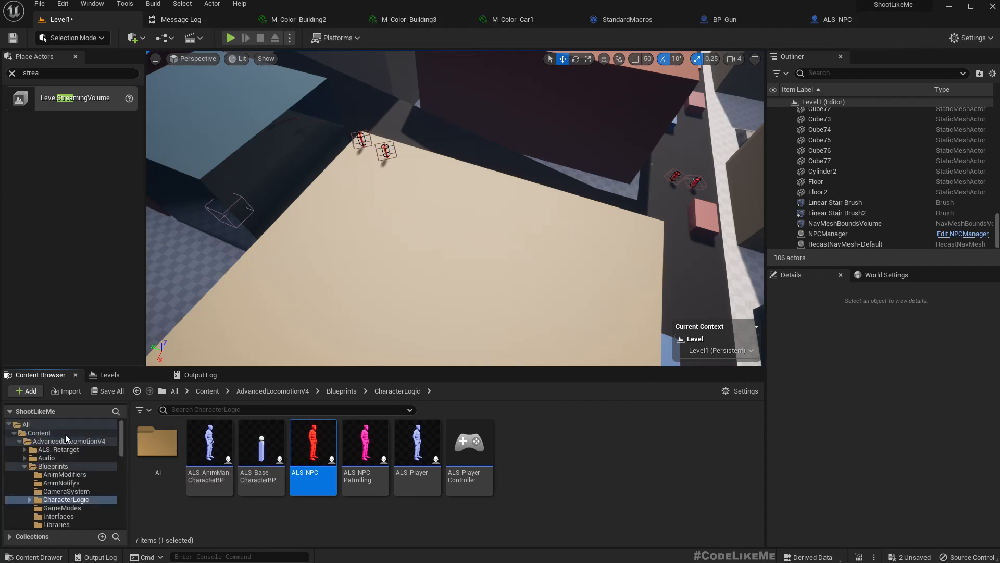
pyautogui.click(24, 468)
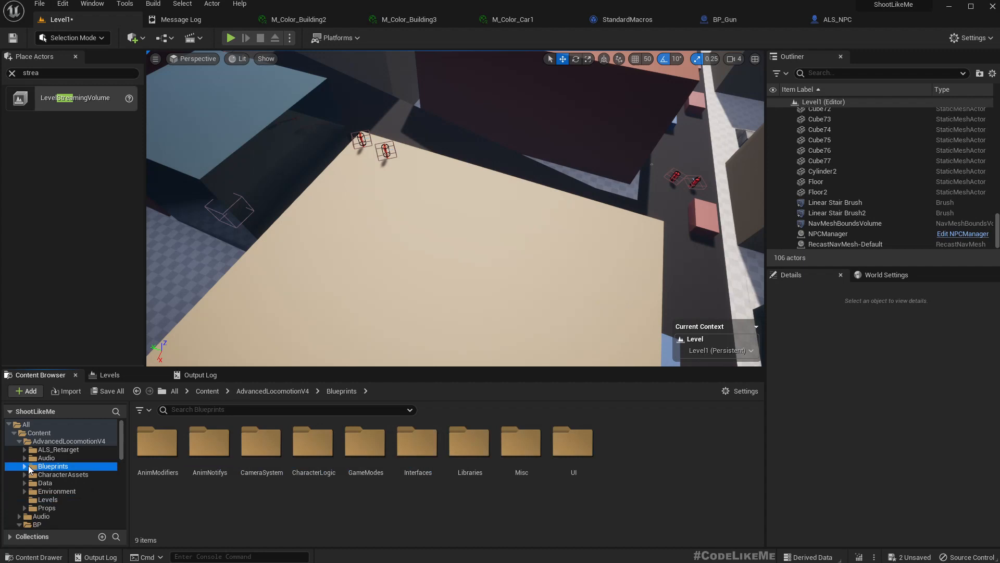
pyautogui.click(19, 441)
pyautogui.click(63, 516)
# Create a child blueprint class of BP_Trigger named BP_Trigger_LevelLoader.
pyautogui.rightClick(166, 448)
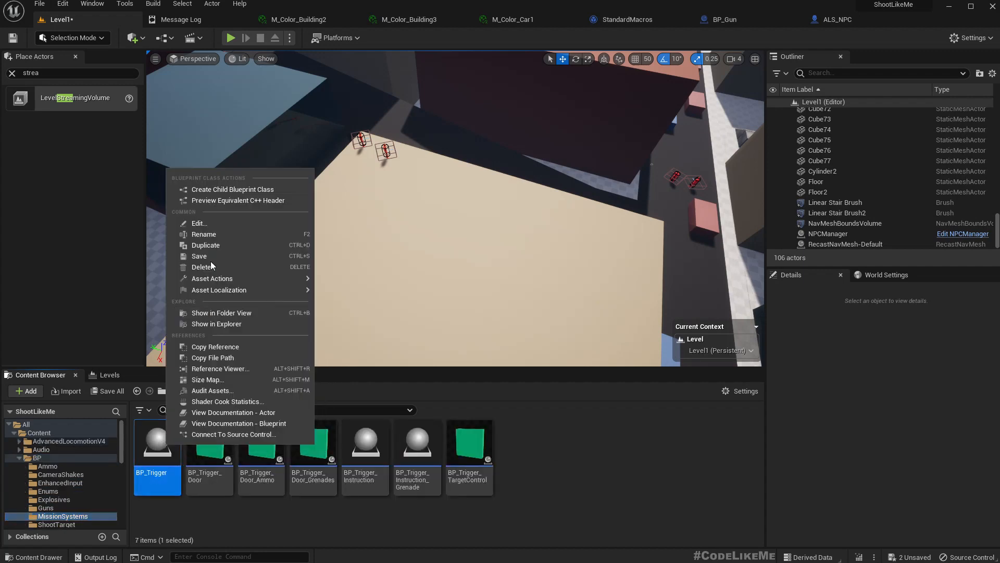
pyautogui.click(229, 190)
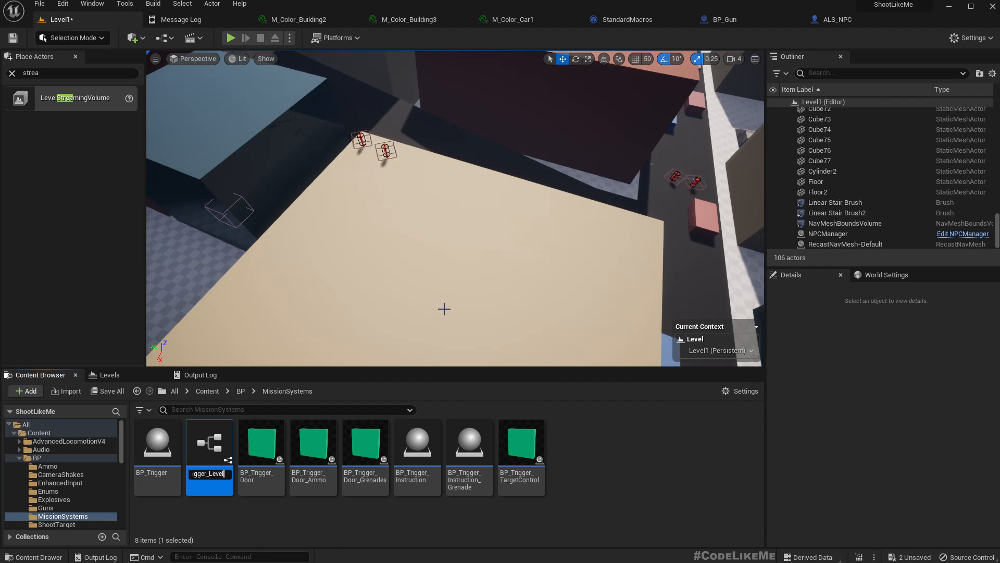
pyautogui.press('Return')
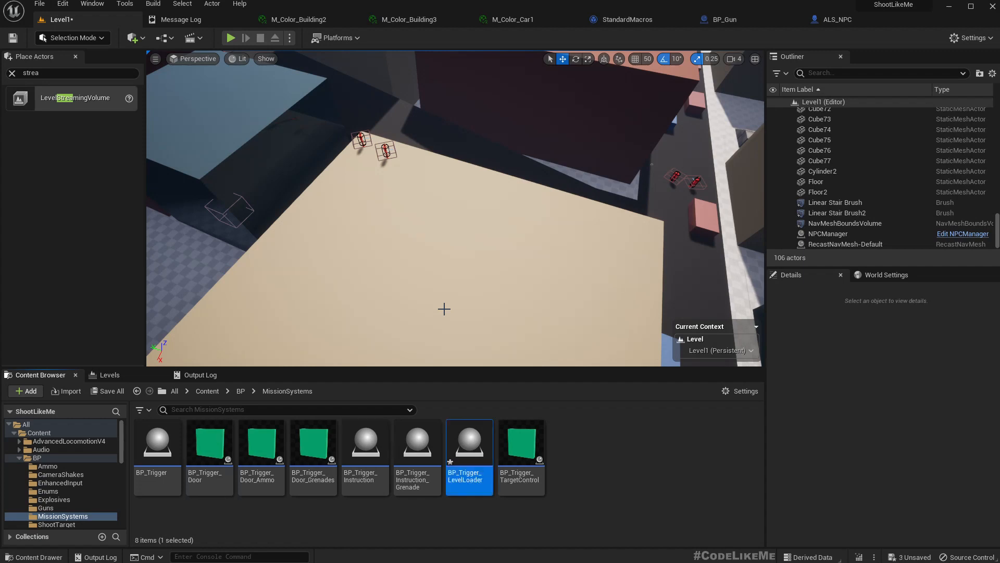
# Open BP_Trigger_LevelLoader and add an Event On Trigger node to its event graph.
pyautogui.doubleClick(469, 448)
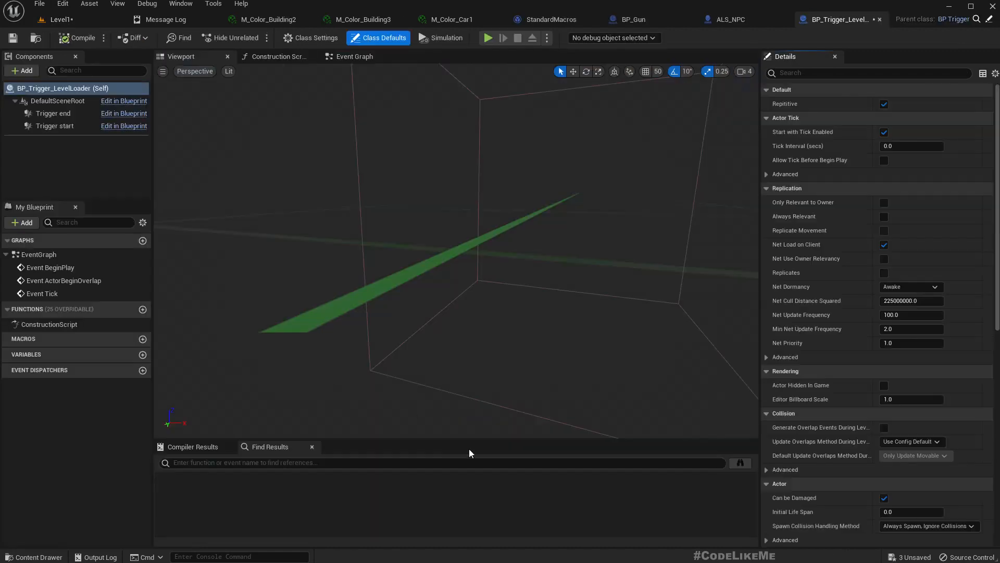
pyautogui.click(351, 56)
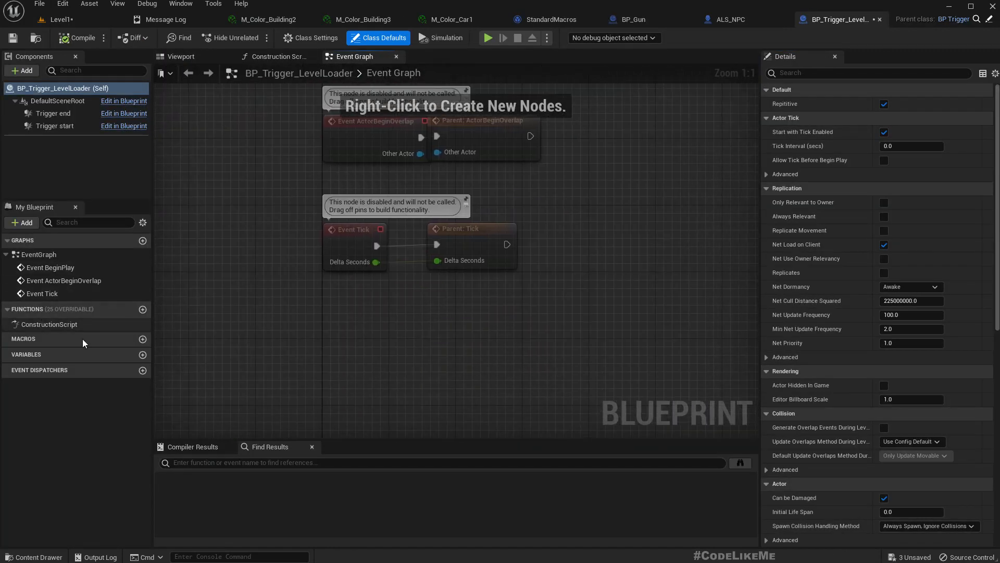
pyautogui.rightClick(374, 318)
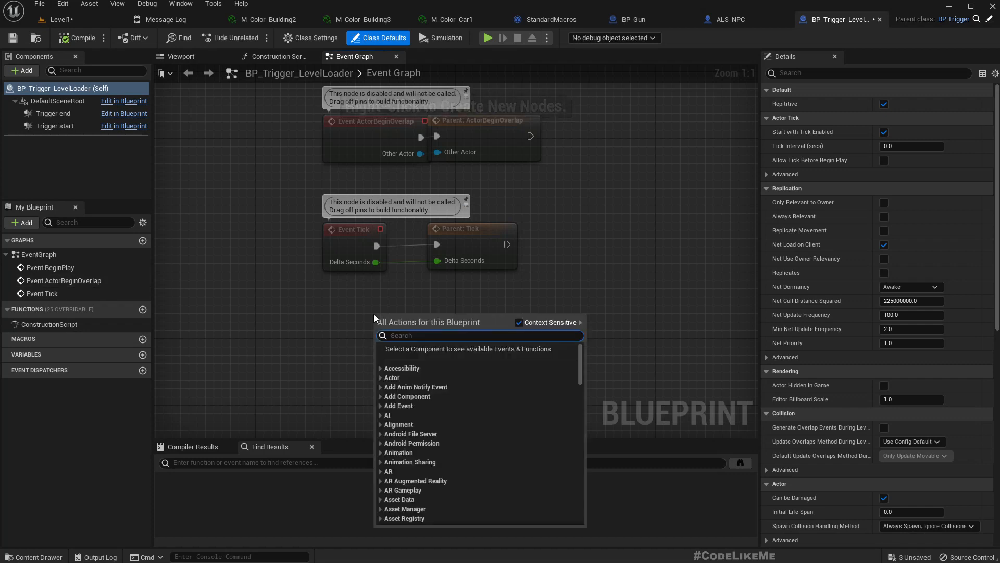
pyautogui.write('ontrig')
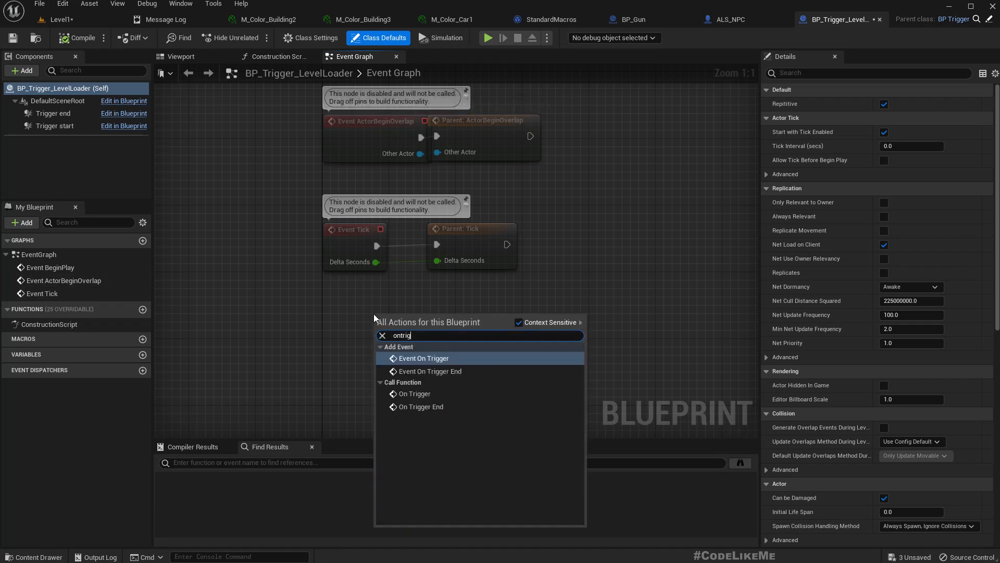
pyautogui.press('Return')
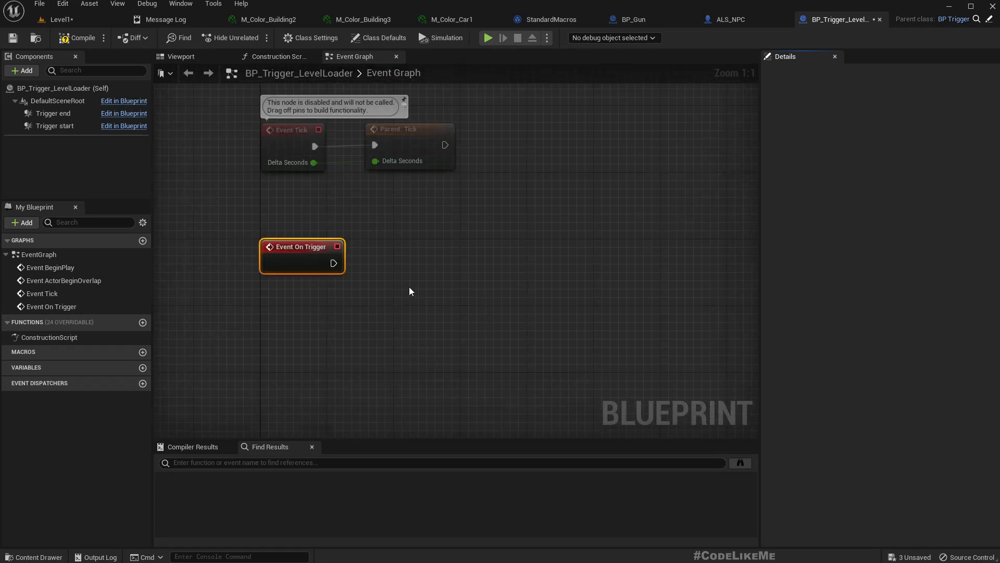
# Add a Load Stream Level (by Object Reference) node driven by Event On Trigger and align it beside the event.
pyautogui.moveTo(333, 263); pyautogui.dragTo(392, 269)
pyautogui.write('loadle')
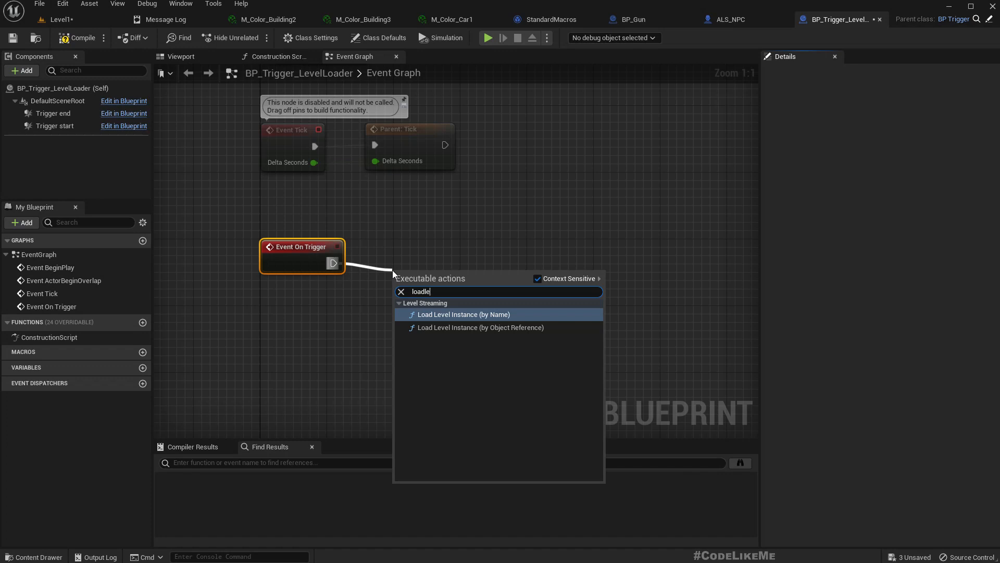
pyautogui.hotkey('ctrl', 'a')
pyautogui.write('stream')
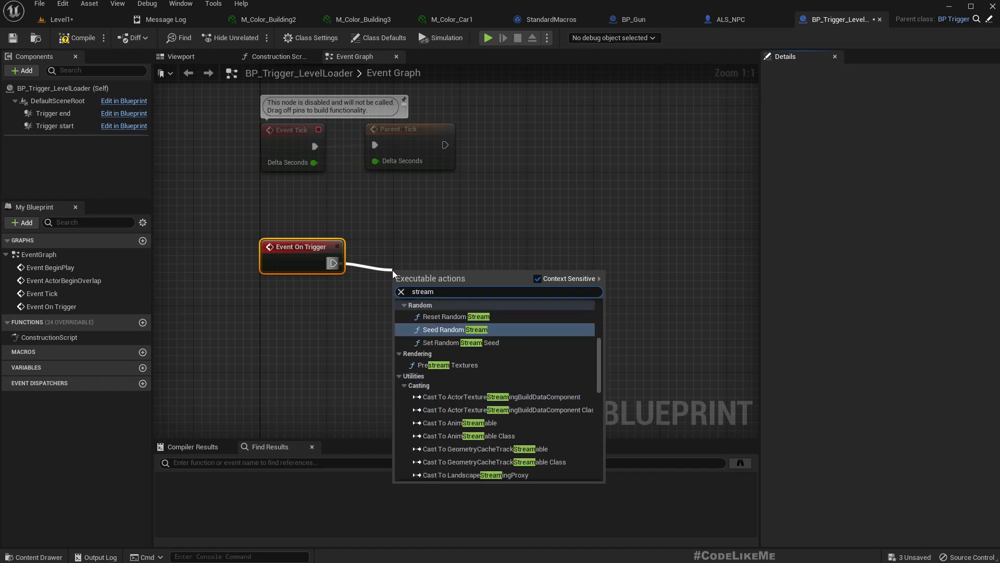
pyautogui.write('l')
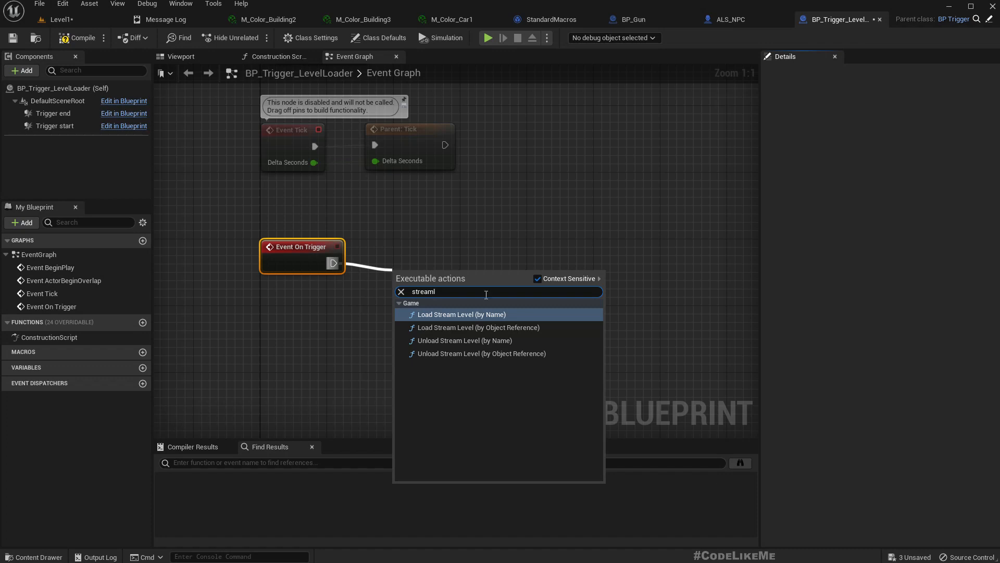
pyautogui.click(504, 328)
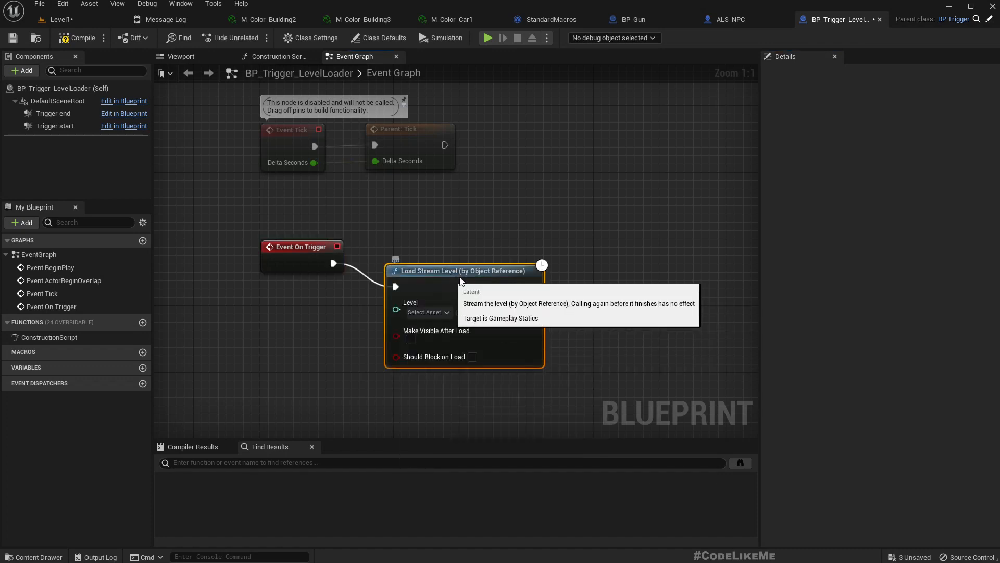
pyautogui.moveTo(453, 283); pyautogui.dragTo(490, 264)
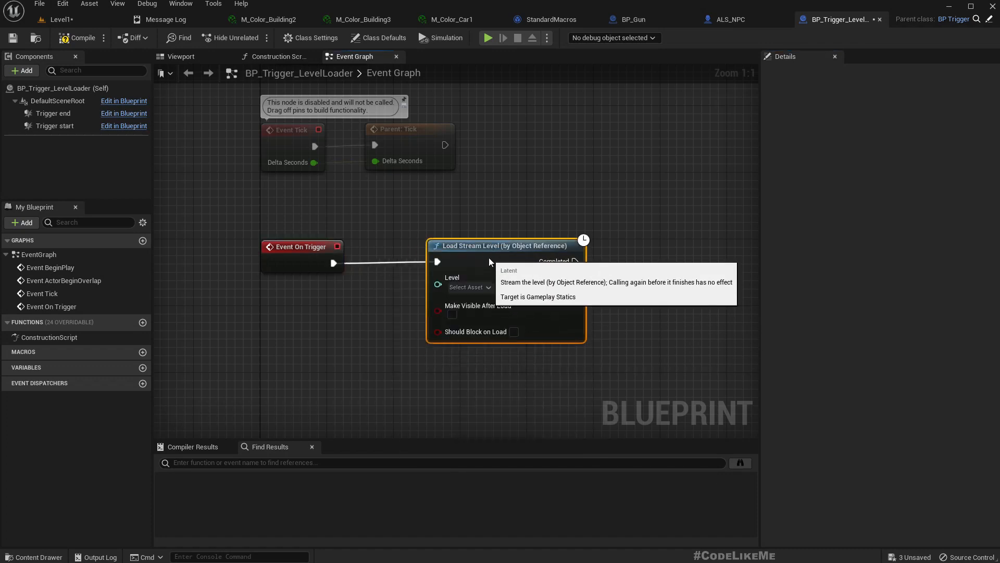
# Promote the node's Level input to an instance-editable variable, enable Make Visible After Load, and compile the blueprint.
pyautogui.rightClick(438, 296)
pyautogui.click(471, 316)
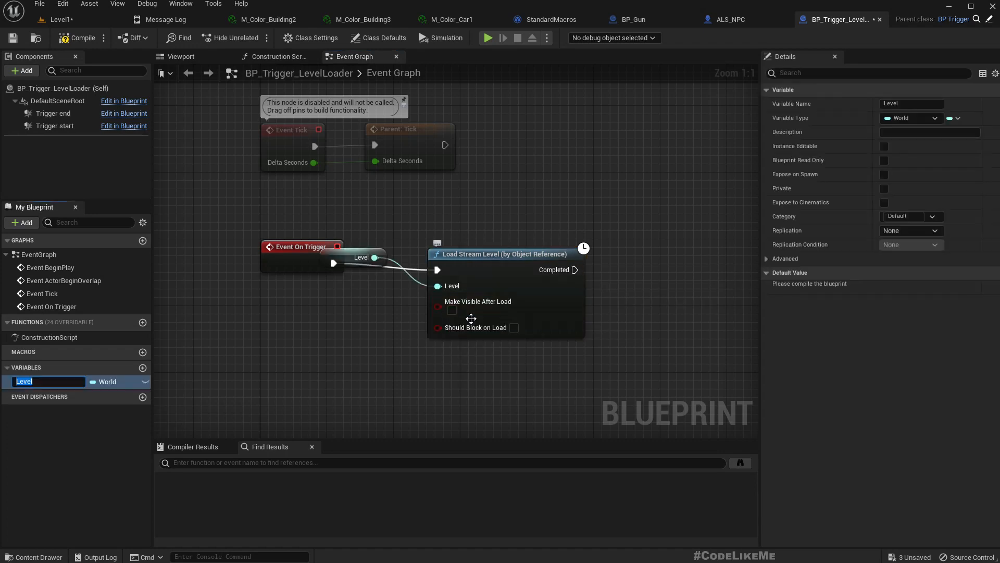
pyautogui.press('Return')
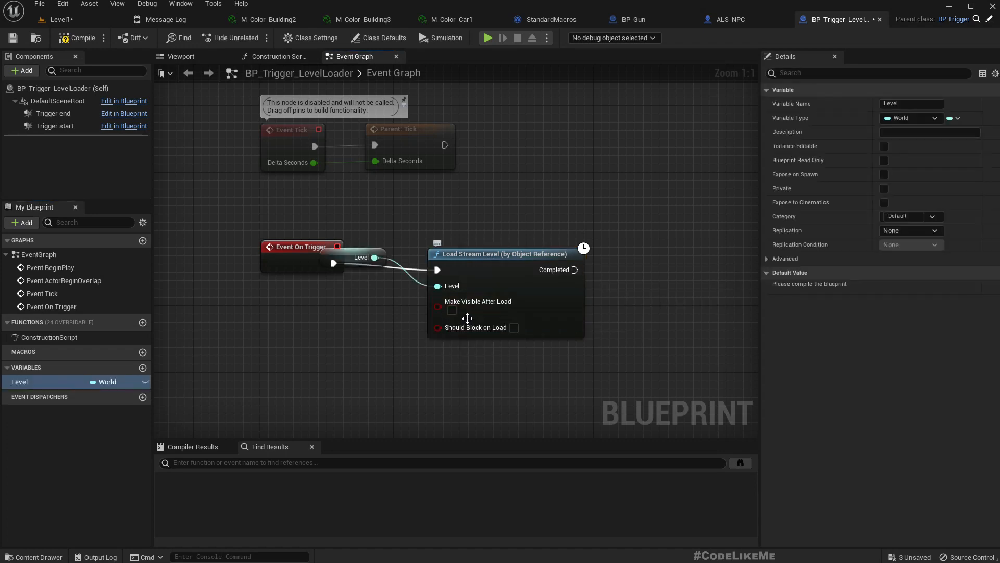
pyautogui.click(144, 382)
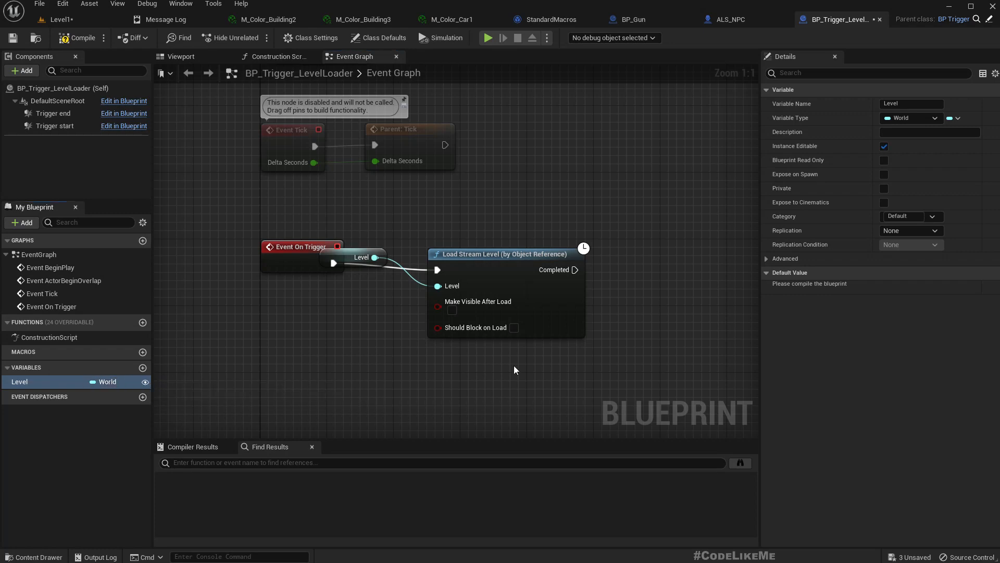
pyautogui.click(452, 311)
pyautogui.moveTo(364, 259); pyautogui.dragTo(354, 309)
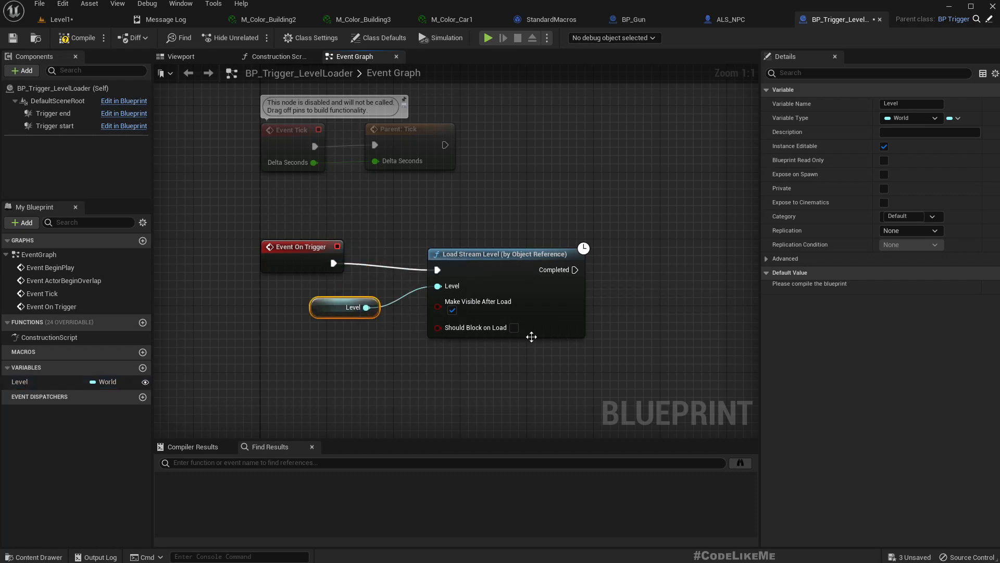
pyautogui.click(76, 38)
# Place a BP_Trigger_LevelLoader in the Level1 street near the blue car and rotate it about 90° around the vertical axis.
pyautogui.click(59, 19)
pyautogui.moveTo(476, 224); pyautogui.dragTo(404, 242, button='right')
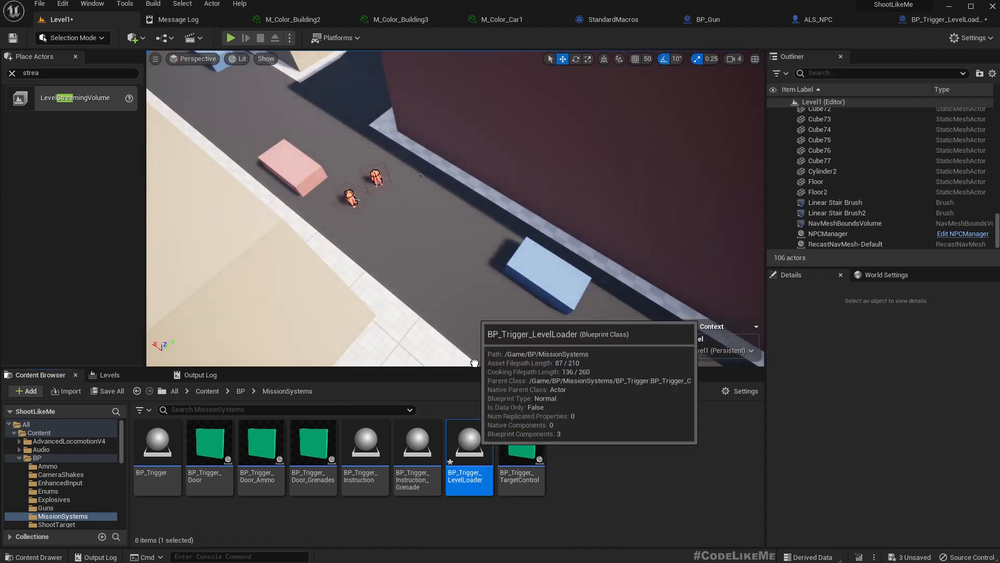
pyautogui.moveTo(482, 439); pyautogui.dragTo(459, 297)
pyautogui.moveTo(485, 296); pyautogui.dragTo(438, 291, button='right')
pyautogui.press('e')
pyautogui.moveTo(428, 298); pyautogui.dragTo(381, 258)
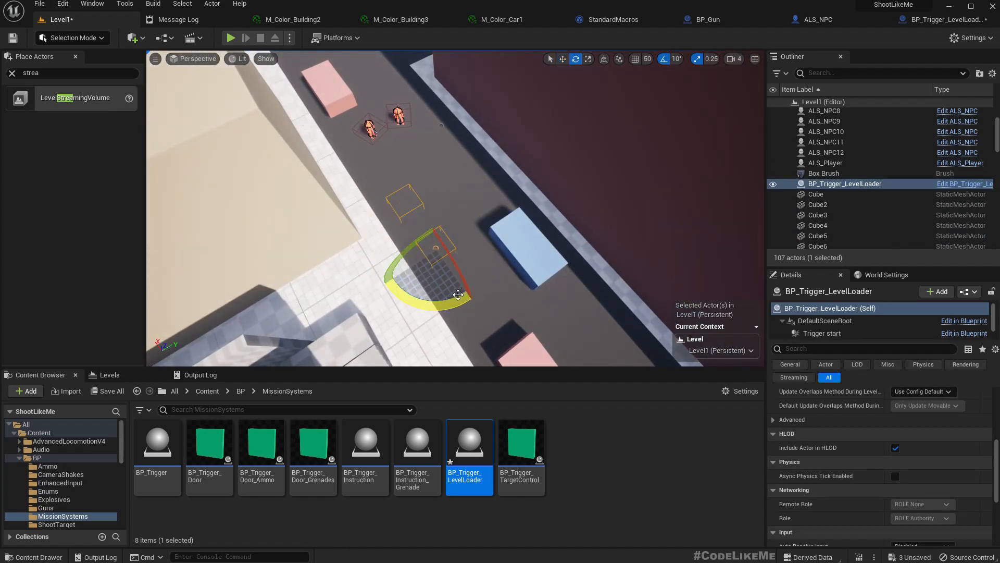
# Move the whole BP_Trigger_LevelLoader actor along the street to just before the two street NPCs.
pyautogui.click(831, 334)
pyautogui.moveTo(469, 271); pyautogui.dragTo(527, 246, button='right')
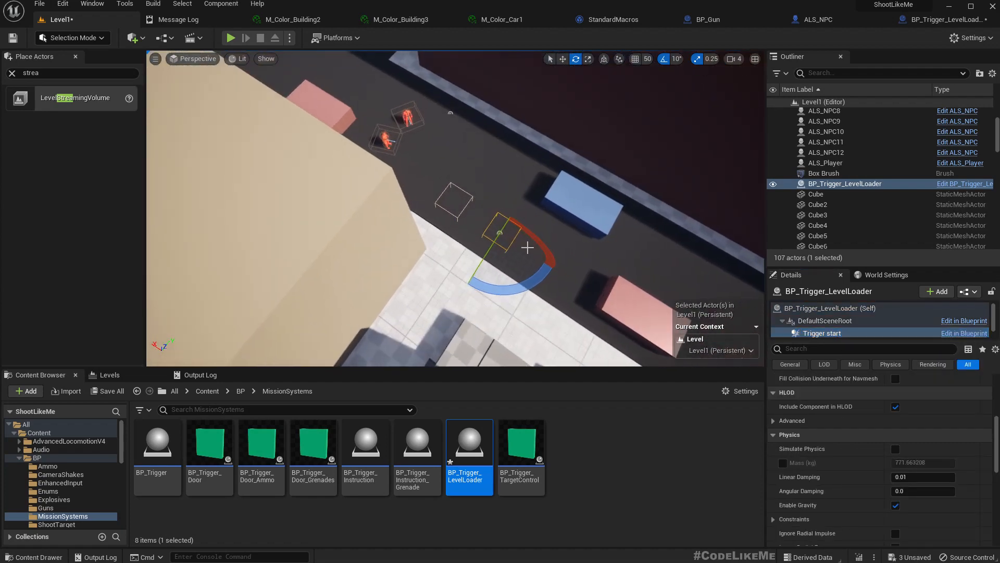
pyautogui.click(826, 183)
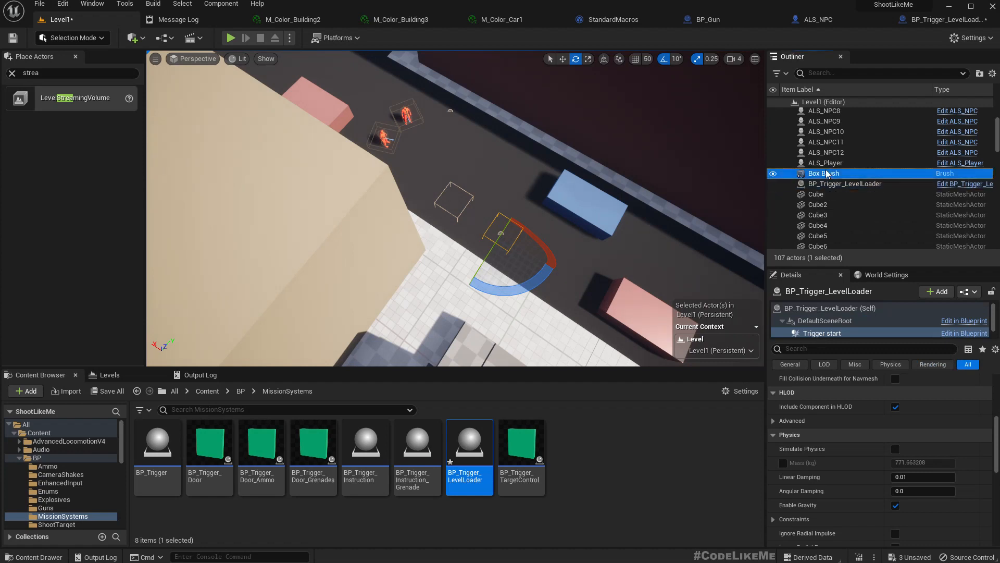
pyautogui.press('w')
pyautogui.moveTo(528, 258); pyautogui.dragTo(444, 202)
pyautogui.moveTo(443, 202); pyautogui.dragTo(396, 156, button='right')
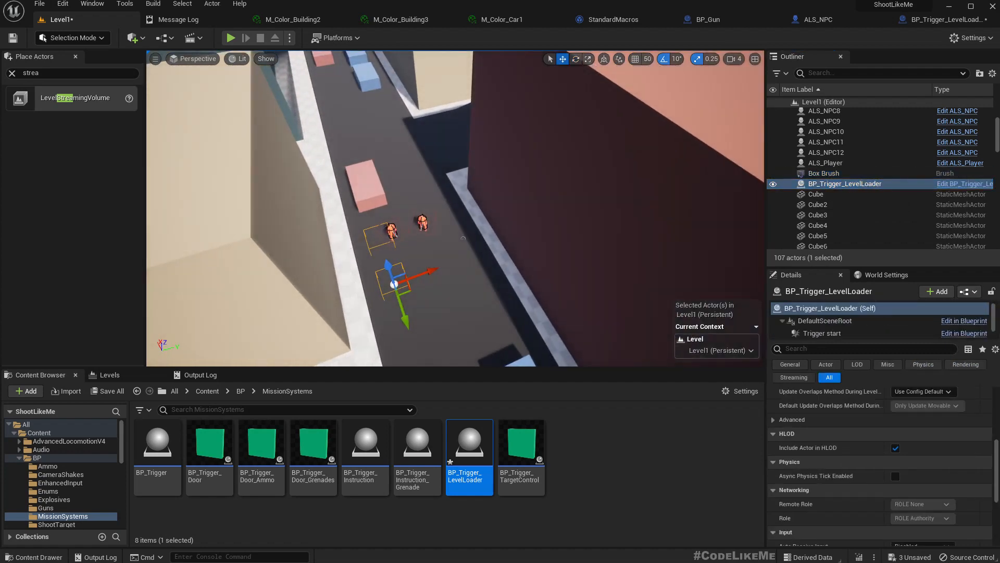
# Widen the actor's Trigger start box across the street and shift the whole actor sideways to centre it on the road.
pyautogui.click(830, 334)
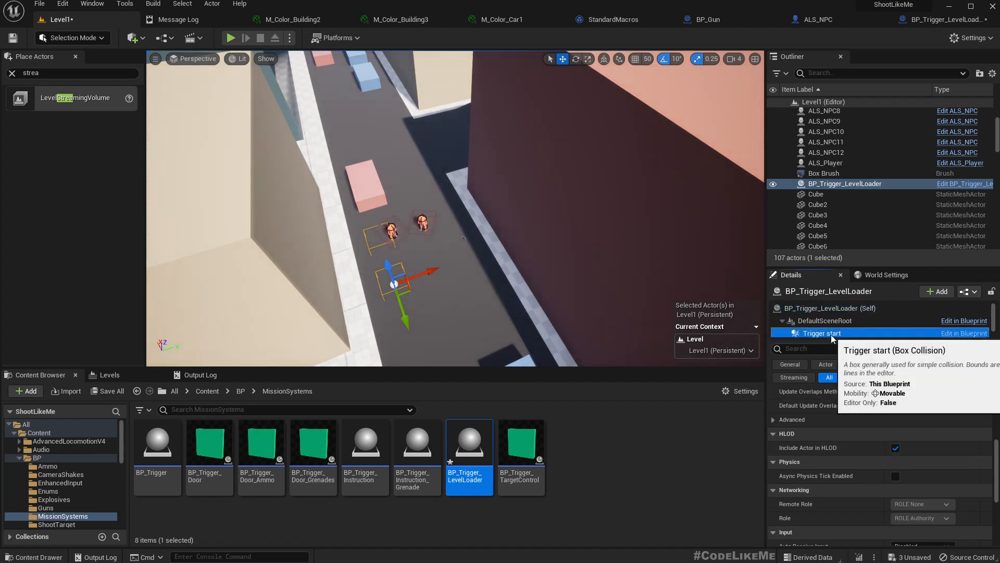
pyautogui.press('r')
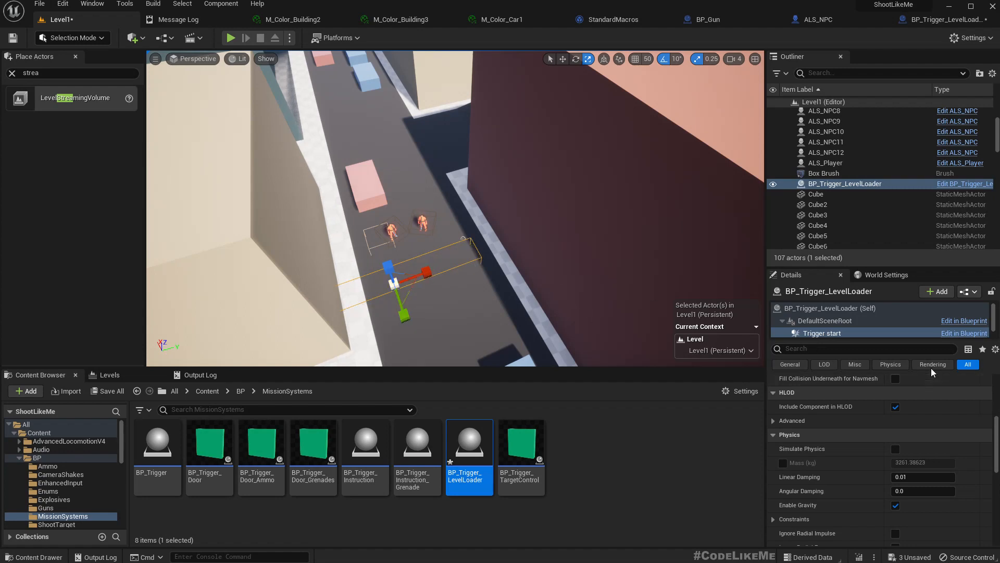
pyautogui.click(825, 321)
pyautogui.click(818, 309)
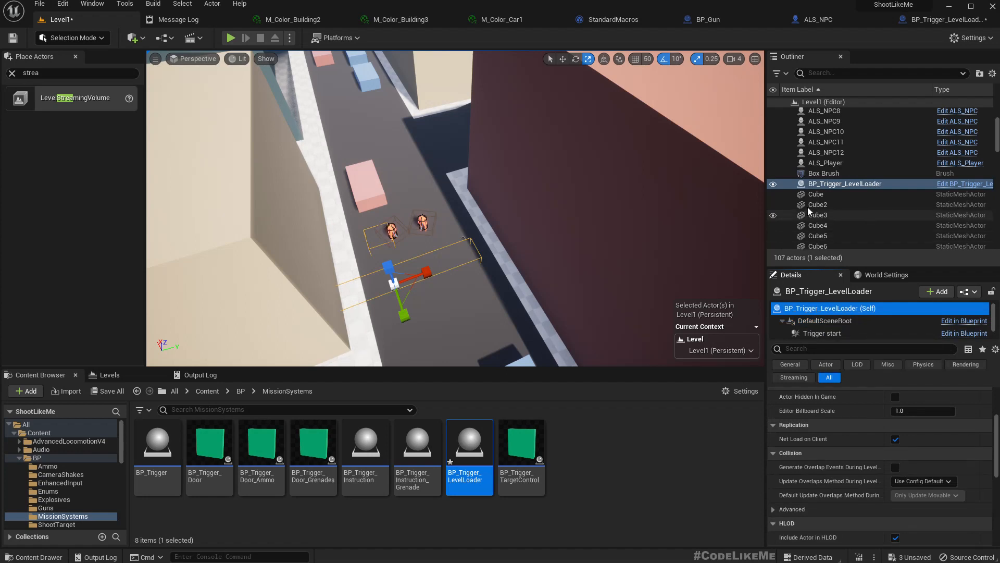
pyautogui.click(816, 194)
pyautogui.click(845, 183)
pyautogui.press('w')
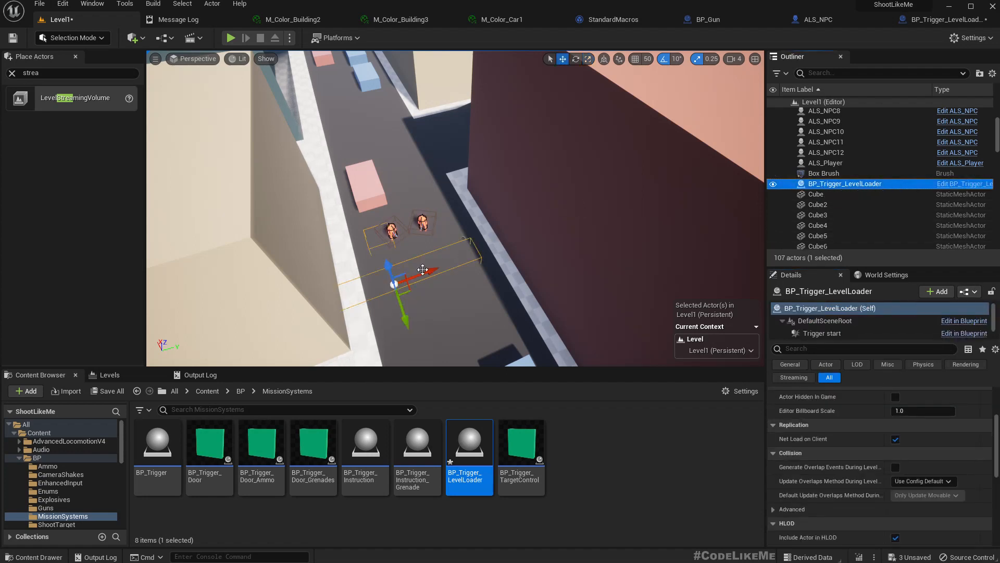
pyautogui.moveTo(423, 269); pyautogui.dragTo(458, 265)
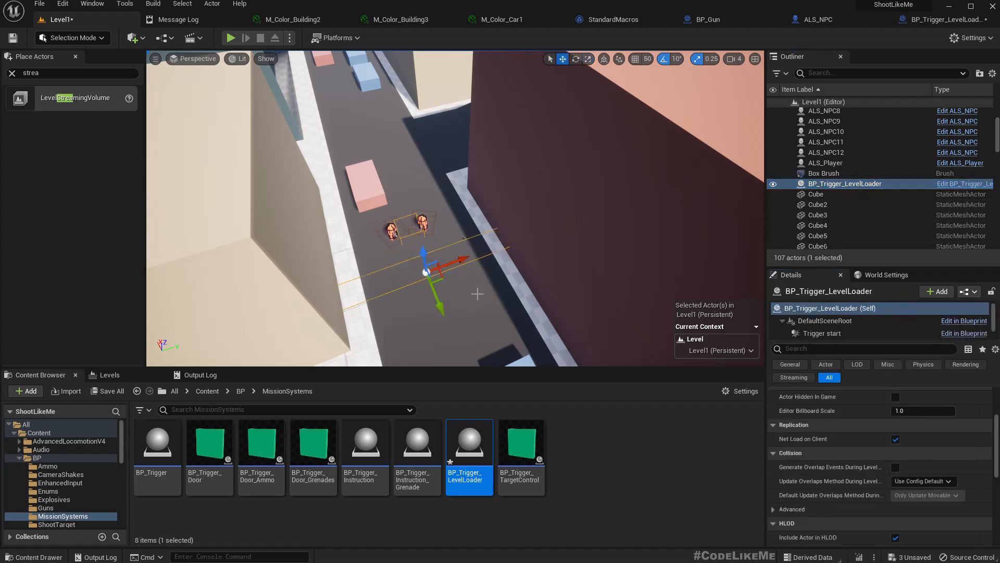
# Set the placed level loader's Level property to Enemy1.
pyautogui.scroll(4, 880, 448)
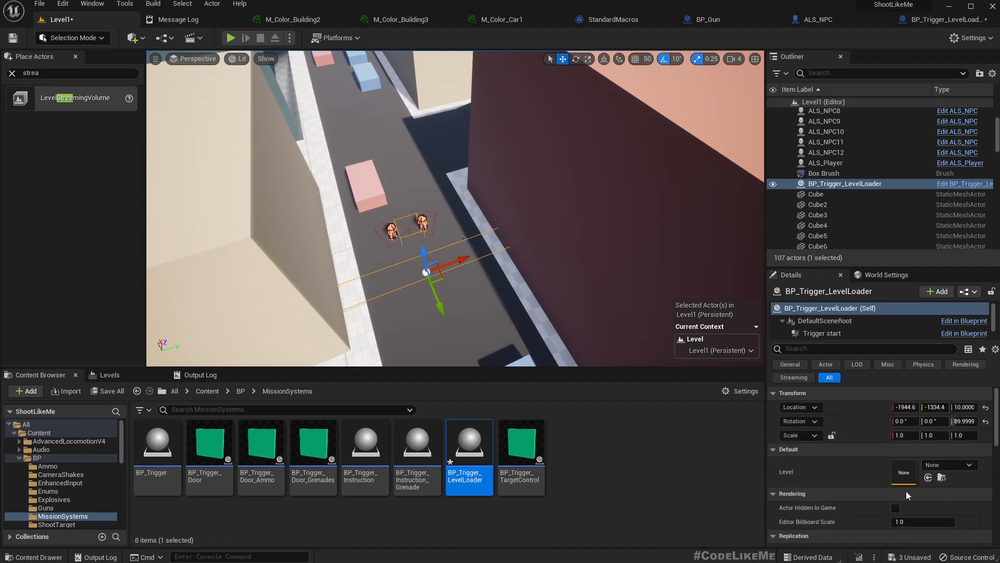
pyautogui.click(937, 468)
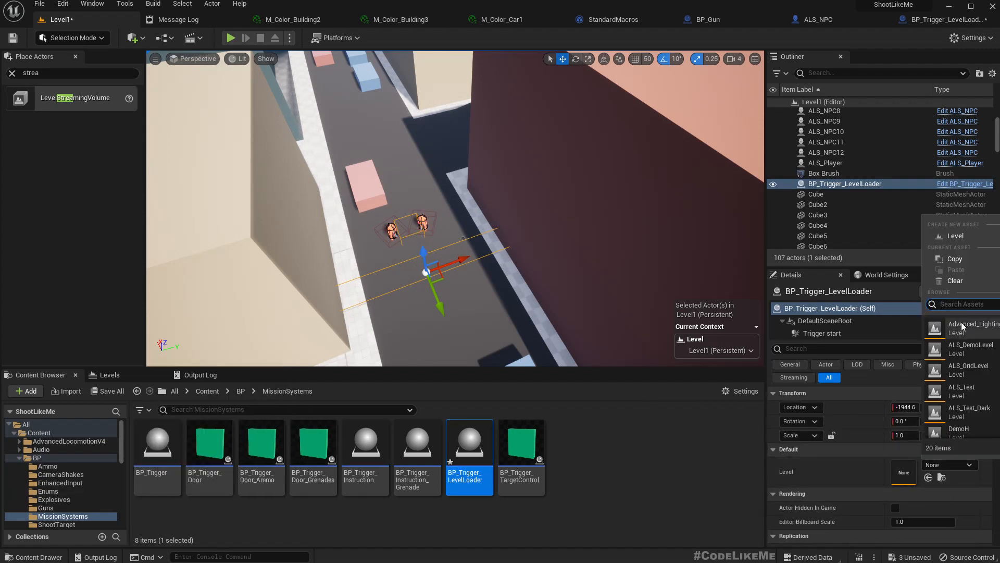
pyautogui.write('enem')
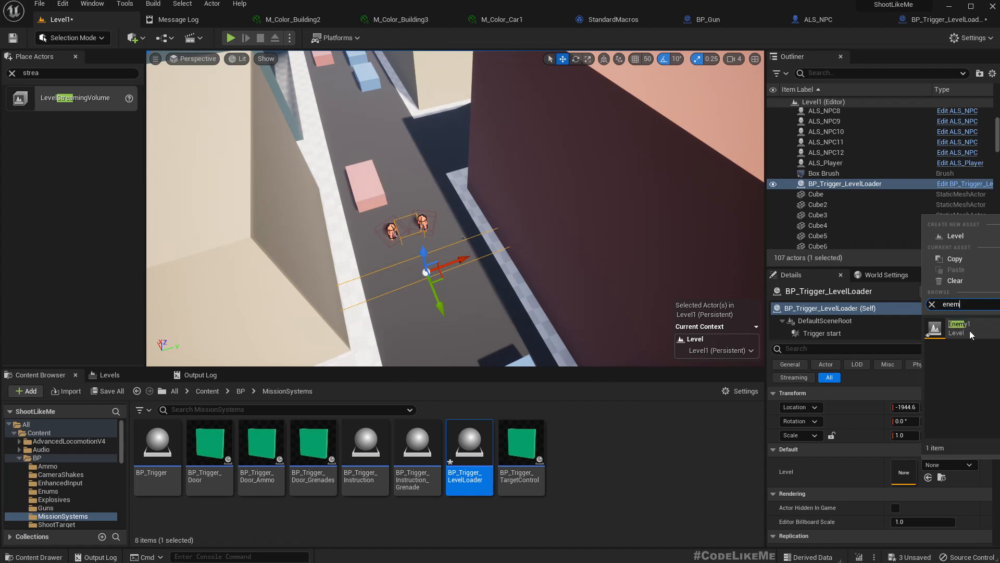
pyautogui.click(970, 331)
pyautogui.scroll(2, 353, 296)
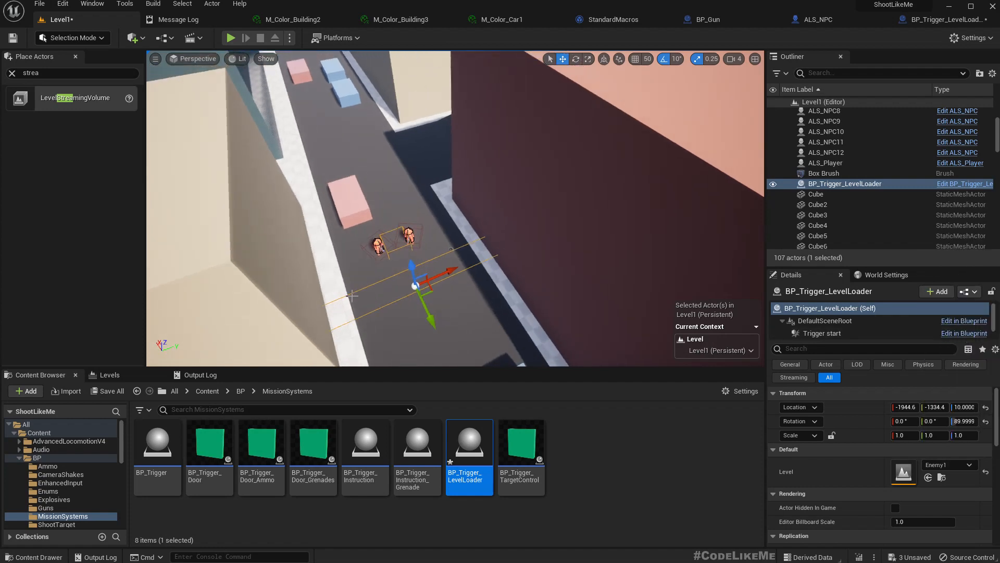
# Delete the two NPCs standing in the shadowed street beside the large cream building.
pyautogui.press('F11')
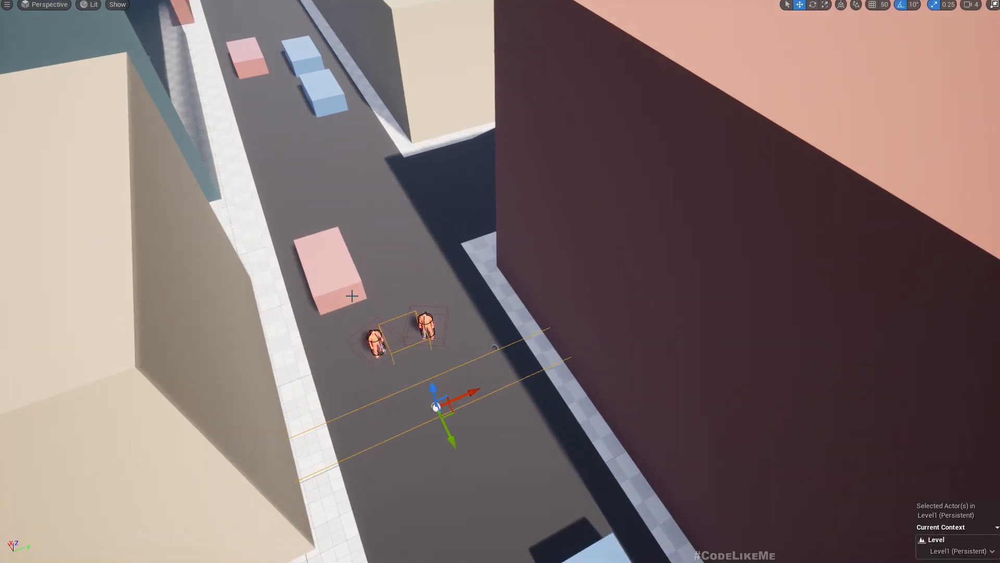
pyautogui.moveTo(361, 295); pyautogui.dragTo(474, 311, button='right')
pyautogui.press('w')
pyautogui.press('w')
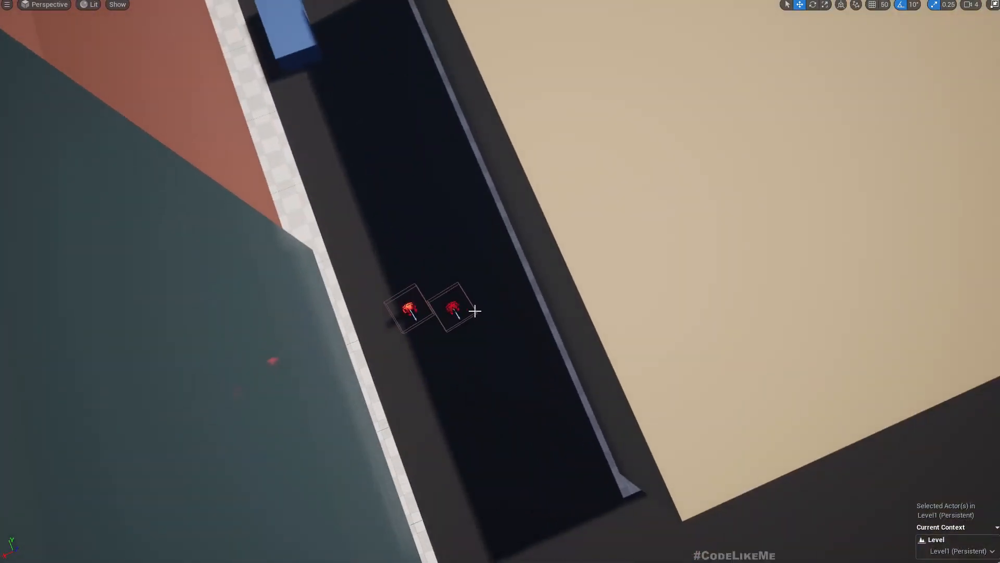
pyautogui.click(451, 309)
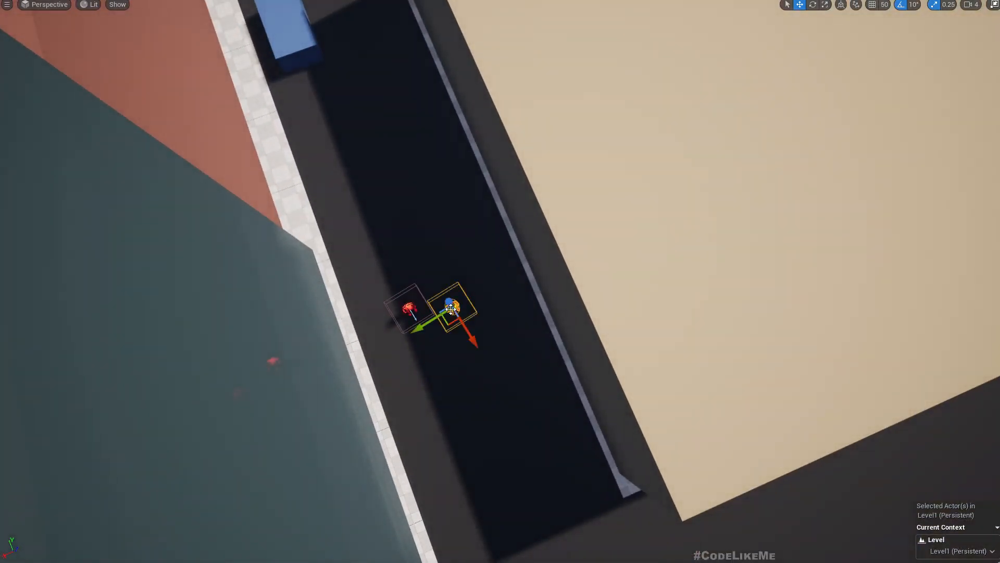
pyautogui.keyDown('ctrl'); pyautogui.click(409, 311); pyautogui.keyUp('ctrl')
pyautogui.press('Delete')
# Look over the other NPC pair by the round building and the surrounding city streets.
pyautogui.moveTo(578, 337); pyautogui.dragTo(709, 232, button='right')
pyautogui.press('w')
pyautogui.press('w')
pyautogui.moveTo(596, 415); pyautogui.dragTo(591, 415, button='right')
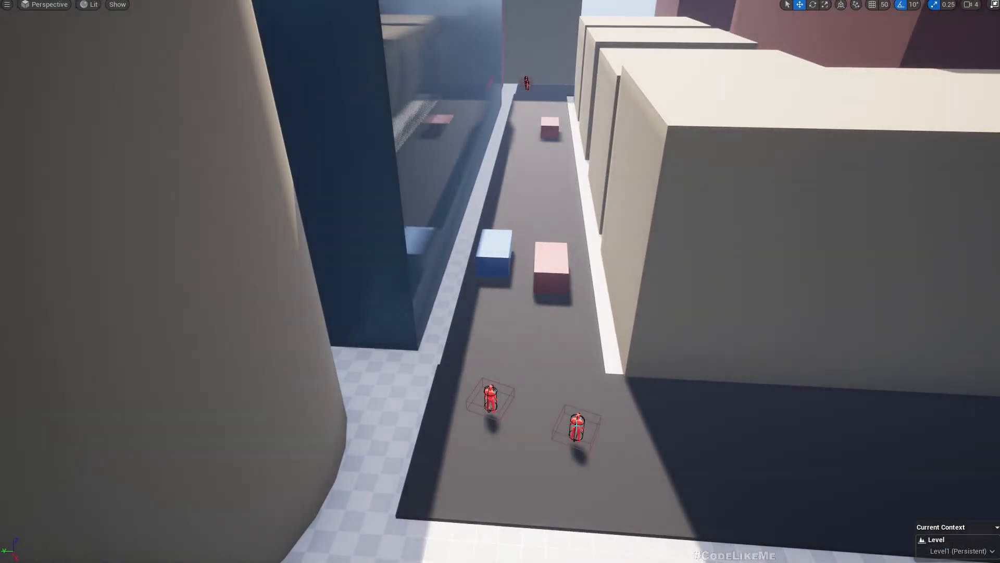
pyautogui.click(578, 426)
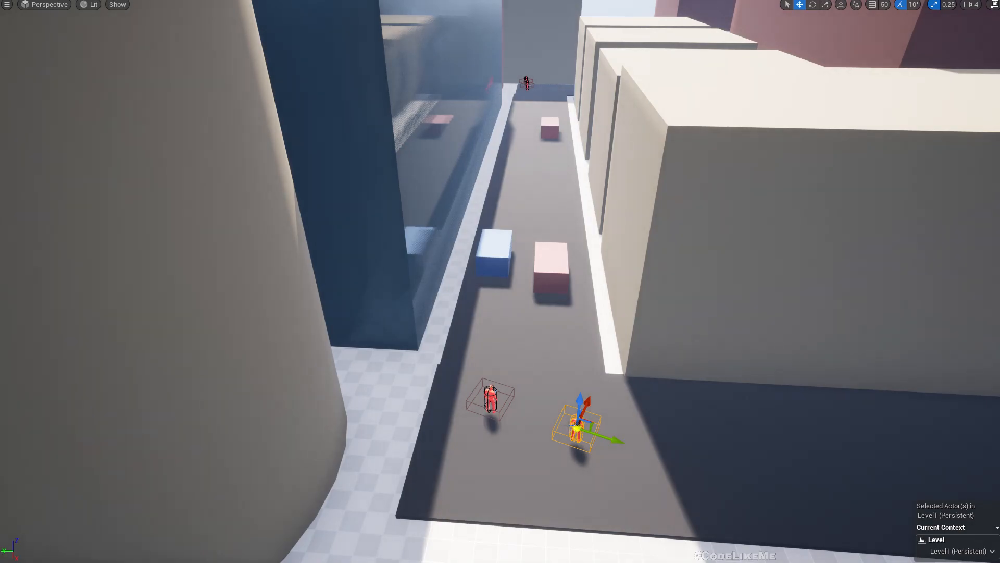
pyautogui.press('Escape')
pyautogui.press('s')
pyautogui.moveTo(502, 360); pyautogui.dragTo(620, 336, button='right')
pyautogui.press('w')
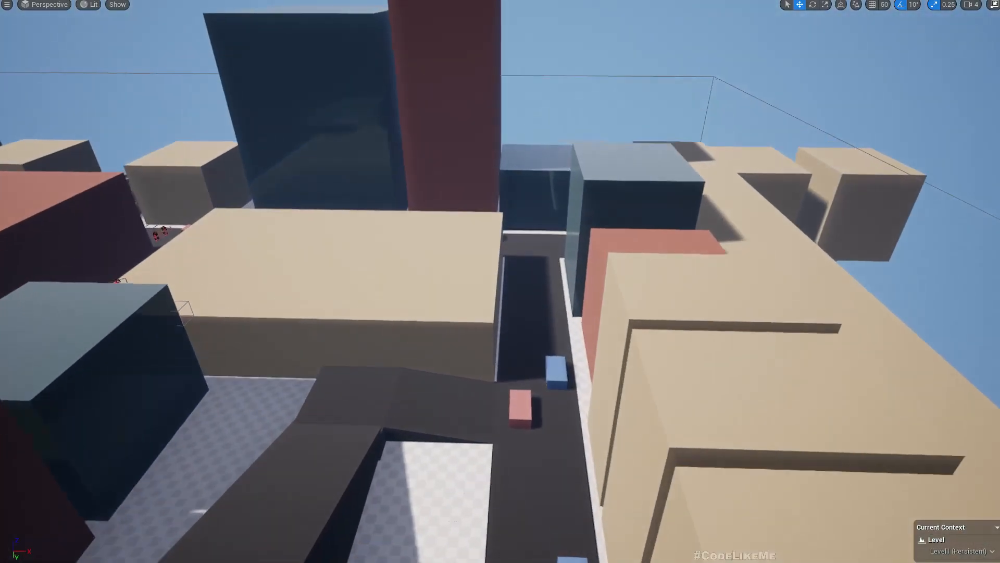
# Restore the two deleted NPCs, ALS_NPC11 and ALS_NPC12, in the shadowed street beside the large cream building.
pyautogui.moveTo(507, 376); pyautogui.dragTo(367, 406, button='right')
pyautogui.hotkey('ctrl', 'v')
pyautogui.press('s')
pyautogui.press('w')
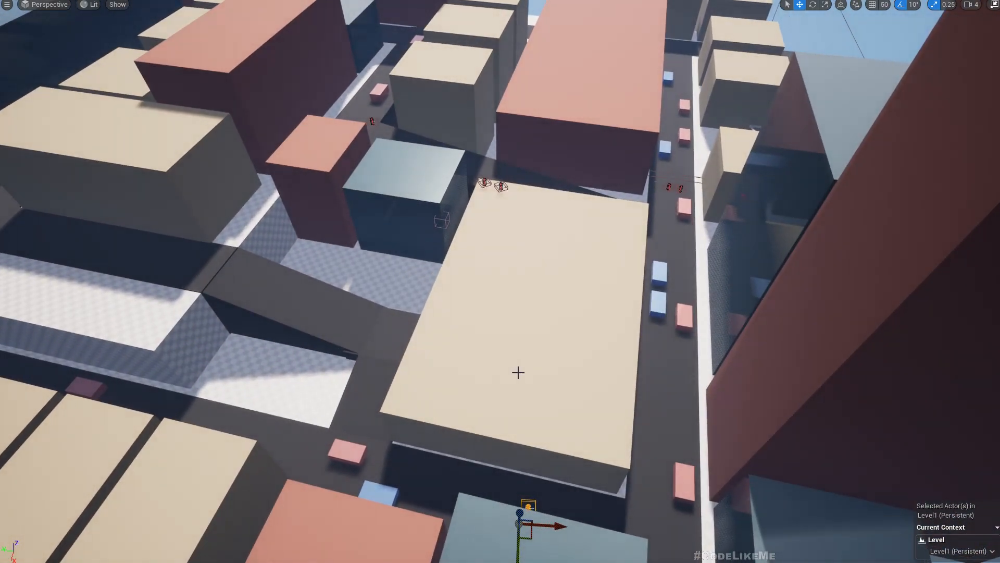
pyautogui.press('s')
pyautogui.moveTo(519, 372); pyautogui.dragTo(546, 381, button='right')
pyautogui.press('w')
pyautogui.press('d')
pyautogui.press('a')
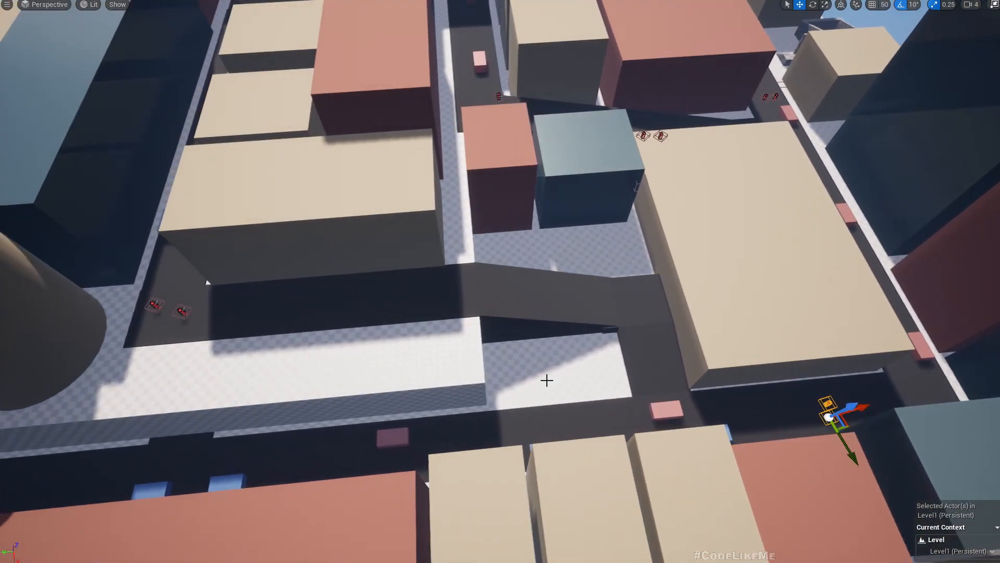
# Create a sublevel named Enemy2 from the selected ALS_NPC11 and ALS_NPC12, saved in the Maps/Level1 folder.
pyautogui.press('F11')
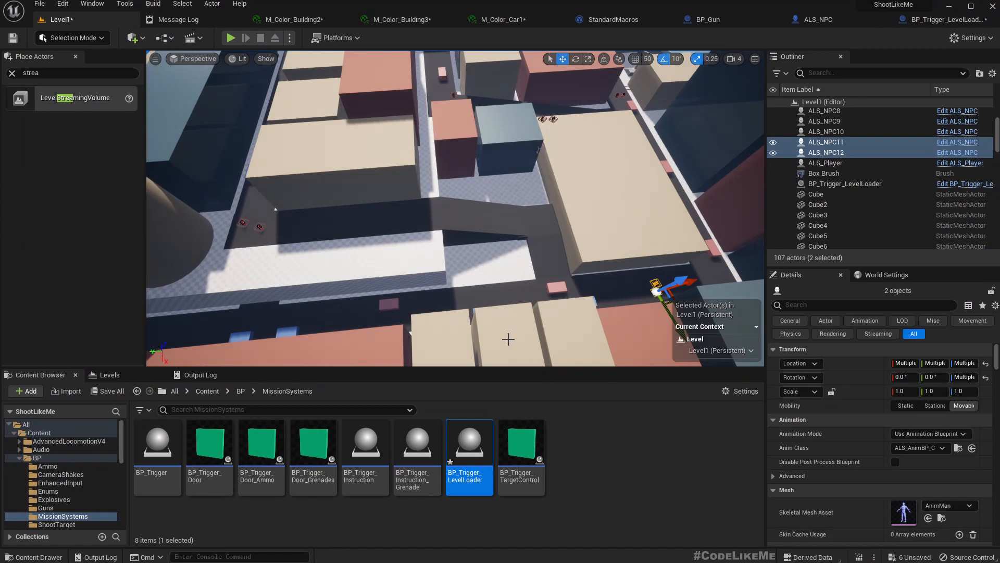
pyautogui.moveTo(511, 332); pyautogui.dragTo(514, 326, button='right')
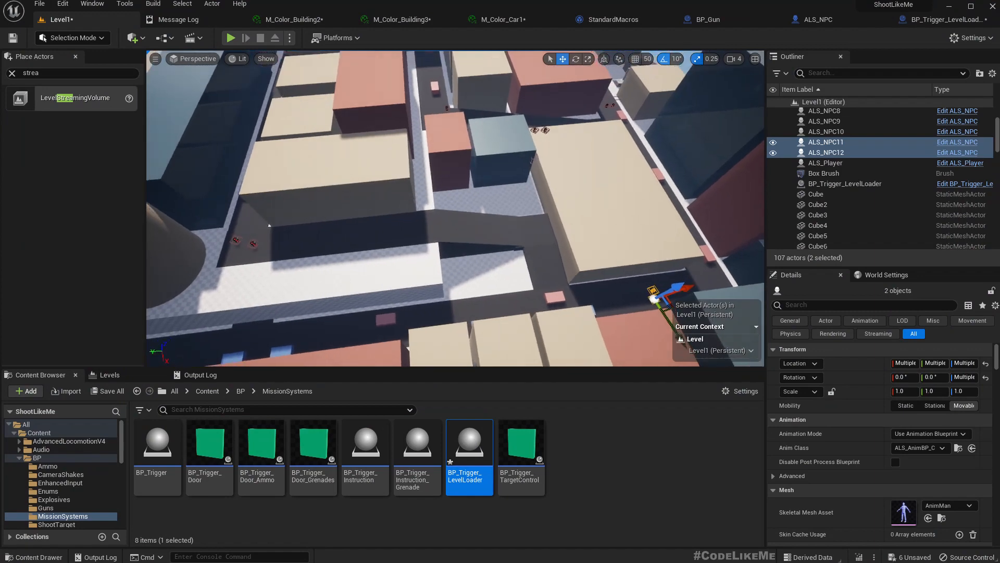
pyautogui.moveTo(380, 274); pyautogui.dragTo(381, 274, button='right')
pyautogui.press('w')
pyautogui.press('d')
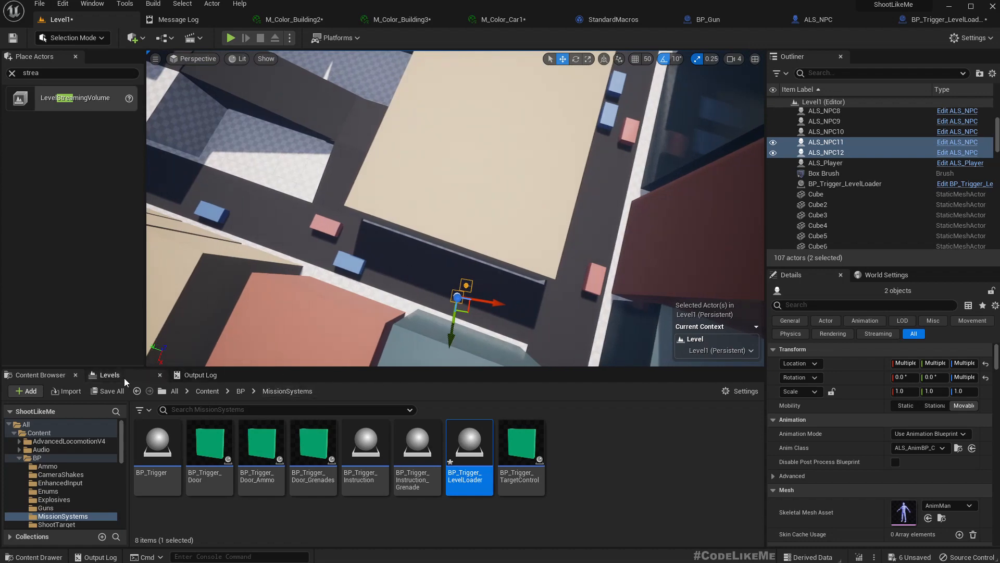
pyautogui.click(109, 375)
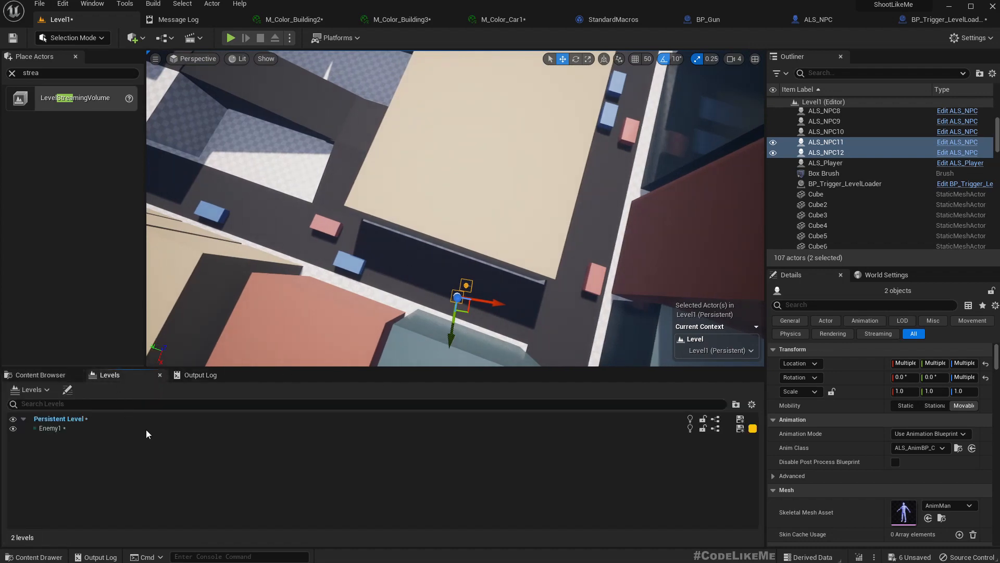
pyautogui.moveTo(411, 232); pyautogui.dragTo(411, 232, button='right')
pyautogui.press('s')
pyautogui.moveTo(332, 327); pyautogui.dragTo(332, 327, button='right')
pyautogui.click(67, 389)
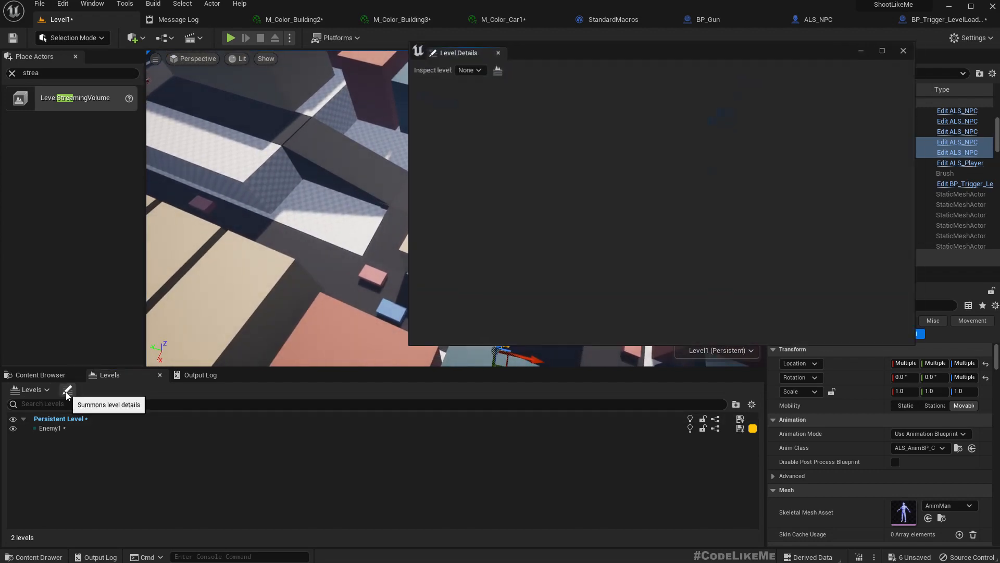
pyautogui.click(492, 48)
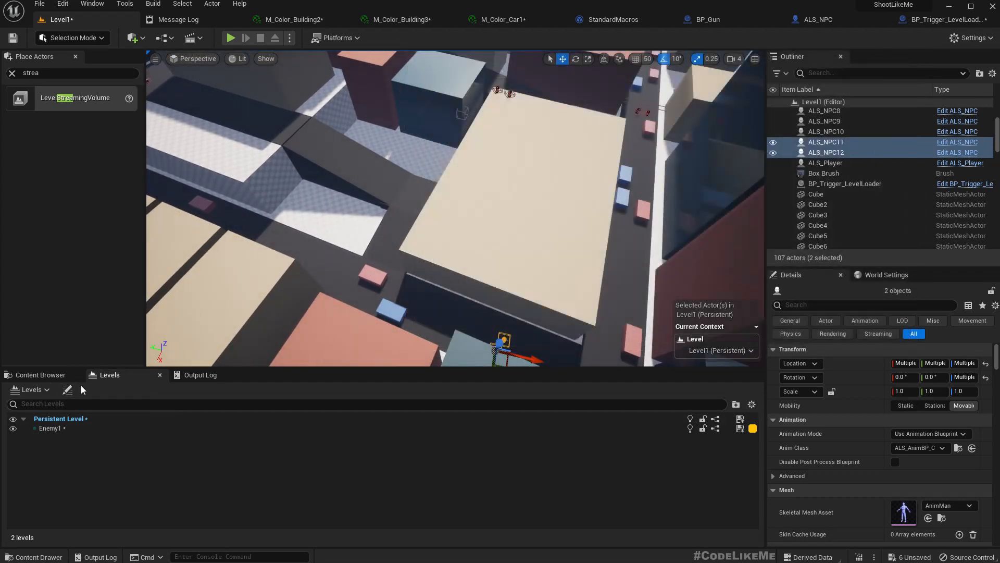
pyautogui.click(32, 391)
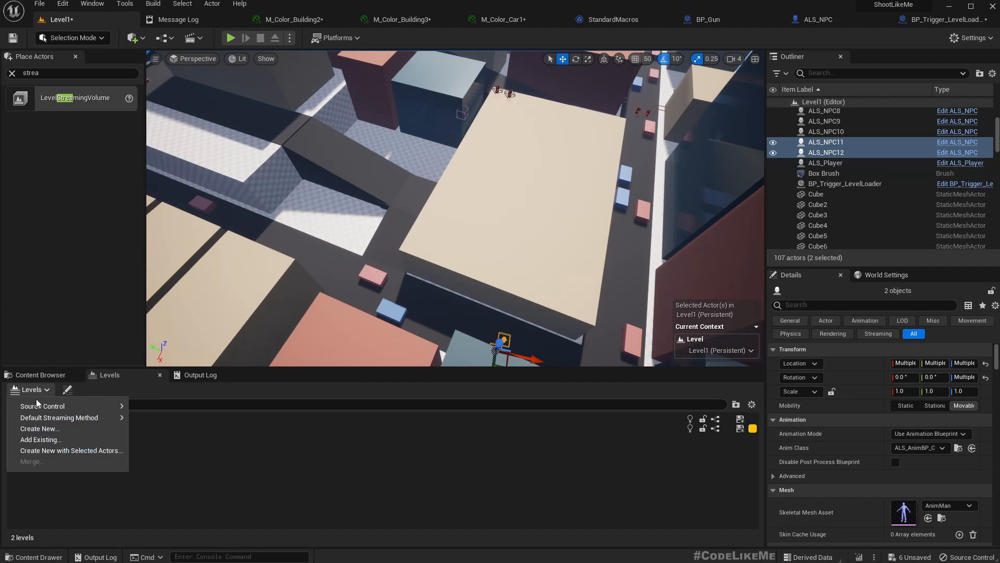
pyautogui.click(60, 450)
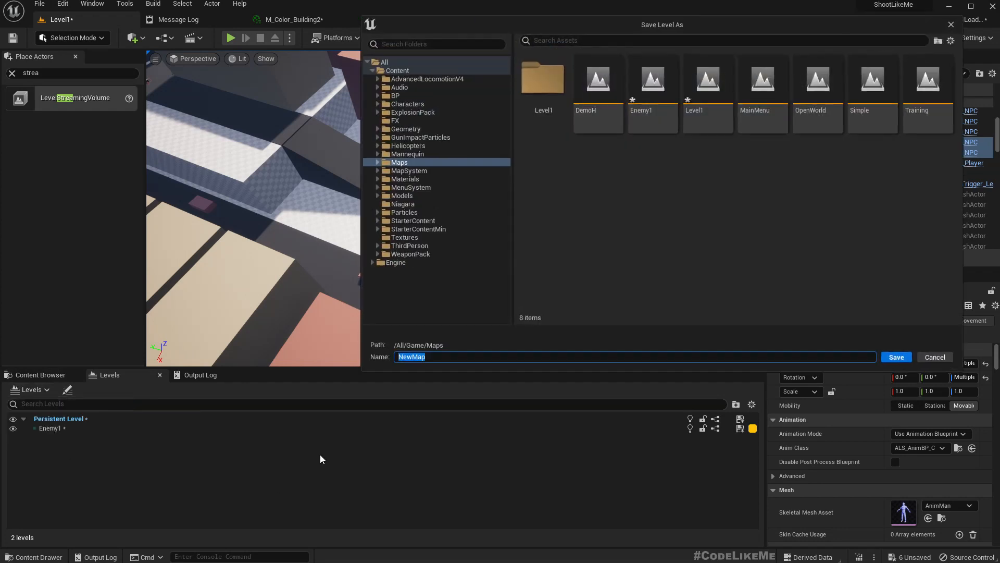
pyautogui.doubleClick(551, 85)
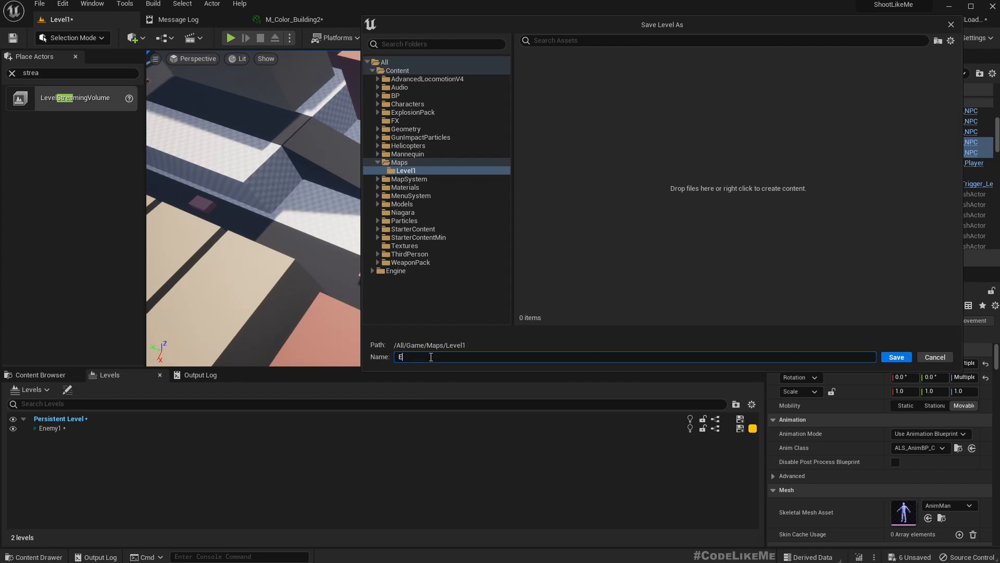
pyautogui.press('Return')
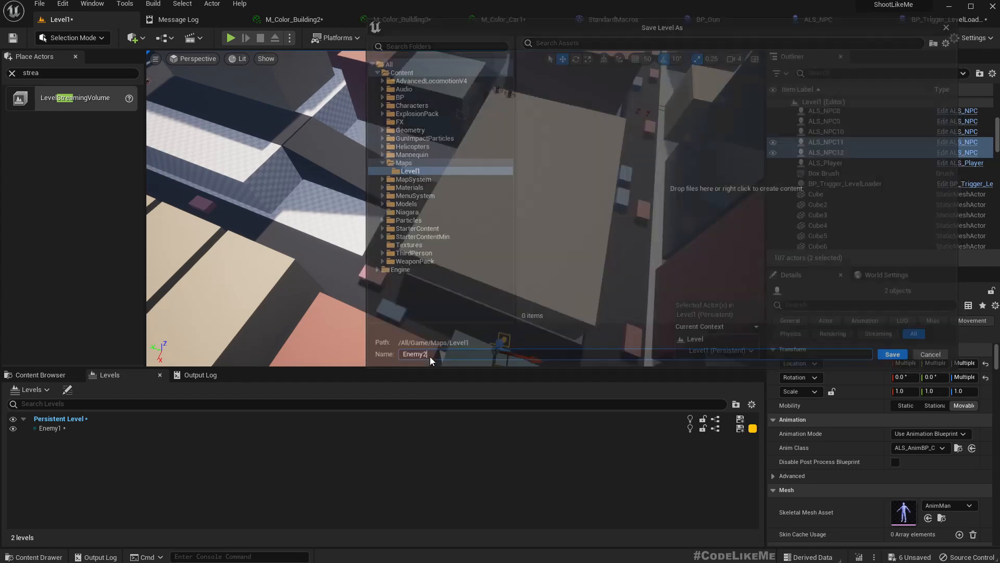
# Create a sublevel named Enemy3 in the Maps/Level1 folder from ALS_NPC7, ALS_NPC8, ALS_NPC9 and ALS_NPC10.
pyautogui.moveTo(403, 289)
pyautogui.mouseDown(button='right')
pyautogui.moveTo(396, 255)
pyautogui.moveTo(420, 282)
pyautogui.mouseUp(button='right')
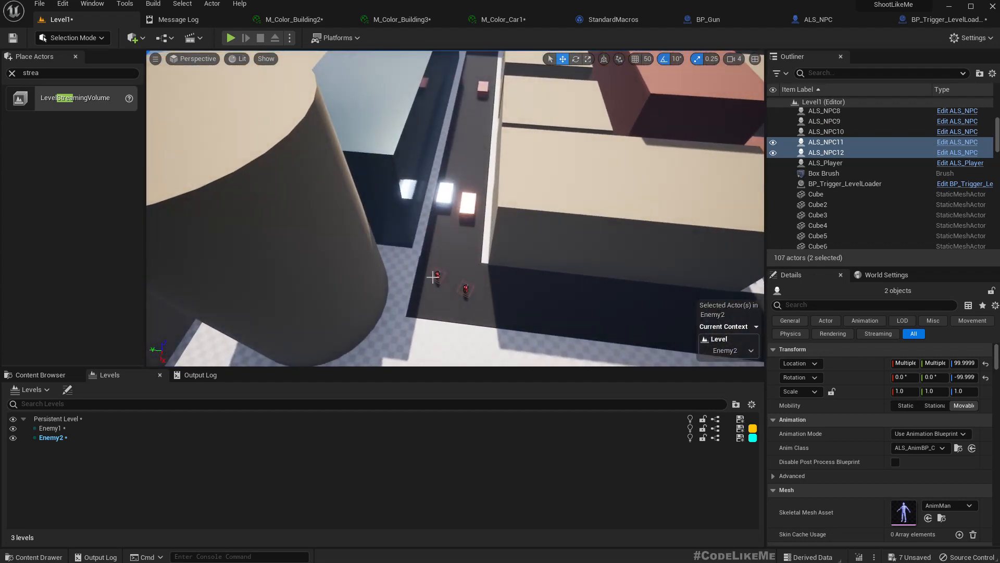
pyautogui.click(437, 275)
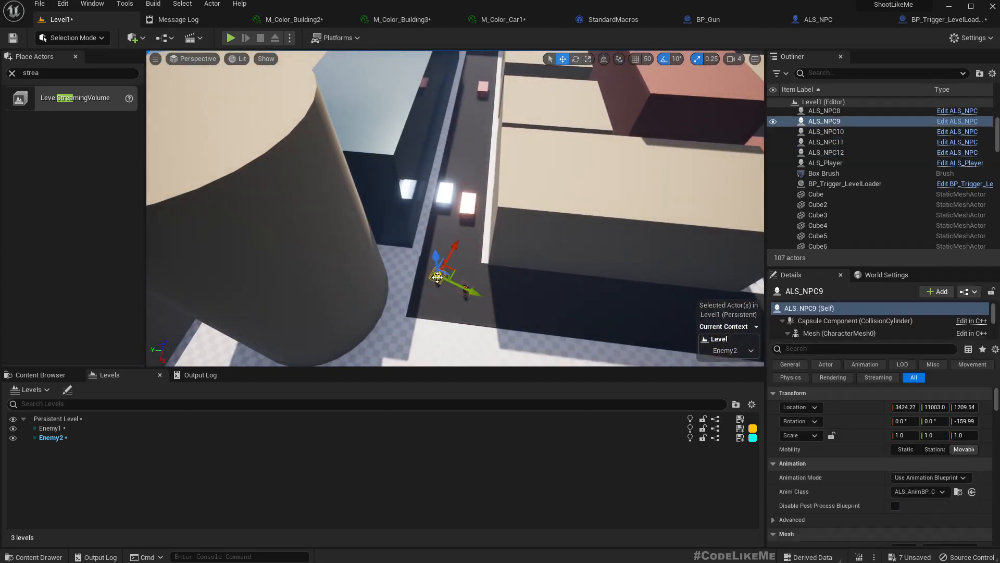
pyautogui.keyDown('ctrl'); pyautogui.click(466, 292); pyautogui.keyUp('ctrl')
pyautogui.moveTo(468, 263); pyautogui.dragTo(440, 292, button='right')
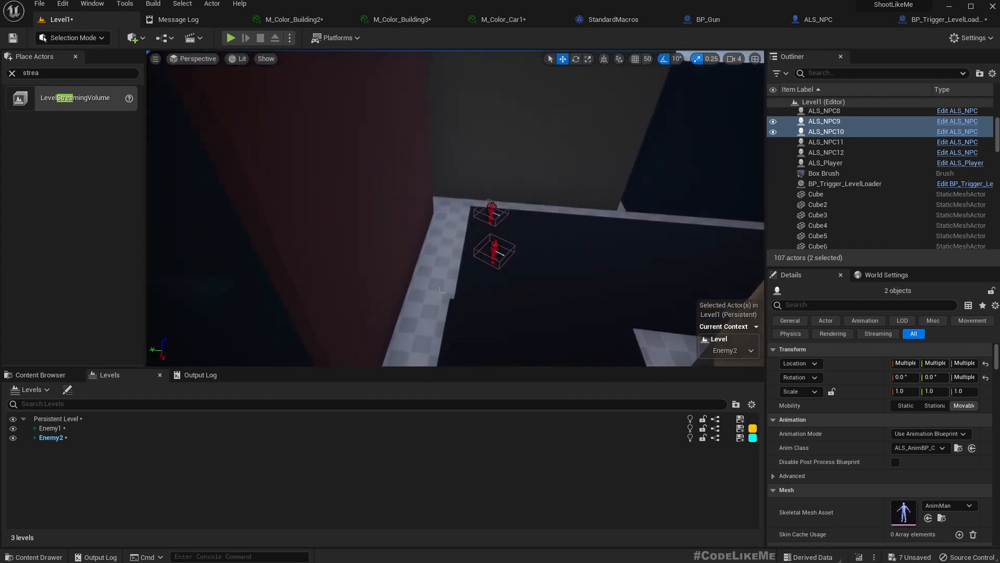
pyautogui.keyDown('ctrl'); pyautogui.click(494, 251); pyautogui.keyUp('ctrl')
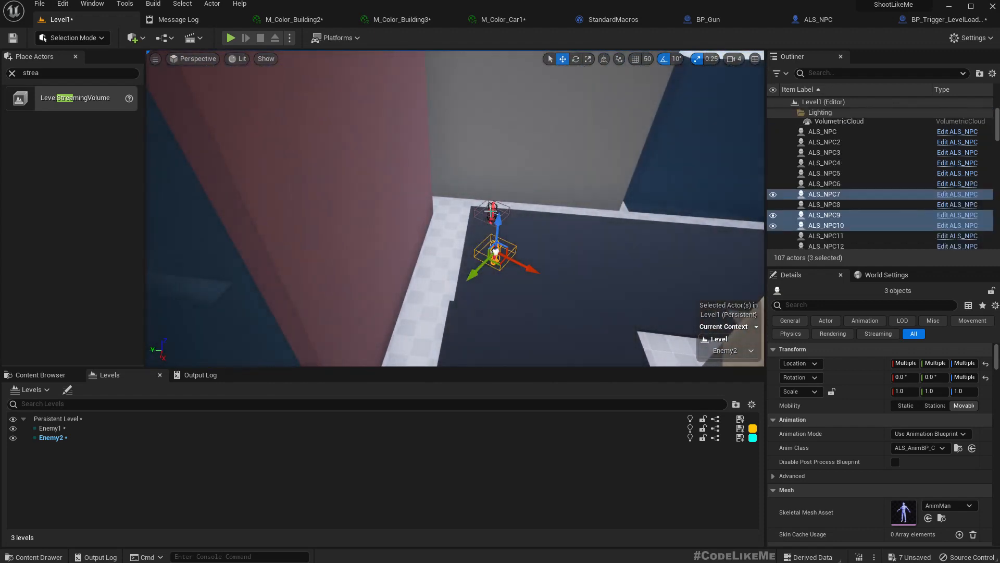
pyautogui.keyDown('ctrl'); pyautogui.click(489, 213); pyautogui.keyUp('ctrl')
pyautogui.click(30, 390)
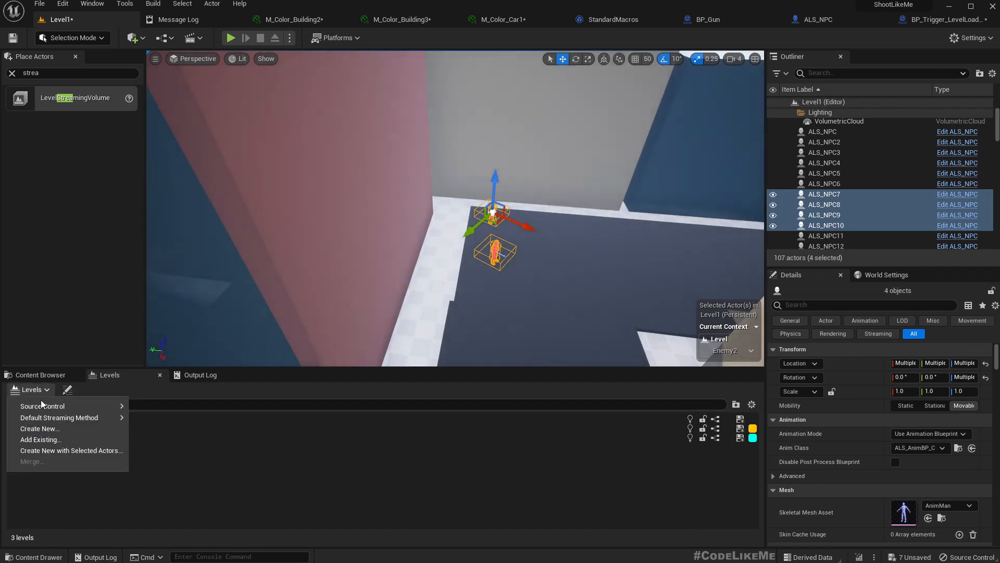
pyautogui.click(70, 451)
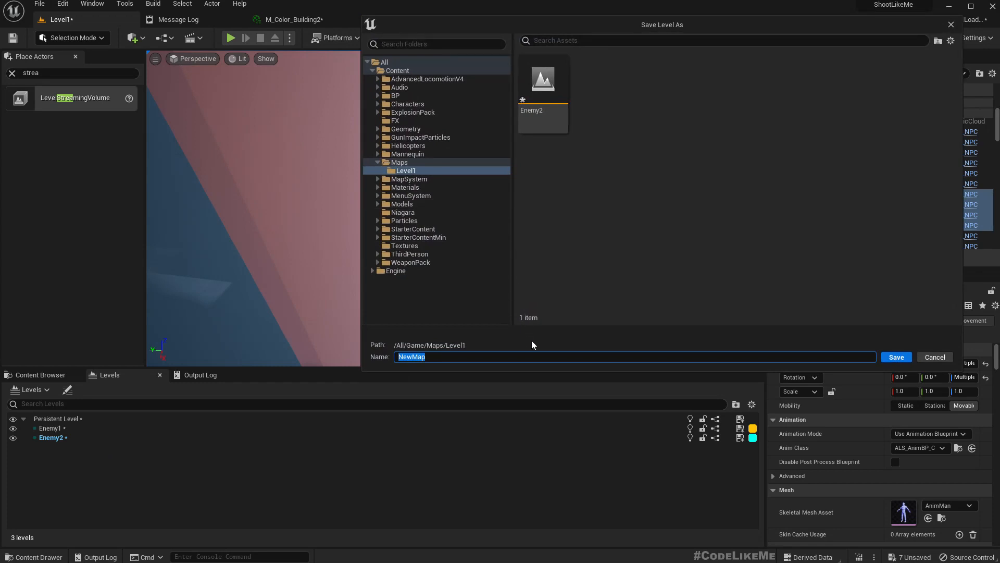
pyautogui.write('Enemy')
pyautogui.write('2')
pyautogui.press('Return')
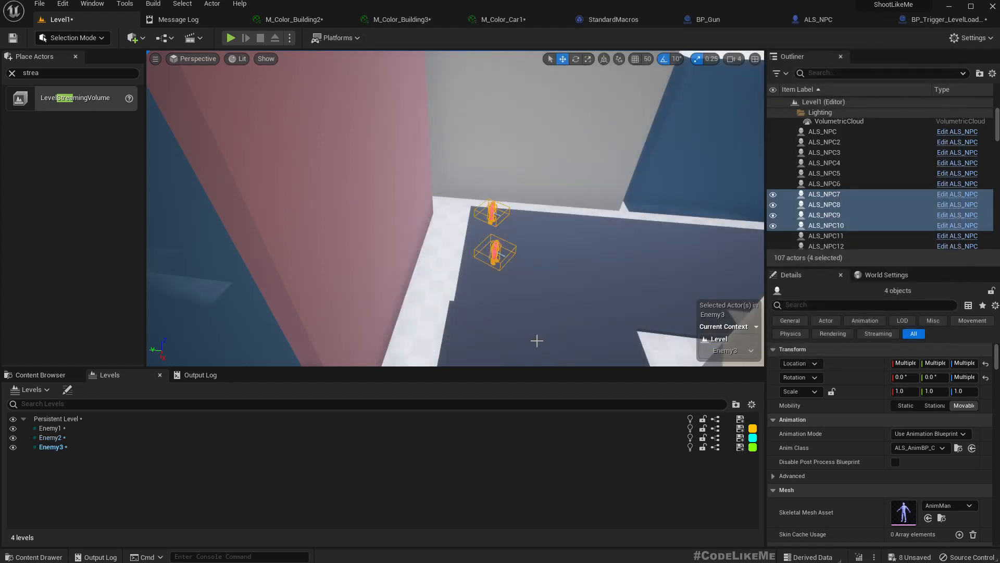
# Locate the Enemy1 level asset in the Maps folder and move it into the Level1 folder.
pyautogui.rightClick(59, 429)
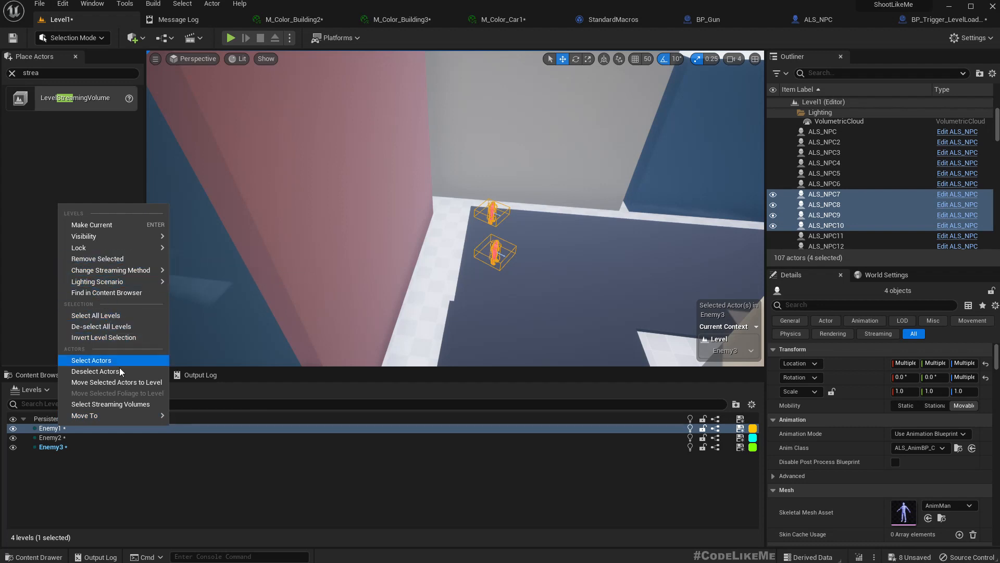
pyautogui.click(117, 292)
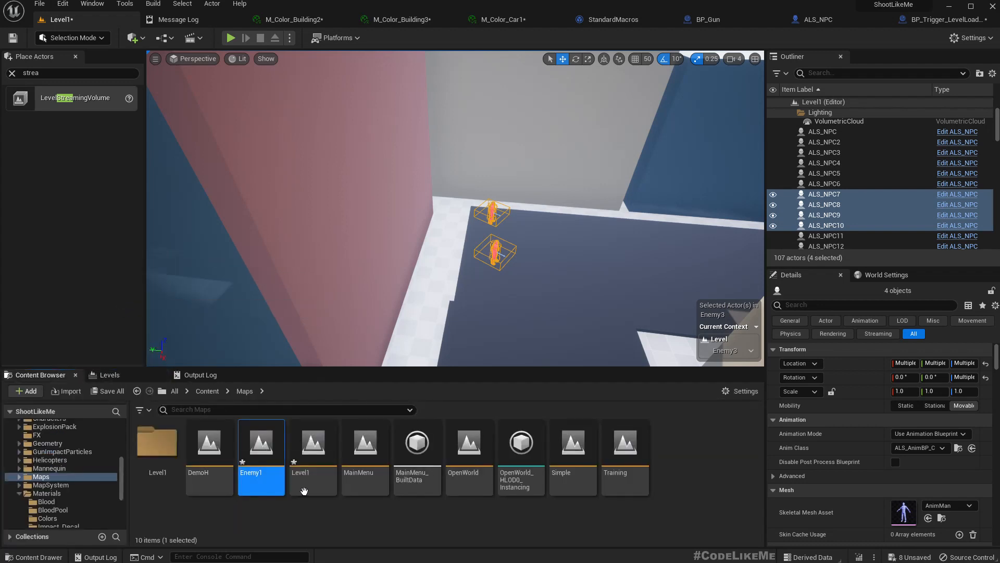
pyautogui.moveTo(254, 463); pyautogui.dragTo(152, 456)
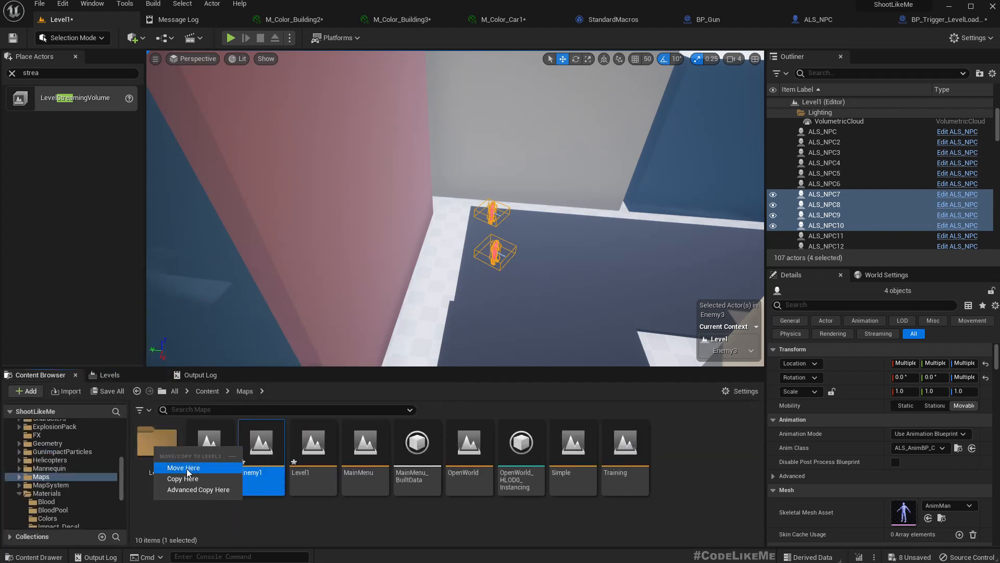
pyautogui.click(190, 469)
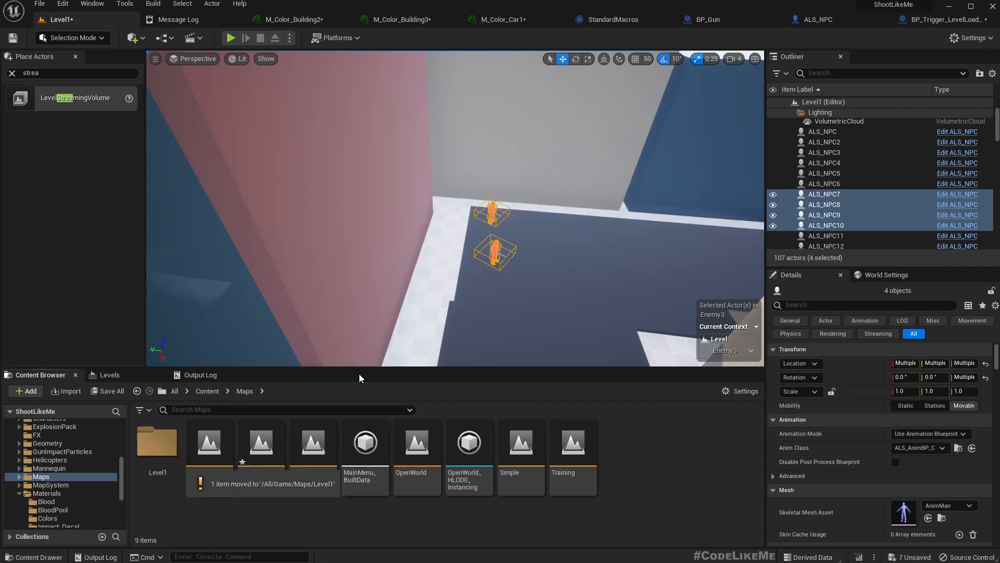
# Check the level streaming details of the Enemy1, Enemy2 and Enemy3 sublevels.
pyautogui.moveTo(363, 334); pyautogui.dragTo(438, 333, button='right')
pyautogui.click(107, 374)
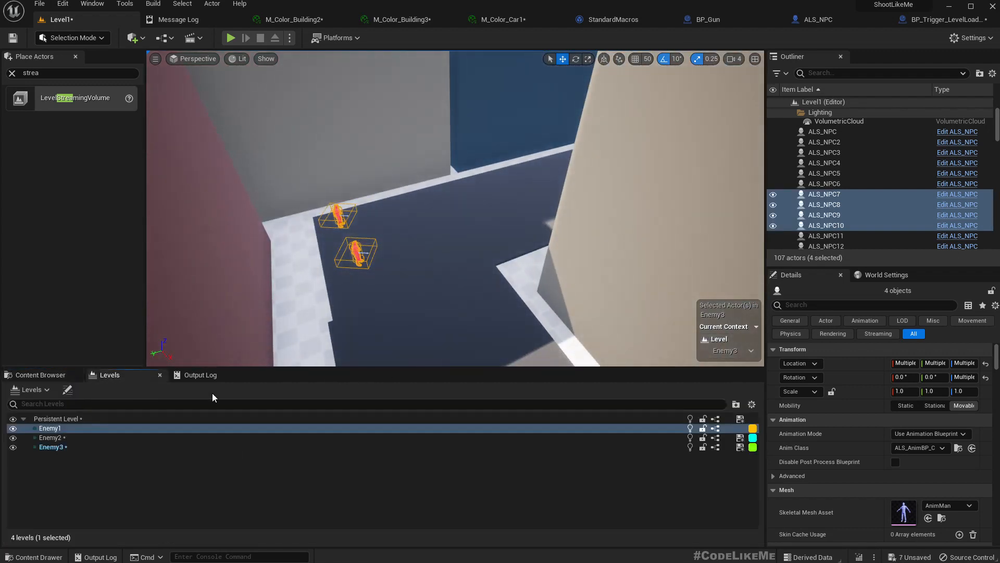
pyautogui.click(76, 439)
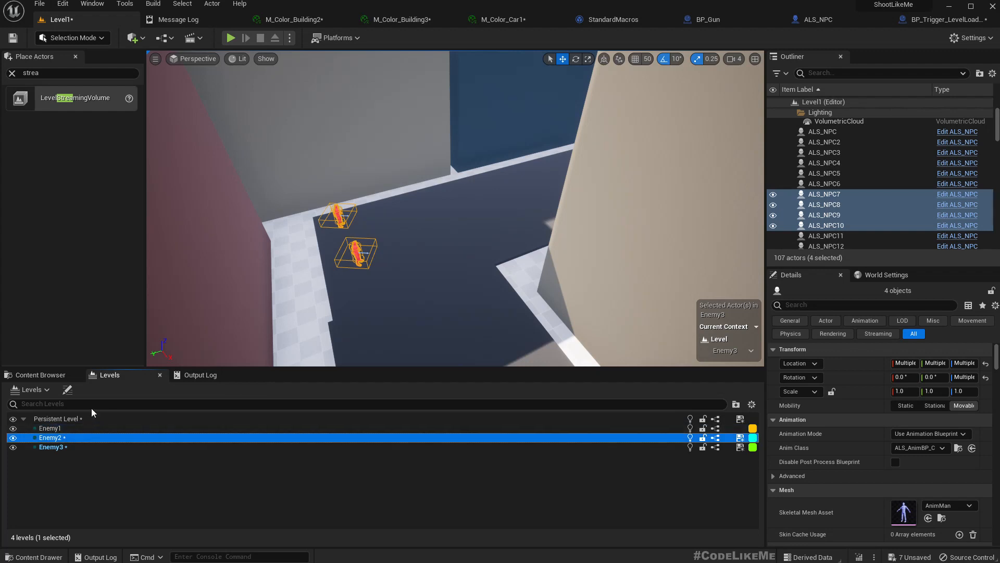
pyautogui.click(68, 390)
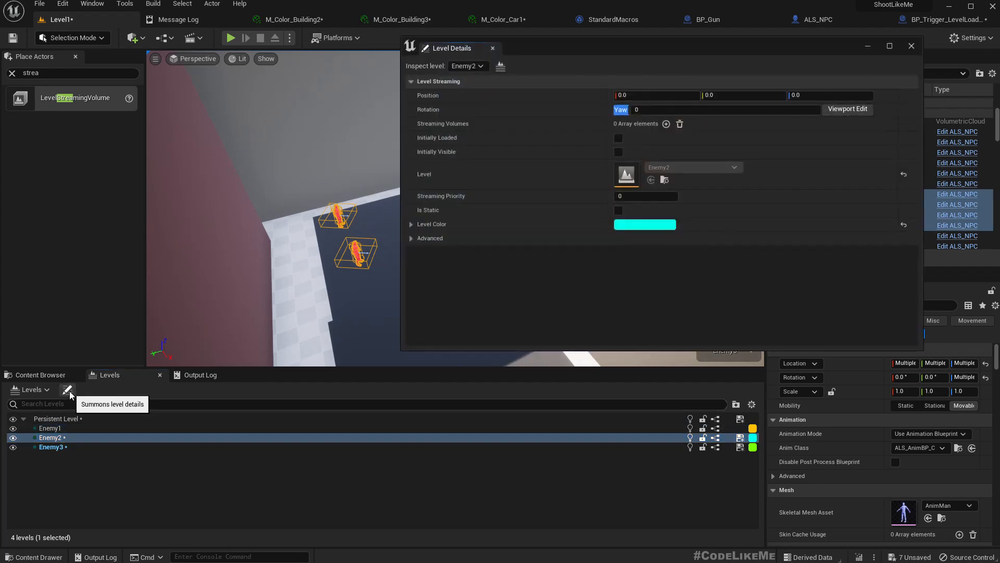
pyautogui.click(61, 428)
pyautogui.click(70, 443)
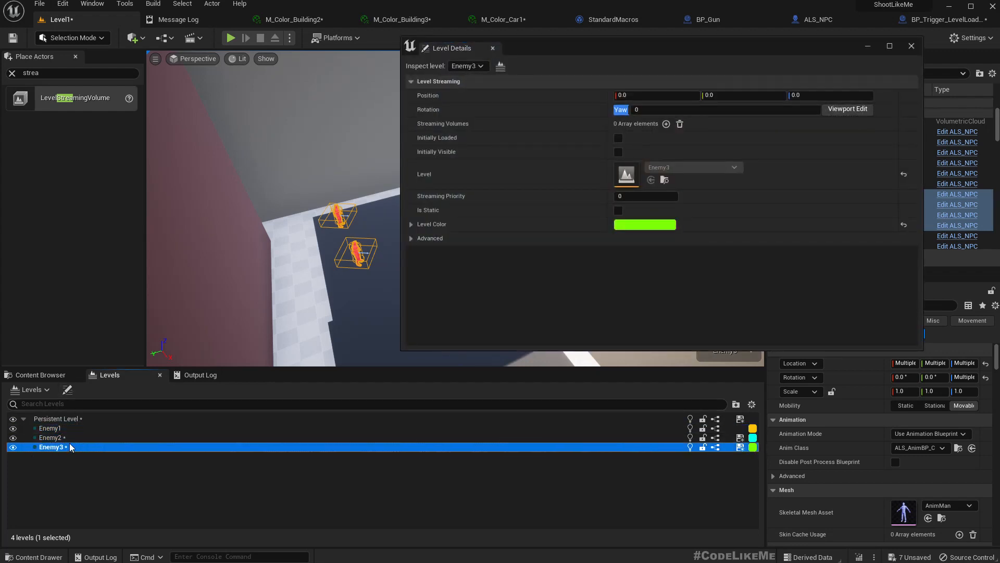
pyautogui.click(493, 48)
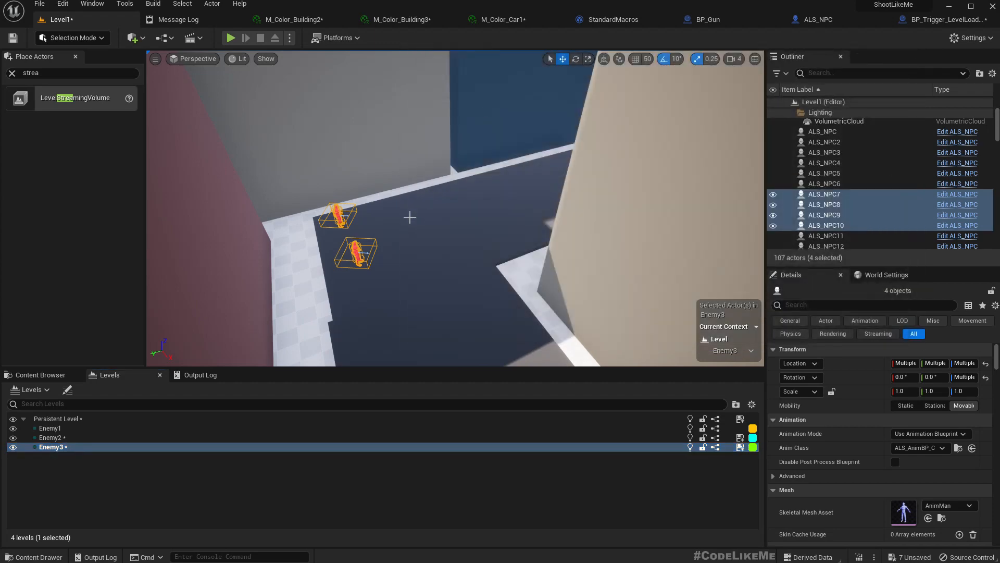
# Select BP_Trigger_LevelLoader and check the Enemy1, Enemy2 and Enemy3 sublevels by switching each one's visibility off and back on.
pyautogui.moveTo(410, 217)
pyautogui.mouseDown(button='right')
pyautogui.moveTo(459, 203)
pyautogui.moveTo(458, 177)
pyautogui.moveTo(459, 250)
pyautogui.moveTo(458, 208)
pyautogui.moveTo(484, 219)
pyautogui.moveTo(501, 208)
pyautogui.moveTo(626, 208)
pyautogui.moveTo(625, 156)
pyautogui.moveTo(615, 198)
pyautogui.moveTo(605, 166)
pyautogui.moveTo(599, 198)
pyautogui.moveTo(573, 208)
pyautogui.moveTo(531, 177)
pyautogui.moveTo(583, 182)
pyautogui.moveTo(641, 146)
pyautogui.moveTo(662, 177)
pyautogui.moveTo(662, 219)
pyautogui.moveTo(408, 221)
pyautogui.mouseUp(button='right')
pyautogui.click(471, 254)
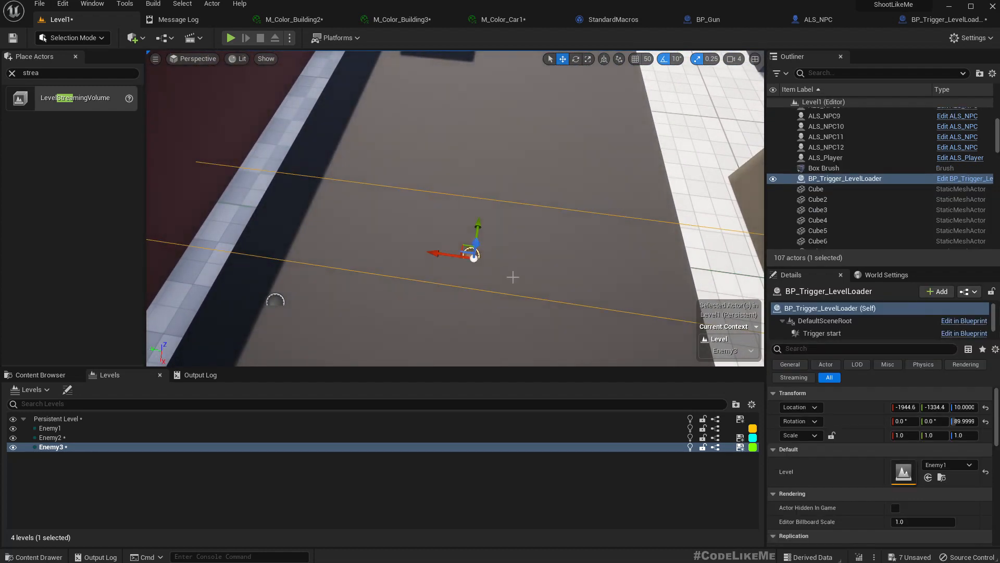
pyautogui.rightClick(54, 420)
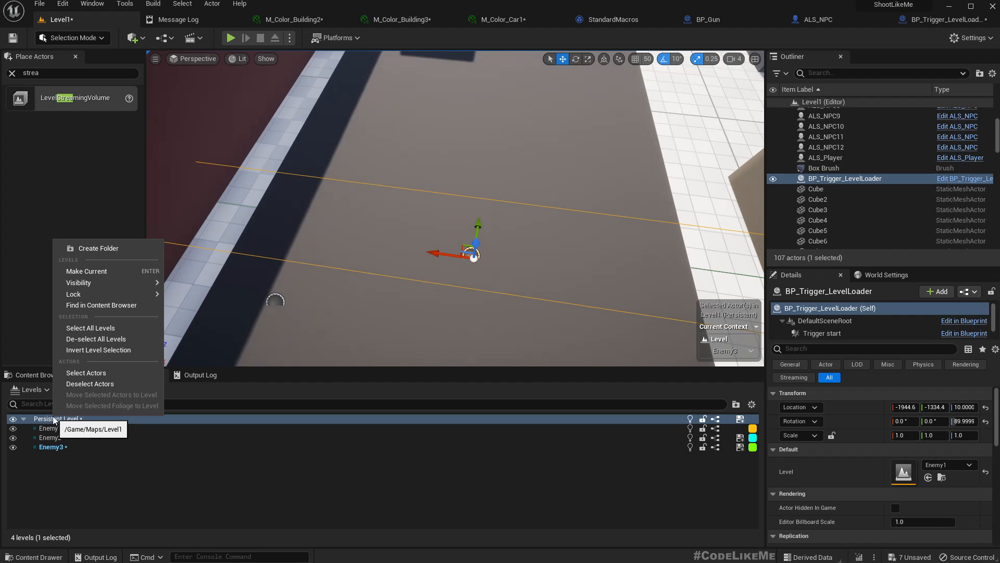
pyautogui.click(13, 430)
pyautogui.click(13, 430)
pyautogui.click(13, 438)
pyautogui.click(13, 438)
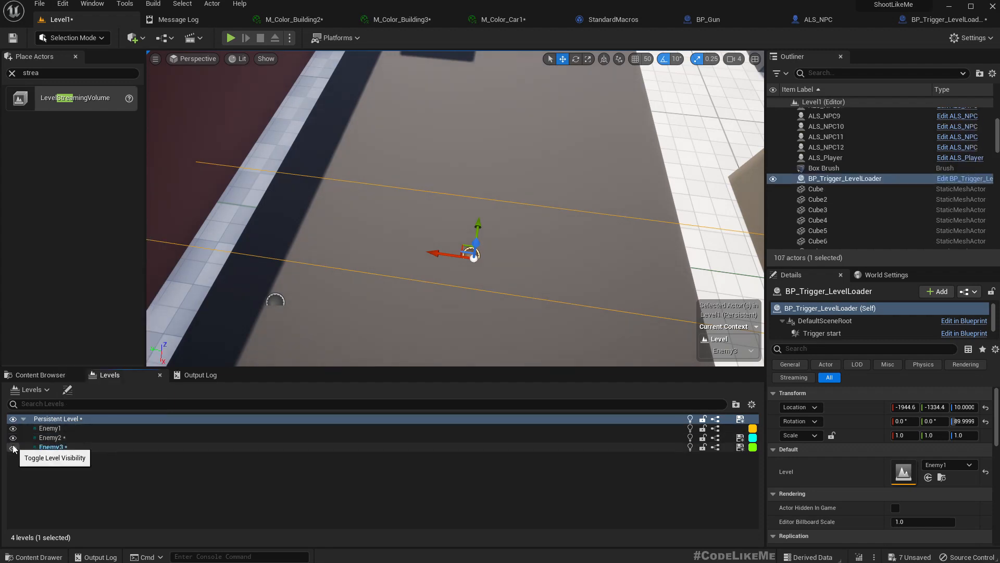
pyautogui.click(13, 447)
pyautogui.click(13, 447)
# Play-test the level full screen, running up the stairs with the rifle drawn and crouching at the passage exit to the street.
pyautogui.moveTo(599, 222); pyautogui.dragTo(333, 193, button='right')
pyautogui.press('F11')
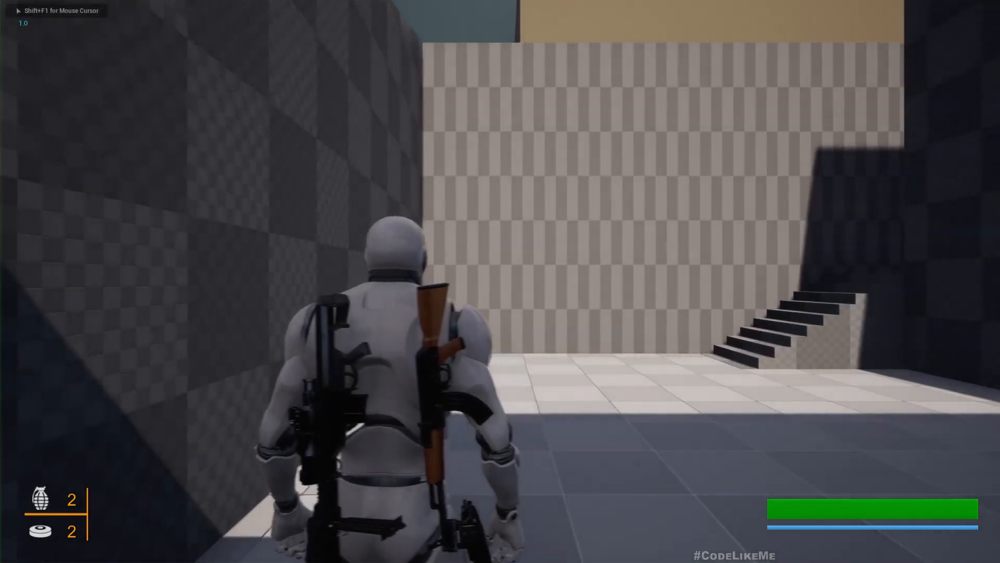
pyautogui.press('w')
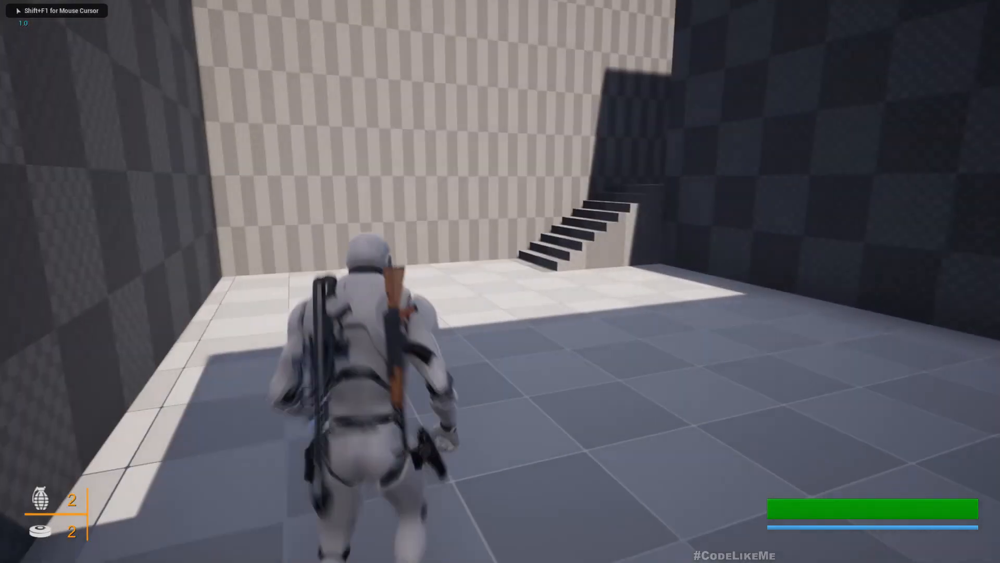
pyautogui.press('w')
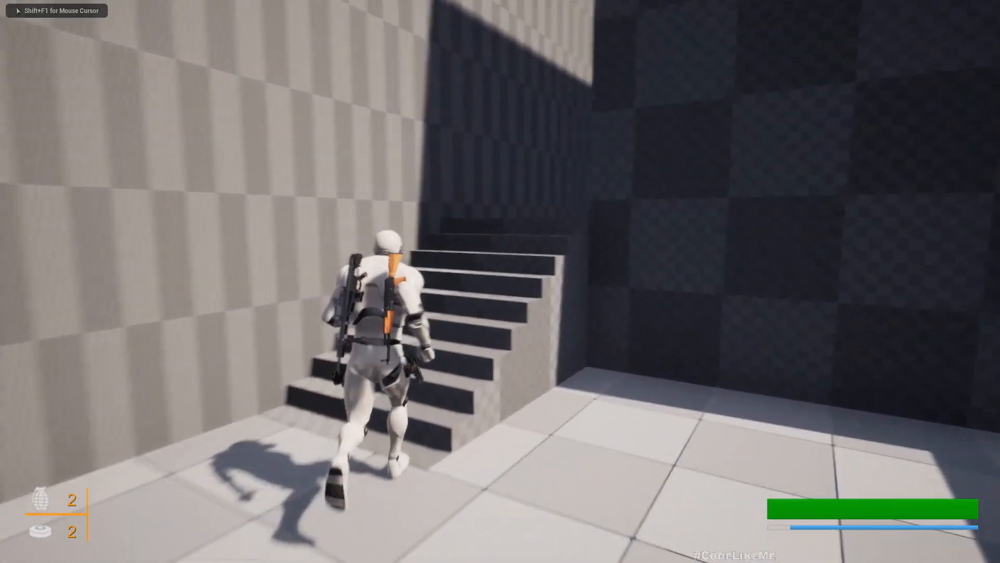
pyautogui.press('w')
pyautogui.press('1')
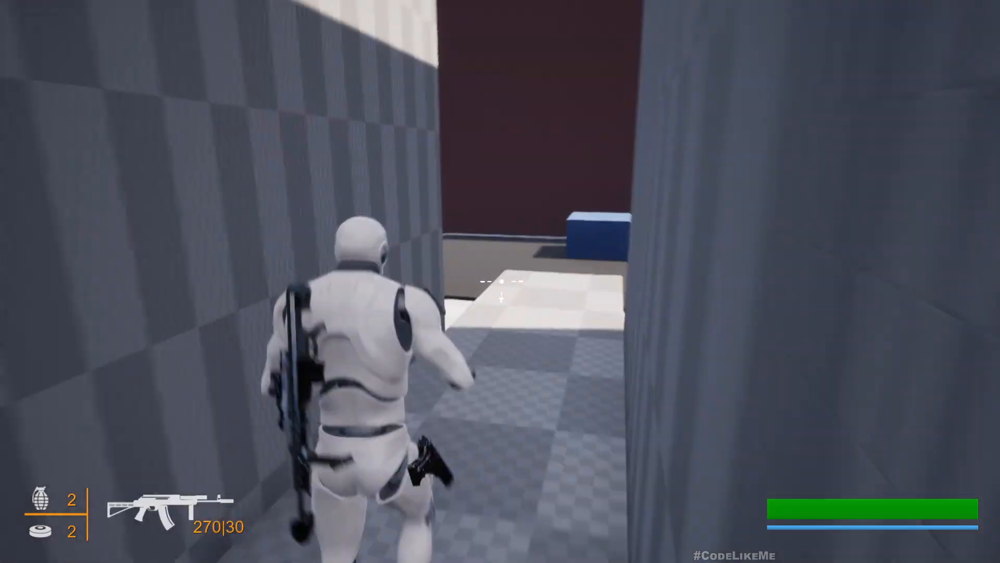
pyautogui.press('w')
pyautogui.press('c')
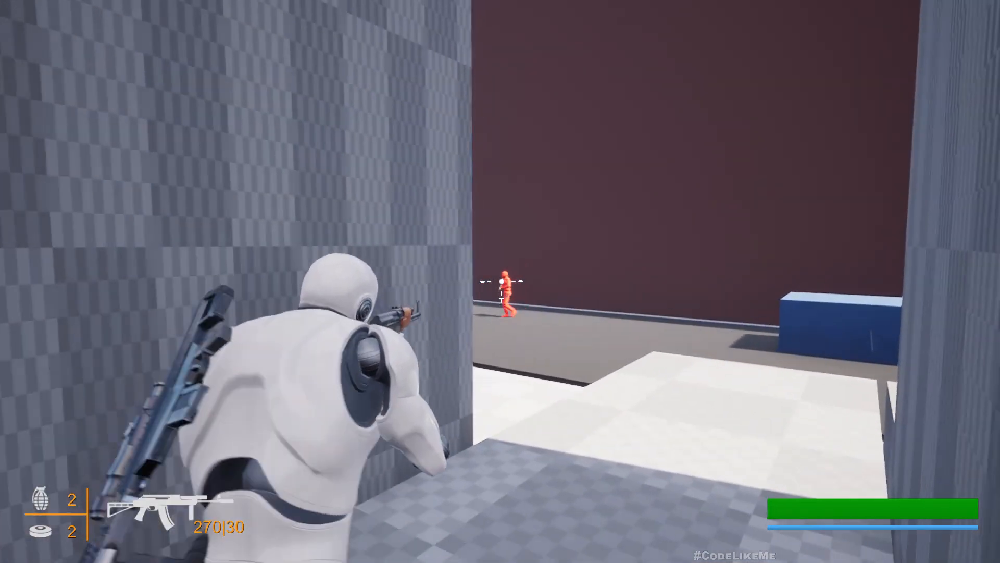
# Aim at the enemy NPCs on the street and shoot them down with the rifle.
pyautogui.rightClick(501, 281)
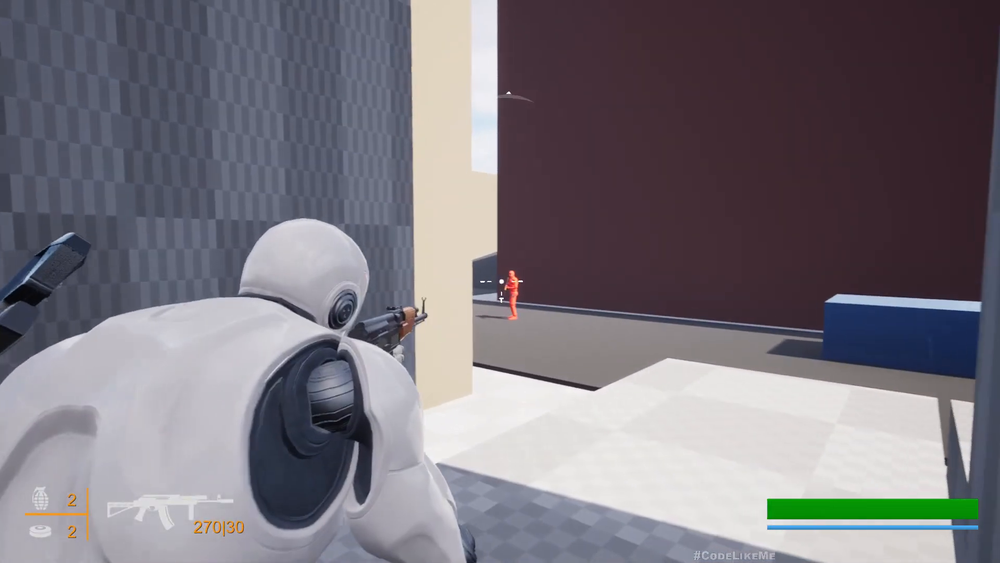
pyautogui.click(501, 282)
pyautogui.moveTo(501, 281); pyautogui.dragTo(501, 281)
pyautogui.press('w')
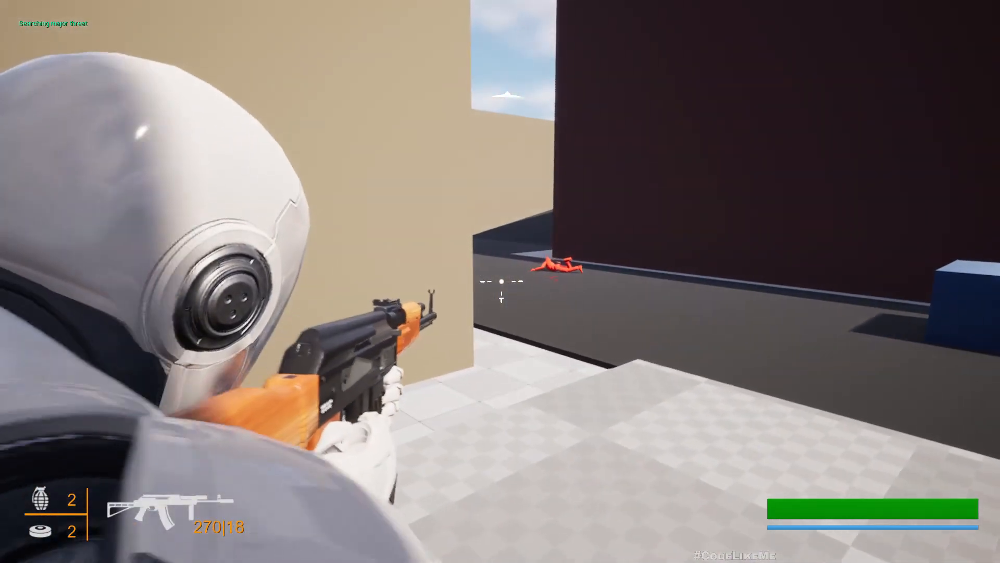
pyautogui.rightClick(501, 281)
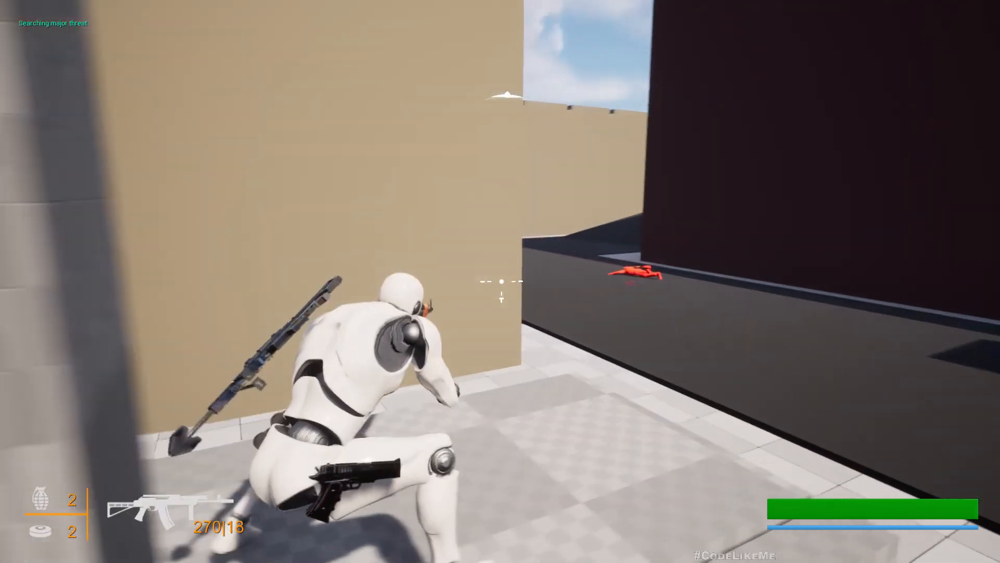
pyautogui.press('d')
pyautogui.moveTo(501, 281); pyautogui.dragTo(501, 281)
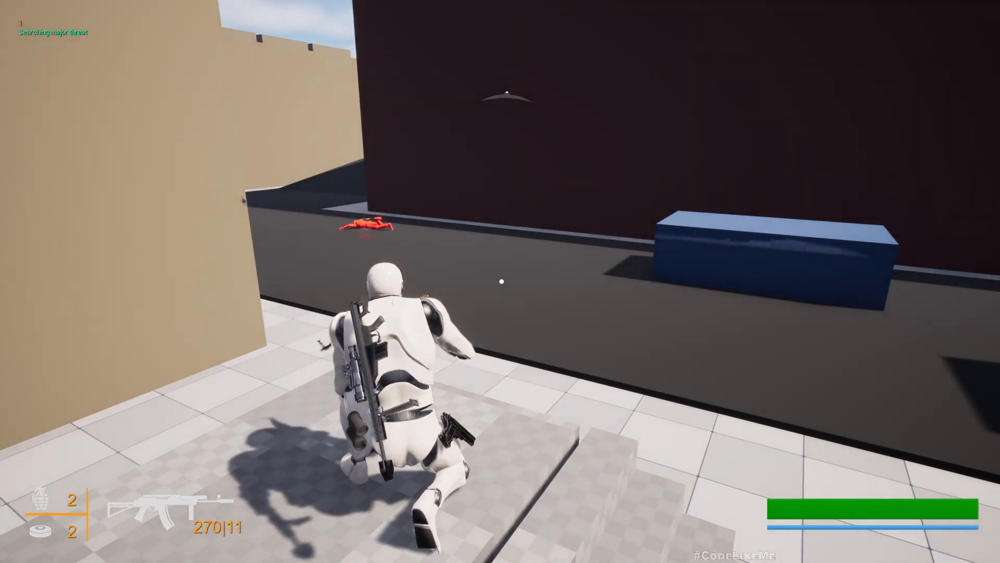
# Run along the street to the ramp junction, fire at the distant enemy NPCs and end the play session.
pyautogui.press('d')
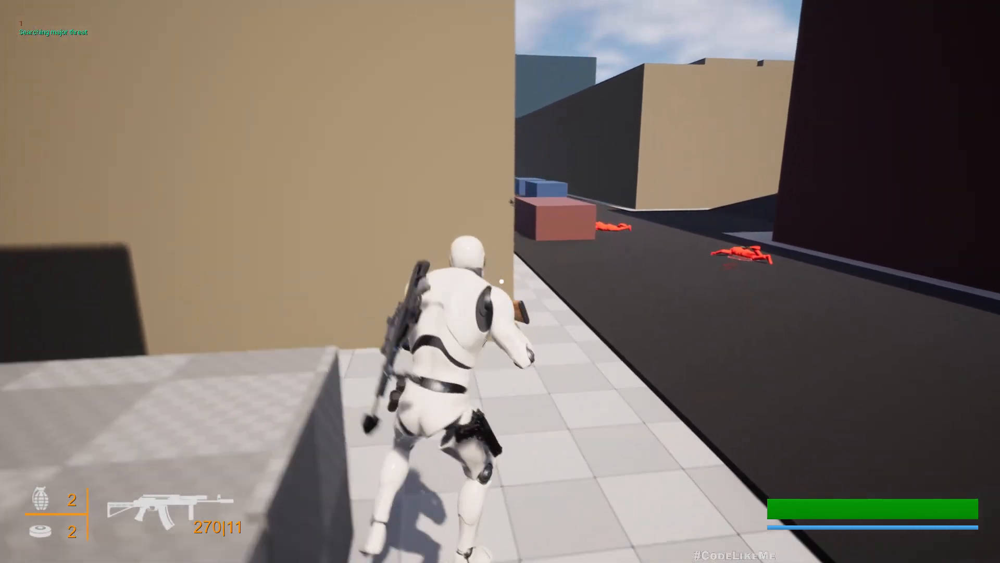
pyautogui.press('d')
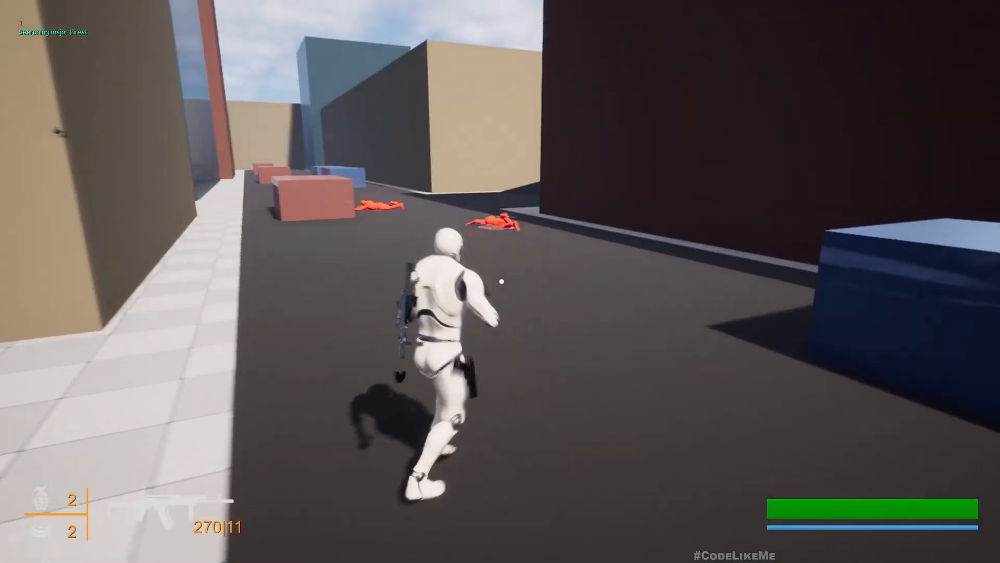
pyautogui.press('w')
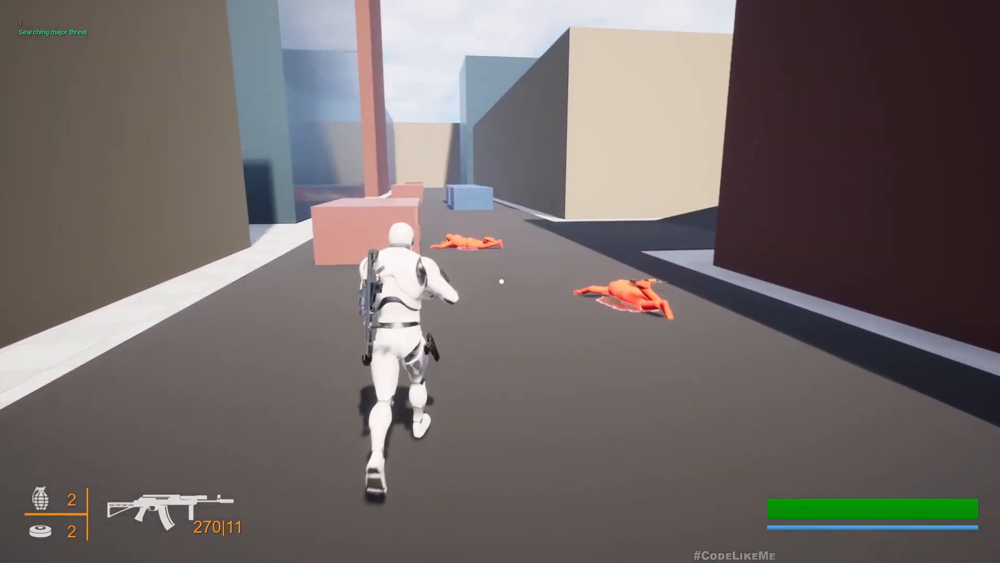
pyautogui.press('a')
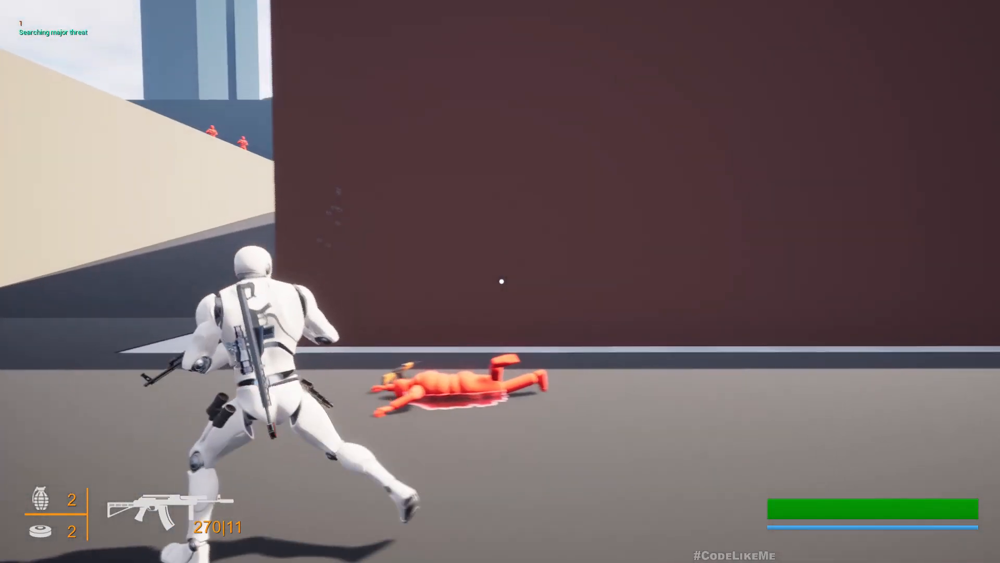
pyautogui.press('a')
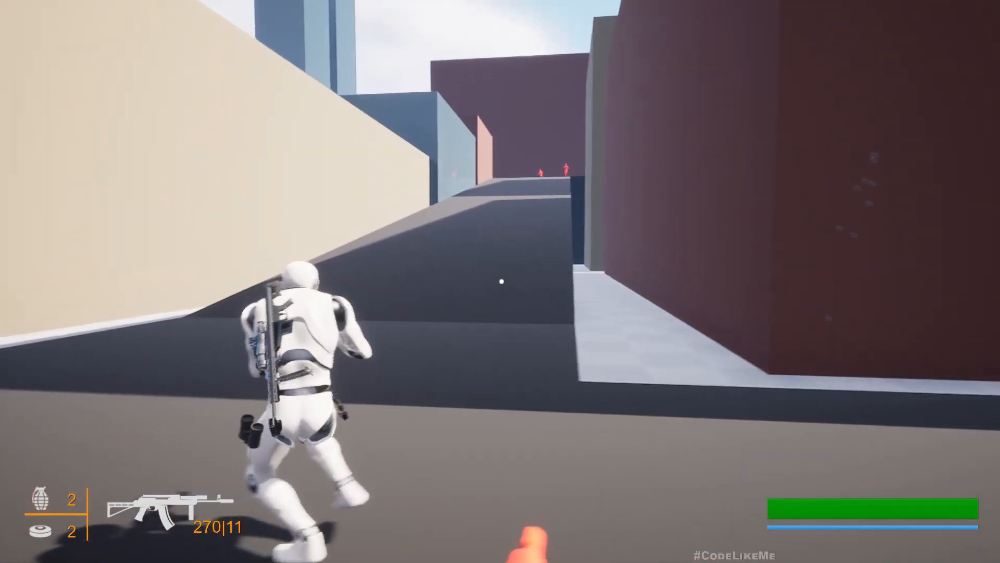
pyautogui.press('c')
pyautogui.click(501, 281)
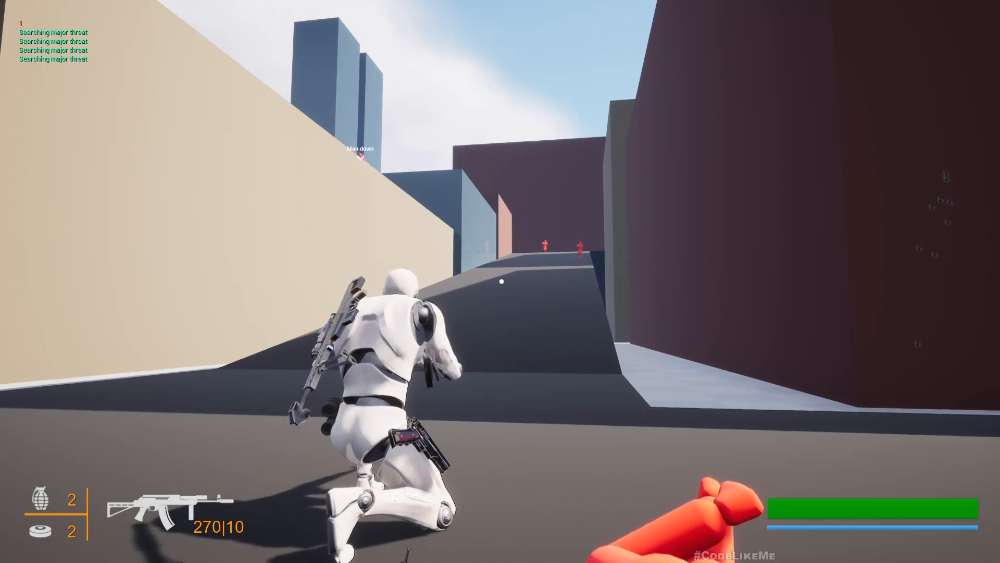
pyautogui.press('Escape')
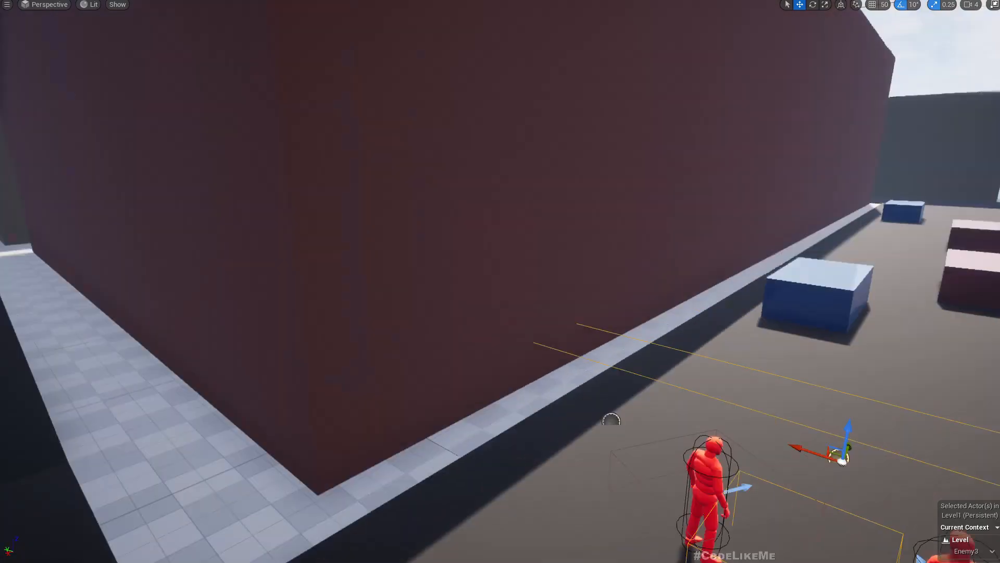
# Examine the trigger volume's placement on the street relative to the nearby and rooftop enemy NPCs from above.
pyautogui.moveTo(592, 374); pyautogui.dragTo(571, 382, button='right')
pyautogui.press('w')
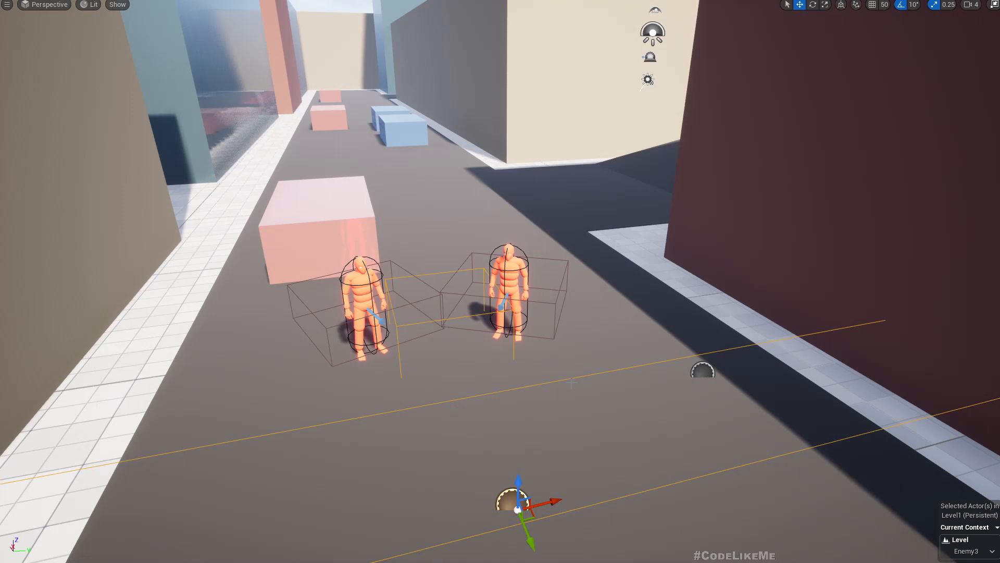
pyautogui.moveTo(557, 341)
pyautogui.mouseDown(button='right')
pyautogui.moveTo(745, 323)
pyautogui.moveTo(746, 417)
pyautogui.moveTo(730, 416)
pyautogui.moveTo(730, 448)
pyautogui.moveTo(554, 348)
pyautogui.mouseUp(button='right')
pyautogui.press('a')
pyautogui.press('d')
pyautogui.press('s')
pyautogui.press('a')
pyautogui.press('d')
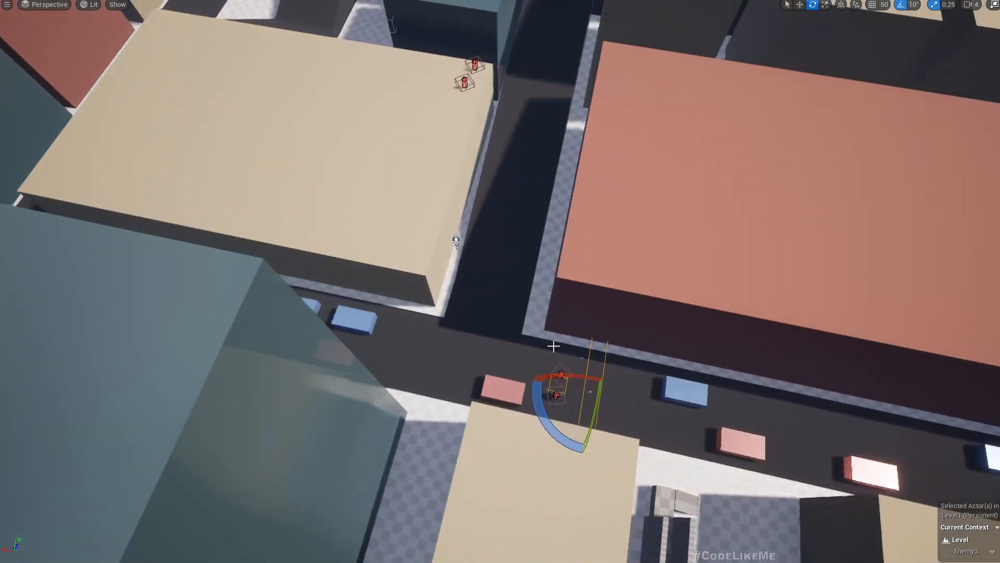
pyautogui.press('w')
pyautogui.moveTo(614, 391); pyautogui.dragTo(629, 390, button='right')
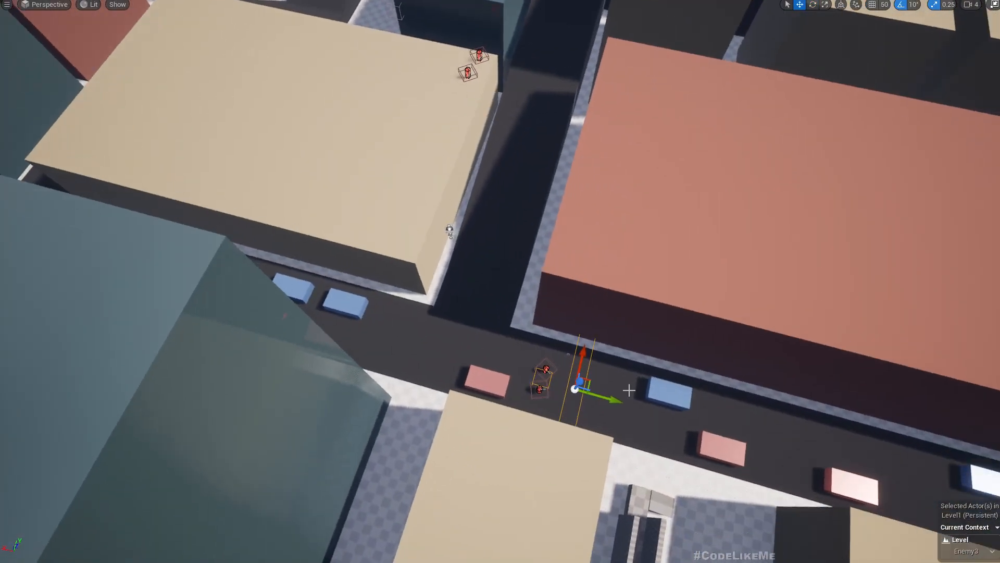
pyautogui.press('F11')
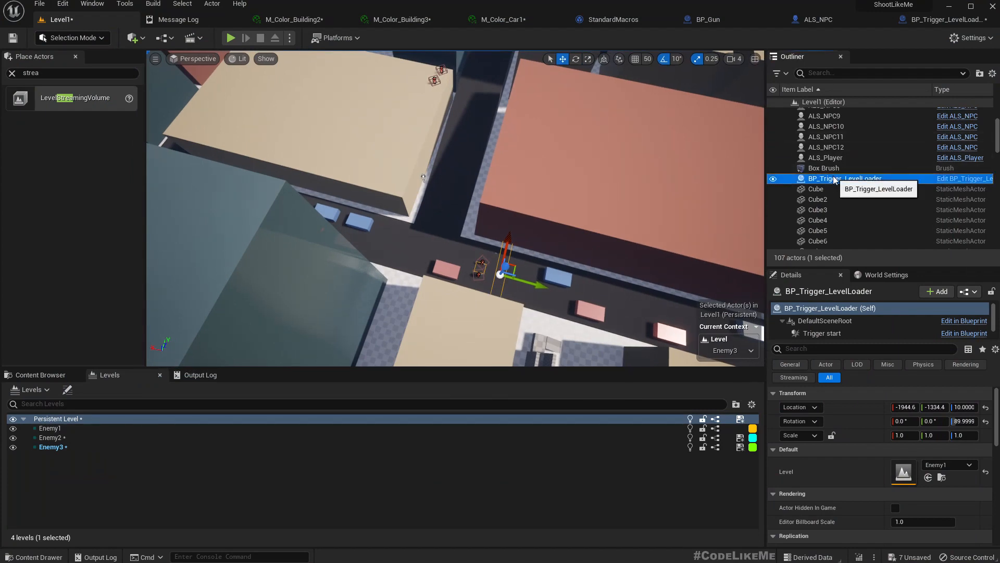
# Rename the BP_Trigger_LevelLoader actor to LevelLoader1 and locate it in the actor list.
pyautogui.click(833, 179)
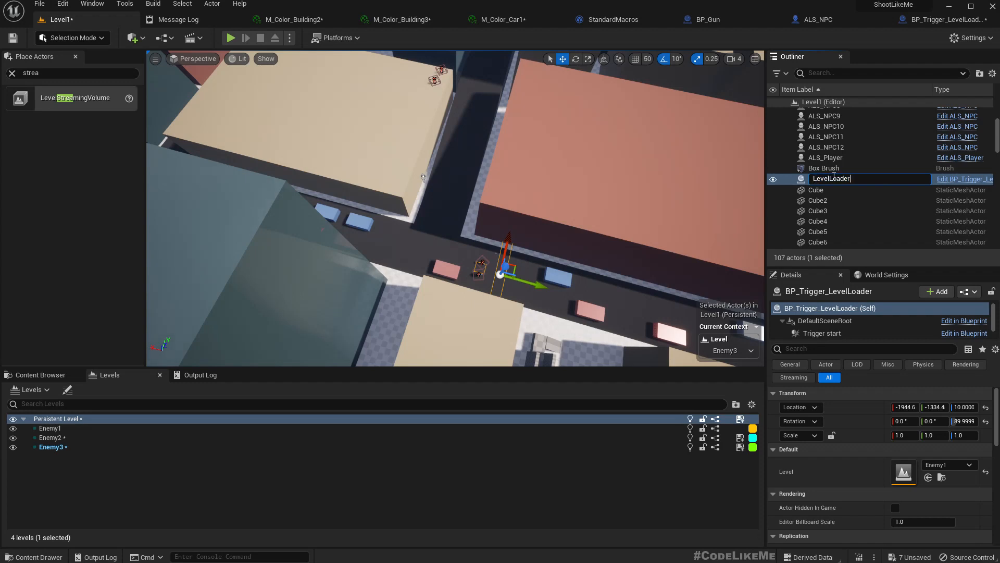
pyautogui.press('Return')
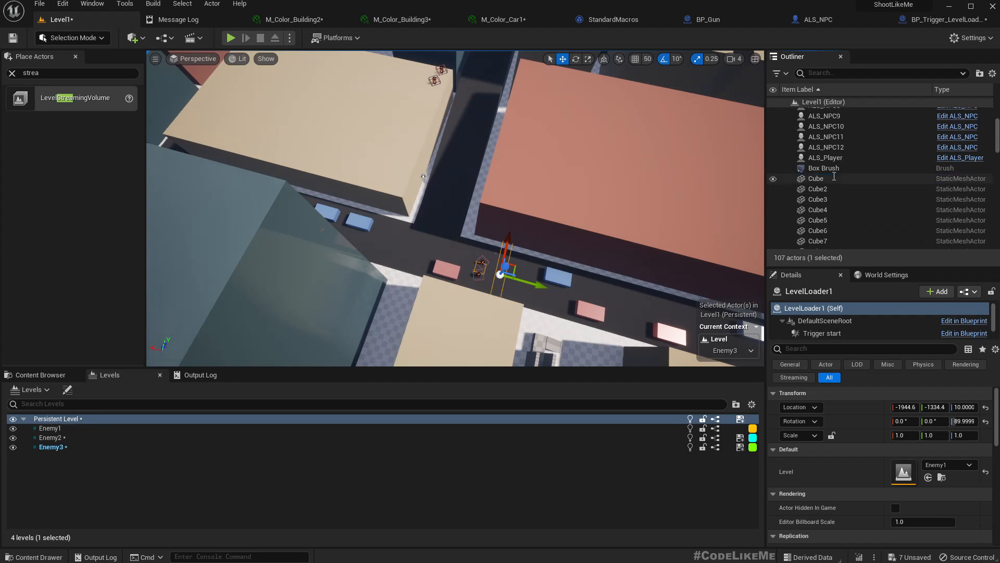
pyautogui.scroll(5, 893, 194)
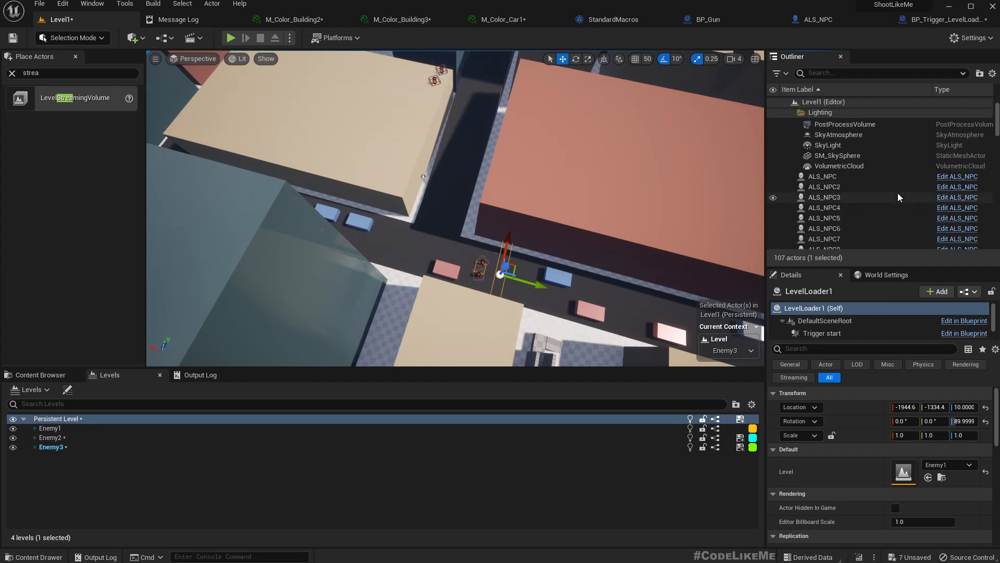
pyautogui.scroll(-10, 880, 197)
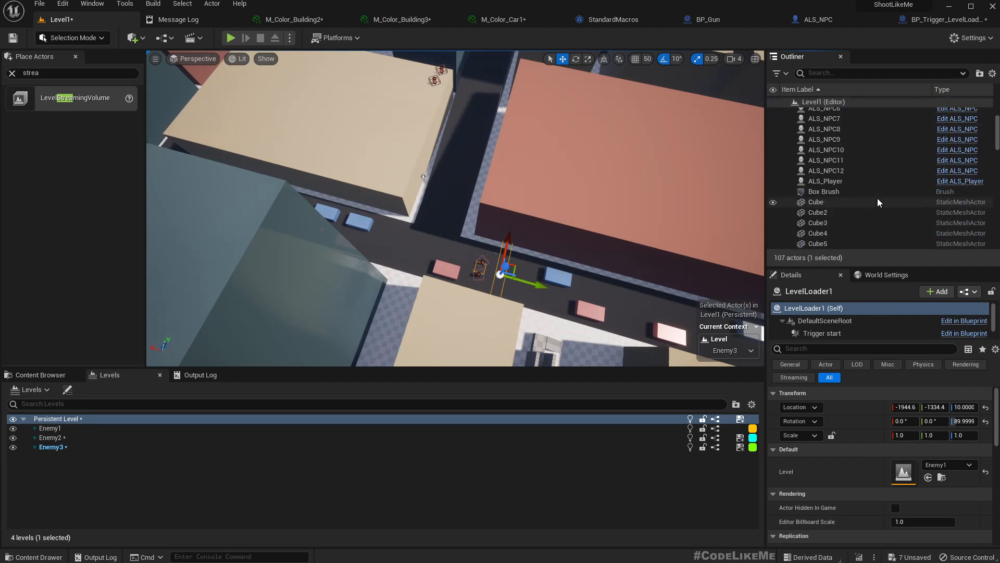
pyautogui.scroll(-15, 883, 197)
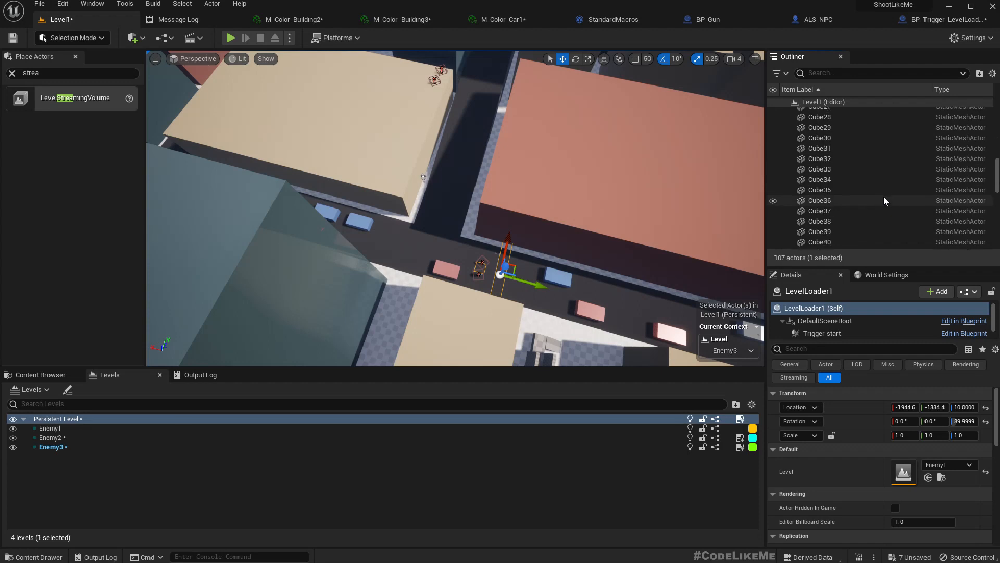
pyautogui.scroll(-3, 888, 199)
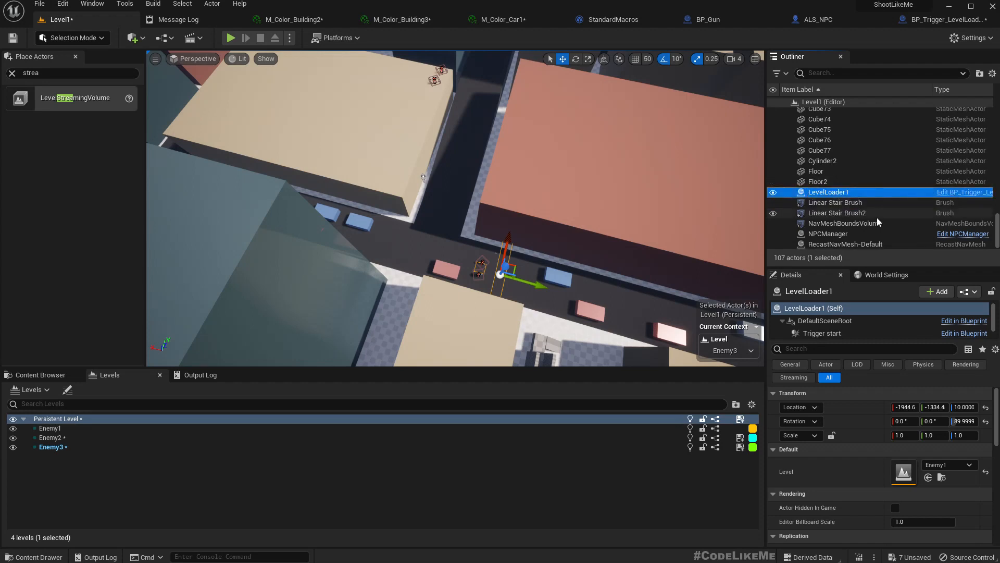
# Cancel the duplication of LevelLoader1 and make the Persistent Level the current level.
pyautogui.hotkey('ctrl', 'd')
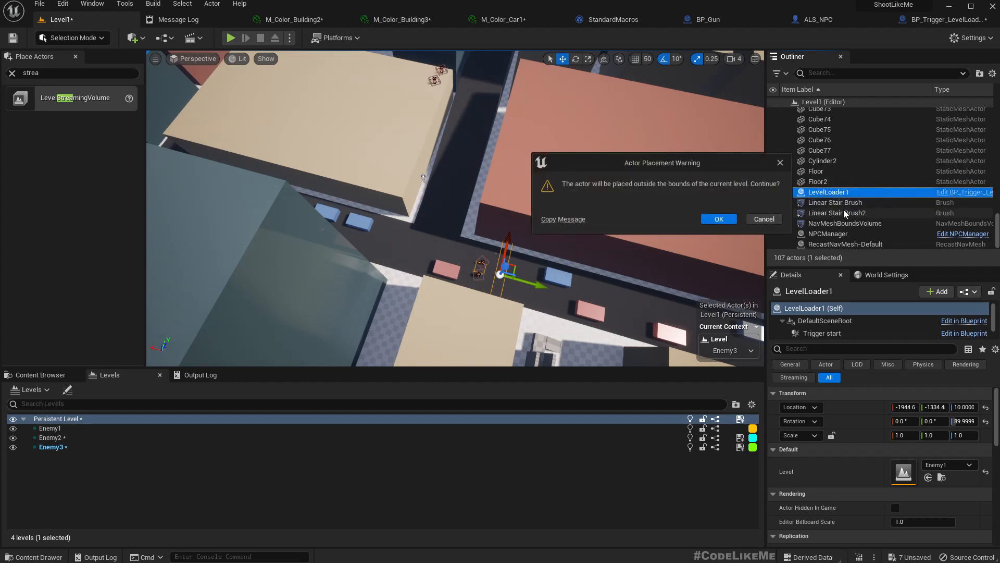
pyautogui.click(763, 219)
pyautogui.doubleClick(49, 419)
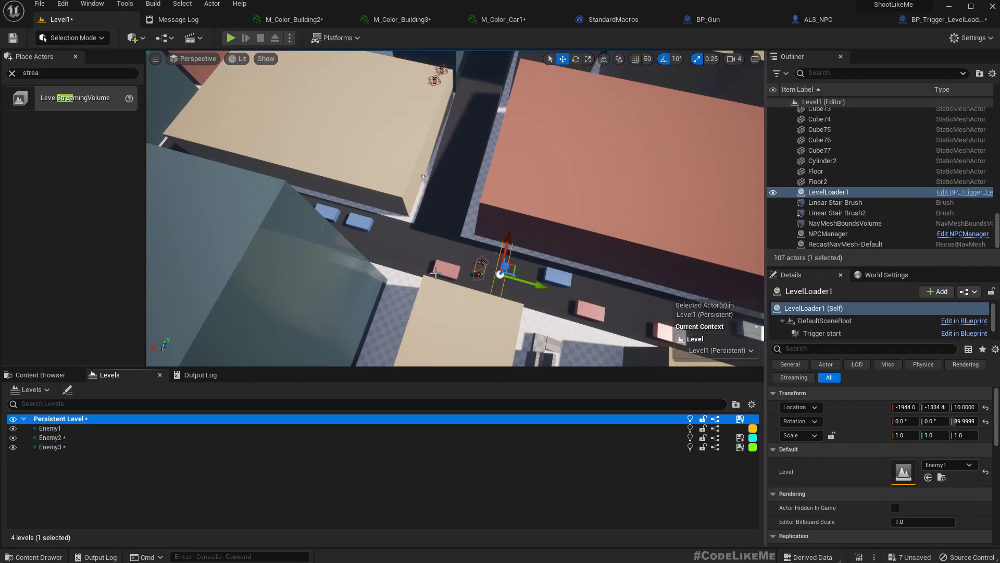
# Place a copy of LevelLoader1 farther along the street beside a red car, at about X 4567, and set its Level to Enemy2.
pyautogui.moveTo(477, 258); pyautogui.dragTo(464, 275, button='right')
pyautogui.keyDown('alt'); pyautogui.moveTo(536, 239); pyautogui.dragTo(300, 136); pyautogui.keyUp('alt')
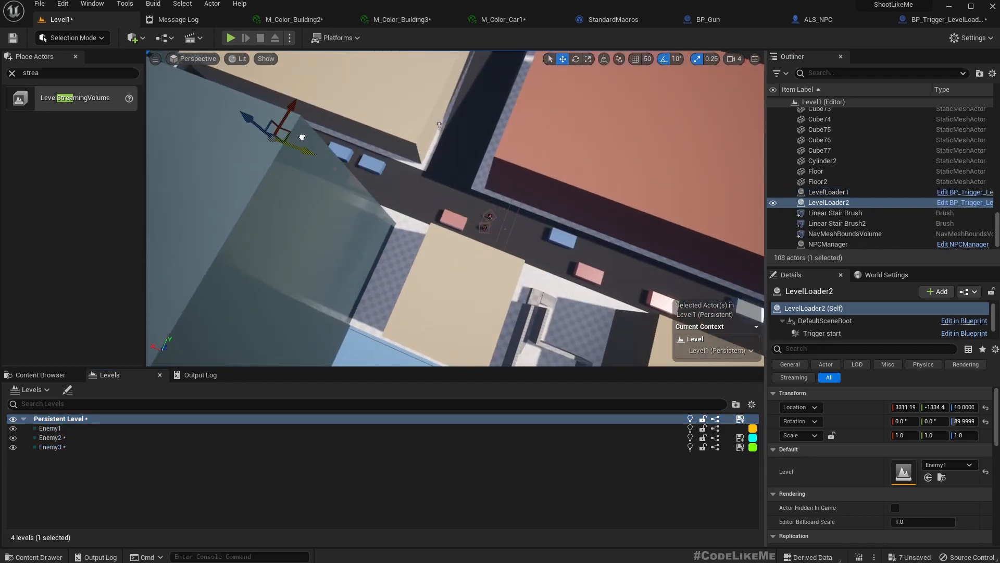
pyautogui.moveTo(300, 137); pyautogui.dragTo(271, 136, button='right')
pyautogui.moveTo(435, 175)
pyautogui.mouseDown(button='right')
pyautogui.moveTo(441, 198)
pyautogui.moveTo(435, 175)
pyautogui.mouseUp(button='right')
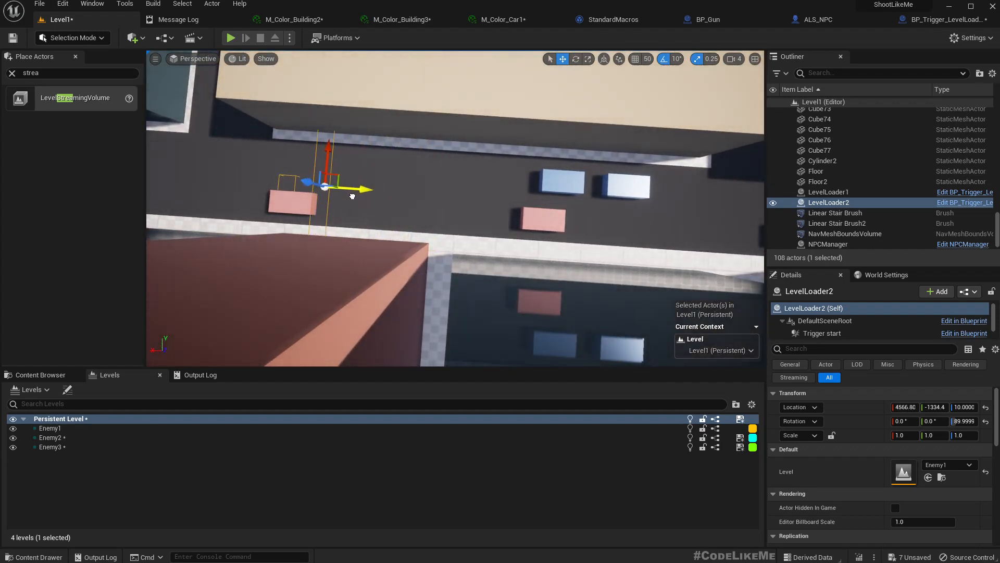
pyautogui.click(947, 464)
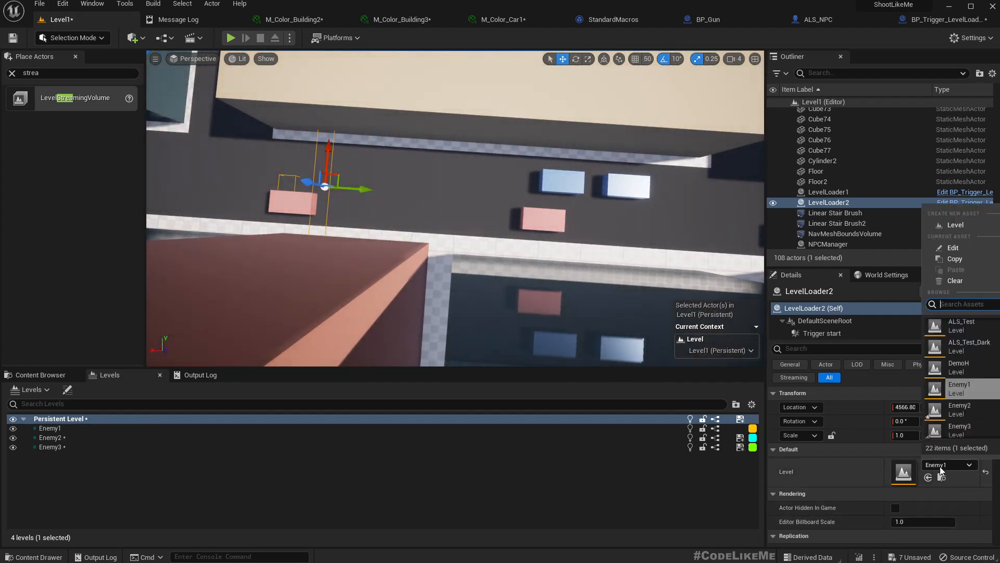
pyautogui.click(963, 412)
# Play-test Level1 full screen, equipping the rifle and advancing crouched through the alley to check for enemies on the street.
pyautogui.moveTo(363, 179); pyautogui.dragTo(405, 201, button='right')
pyautogui.press('s')
pyautogui.press('e')
pyautogui.press('F11')
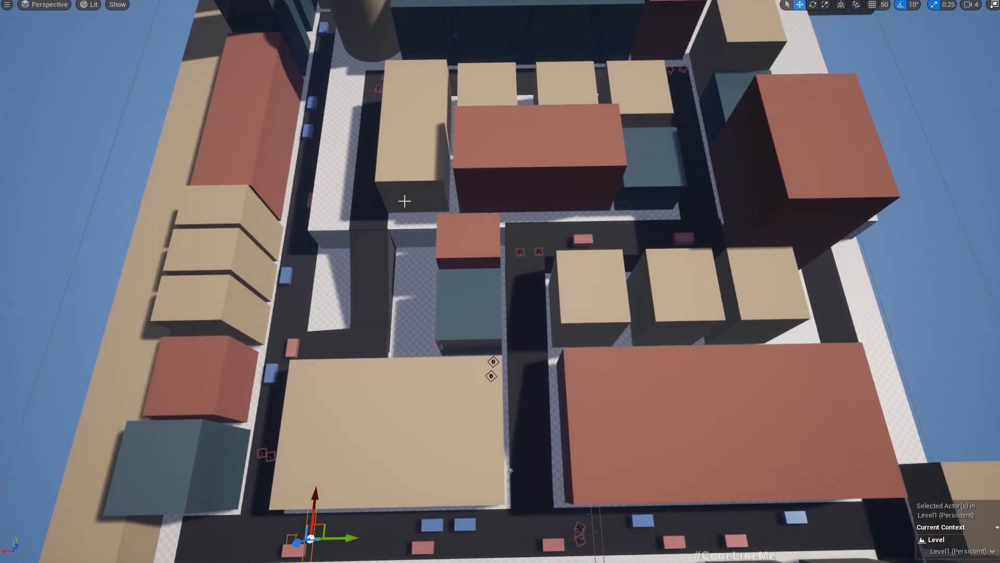
pyautogui.hotkey('alt', 'p')
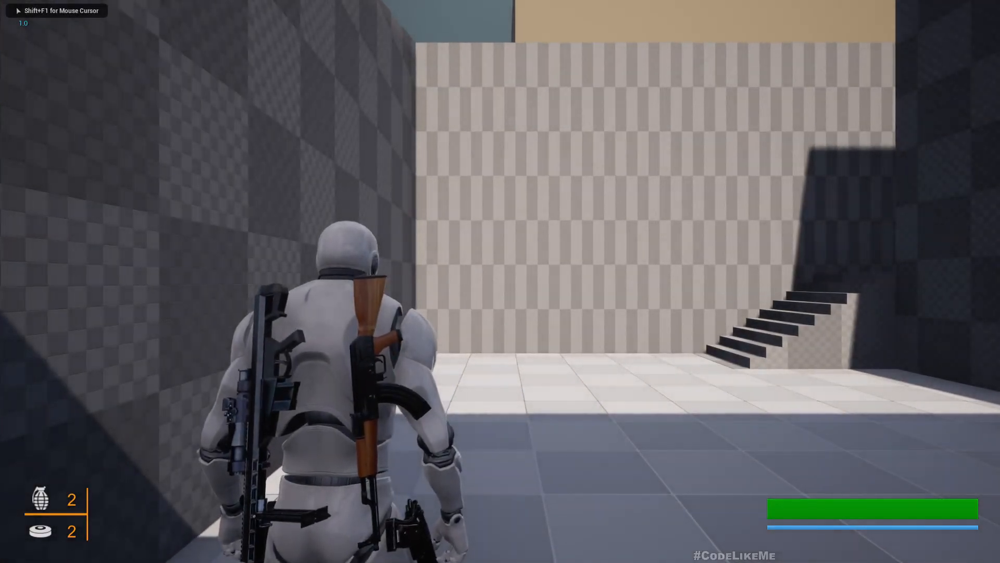
pyautogui.press('w')
pyautogui.press('shift')
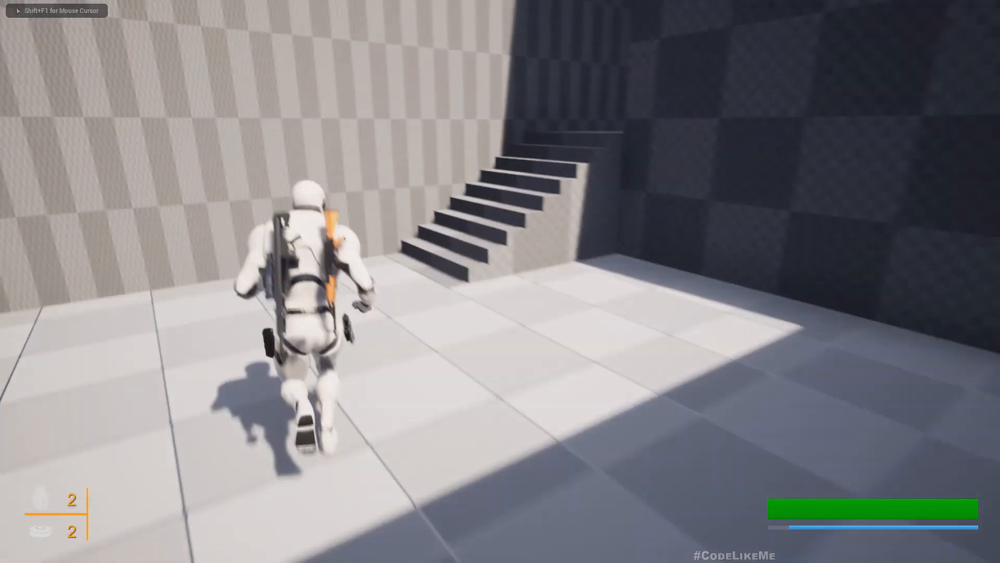
pyautogui.press('1')
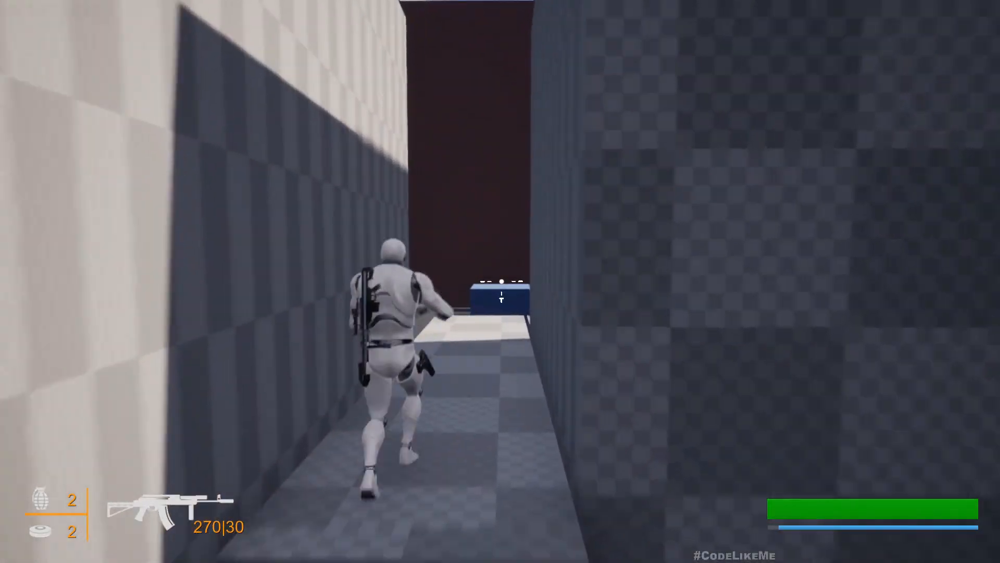
pyautogui.press('c')
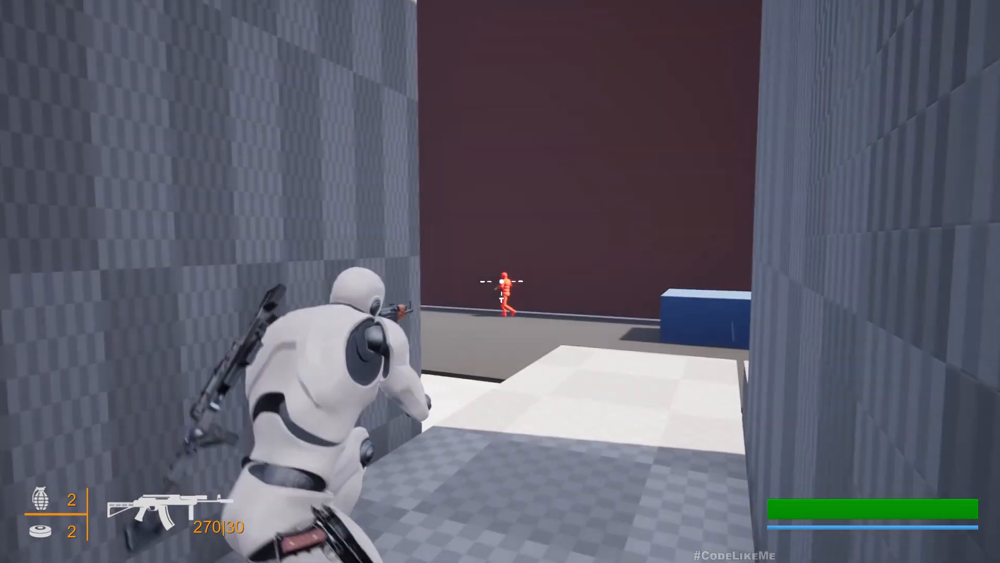
pyautogui.press('w')
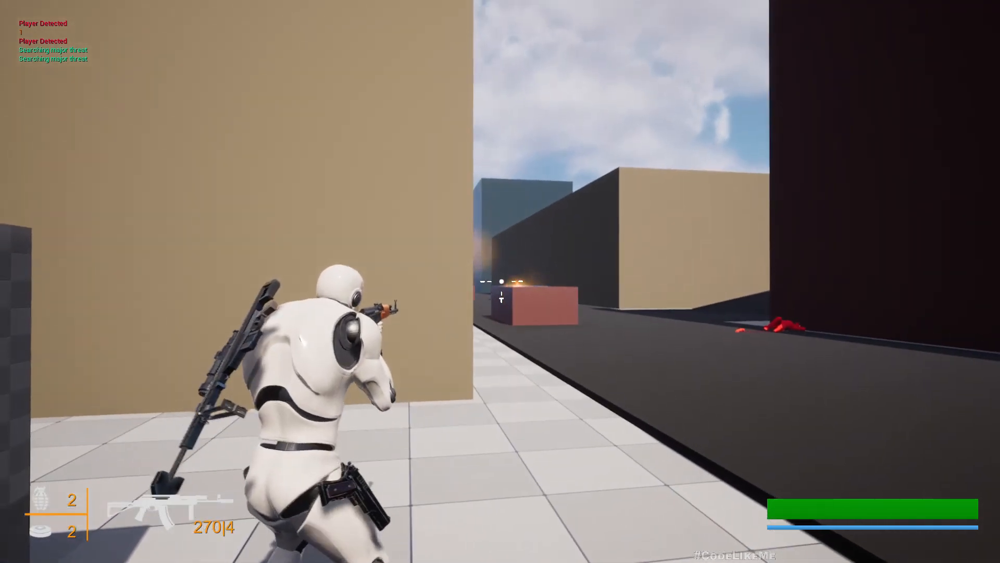
# Shoot the rifle at the street enemies from the beige building's corner and reload in cover.
pyautogui.click(501, 281)
pyautogui.press('d')
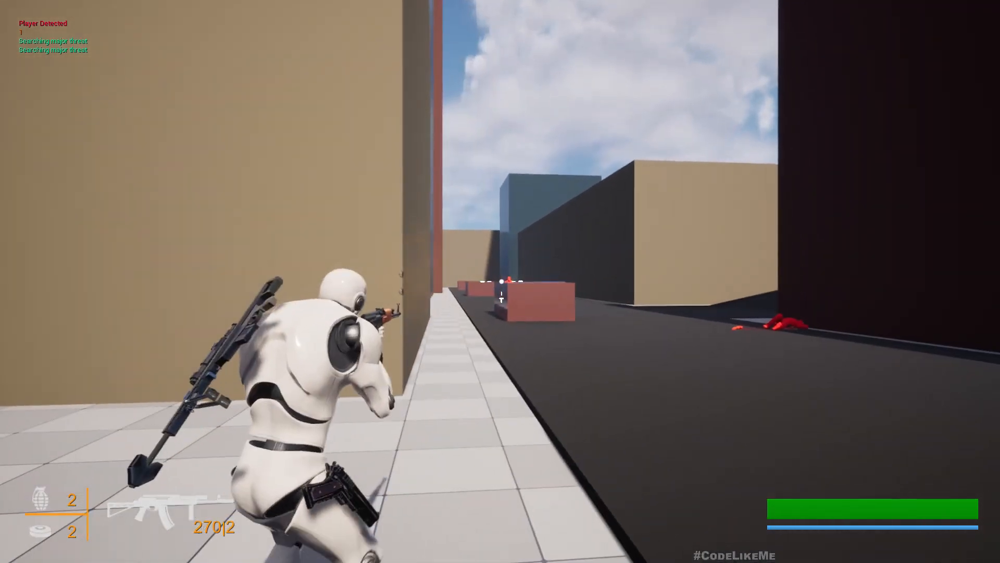
pyautogui.click(501, 281)
pyautogui.press('a')
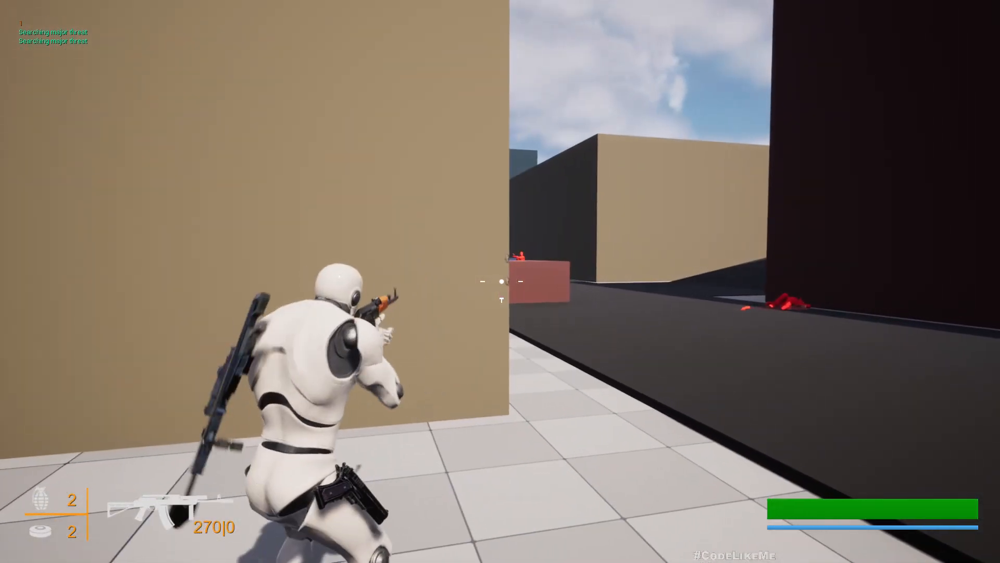
pyautogui.press('d')
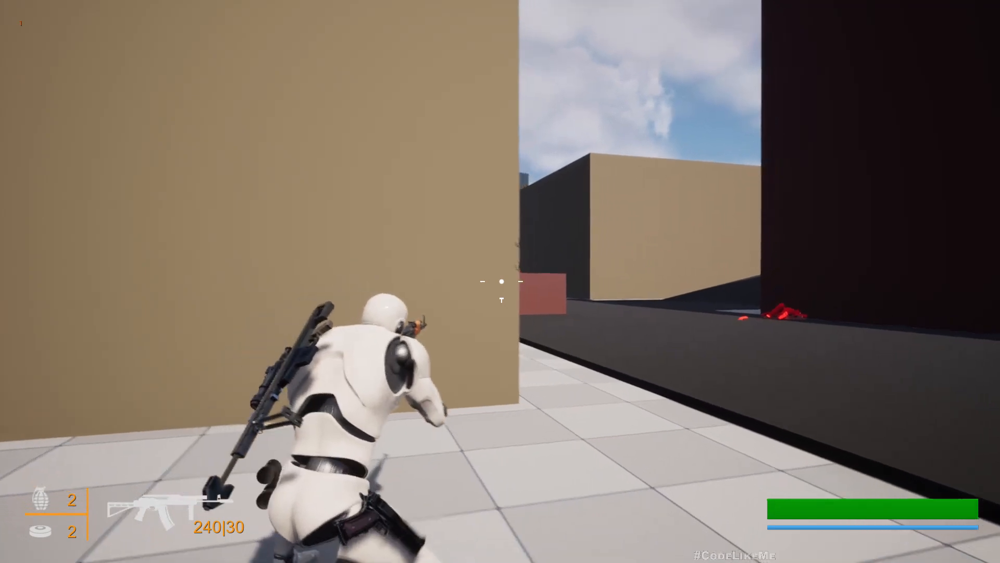
# Throw a grenade at the enemy behind the red car and fire the rifle down the street.
pyautogui.press('w')
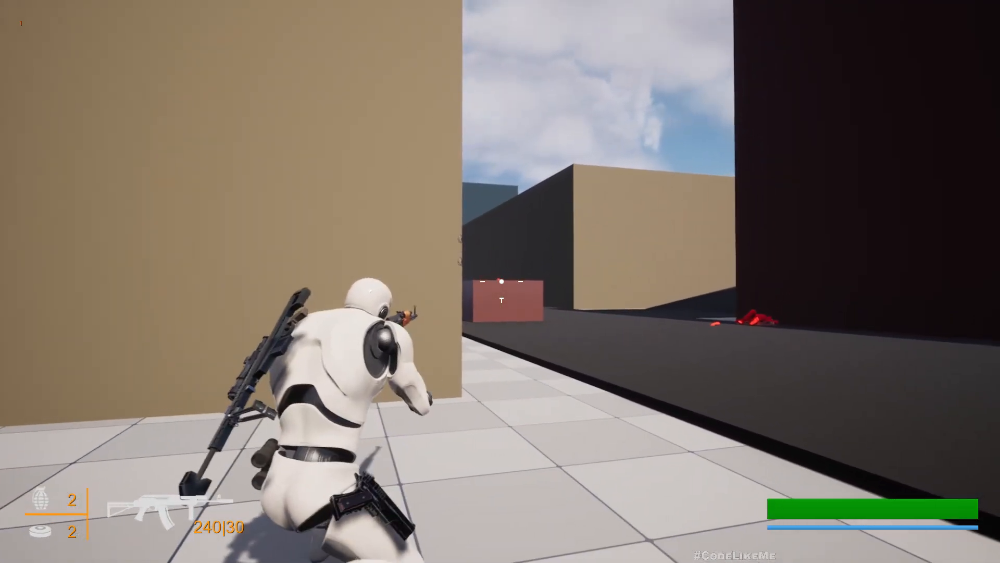
pyautogui.press('d')
pyautogui.press('g')
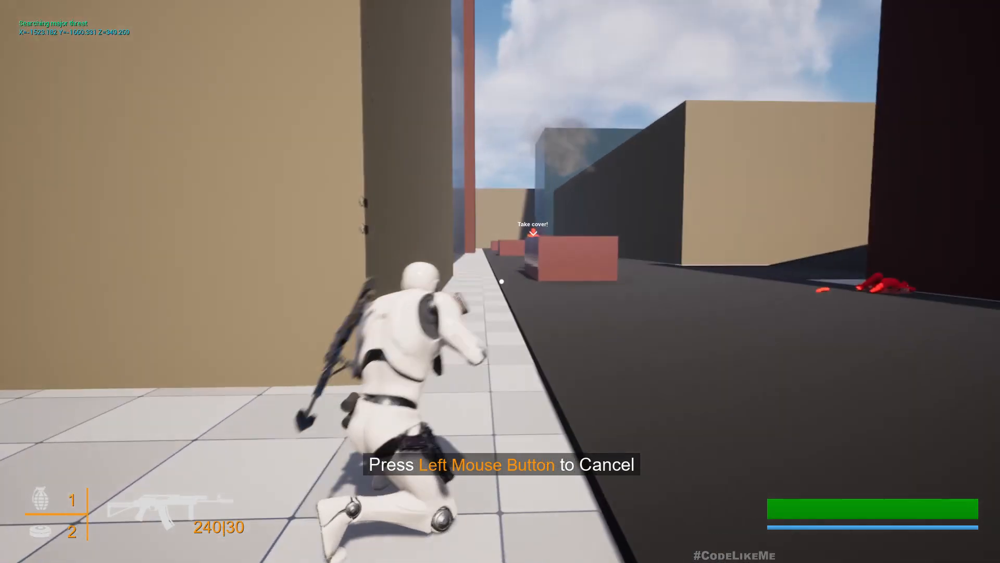
pyautogui.click(502, 281)
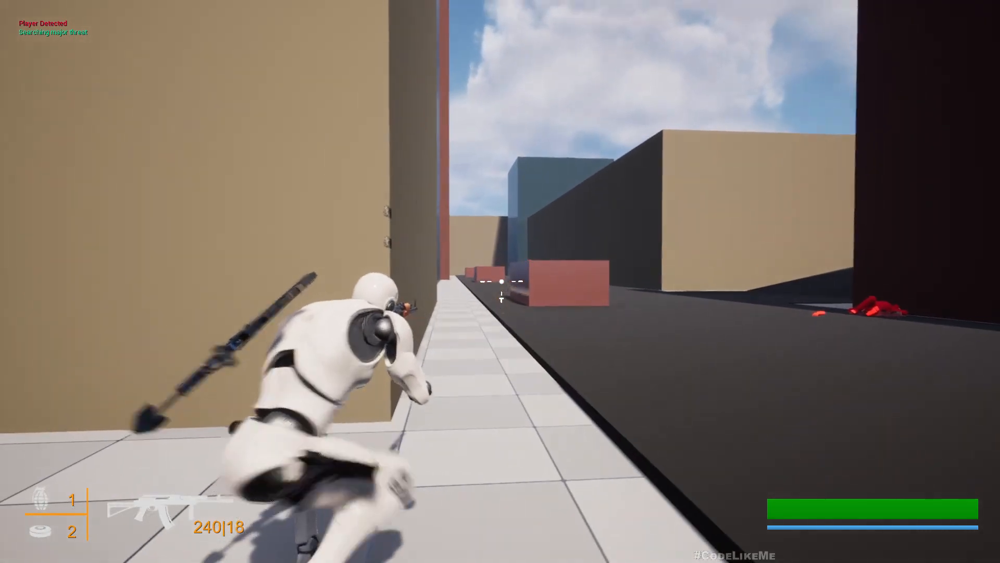
pyautogui.press('d')
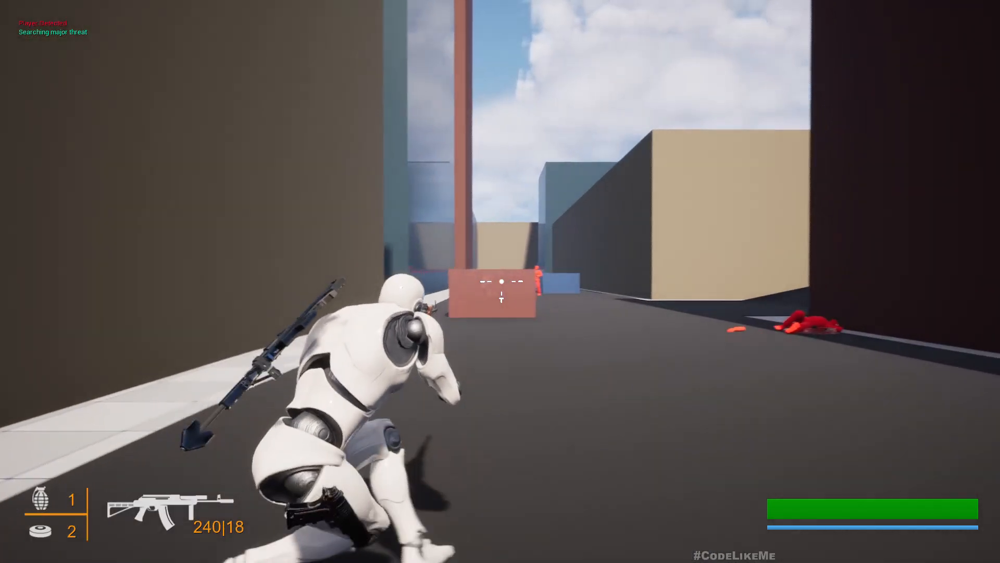
# Move out onto the road and shoot the enemies coming around the red car, reloading the rifle between bursts.
pyautogui.click(501, 282)
pyautogui.moveTo(502, 282); pyautogui.dragTo(502, 282)
pyautogui.press('r')
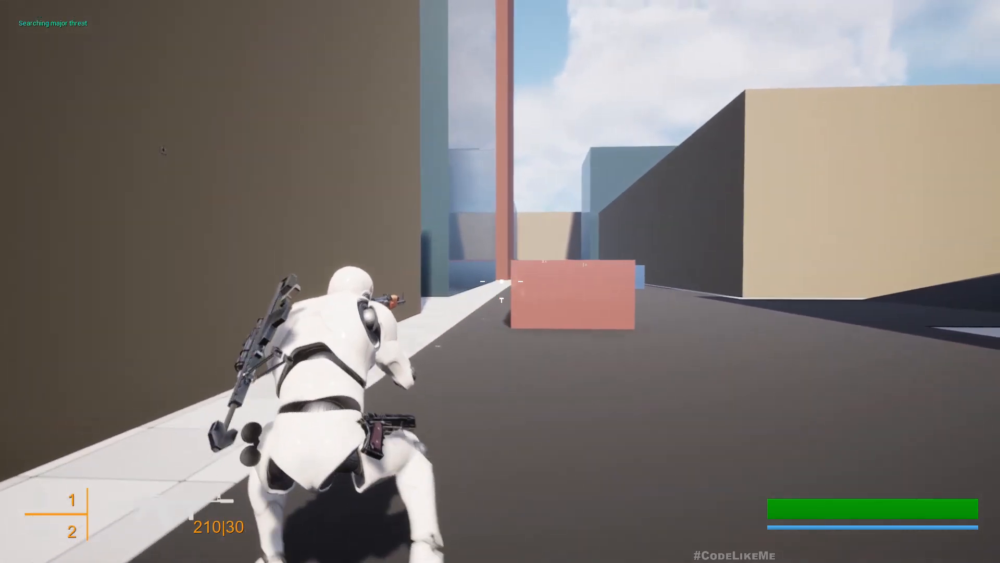
pyautogui.press('d')
pyautogui.click(502, 282)
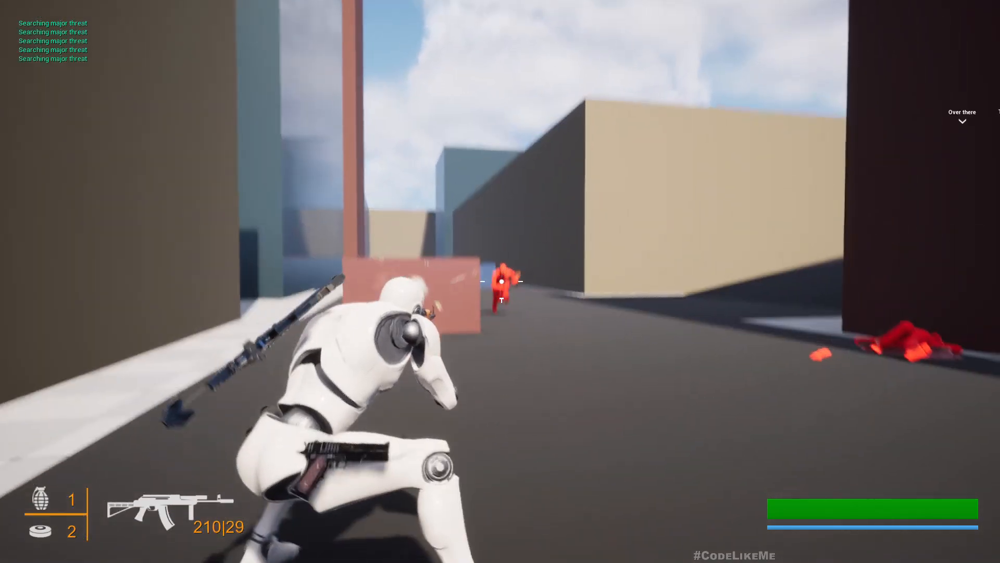
pyautogui.press('s')
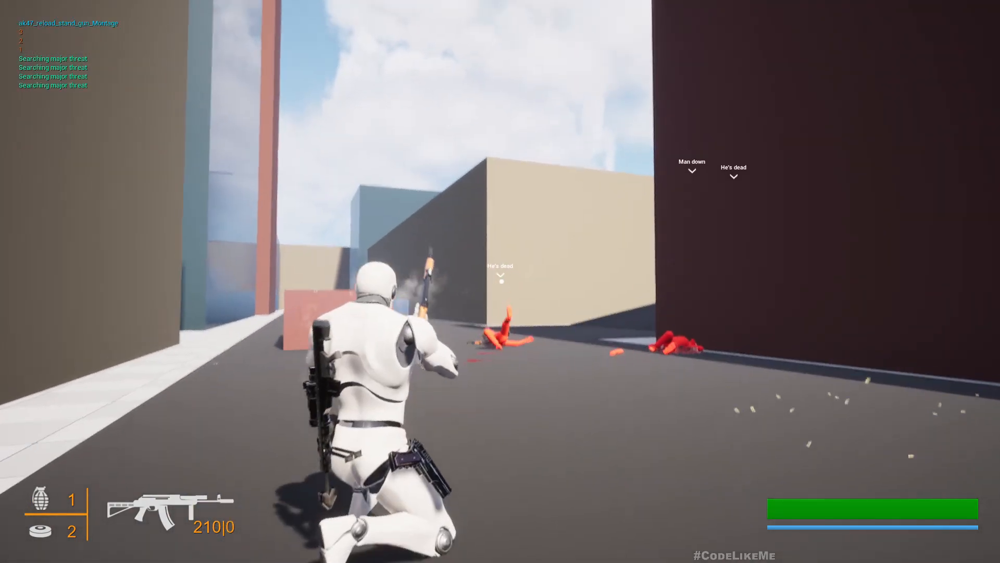
# Fire the rifle at the two enemies on the beige building's roof to test their reaction.
pyautogui.press('w')
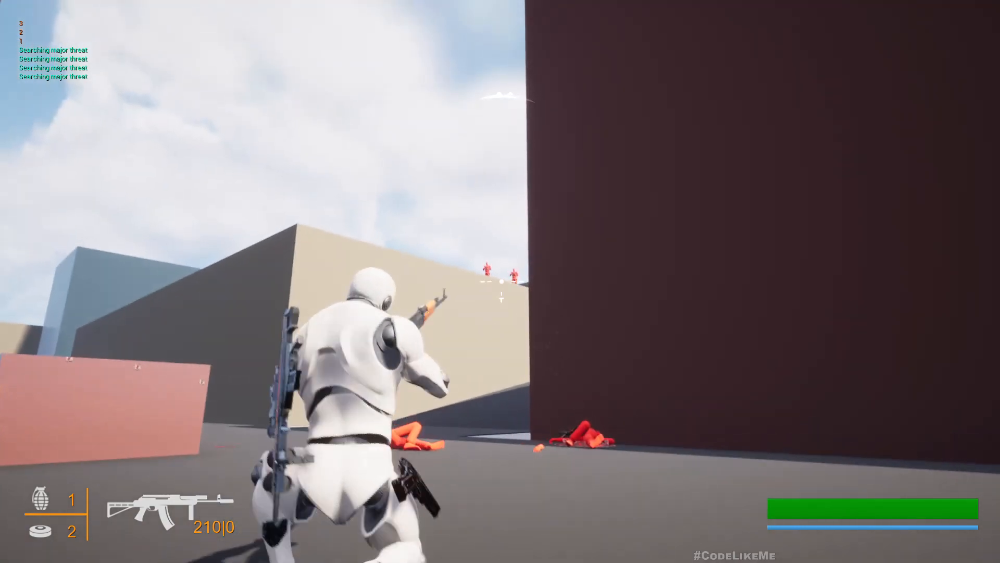
pyautogui.click(501, 281)
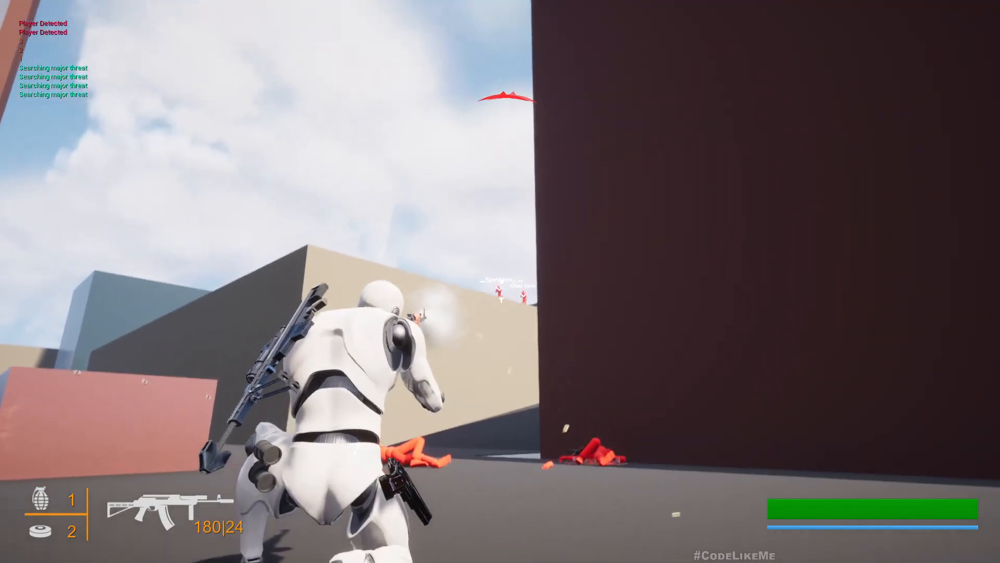
pyautogui.press('d')
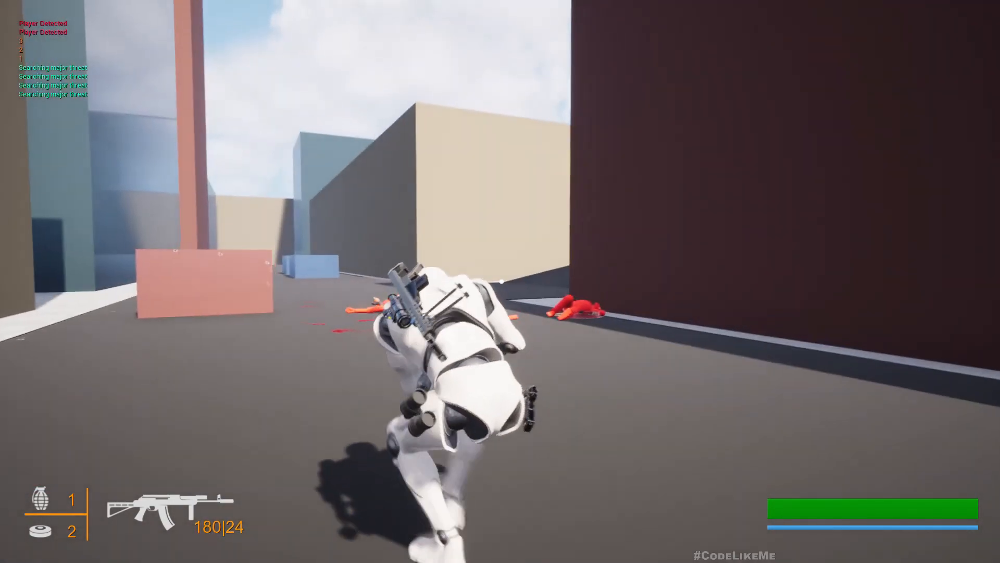
# Switch to the sniper rifle, fire through its scope at the rooftop enemies, and end the play test.
pyautogui.press('s')
pyautogui.press('2')
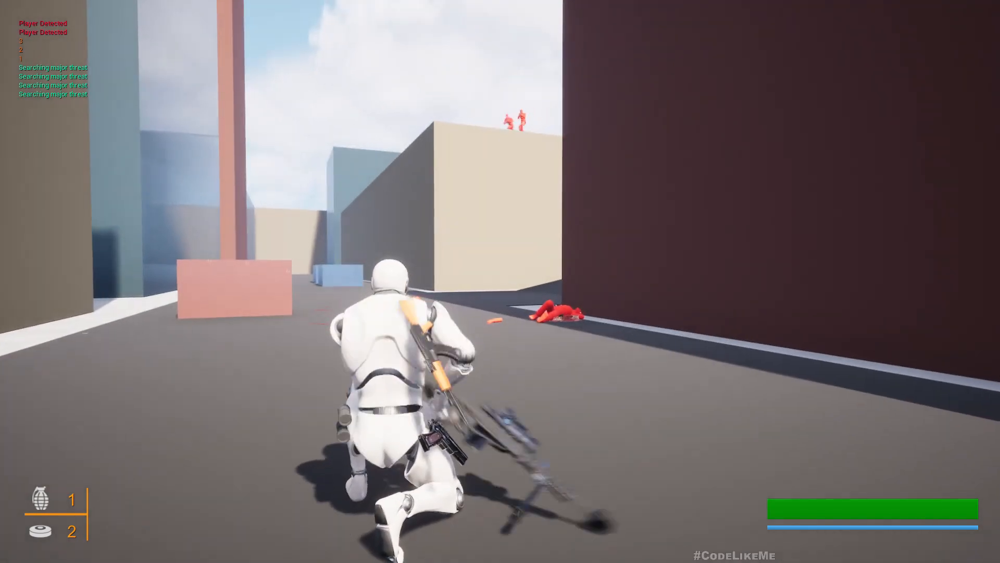
pyautogui.rightClick(502, 281)
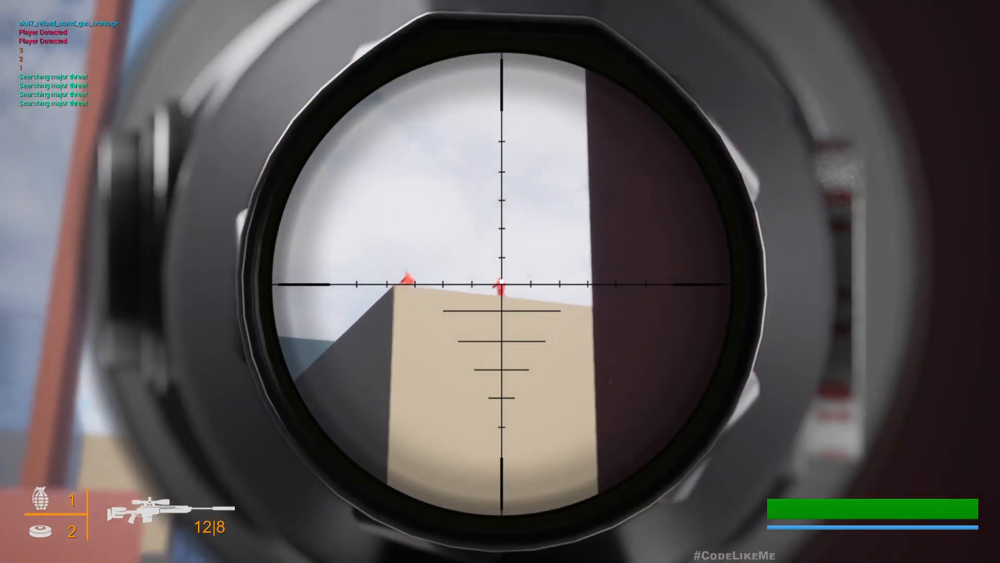
pyautogui.click(501, 281)
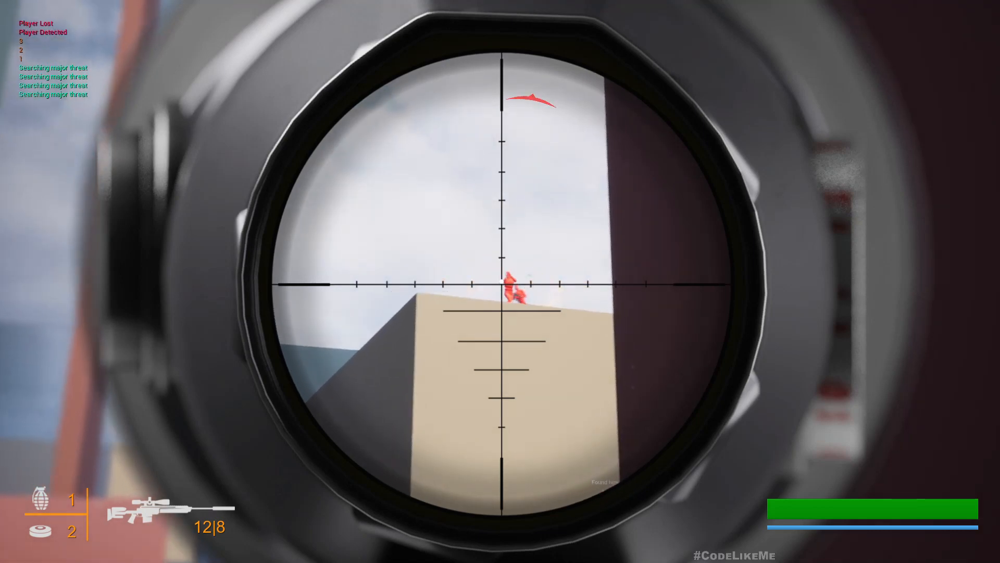
pyautogui.rightClick(502, 282)
pyautogui.press('w')
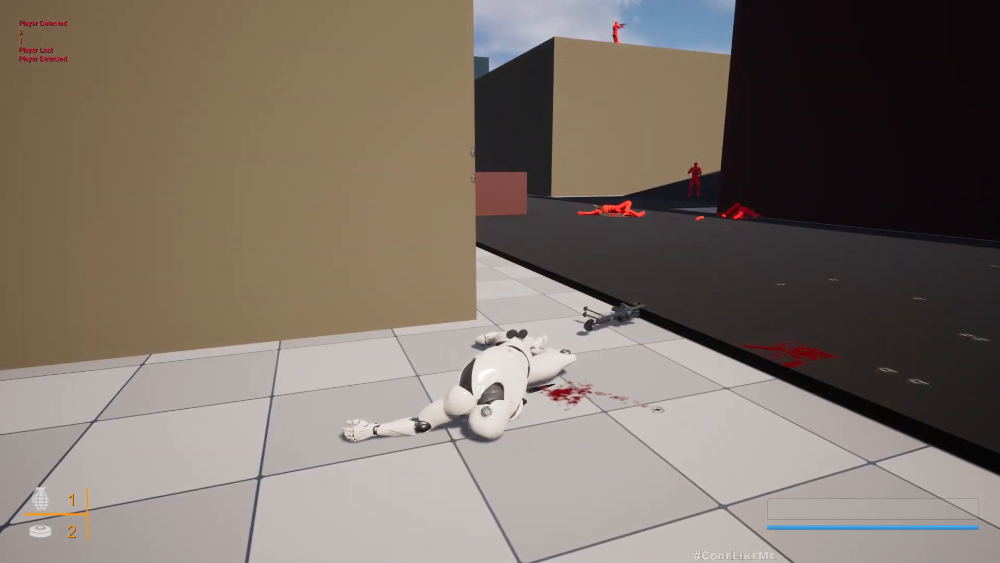
pyautogui.press('Escape')
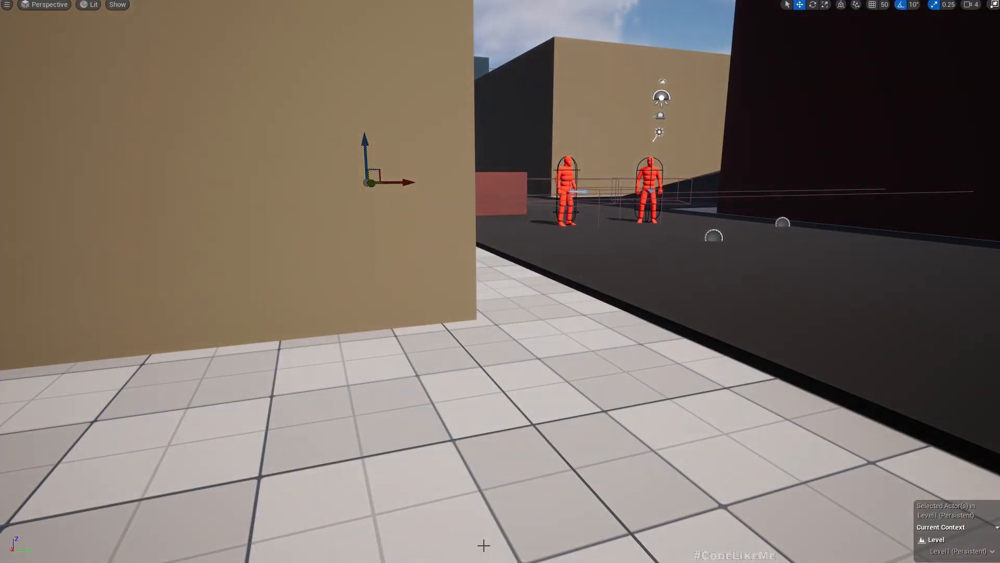
# Examine the enemy groups placed in the side streets and on the rooftop across the city blocks.
pyautogui.moveTo(501, 281); pyautogui.dragTo(650, 386, button='right')
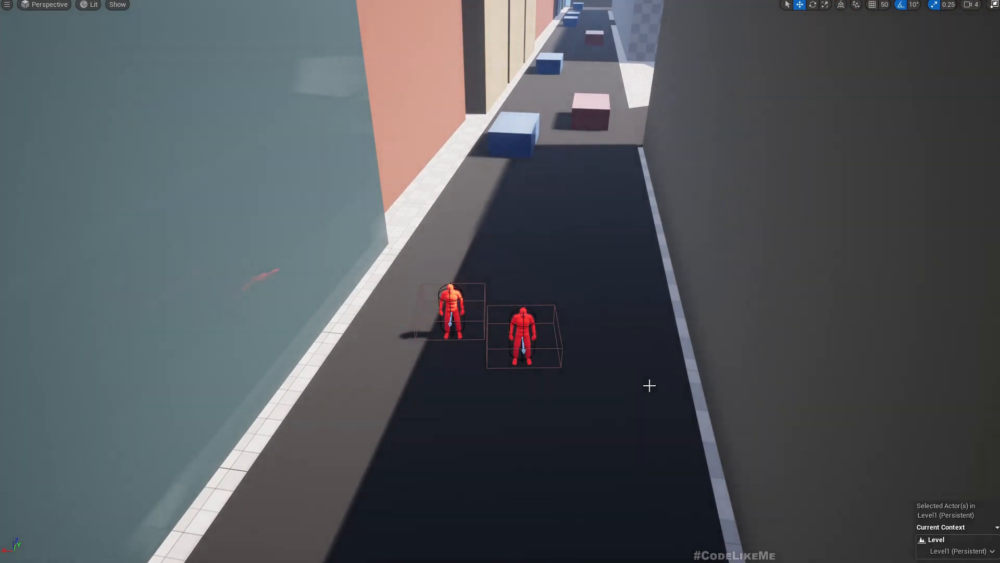
pyautogui.moveTo(487, 306)
pyautogui.mouseDown(button='right')
pyautogui.moveTo(672, 291)
pyautogui.moveTo(704, 255)
pyautogui.moveTo(610, 297)
pyautogui.moveTo(459, 282)
pyautogui.moveTo(396, 287)
pyautogui.moveTo(573, 261)
pyautogui.moveTo(704, 333)
pyautogui.moveTo(615, 292)
pyautogui.moveTo(492, 302)
pyautogui.mouseUp(button='right')
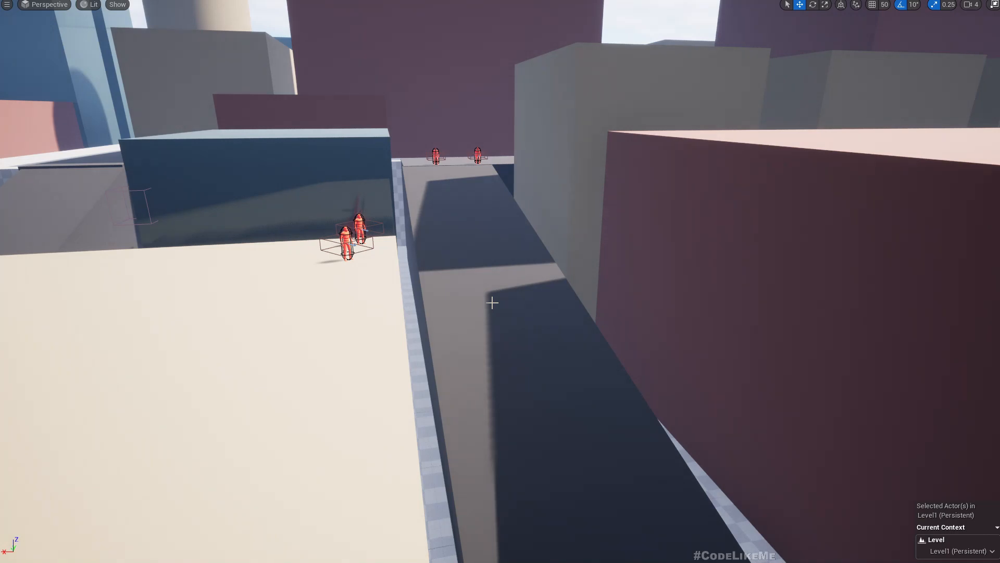
pyautogui.moveTo(492, 303); pyautogui.dragTo(401, 326, button='right')
pyautogui.press('w')
pyautogui.press('w')
pyautogui.press('w')
pyautogui.press('s')
pyautogui.press('d')
pyautogui.press('s')
pyautogui.press('d')
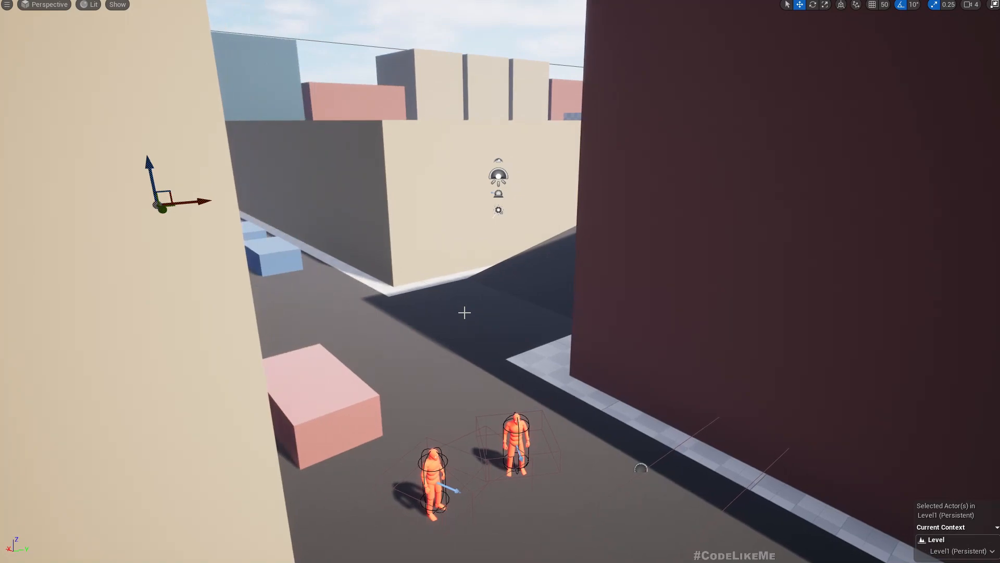
# Examine the street enemy pair near the red car and the trigger volumes along that street.
pyautogui.press('d')
pyautogui.press('q')
pyautogui.moveTo(465, 313); pyautogui.dragTo(388, 281, button='right')
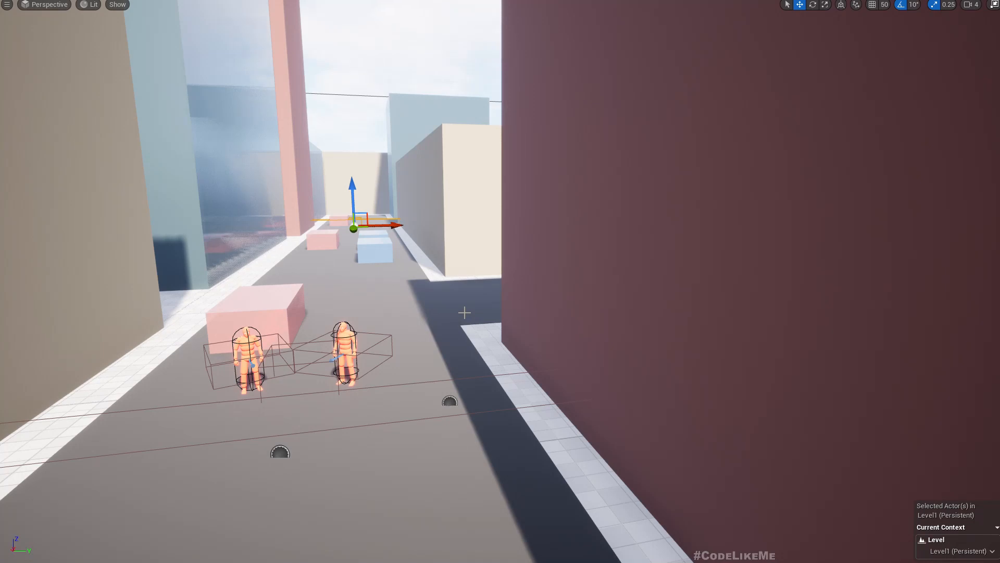
pyautogui.moveTo(424, 327); pyautogui.dragTo(464, 246, button='right')
pyautogui.press('q')
pyautogui.press('w')
pyautogui.press('w')
pyautogui.press('s')
pyautogui.press('s')
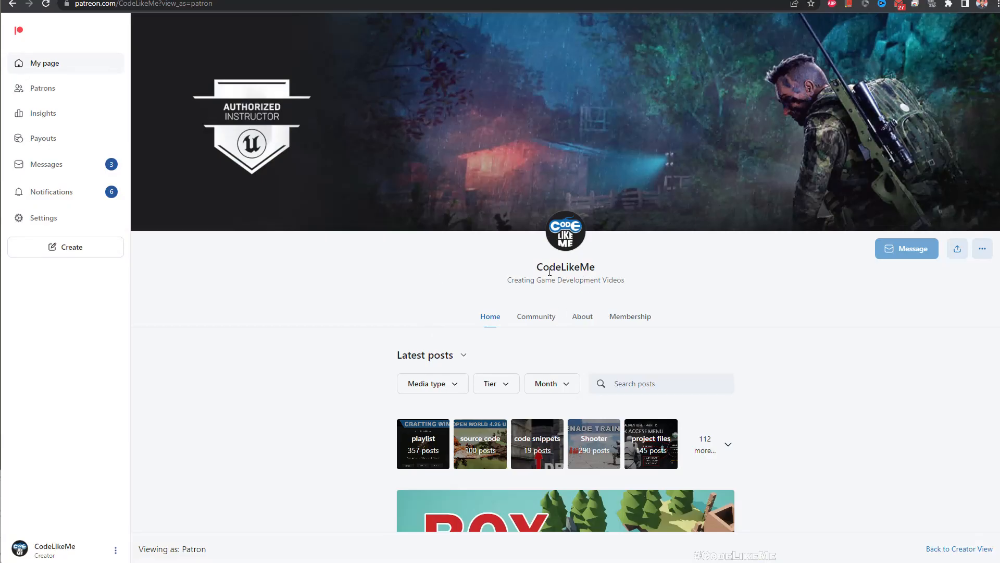
# Switch to the CodeLikeMe Patreon page and browse its latest Unreal Engine tutorial posts.
pyautogui.scroll(-10, 550, 272)
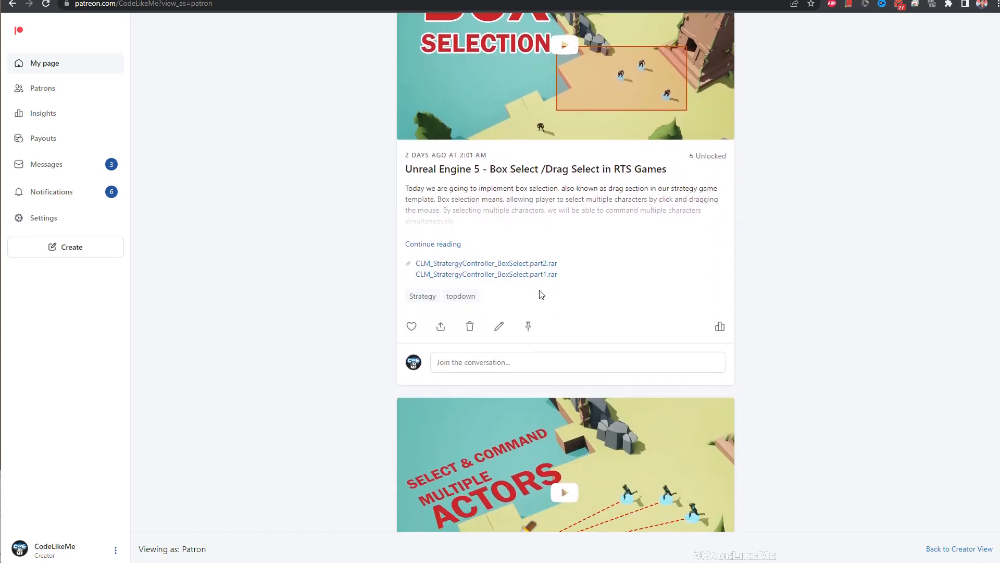
pyautogui.scroll(-12, 542, 294)
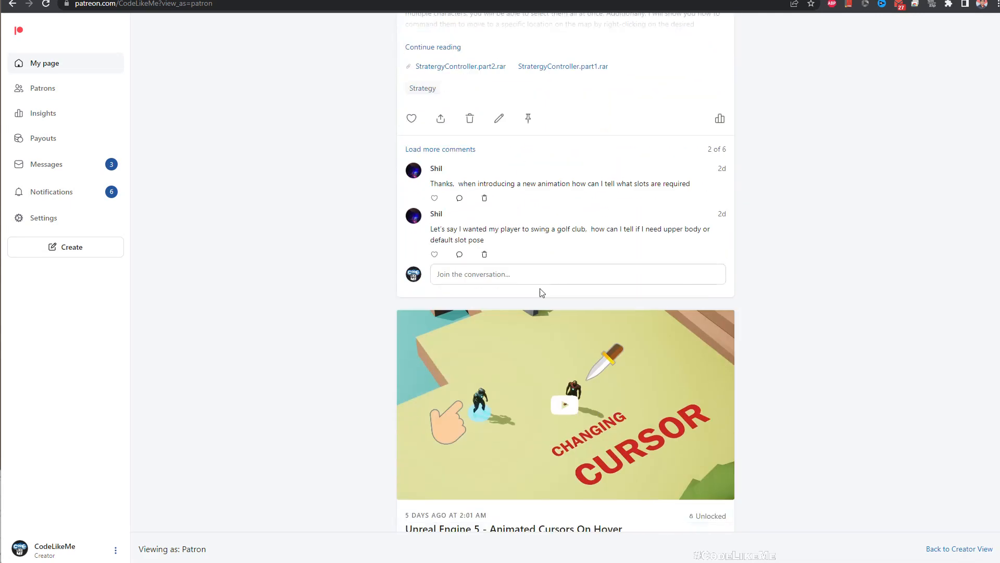
pyautogui.scroll(-12, 542, 293)
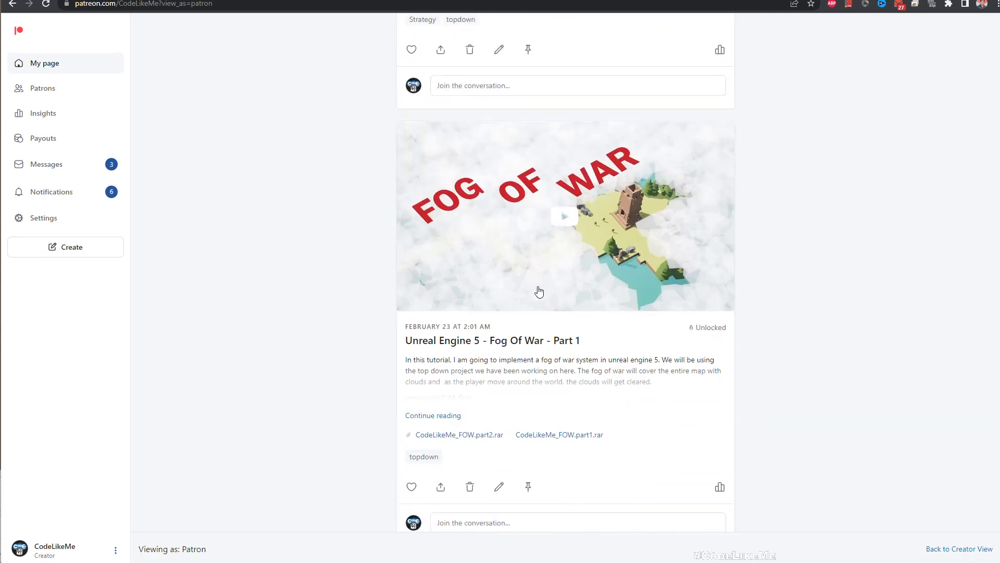
pyautogui.scroll(-16, 540, 291)
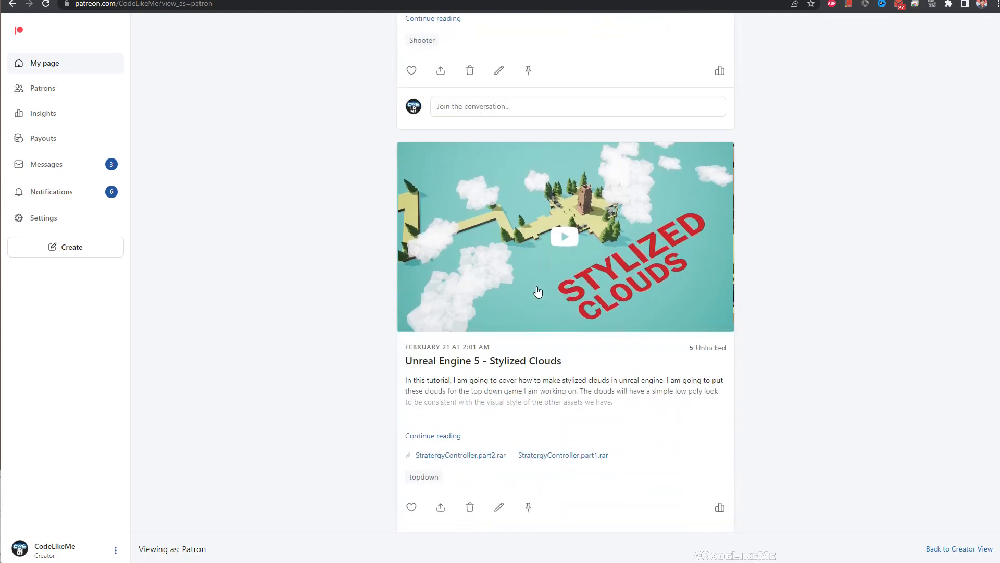
pyautogui.scroll(-16, 538, 292)
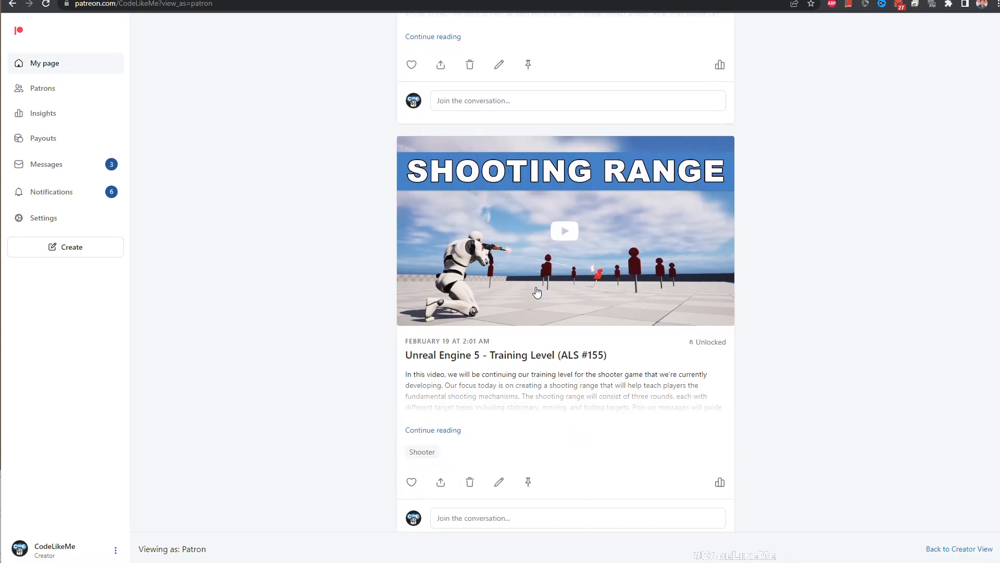
pyautogui.scroll(-16, 537, 292)
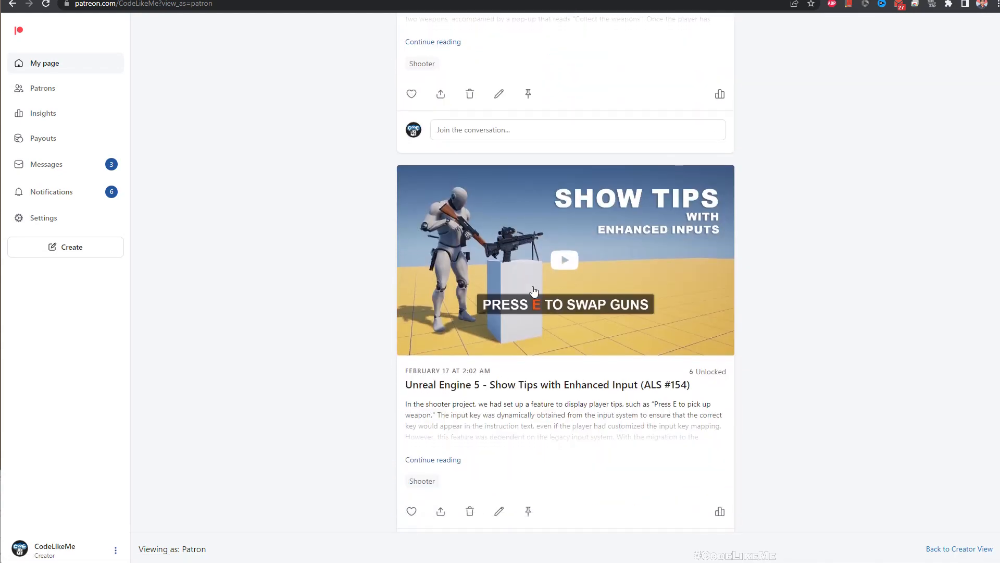
pyautogui.scroll(-10, 534, 291)
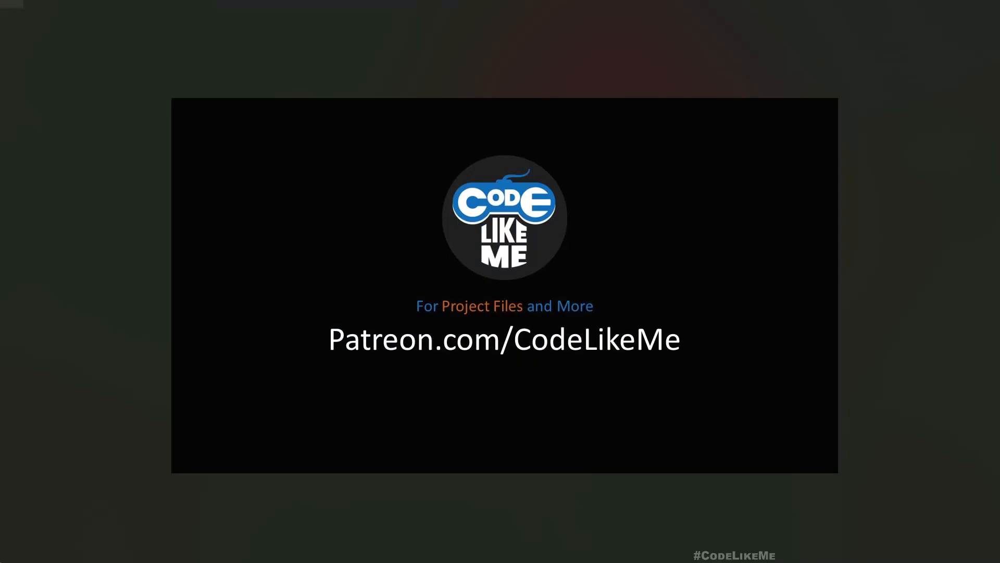